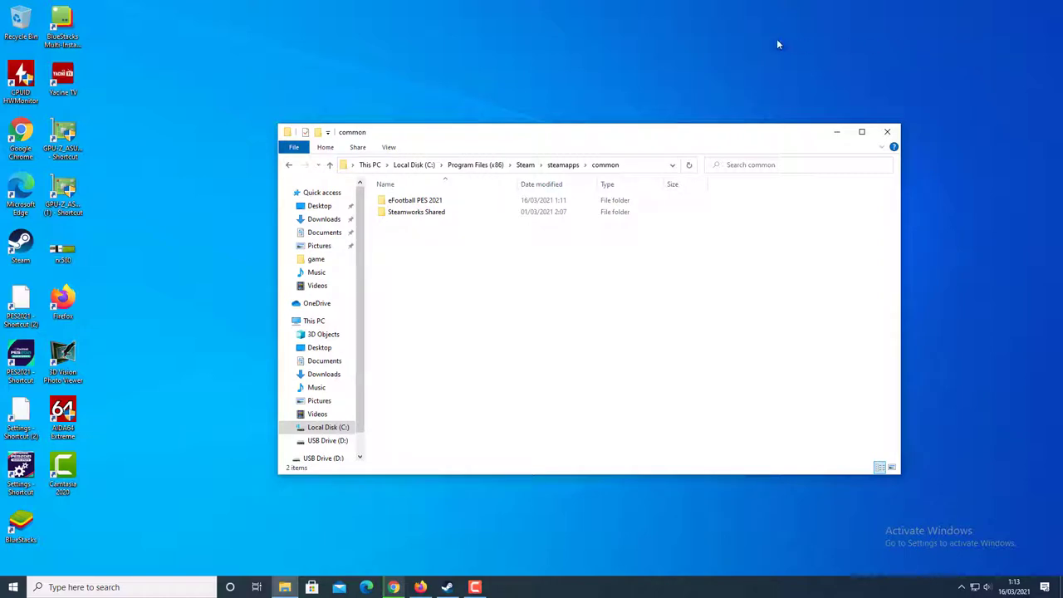
{"action": "right_click", "coordinate": [753, 35]}
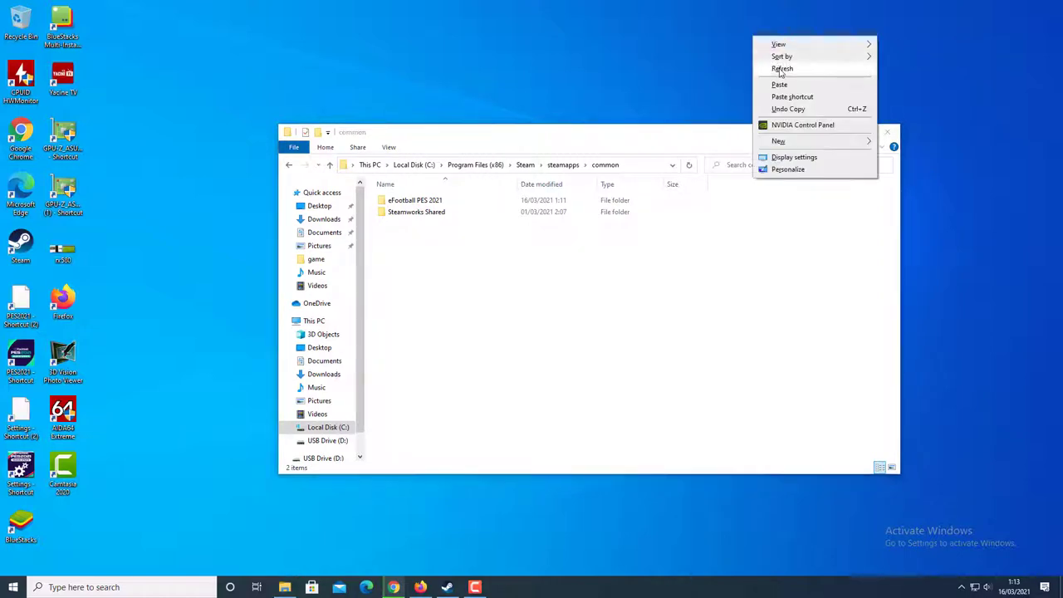
{"action": "left_click", "coordinate": [624, 275]}
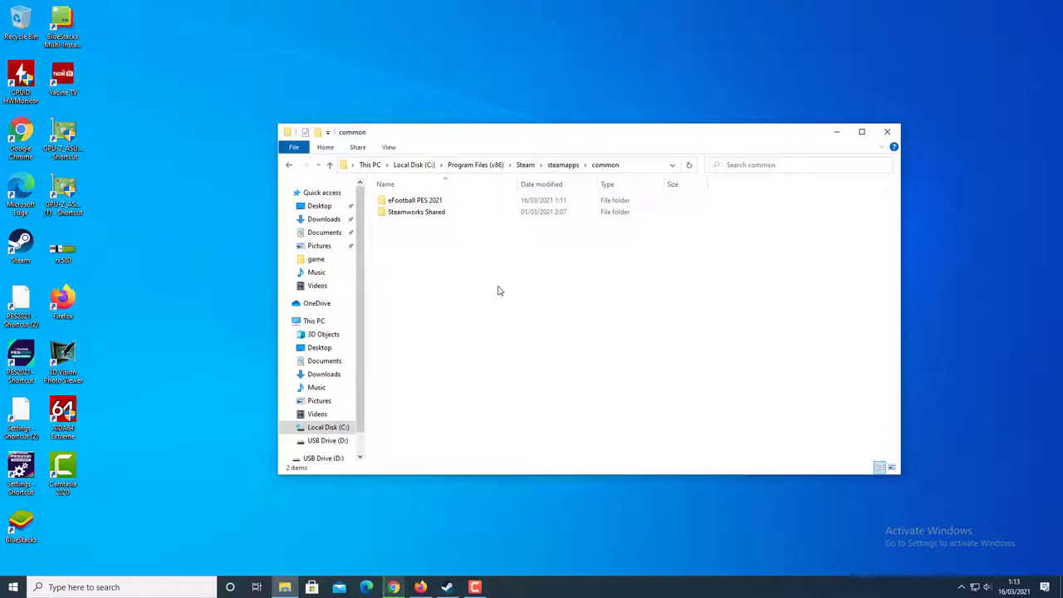
{"action": "right_click", "coordinate": [1008, 110]}
{"action": "left_click", "coordinate": [977, 78]}
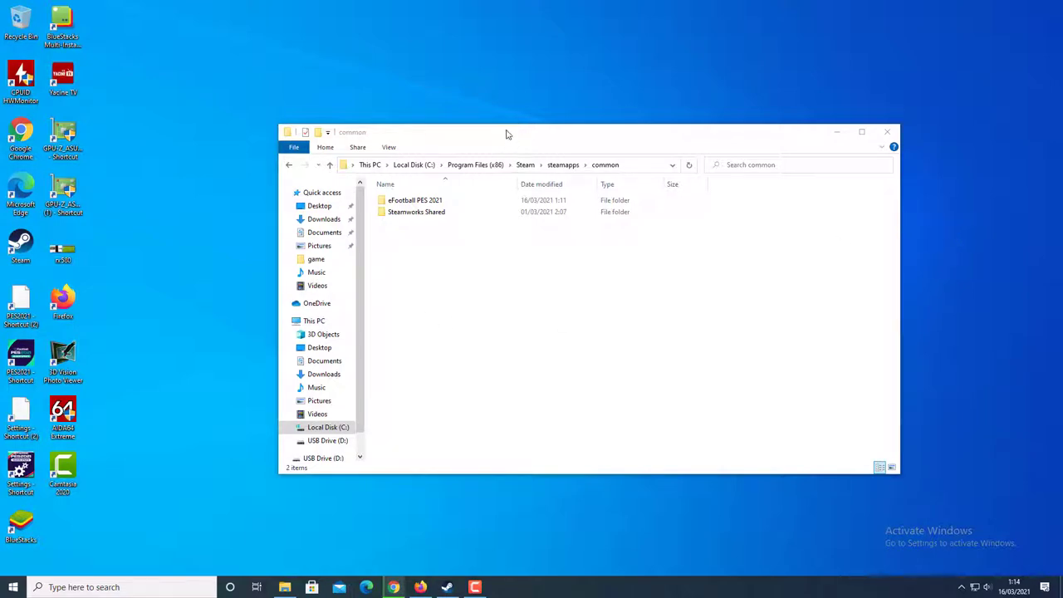
{"action": "left_click_drag", "start_coordinate": [480, 136], "coordinate": [438, 145]}
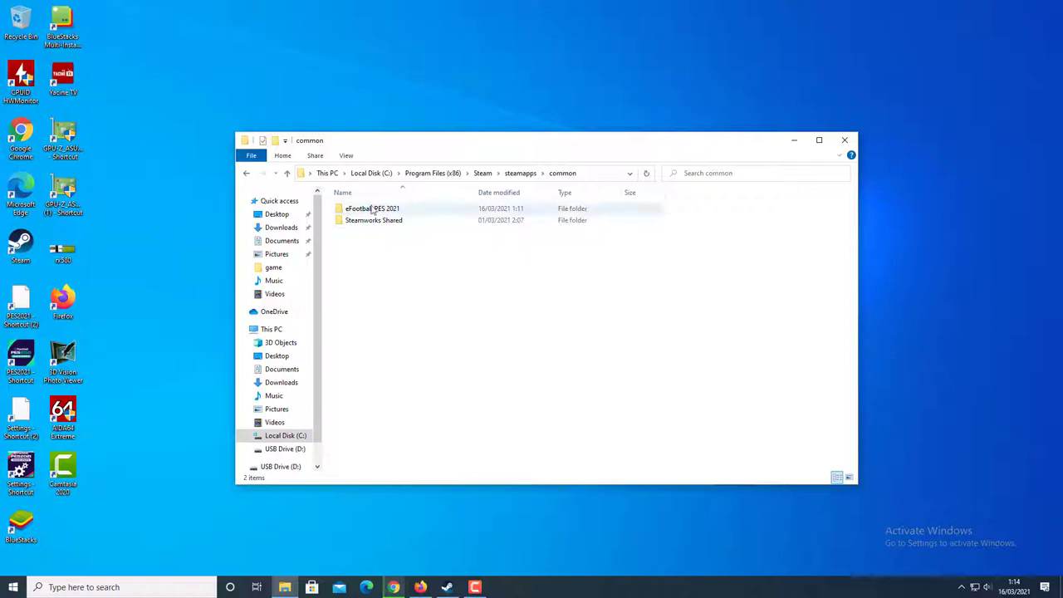
{"action": "left_click", "coordinate": [373, 209]}
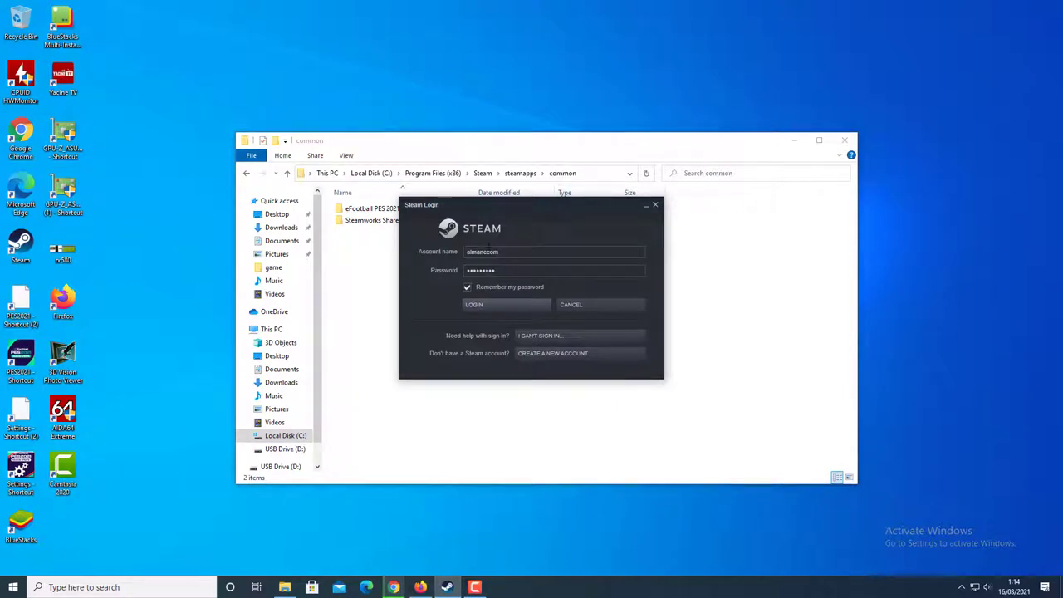
{"action": "left_click", "coordinate": [781, 328]}
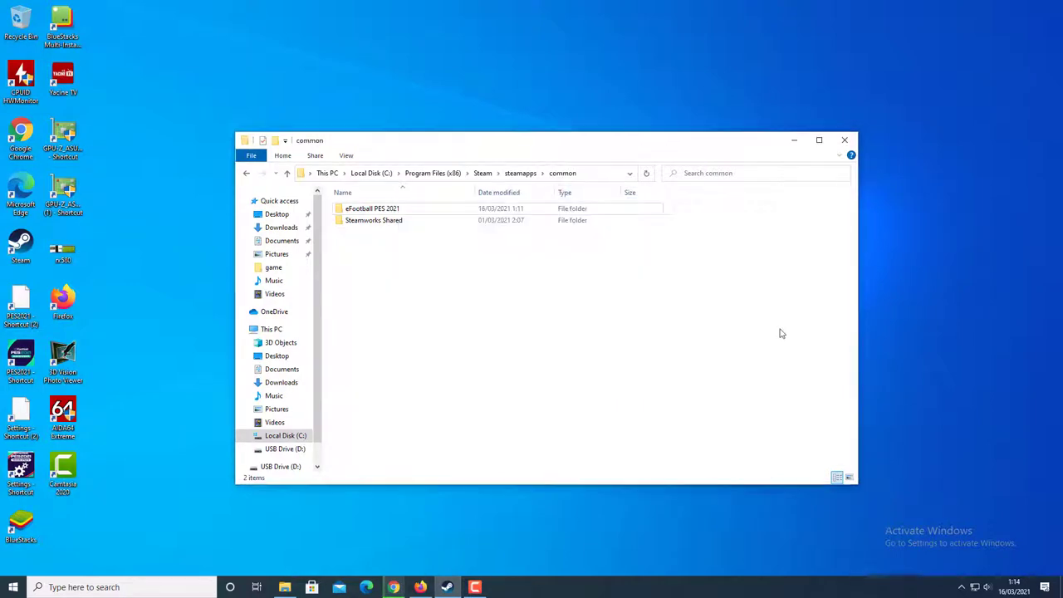
{"action": "right_click", "coordinate": [882, 312]}
{"action": "left_click", "coordinate": [448, 586]}
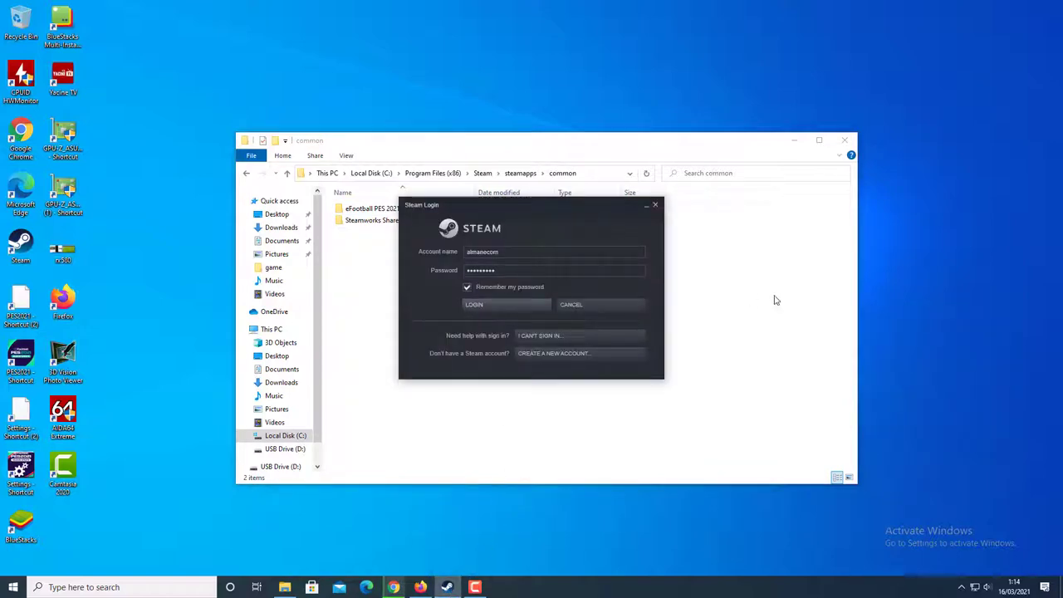
{"action": "left_click", "coordinate": [701, 347]}
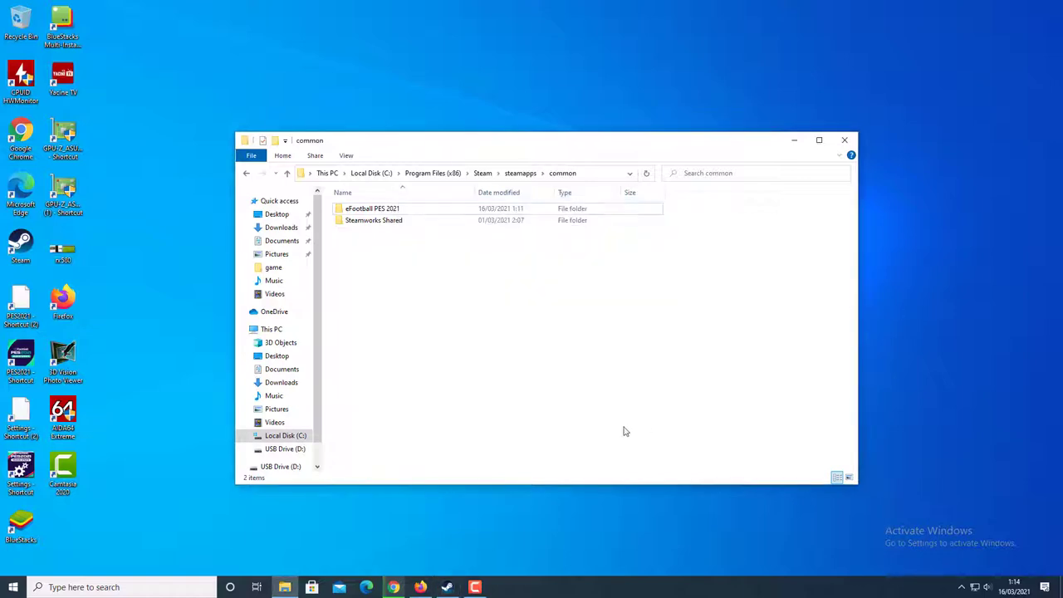
{"action": "left_click", "coordinate": [867, 318]}
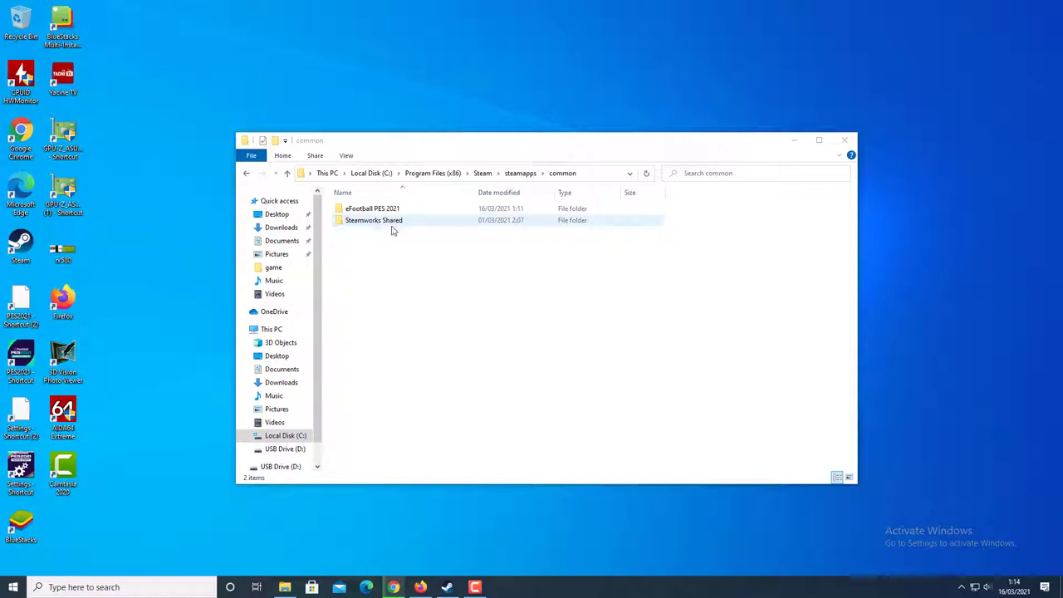
{"action": "right_click", "coordinate": [905, 243]}
{"action": "left_click", "coordinate": [924, 275]}
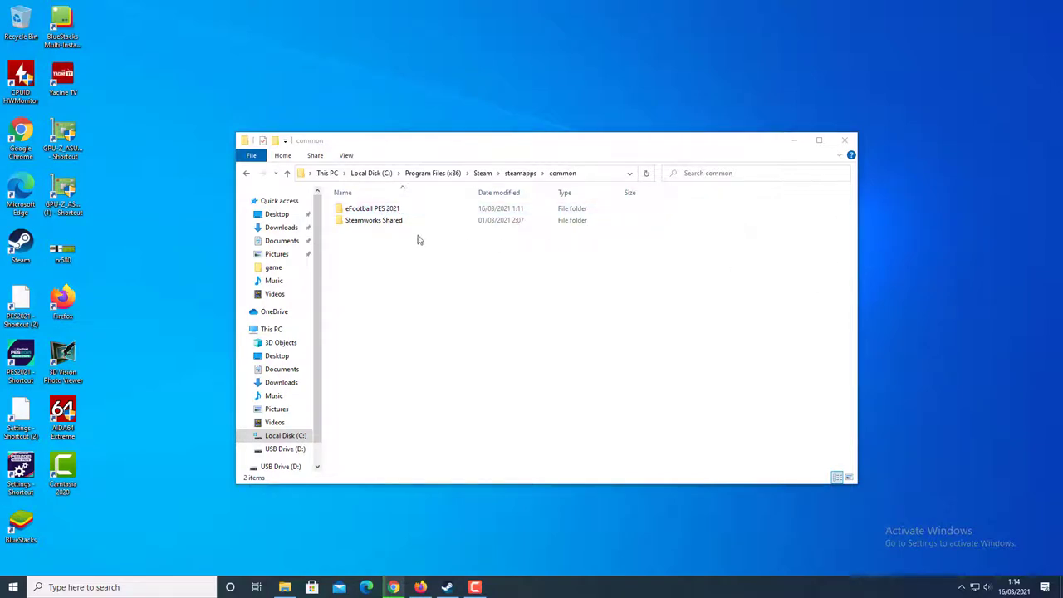
- Inspect the contents of the eFootball PES 2021 folder and return to the common folder
{"action": "left_click", "coordinate": [369, 212]}
{"action": "double_click", "coordinate": [369, 212]}
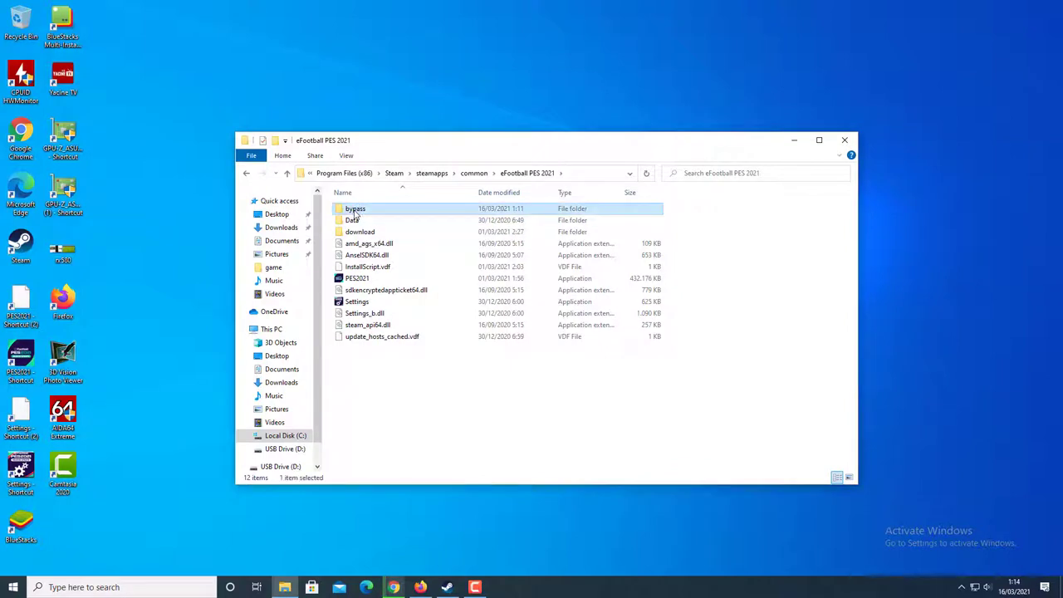
{"action": "left_click", "coordinate": [474, 173]}
{"action": "left_click", "coordinate": [452, 311]}
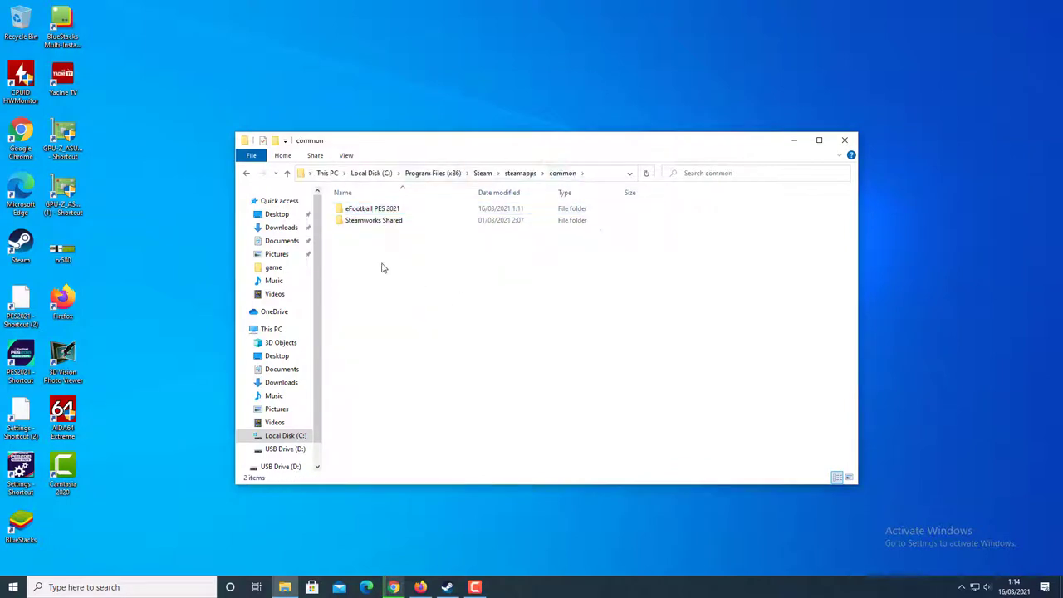
{"action": "right_click", "coordinate": [490, 11]}
{"action": "left_click", "coordinate": [540, 40]}
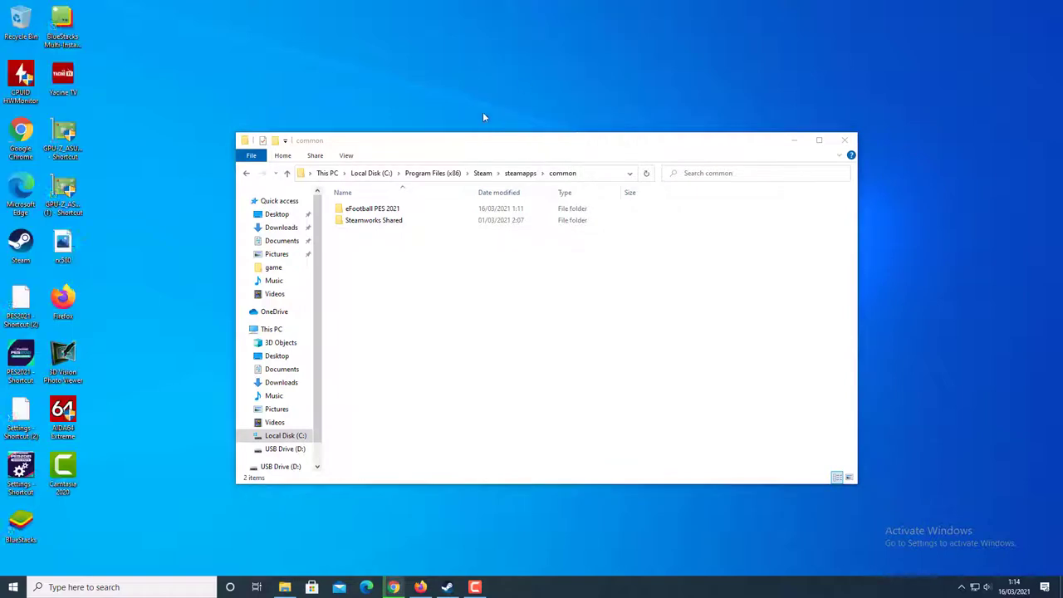
{"action": "left_click", "coordinate": [360, 214]}
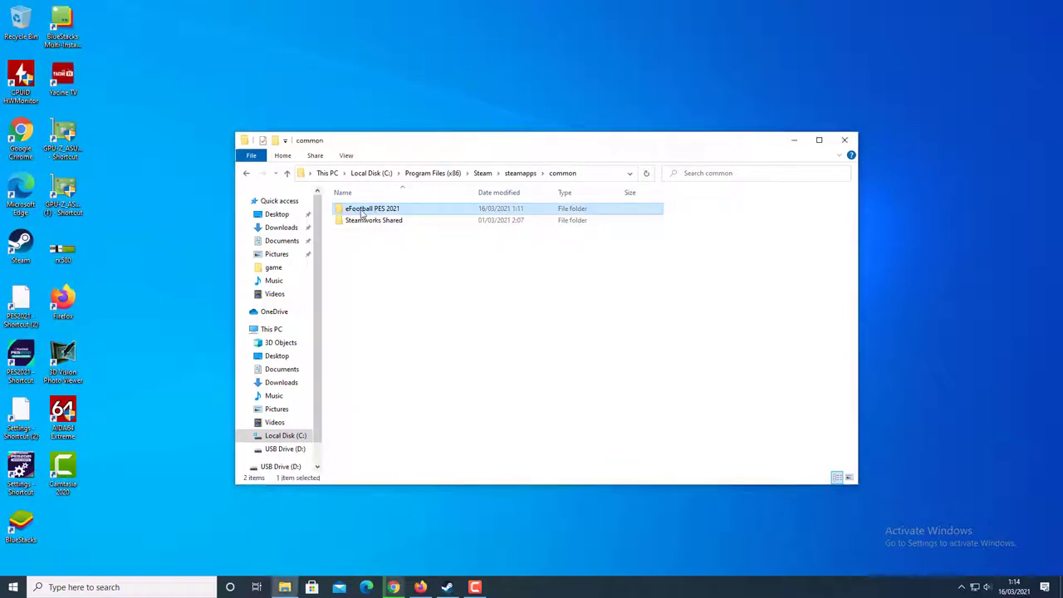
{"action": "double_click", "coordinate": [360, 214]}
{"action": "left_click", "coordinate": [482, 171]}
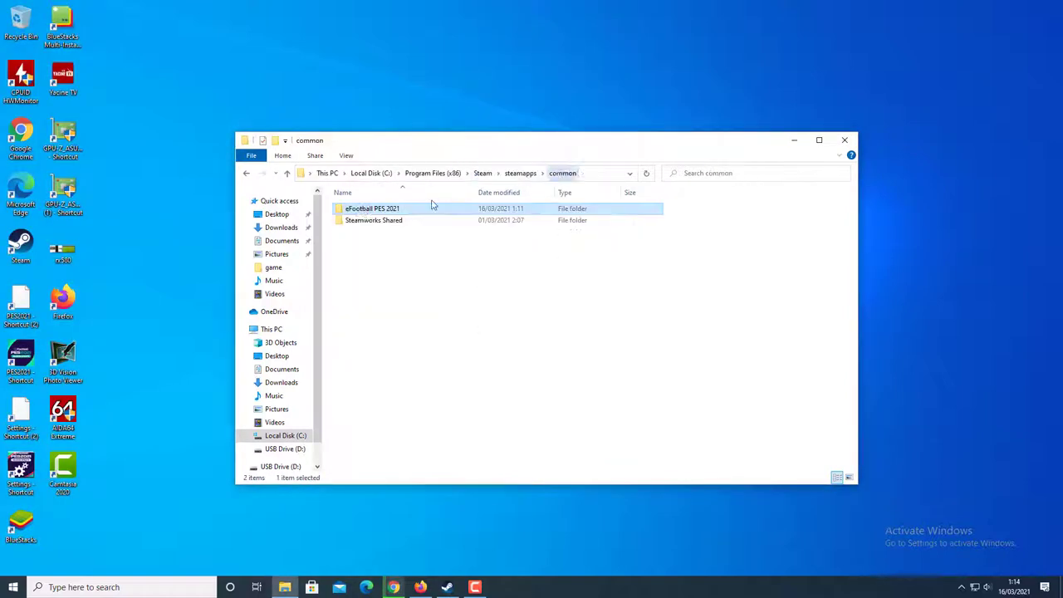
- Copy the eFootball PES 2021 folder, check the root of Local Disk (C:), and return to the common folder
{"action": "mouse_move", "coordinate": [370, 213]}
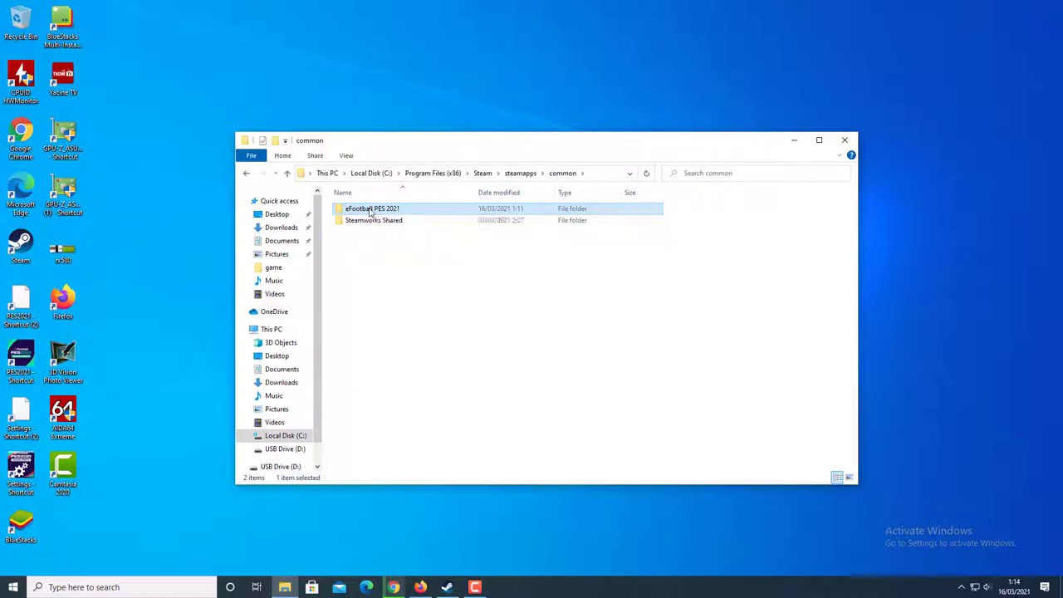
{"action": "right_click", "coordinate": [371, 212]}
{"action": "left_click", "coordinate": [414, 402]}
{"action": "left_click", "coordinate": [368, 174]}
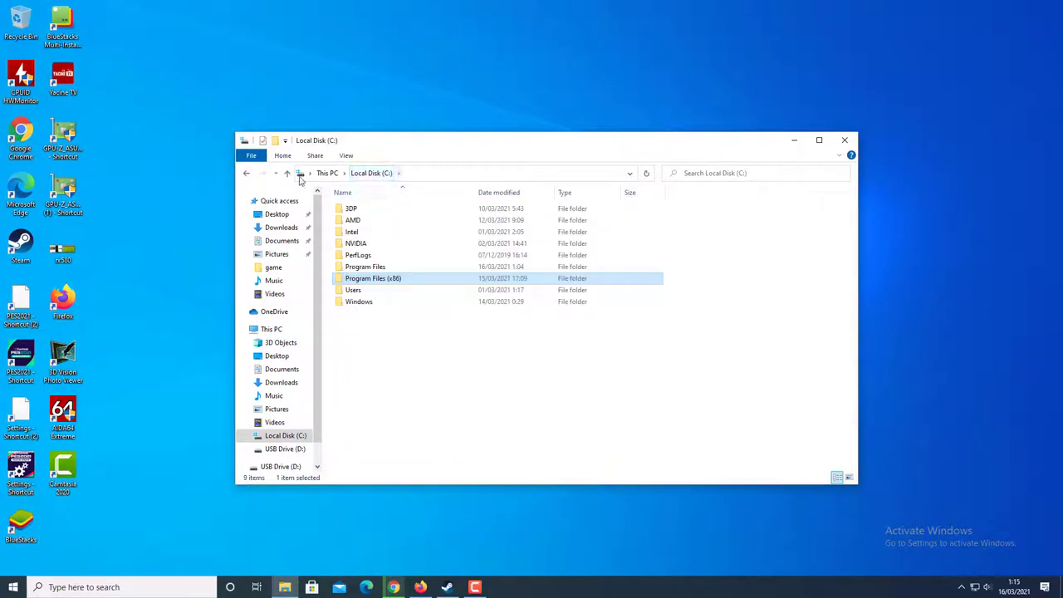
{"action": "left_click", "coordinate": [246, 174]}
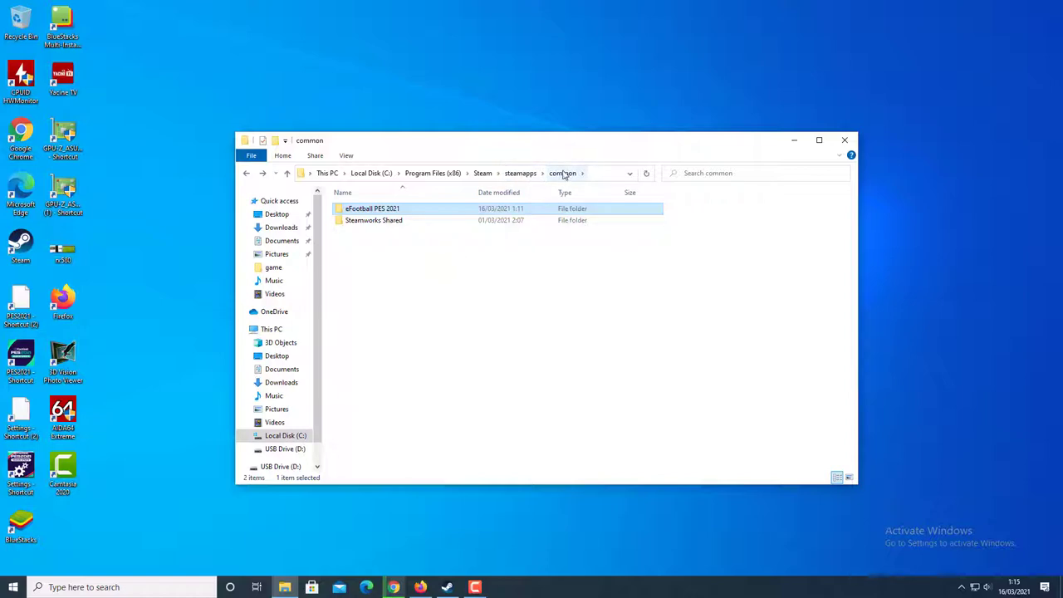
- Go up to the steamapps folder, view the options for its common folder, and reopen common
{"action": "left_click", "coordinate": [509, 175]}
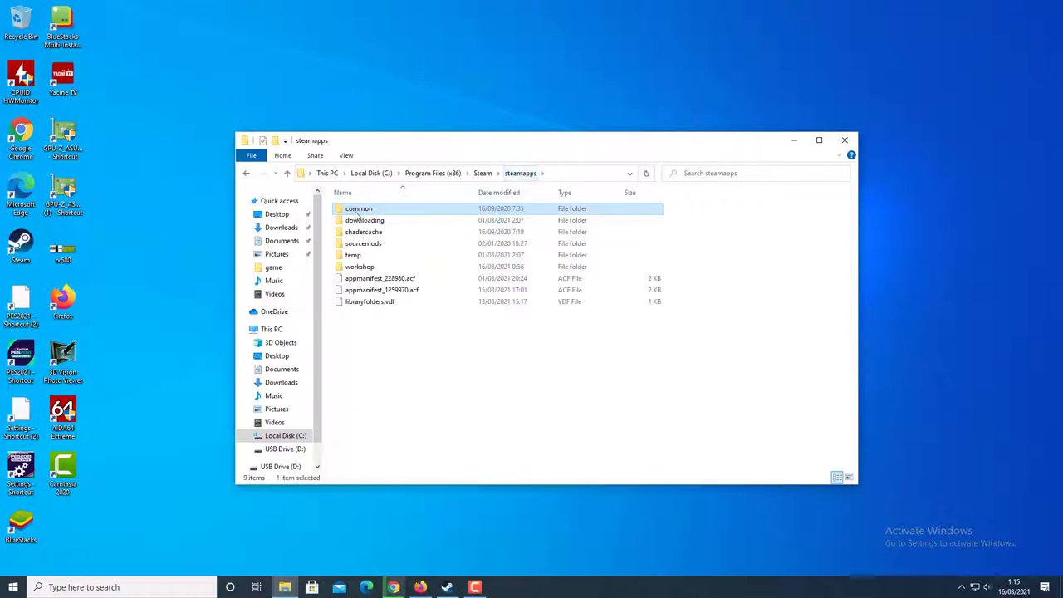
{"action": "right_click", "coordinate": [357, 213]}
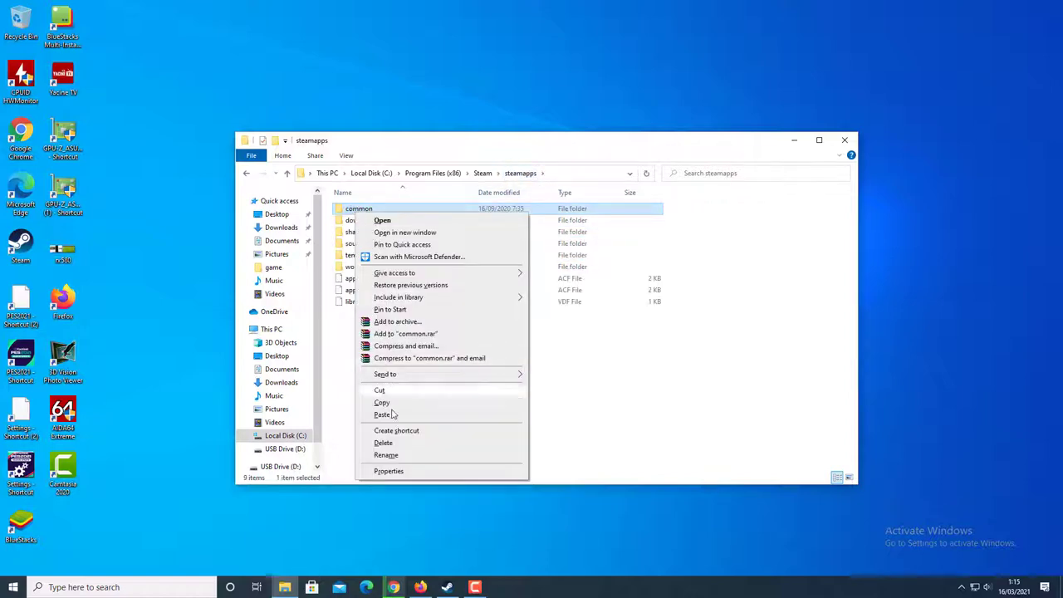
{"action": "left_click", "coordinate": [629, 373]}
{"action": "double_click", "coordinate": [360, 210]}
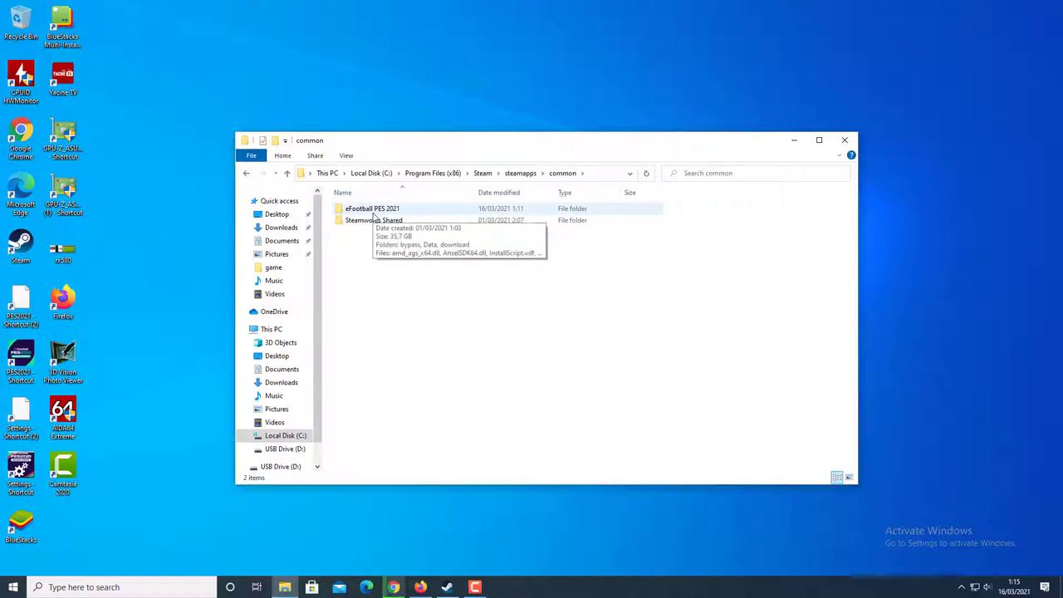
{"action": "right_click", "coordinate": [1035, 207]}
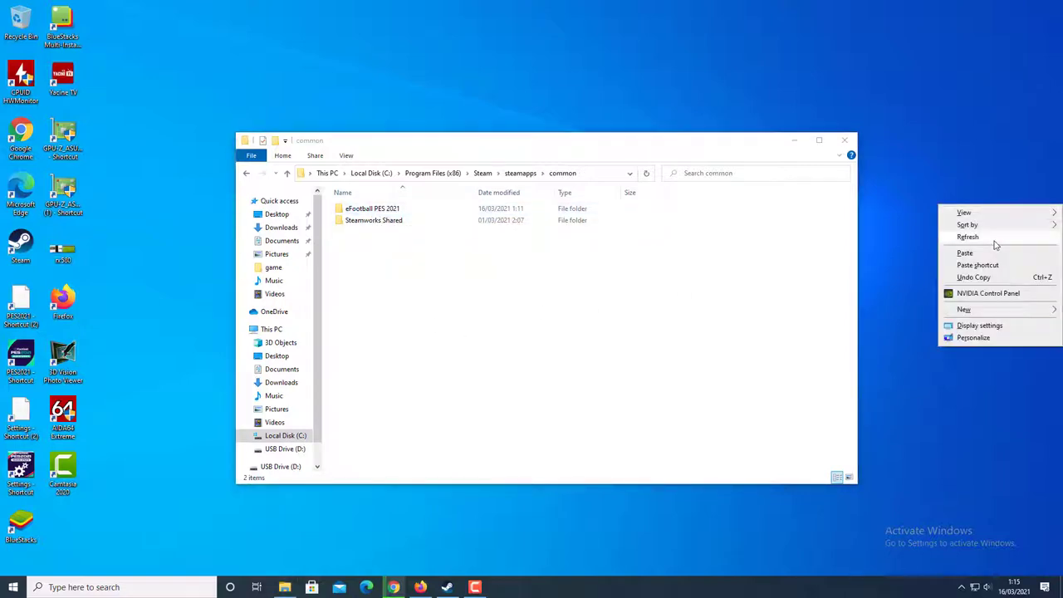
{"action": "left_click", "coordinate": [456, 271]}
{"action": "left_click", "coordinate": [371, 210]}
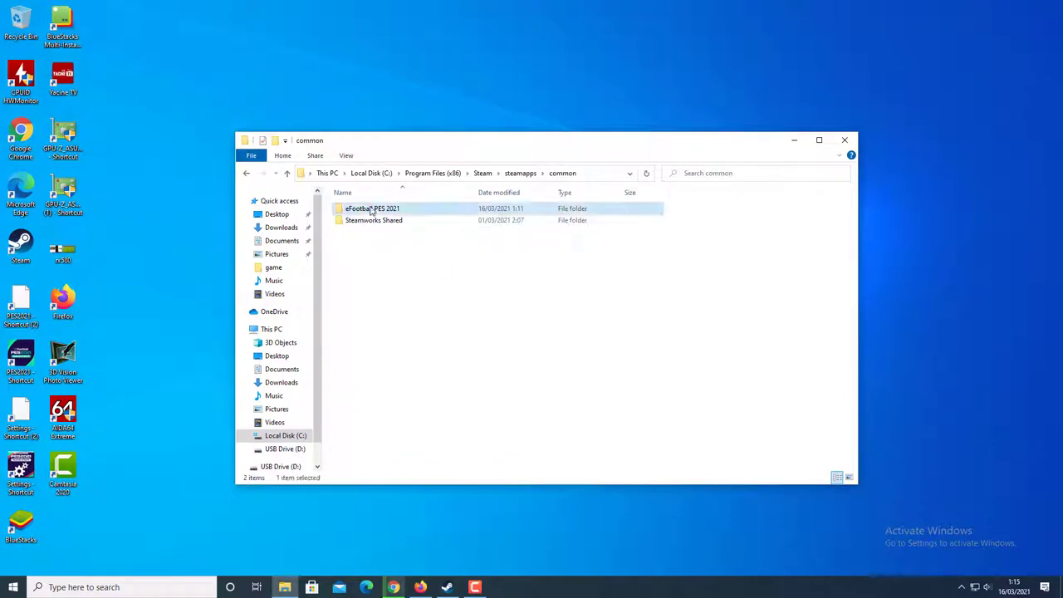
{"action": "left_click", "coordinate": [412, 332]}
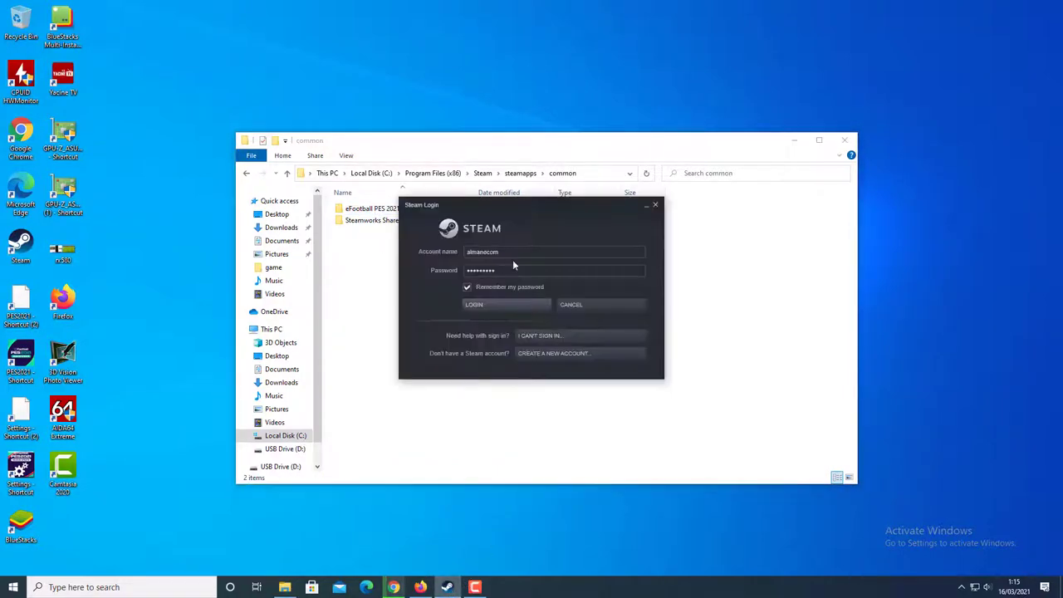
- Log in to Steam with the filled-in account credentials and proceed to the Steam Guard access code entry
{"action": "left_click", "coordinate": [519, 251]}
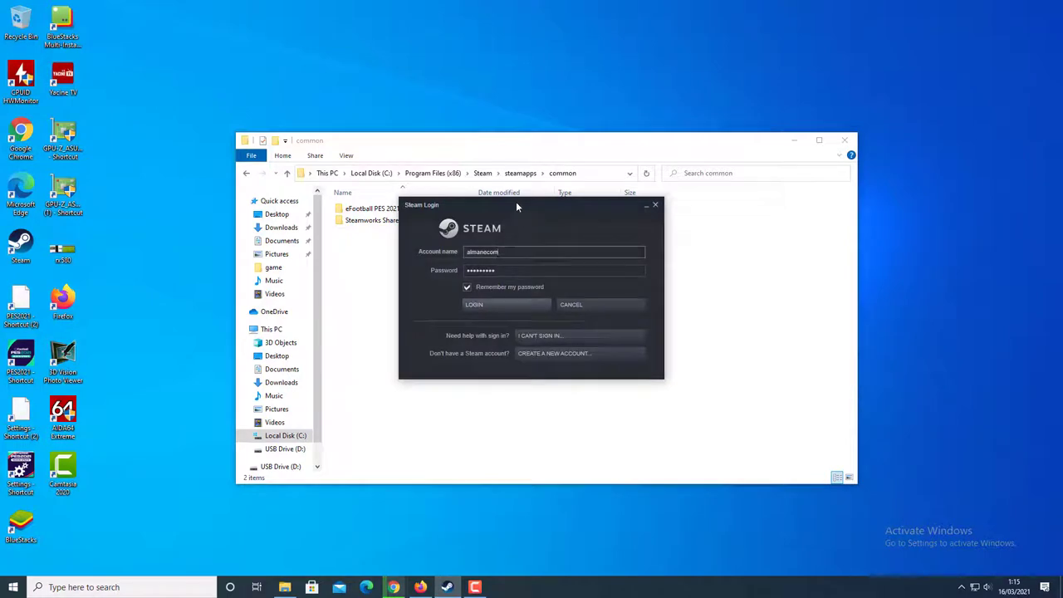
{"action": "left_click_drag", "start_coordinate": [516, 203], "coordinate": [476, 239]}
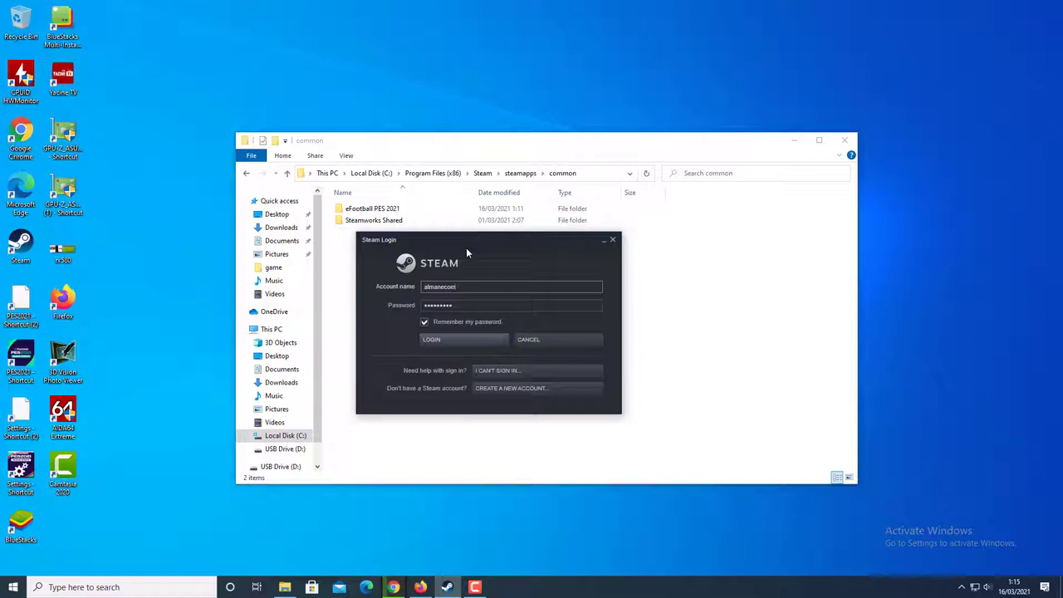
{"action": "mouse_move", "coordinate": [501, 244]}
{"action": "left_mouse_down"}
{"action": "mouse_move", "coordinate": [548, 226]}
{"action": "mouse_move", "coordinate": [511, 249]}
{"action": "left_mouse_up"}
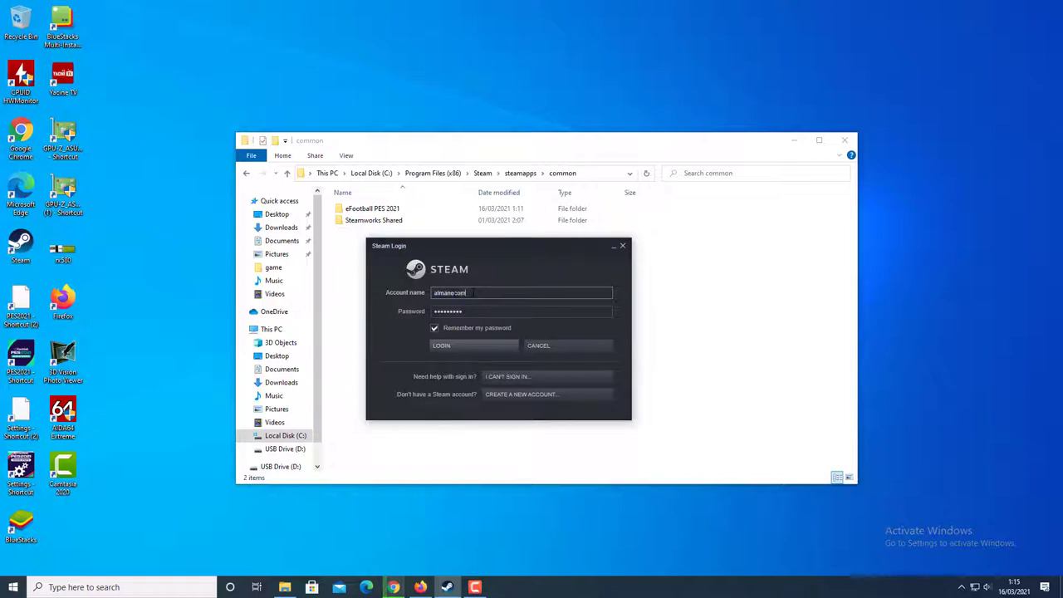
{"action": "key", "text": "ctrl+a"}
{"action": "left_click", "coordinate": [502, 295]}
{"action": "left_click", "coordinate": [449, 348]}
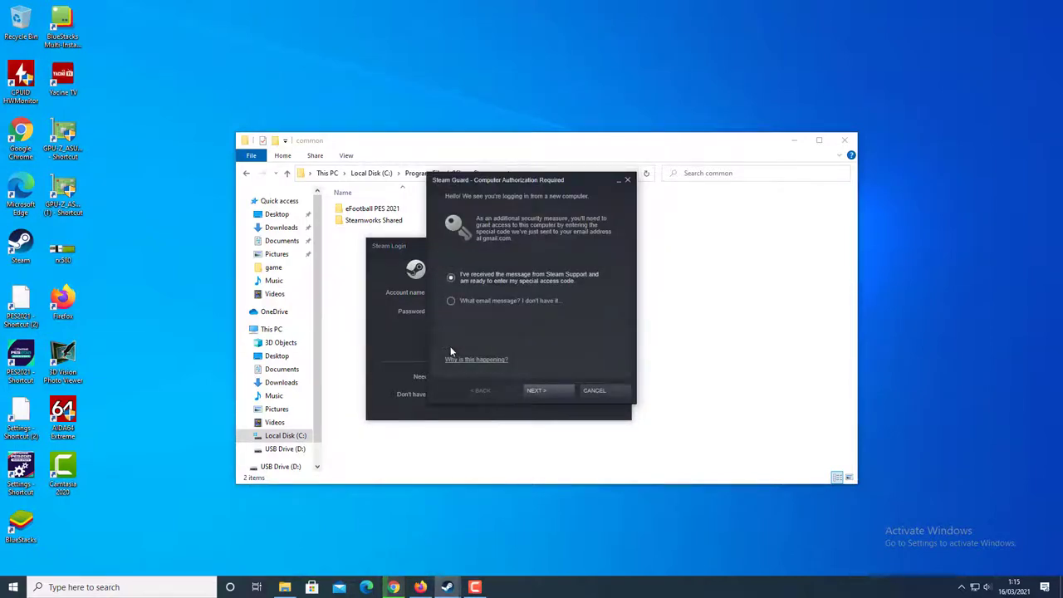
{"action": "left_click", "coordinate": [553, 392]}
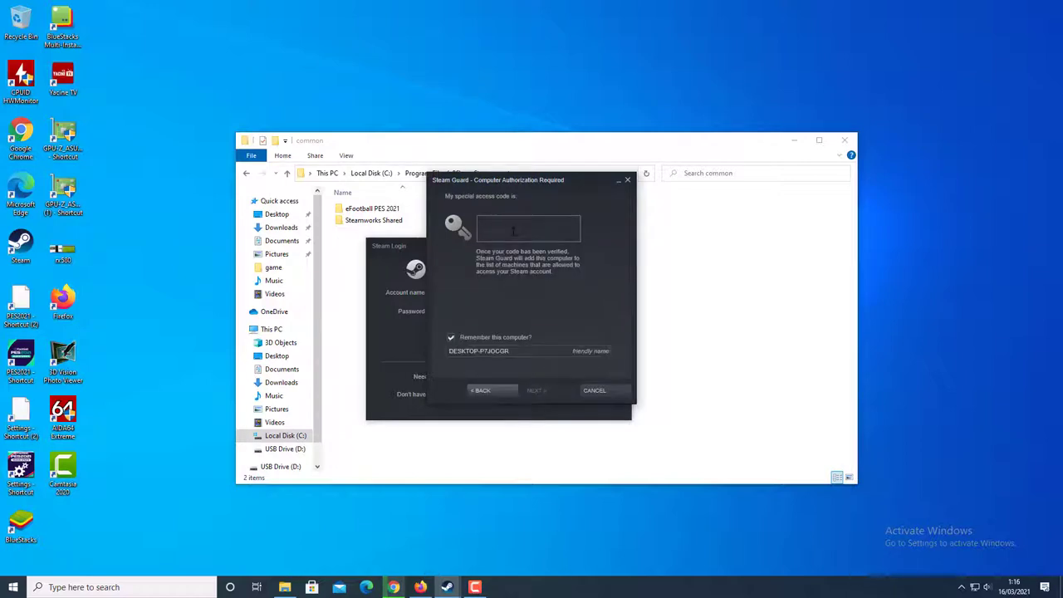
{"action": "left_click", "coordinate": [514, 231]}
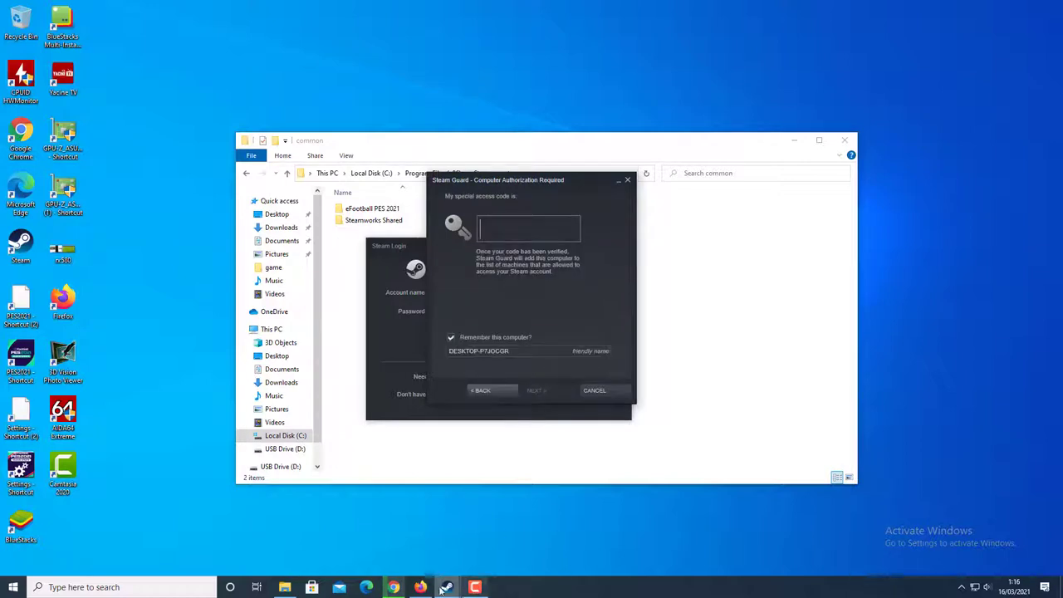
- Switch to Microsoft Edge, open gmail.com, and change to the other signed-in Google account's inbox
{"action": "mouse_move", "coordinate": [390, 591]}
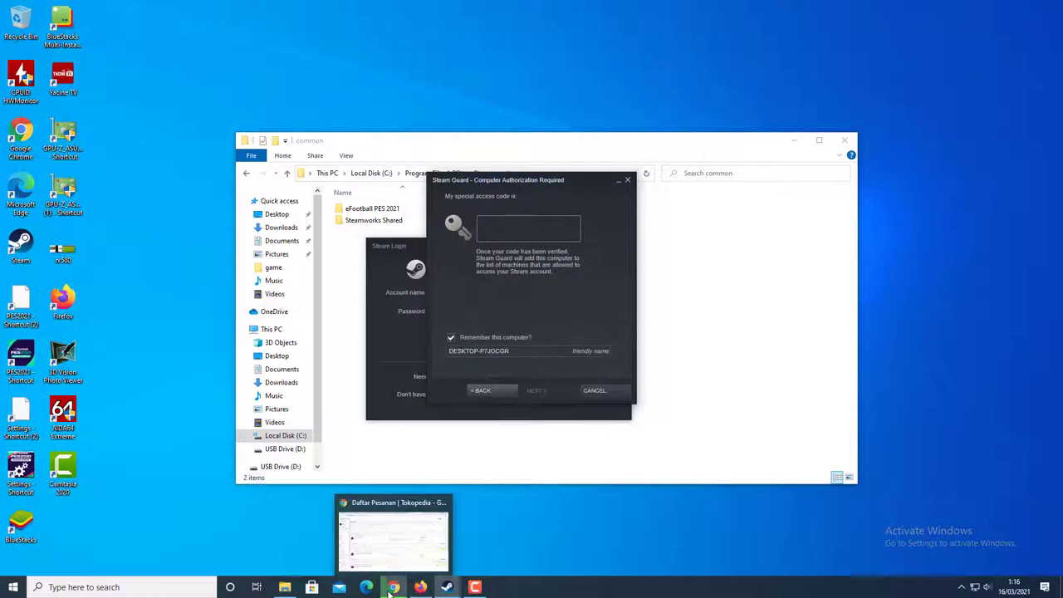
{"action": "left_click", "coordinate": [388, 593]}
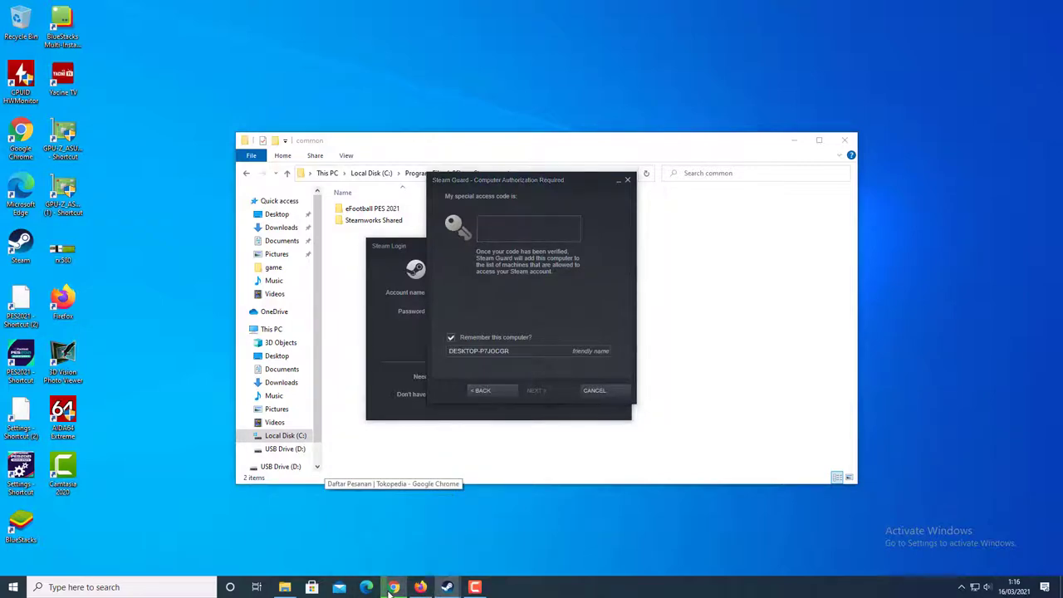
{"action": "left_click", "coordinate": [389, 591]}
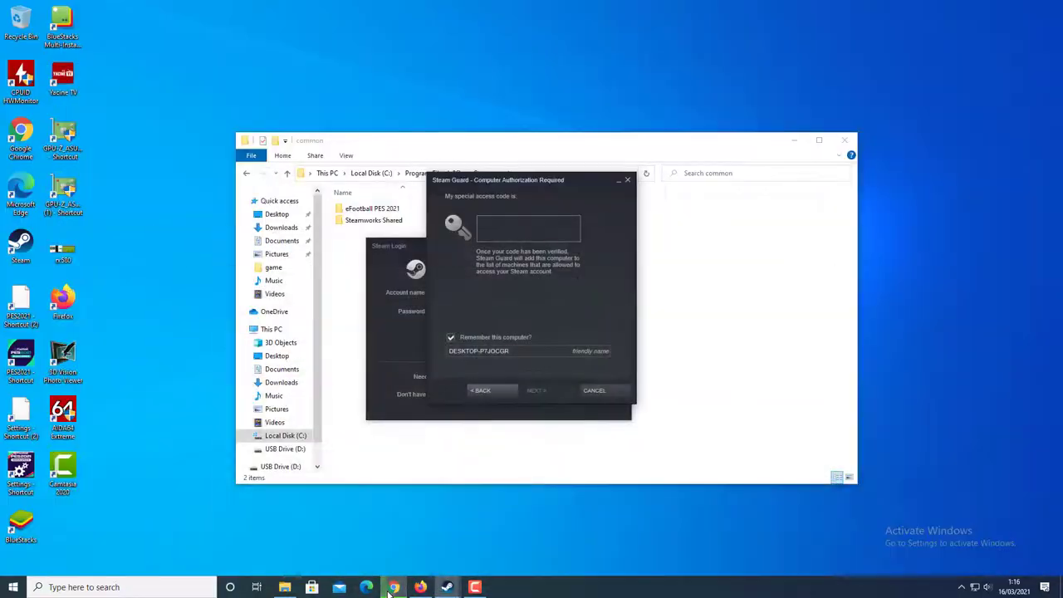
{"action": "left_click", "coordinate": [367, 588]}
{"action": "left_click", "coordinate": [336, 28]}
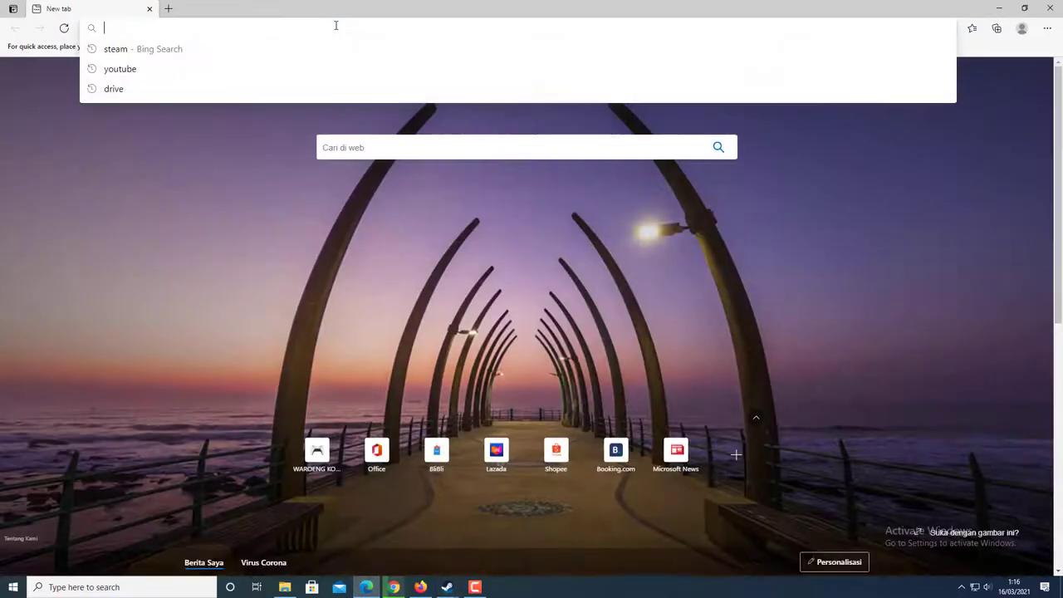
{"action": "type", "text": "gmail.com"}
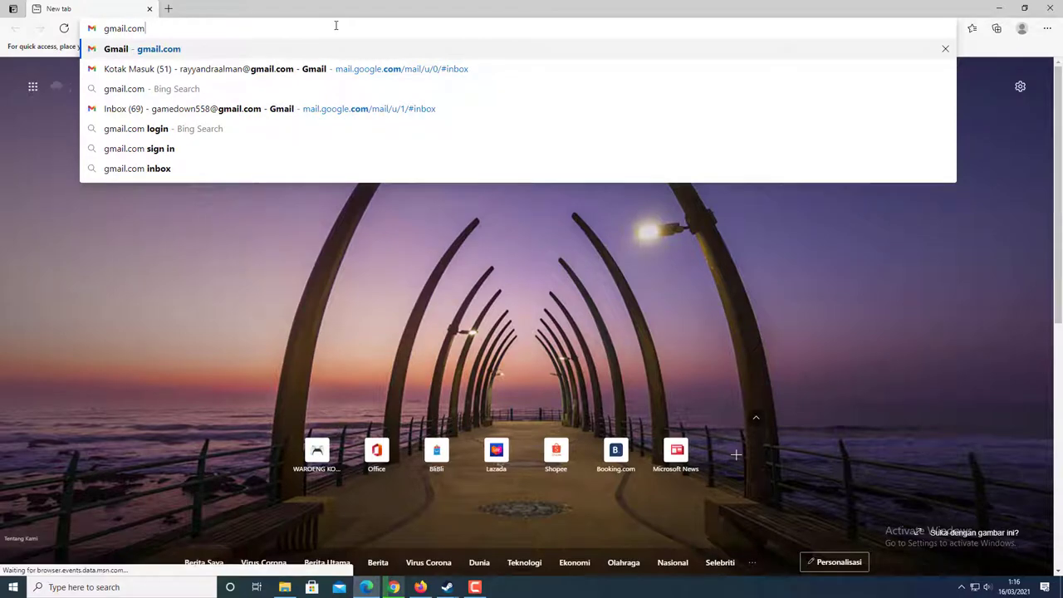
{"action": "key", "text": "Return"}
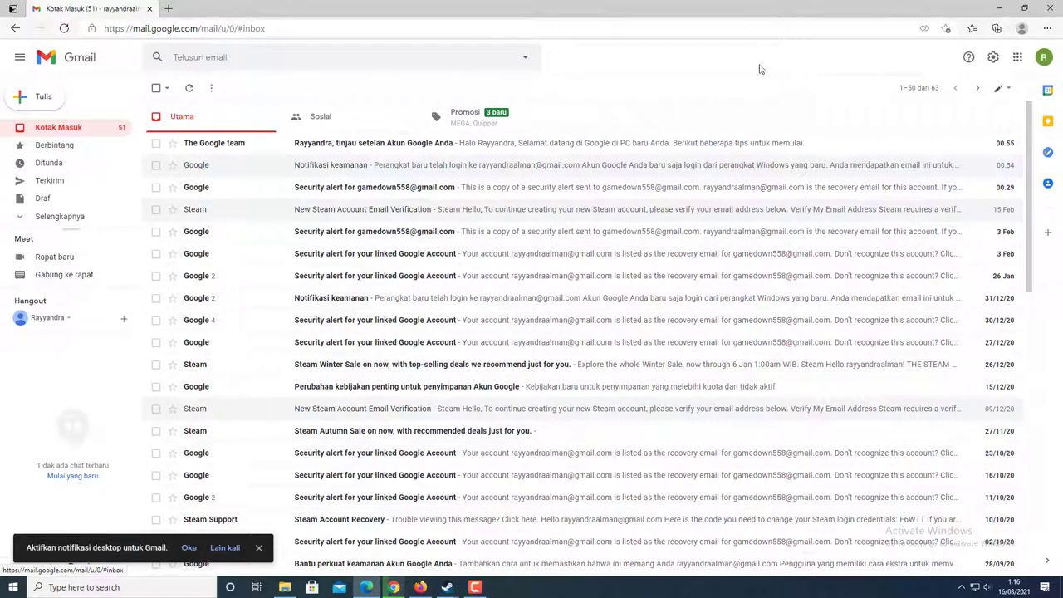
{"action": "left_click", "coordinate": [1044, 57]}
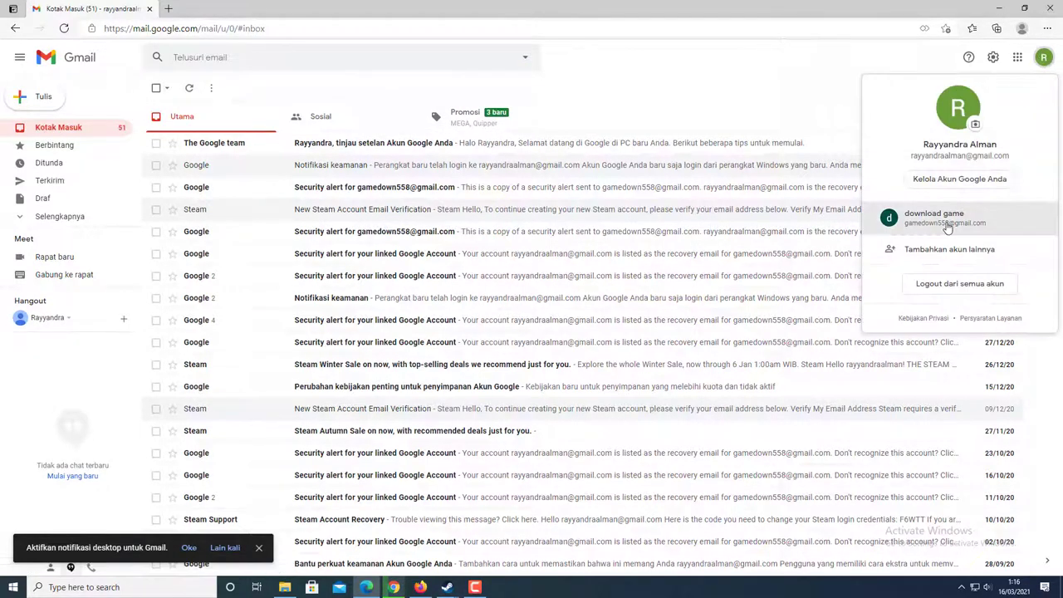
{"action": "left_click", "coordinate": [933, 217]}
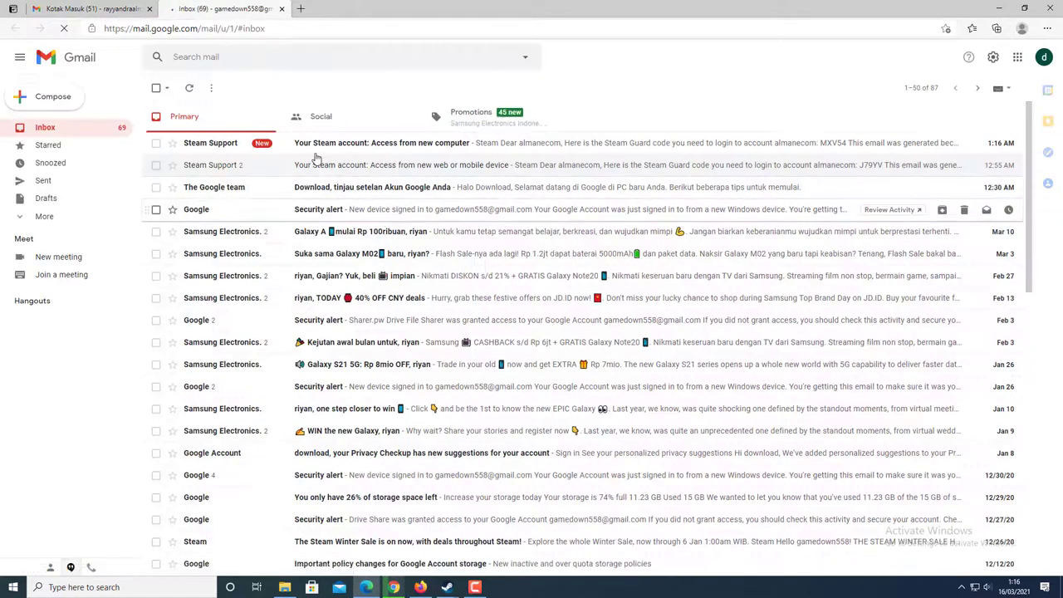
- Open the Steam Support email "Your Steam account: Access from new computer" and copy its Steam Guard code
{"action": "left_click", "coordinate": [301, 143]}
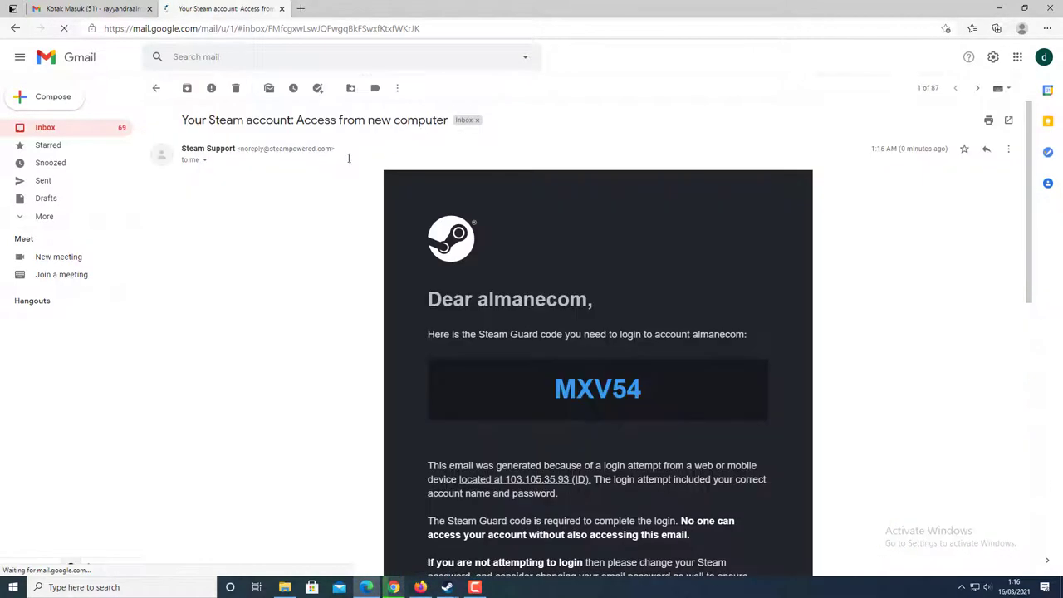
{"action": "triple_click", "coordinate": [555, 397]}
{"action": "left_click_drag", "start_coordinate": [645, 390], "coordinate": [550, 396]}
{"action": "right_click", "coordinate": [584, 395]}
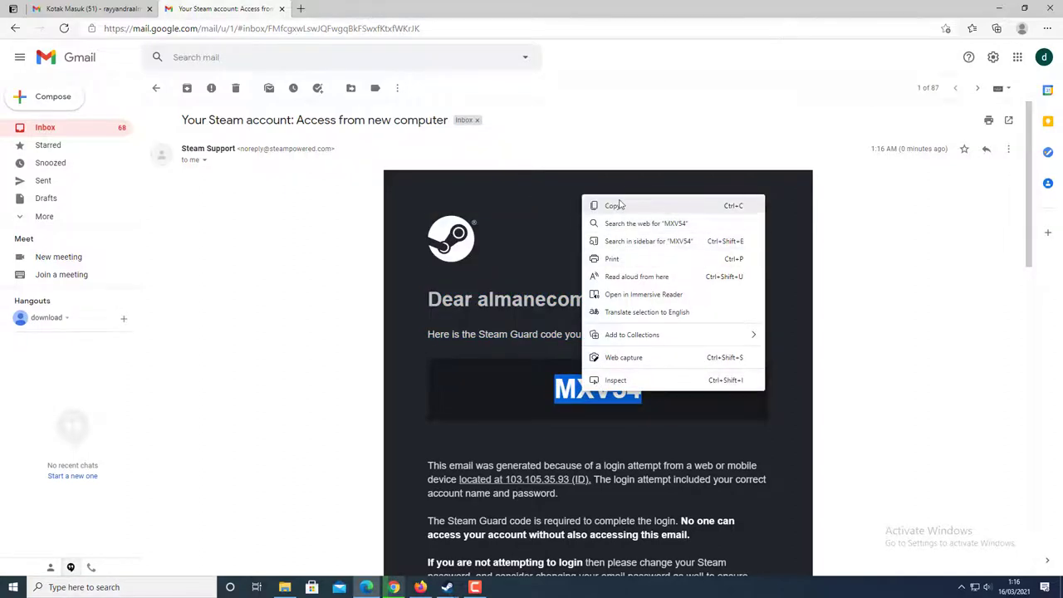
{"action": "left_click", "coordinate": [624, 203]}
- Switch to the Steam Guard window, paste the copied access code, and finish the computer authorization
{"action": "left_click", "coordinate": [446, 588]}
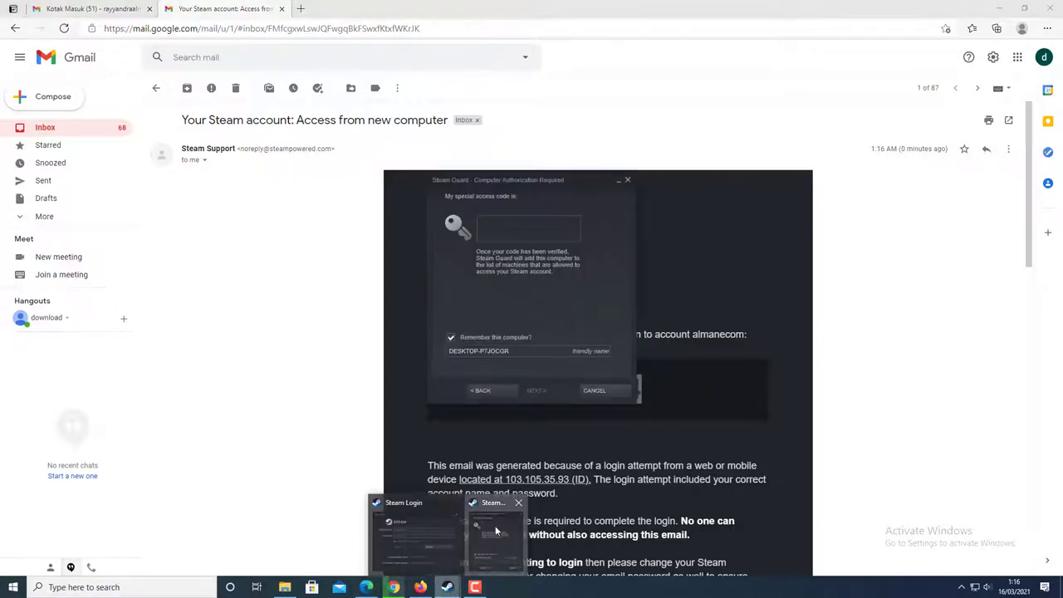
{"action": "left_click", "coordinate": [495, 526]}
{"action": "right_click", "coordinate": [538, 235]}
{"action": "left_click", "coordinate": [545, 261]}
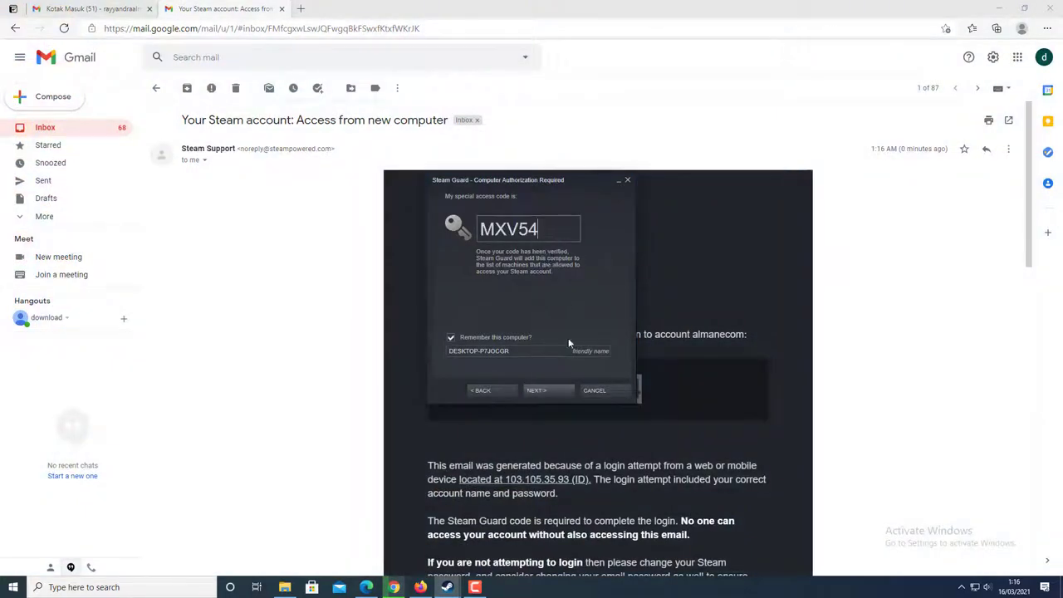
{"action": "left_click", "coordinate": [550, 394]}
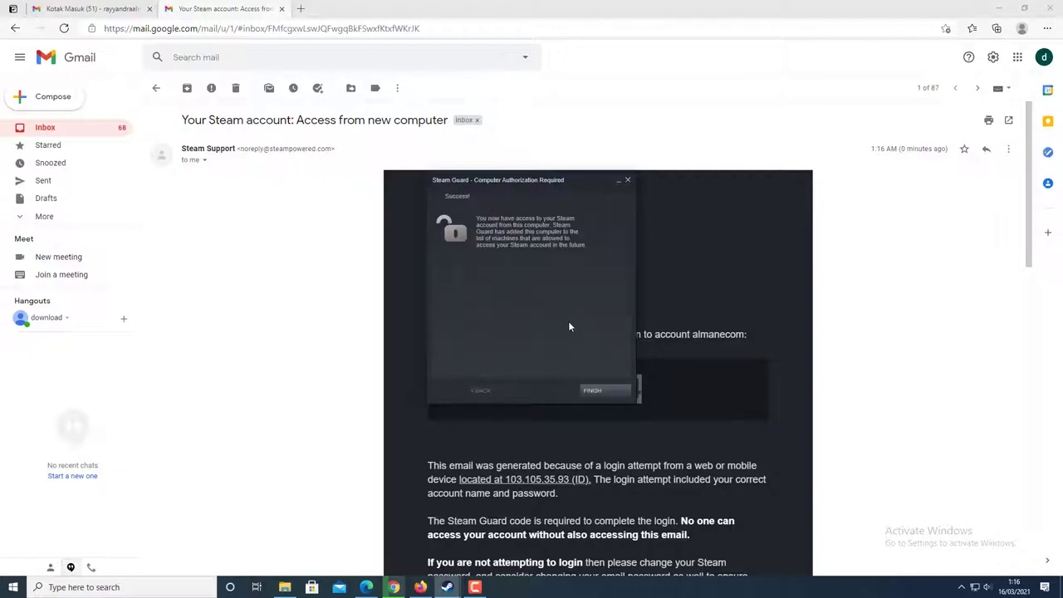
{"action": "left_click", "coordinate": [601, 391]}
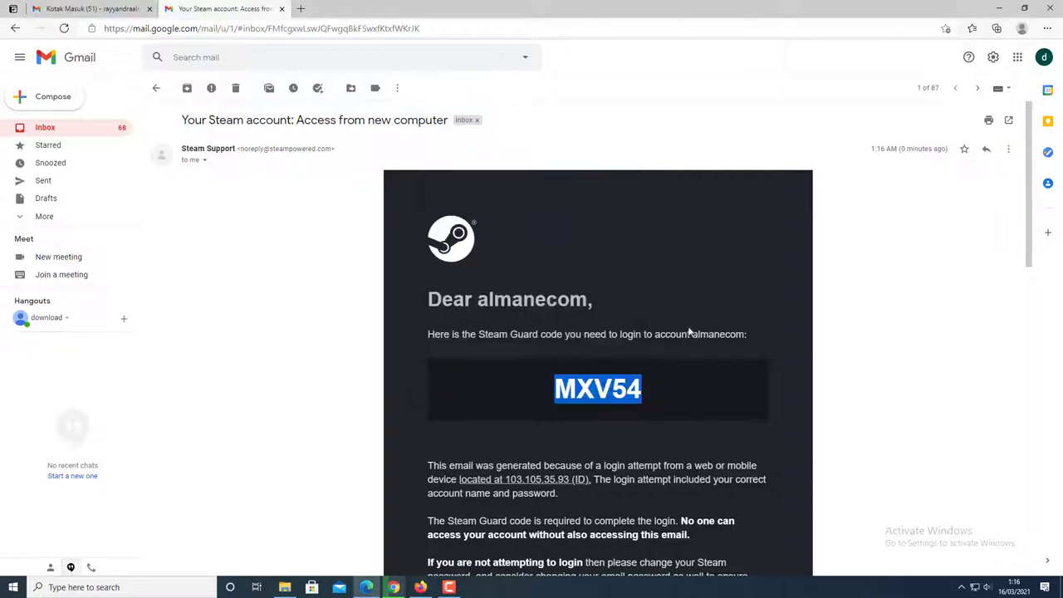
- Minimize the browser, move the Steam window toward the middle of the desktop, and open eFootball PES 2021 SEASON UPDATE in the library
{"action": "left_click", "coordinate": [1002, 8]}
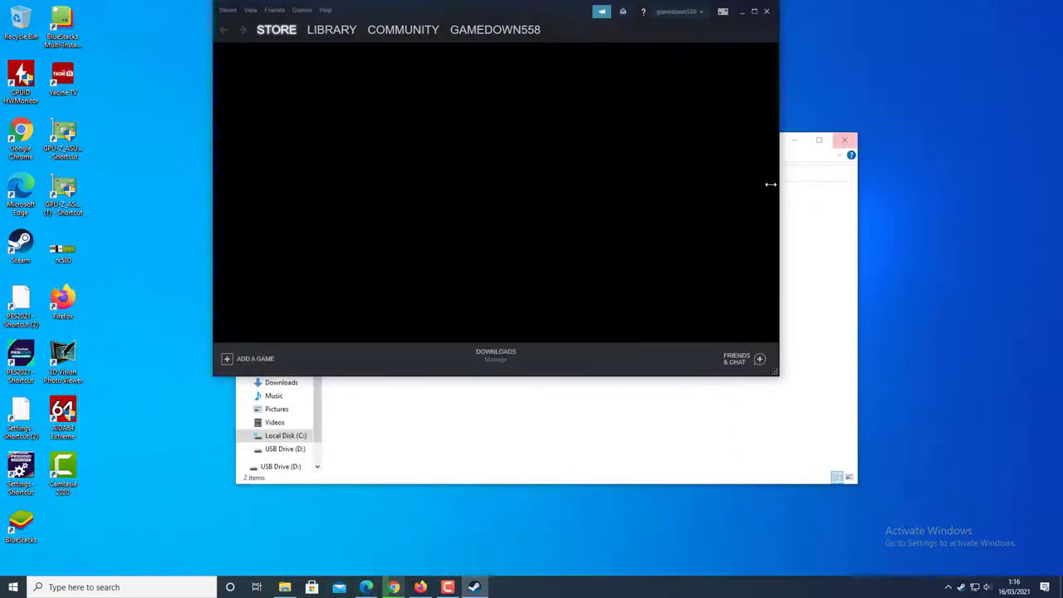
{"action": "right_click", "coordinate": [1038, 224]}
{"action": "left_click", "coordinate": [1025, 256]}
{"action": "left_click_drag", "start_coordinate": [496, 8], "coordinate": [610, 108]}
{"action": "left_click", "coordinate": [443, 131]}
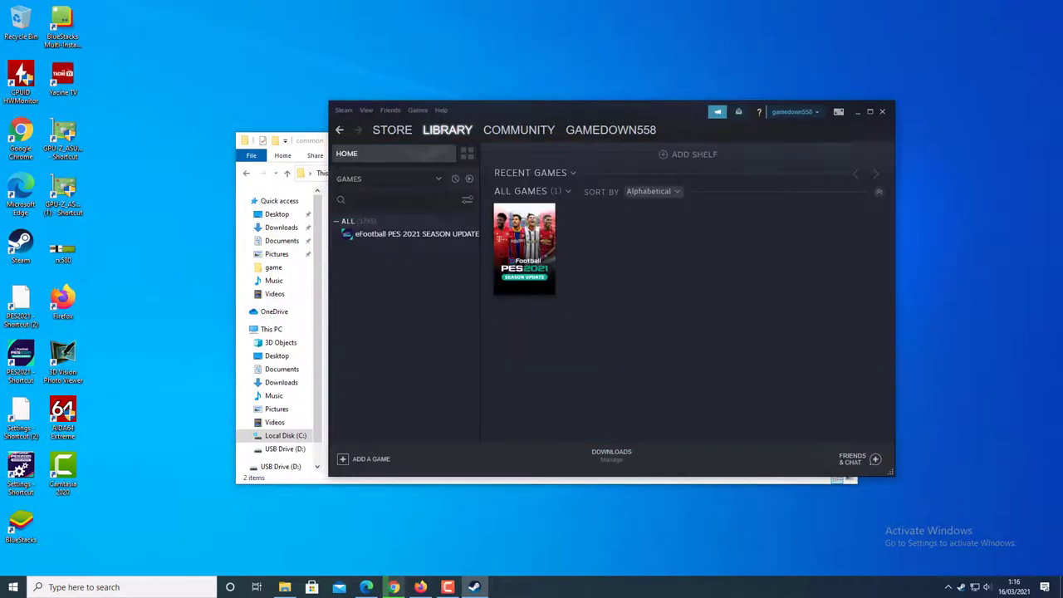
{"action": "left_click", "coordinate": [406, 235]}
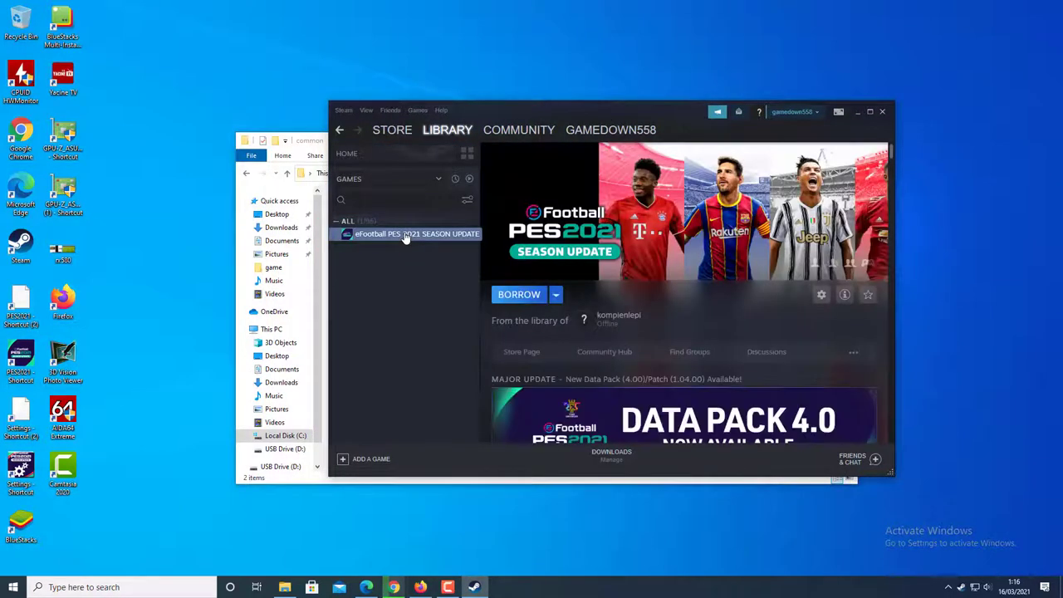
- View the target device options for eFootball PES 2021 and launch the game as a borrowed title
{"action": "left_click", "coordinate": [556, 298]}
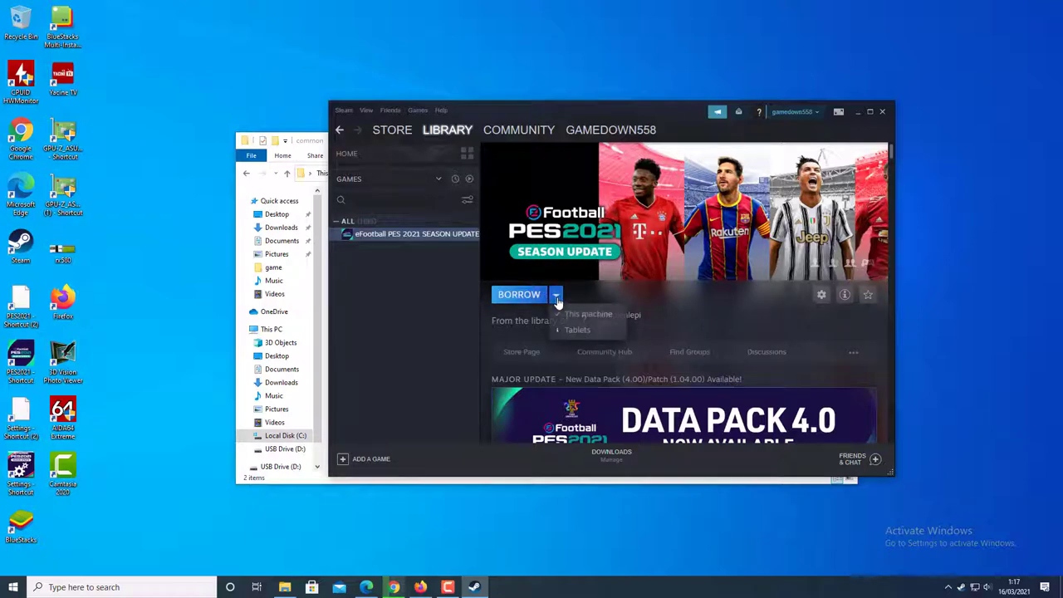
{"action": "left_click", "coordinate": [602, 288]}
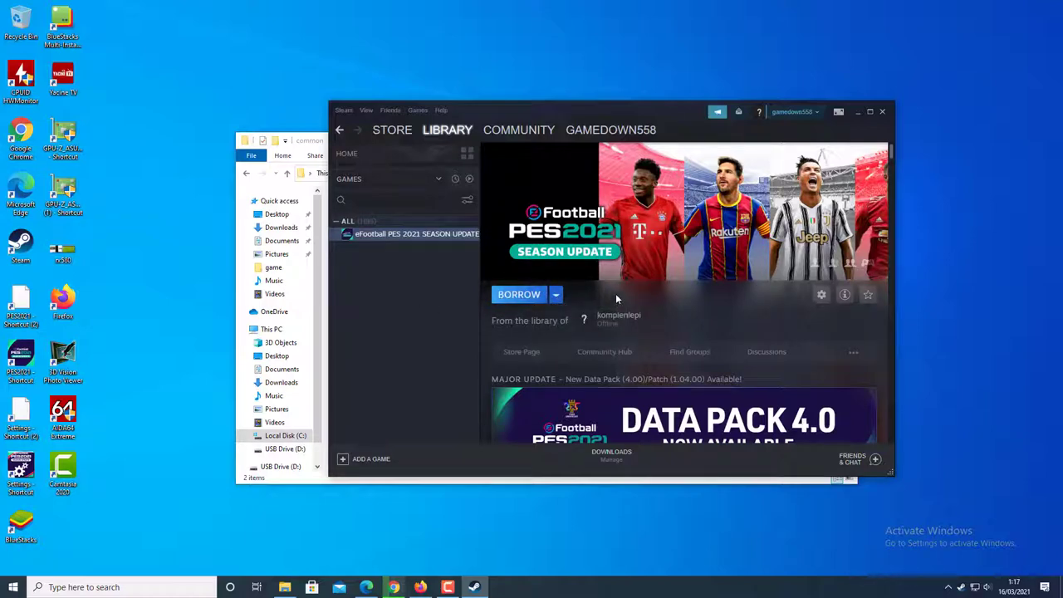
{"action": "left_click", "coordinate": [519, 296]}
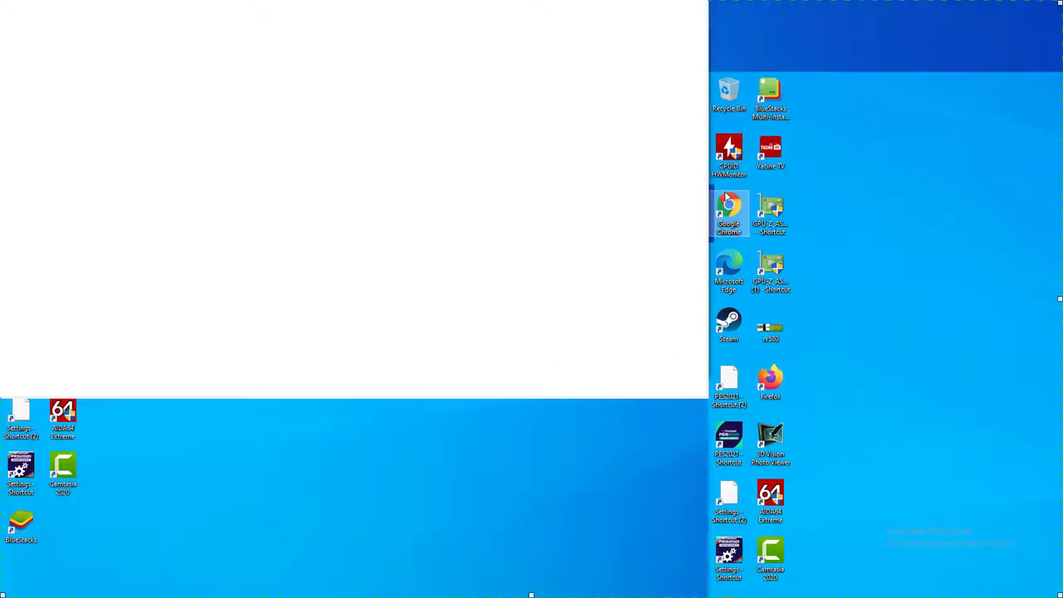
- Cancel the Windows shutdown prompt and close the running eFootball PES 2021 game window
{"action": "key", "text": "alt+F4"}
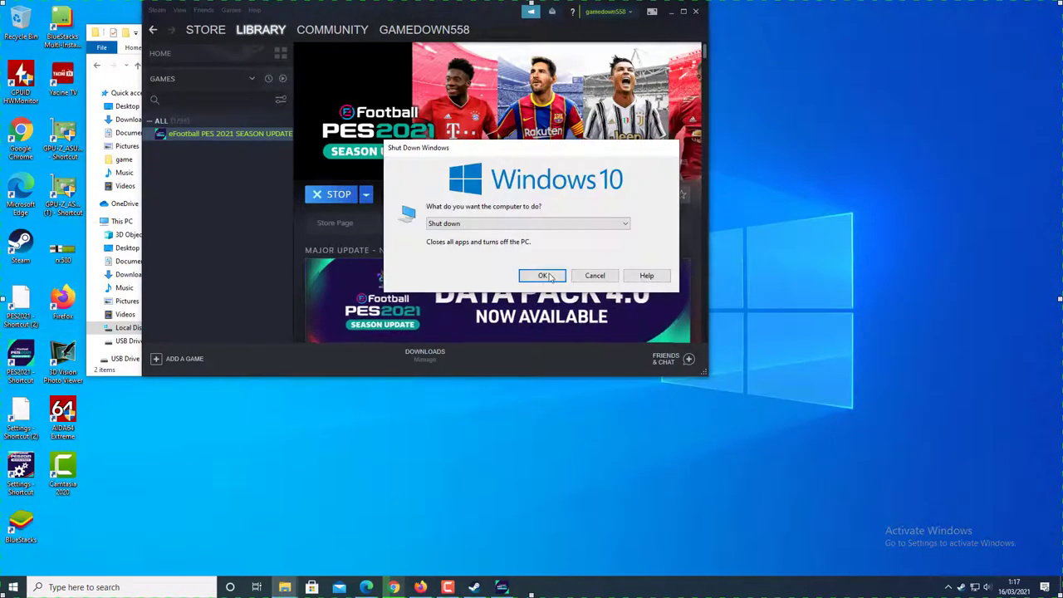
{"action": "left_click", "coordinate": [595, 276]}
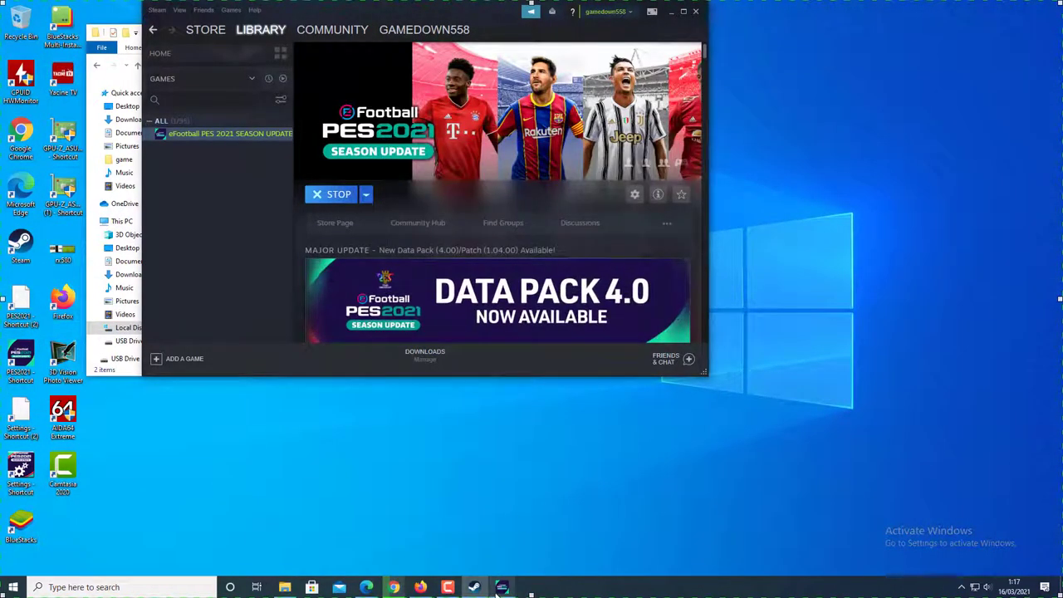
{"action": "mouse_move", "coordinate": [502, 587]}
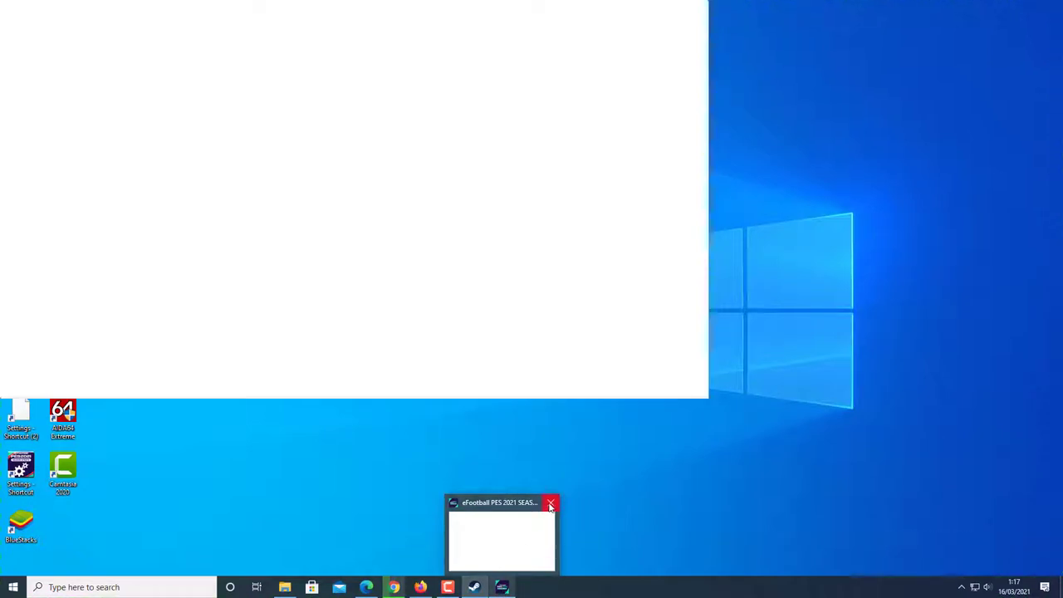
{"action": "left_click", "coordinate": [551, 505]}
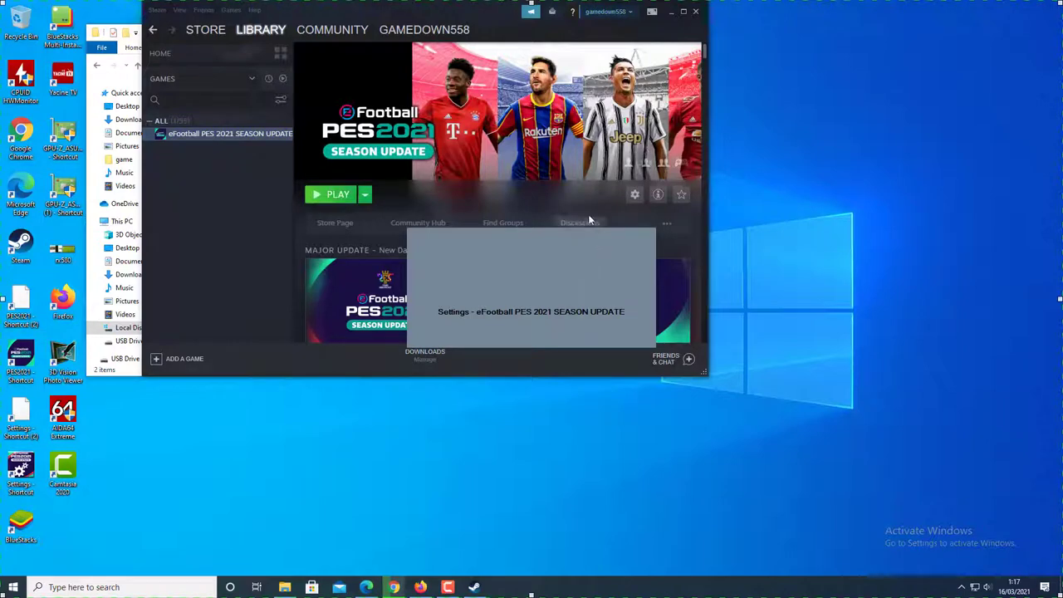
- In the eFootball PES 2021 settings, check the controller mapping, set the screen mode to Window Mode, and save
{"action": "right_click", "coordinate": [878, 255]}
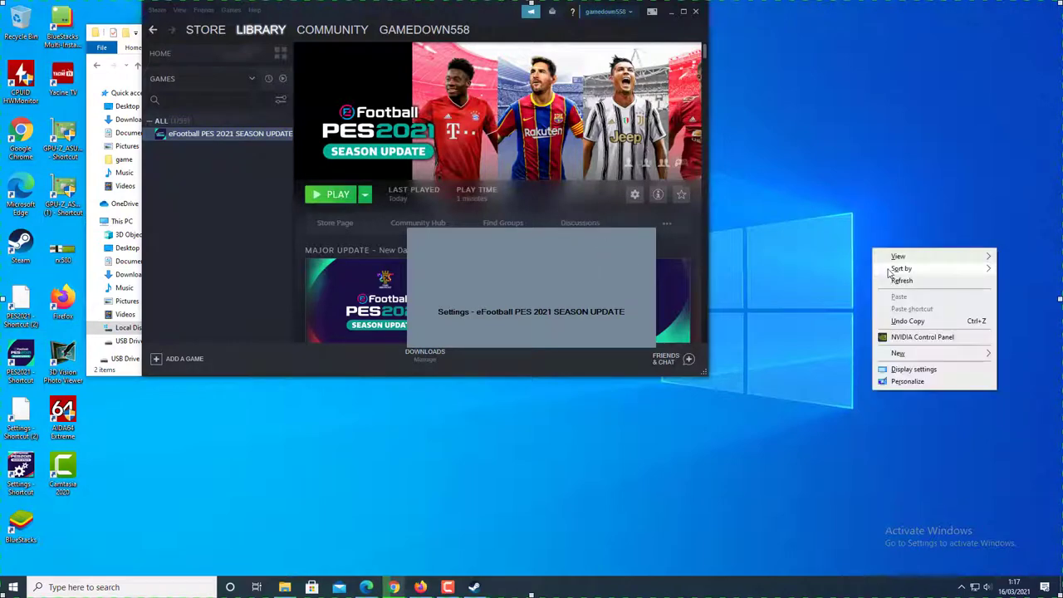
{"action": "left_click", "coordinate": [894, 278]}
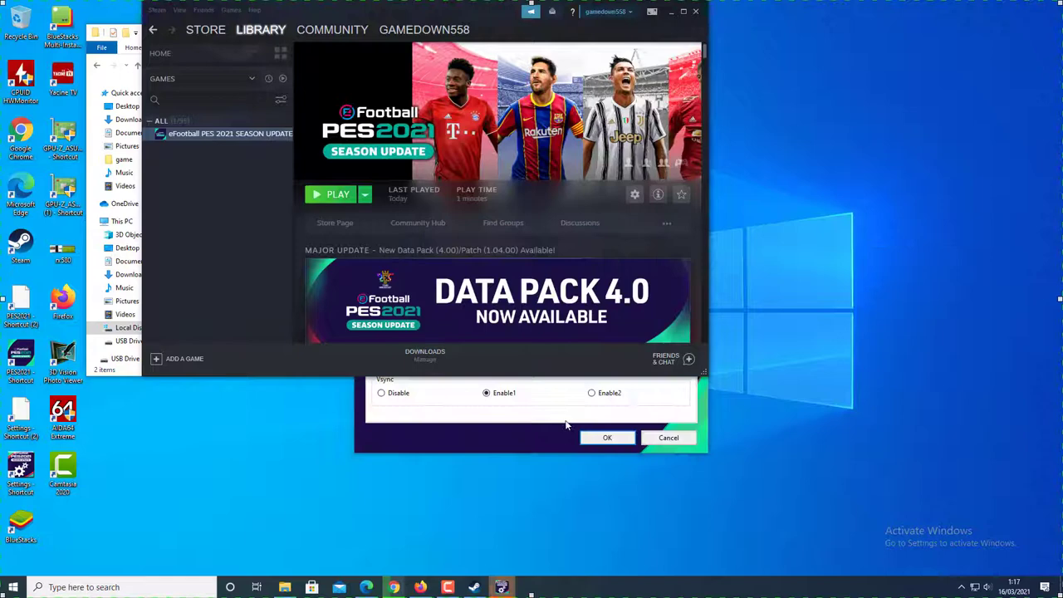
{"action": "left_click", "coordinate": [501, 434]}
{"action": "left_click", "coordinate": [436, 196]}
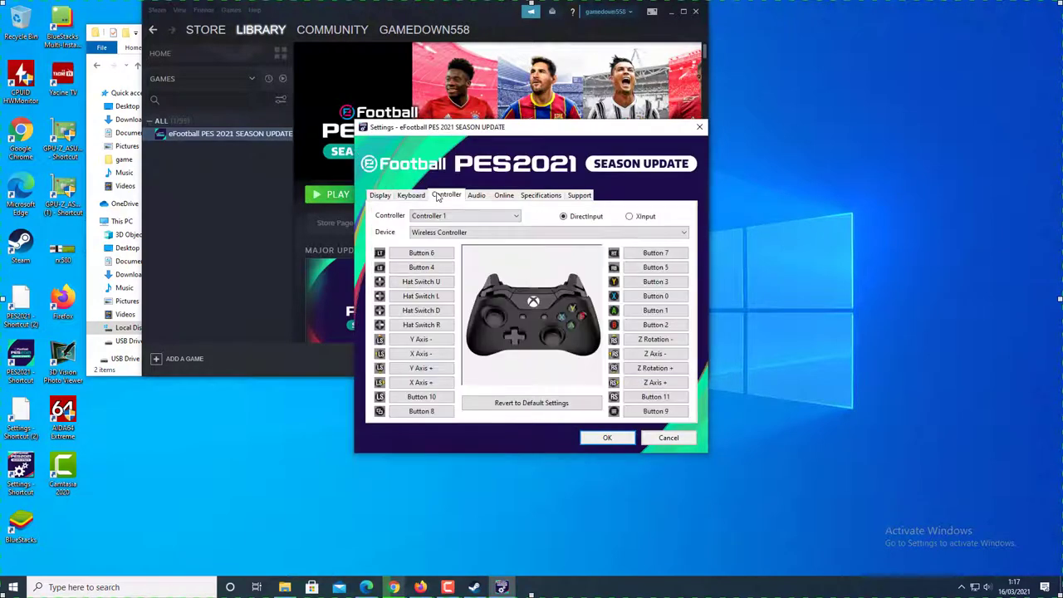
{"action": "left_click", "coordinate": [380, 196]}
{"action": "left_click", "coordinate": [428, 224]}
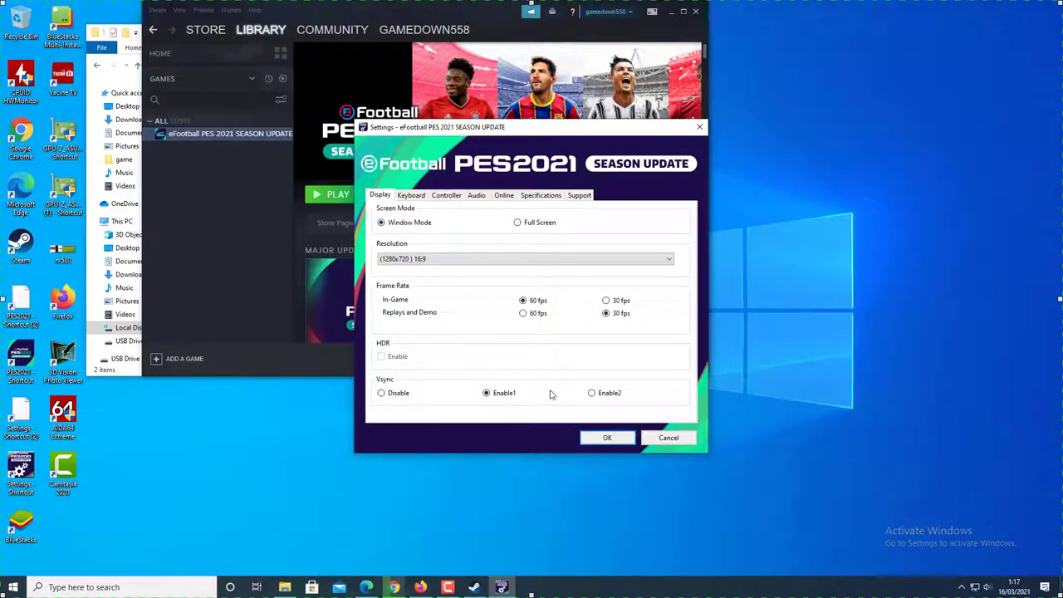
{"action": "left_click", "coordinate": [608, 440]}
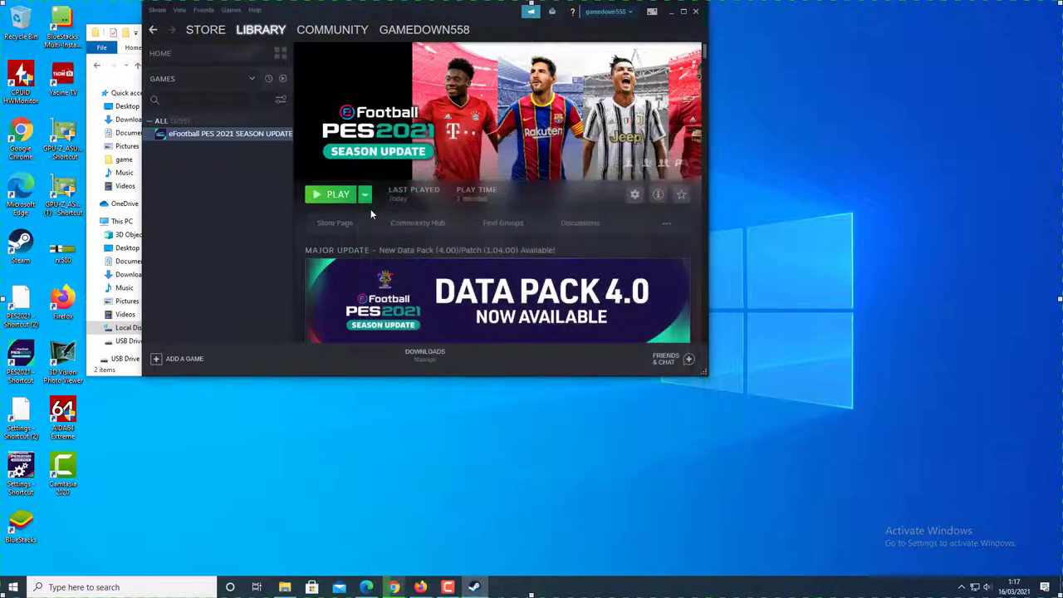
- Refresh the desktop, launch eFootball PES 2021 from the Steam library, and acknowledge the in-game error dialog
{"action": "right_click", "coordinate": [929, 251]}
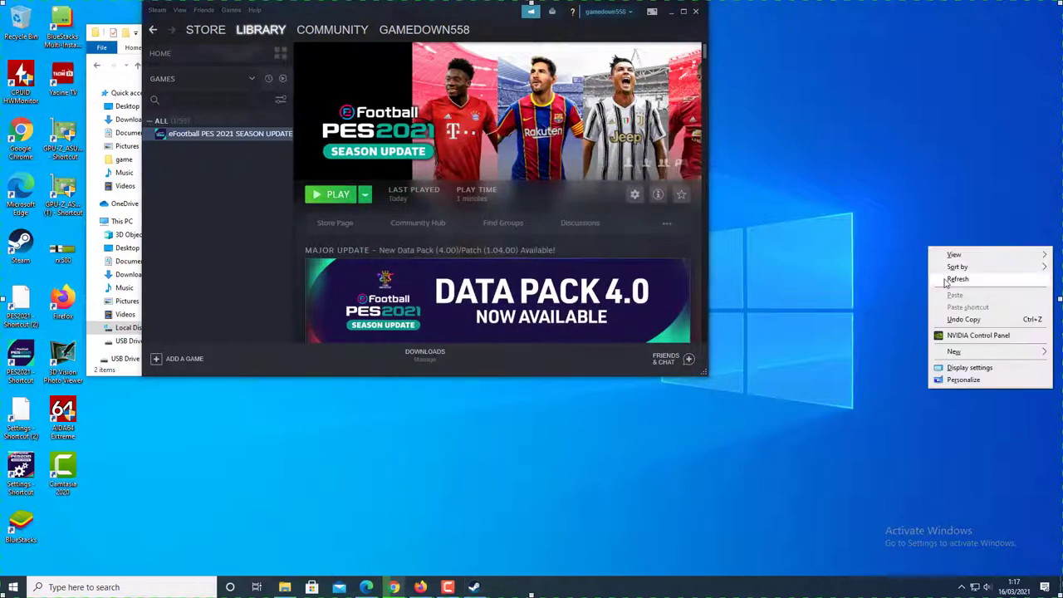
{"action": "left_click", "coordinate": [972, 280]}
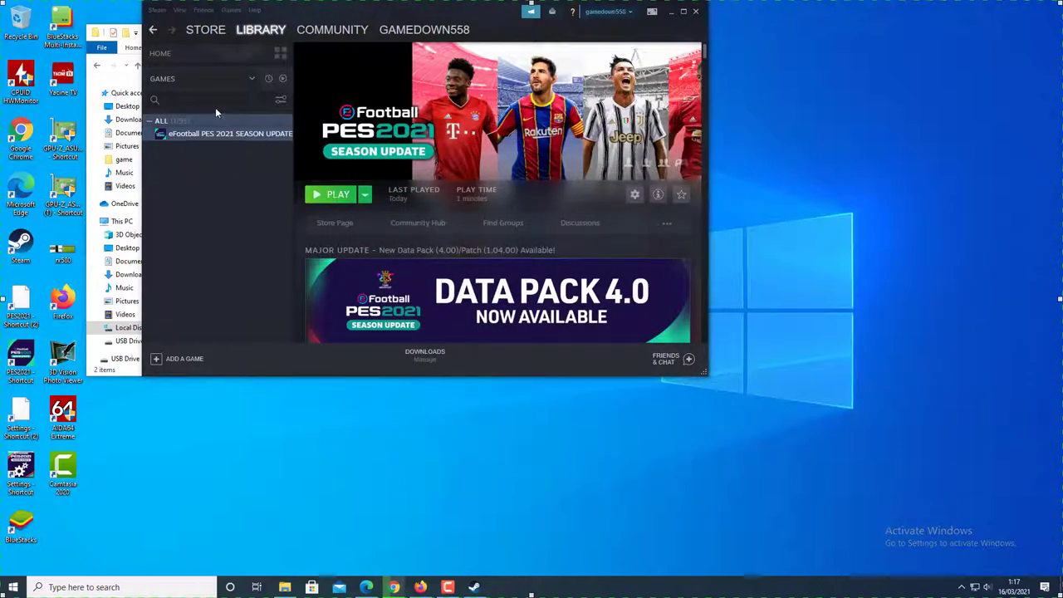
{"action": "left_click", "coordinate": [366, 196]}
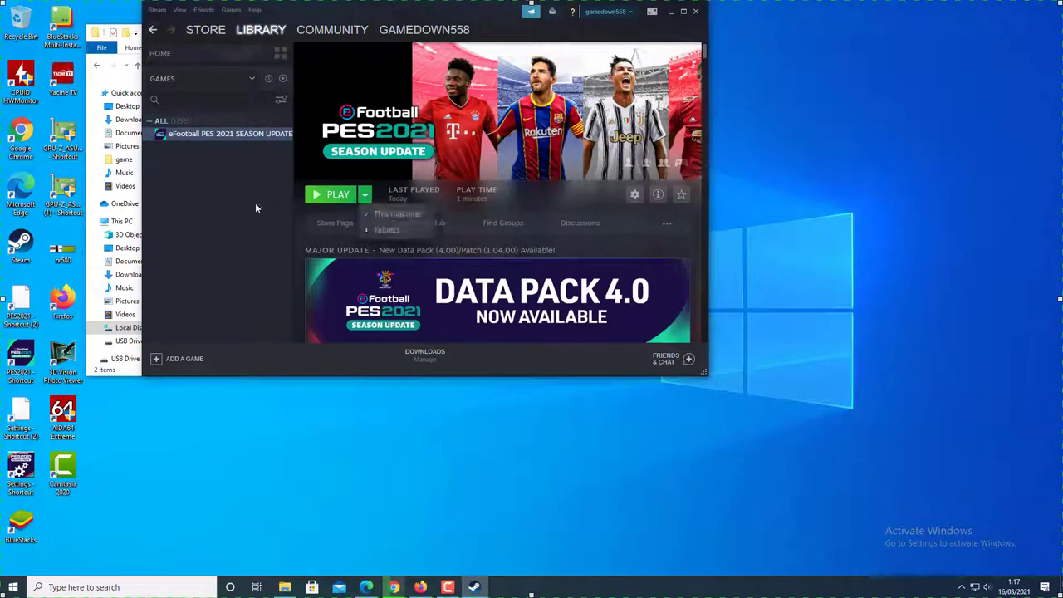
{"action": "left_click", "coordinate": [257, 201]}
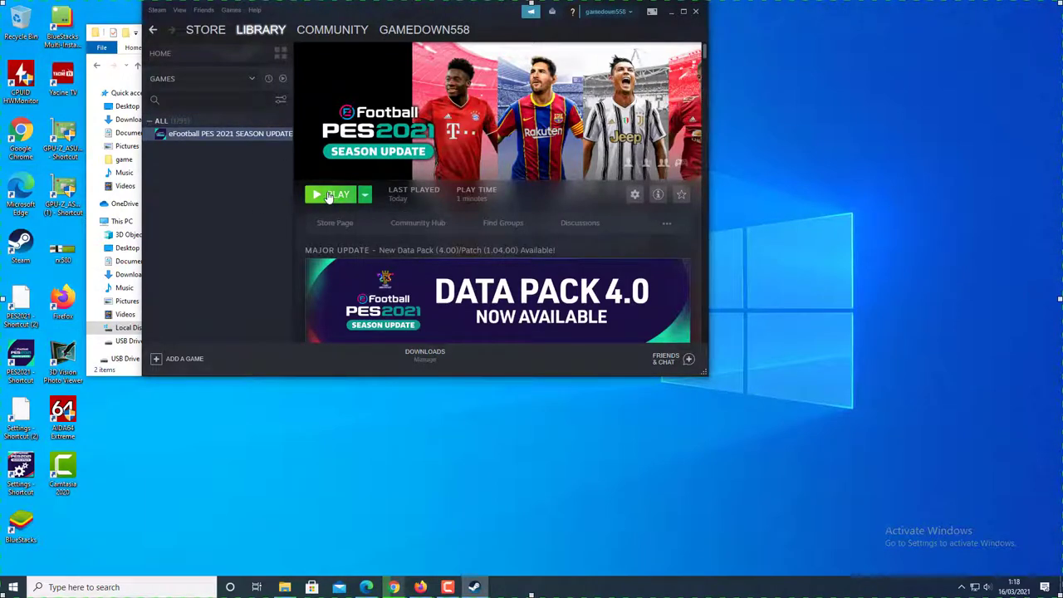
{"action": "left_click", "coordinate": [329, 195]}
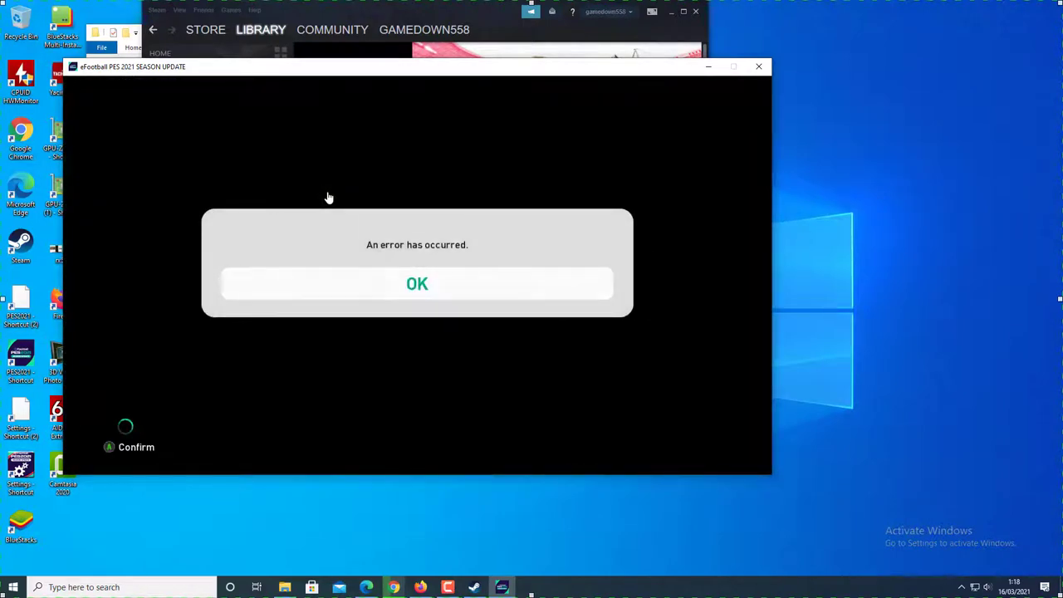
{"action": "key", "text": "Return"}
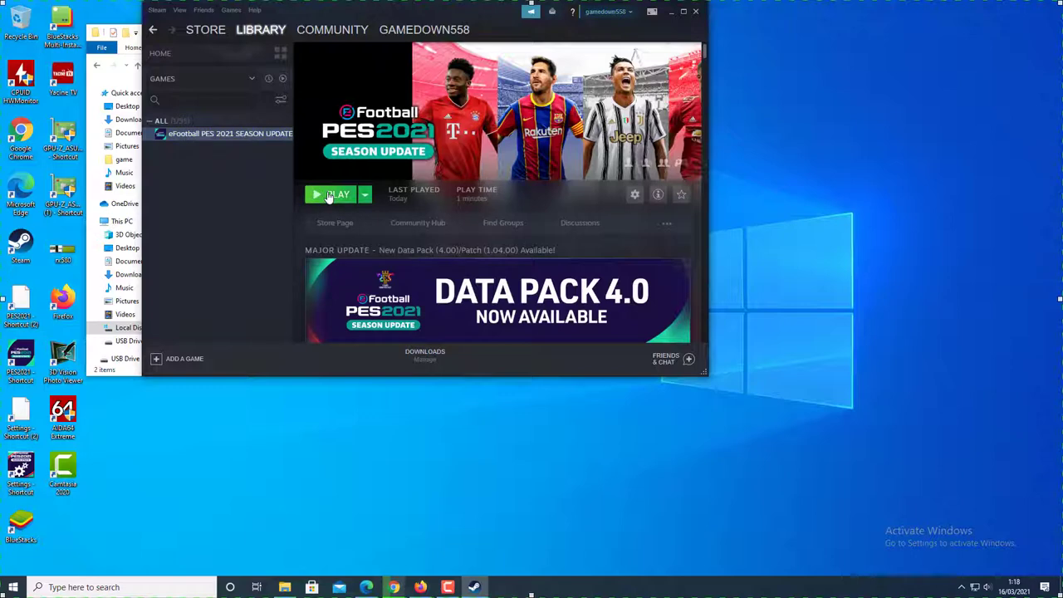
- Try launching eFootball PES 2021 again from the Steam library and dismiss the in-game error dialog
{"action": "left_click", "coordinate": [328, 196]}
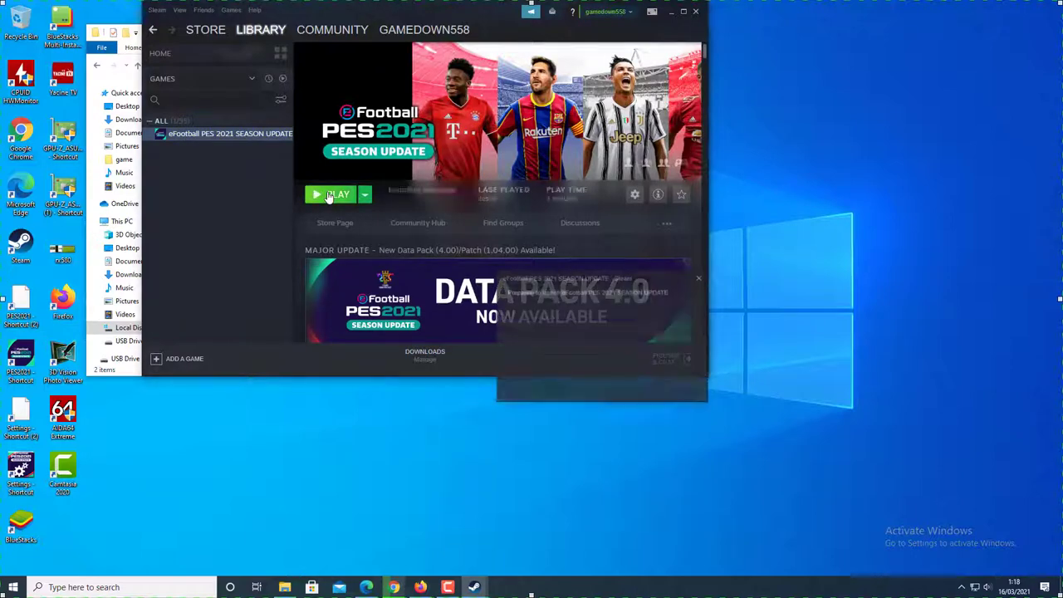
{"action": "right_click", "coordinate": [834, 244]}
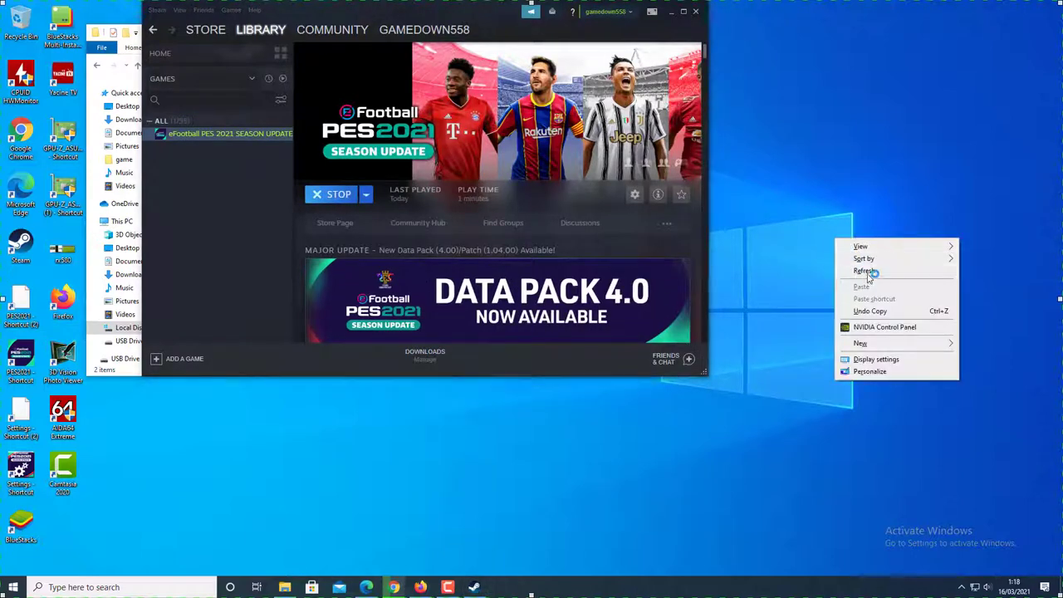
{"action": "left_click", "coordinate": [868, 275]}
{"action": "right_click", "coordinate": [864, 256]}
{"action": "left_click", "coordinate": [881, 286]}
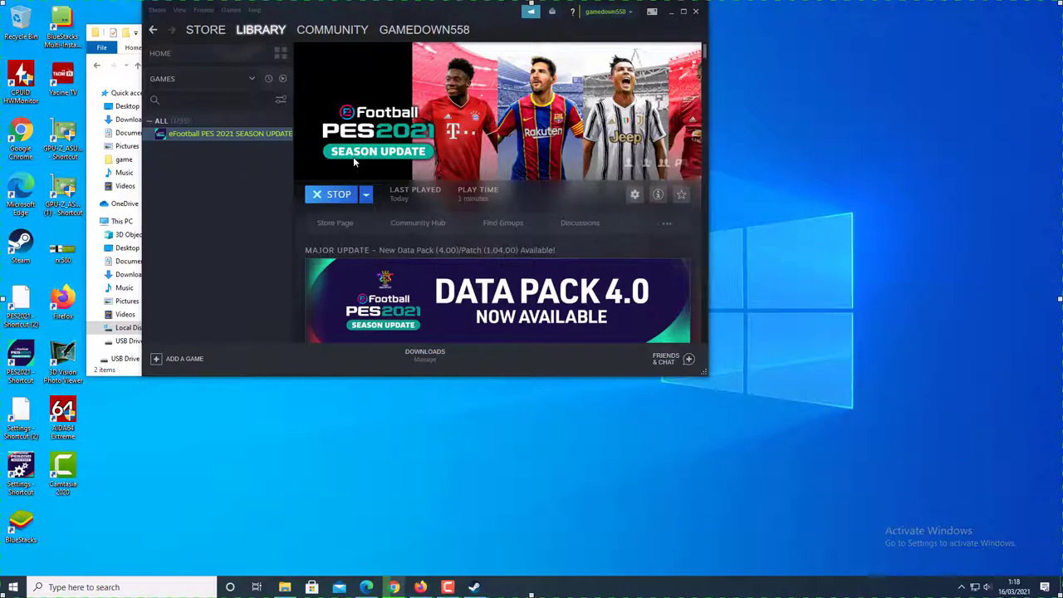
{"action": "left_click_drag", "start_coordinate": [400, 15], "coordinate": [460, 74]}
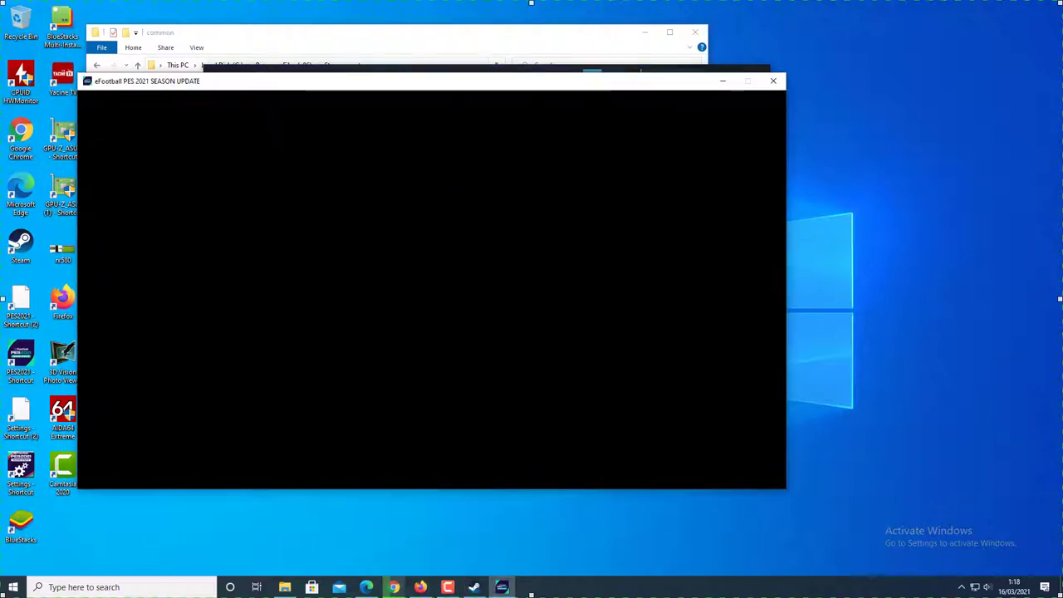
{"action": "right_click", "coordinate": [943, 216]}
{"action": "left_click", "coordinate": [557, 91]}
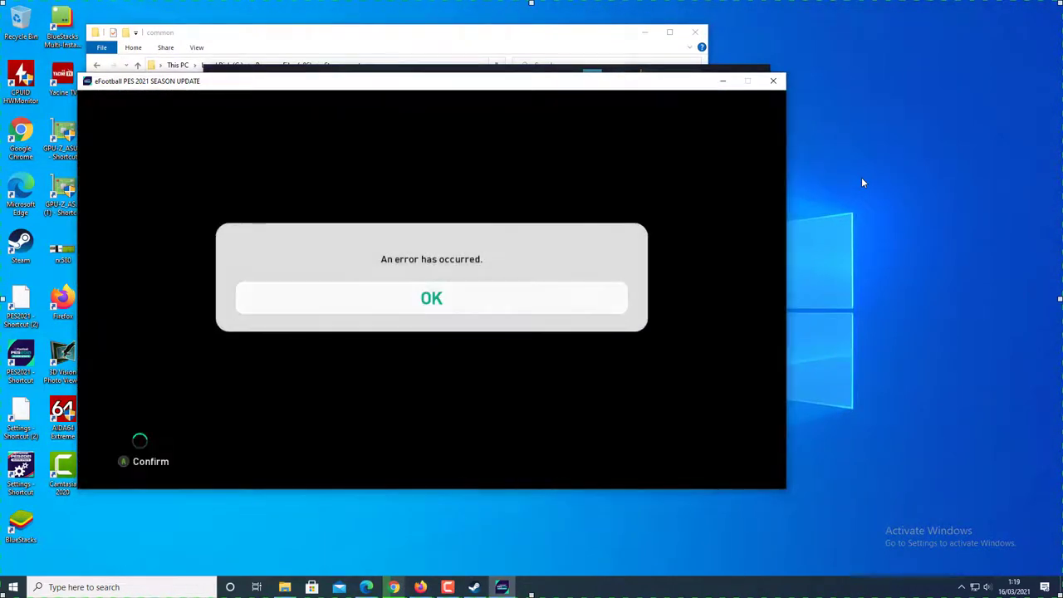
{"action": "key", "text": "Return"}
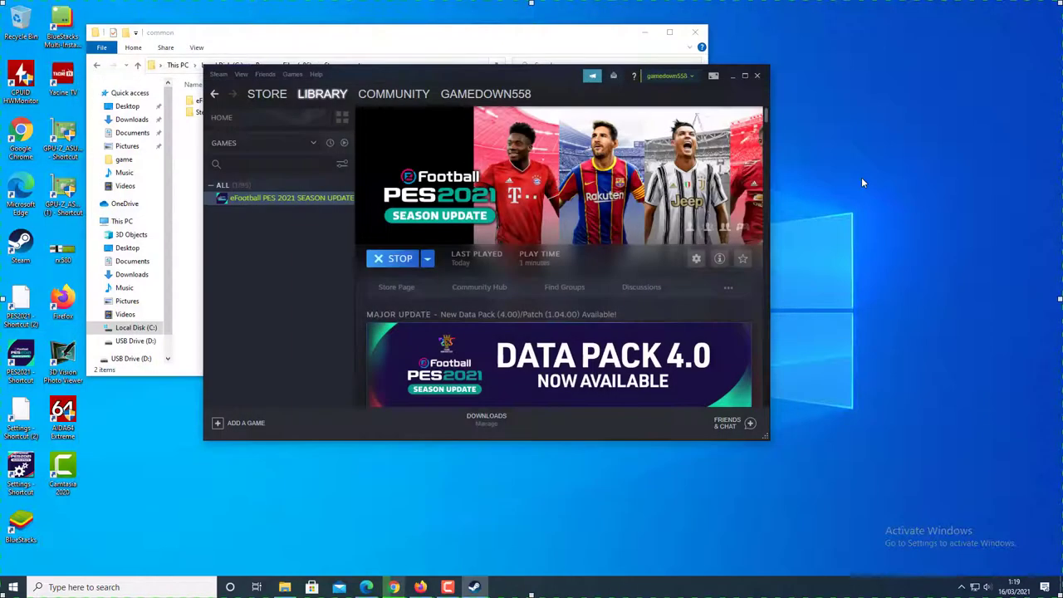
{"action": "right_click", "coordinate": [840, 244]}
{"action": "left_click", "coordinate": [867, 276]}
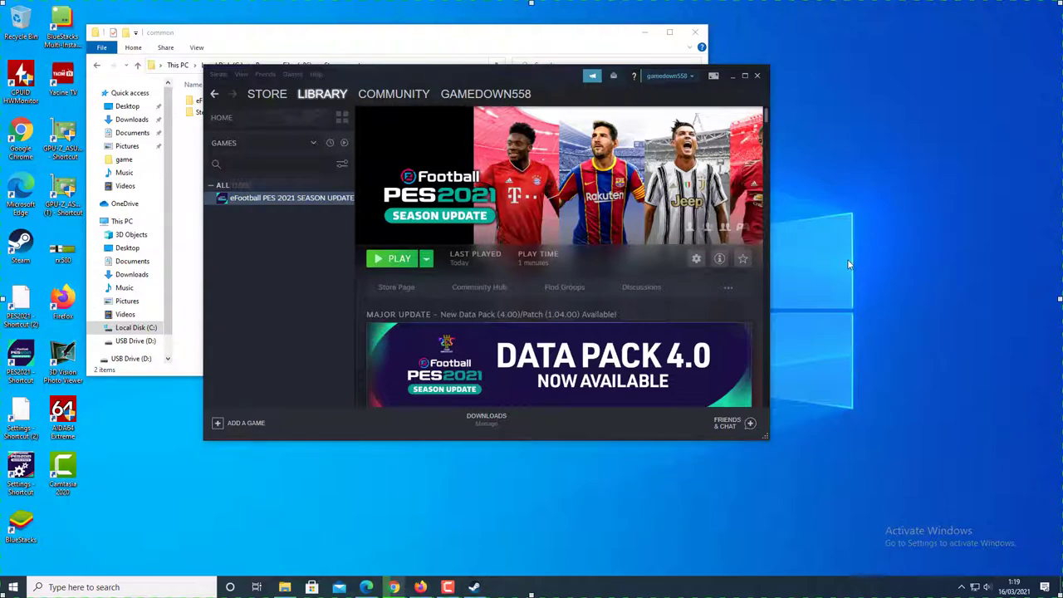
{"action": "left_click", "coordinate": [688, 78]}
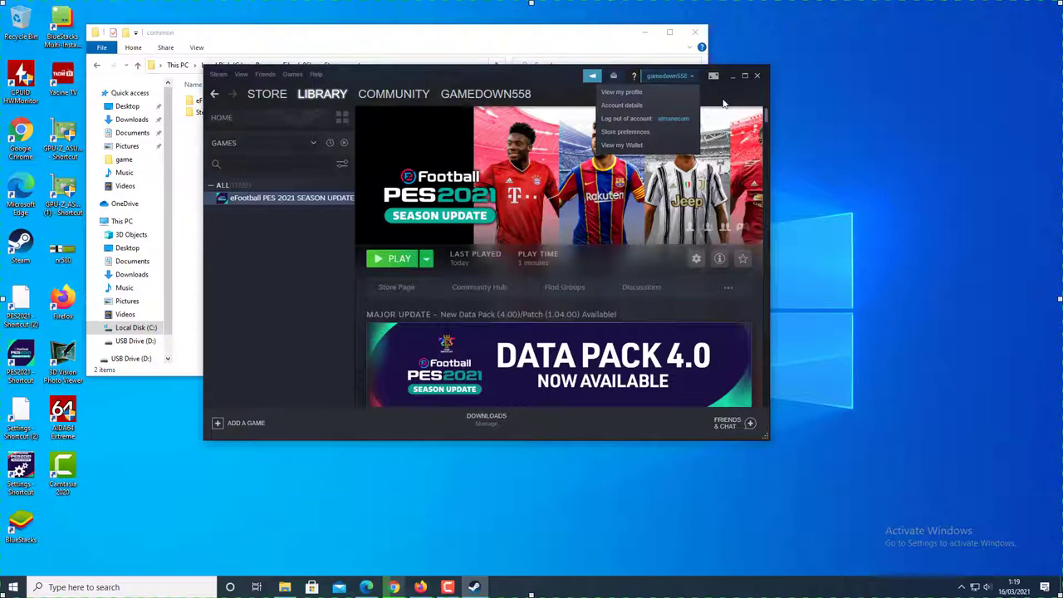
{"action": "left_click", "coordinate": [862, 176]}
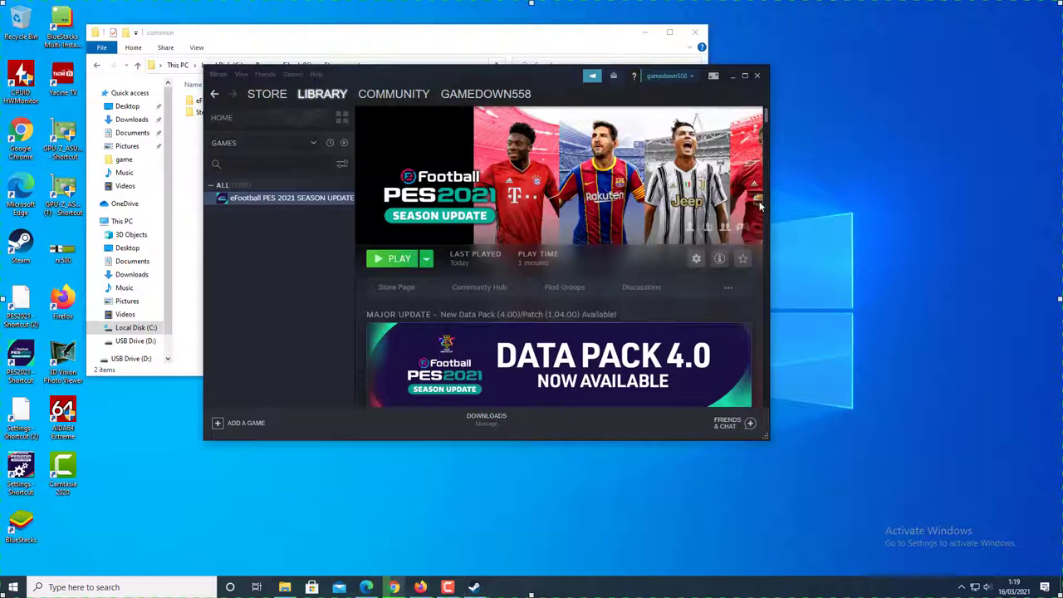
{"action": "left_click", "coordinate": [293, 74]}
{"action": "left_click", "coordinate": [277, 227]}
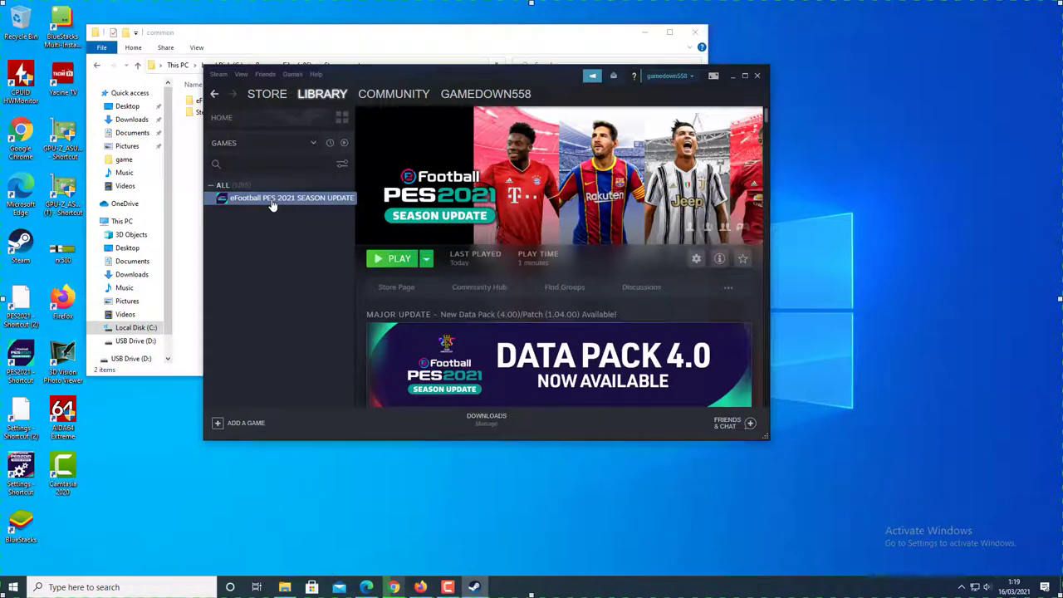
- In the properties of eFootball PES 2021, verify the integrity of the local game files, then close the properties
{"action": "right_click", "coordinate": [272, 204]}
{"action": "left_click", "coordinate": [300, 277]}
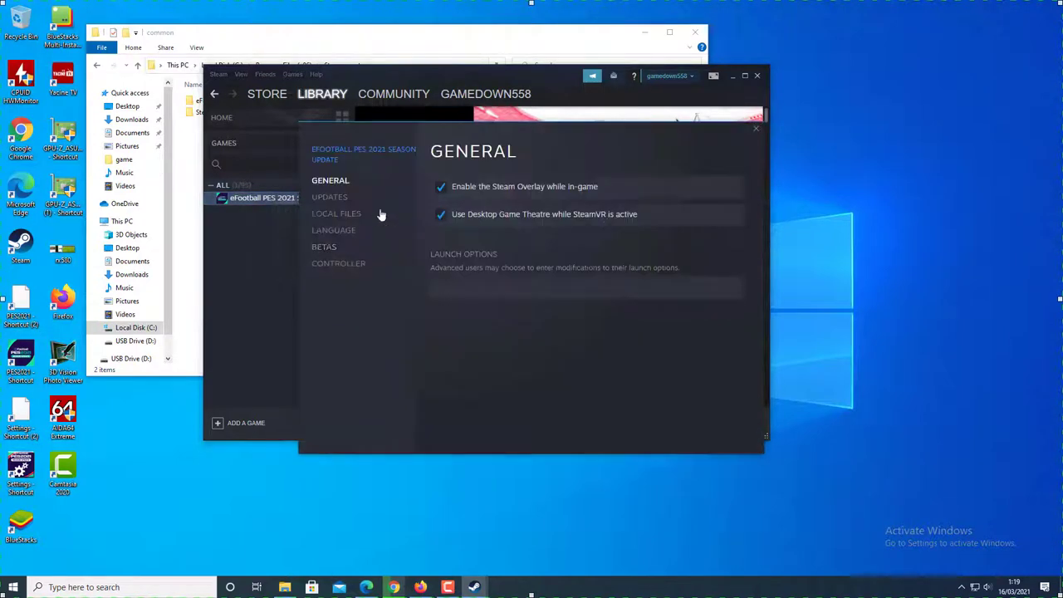
{"action": "left_click", "coordinate": [343, 201]}
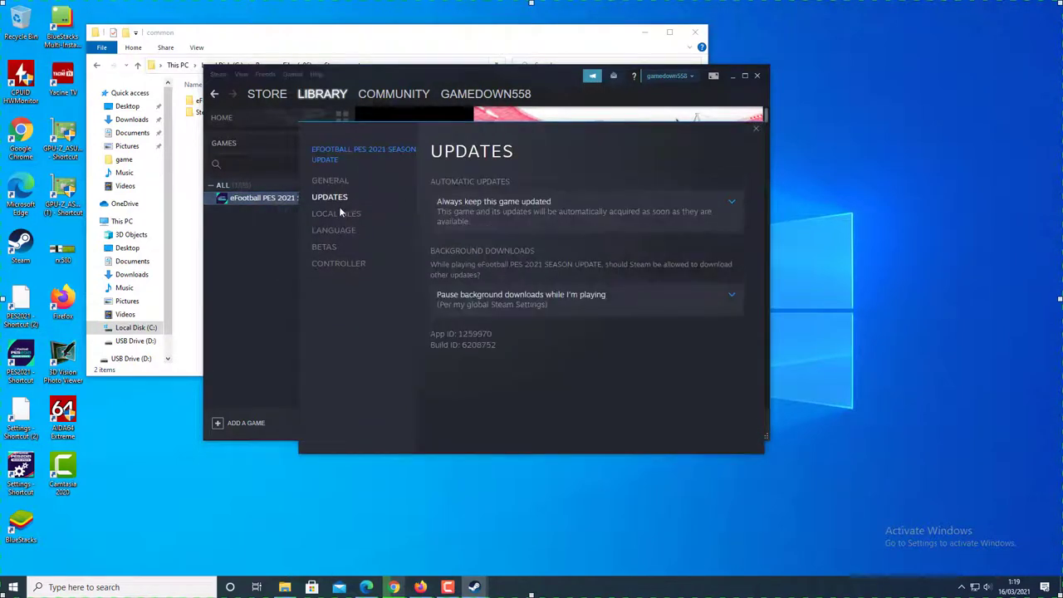
{"action": "left_click", "coordinate": [337, 214]}
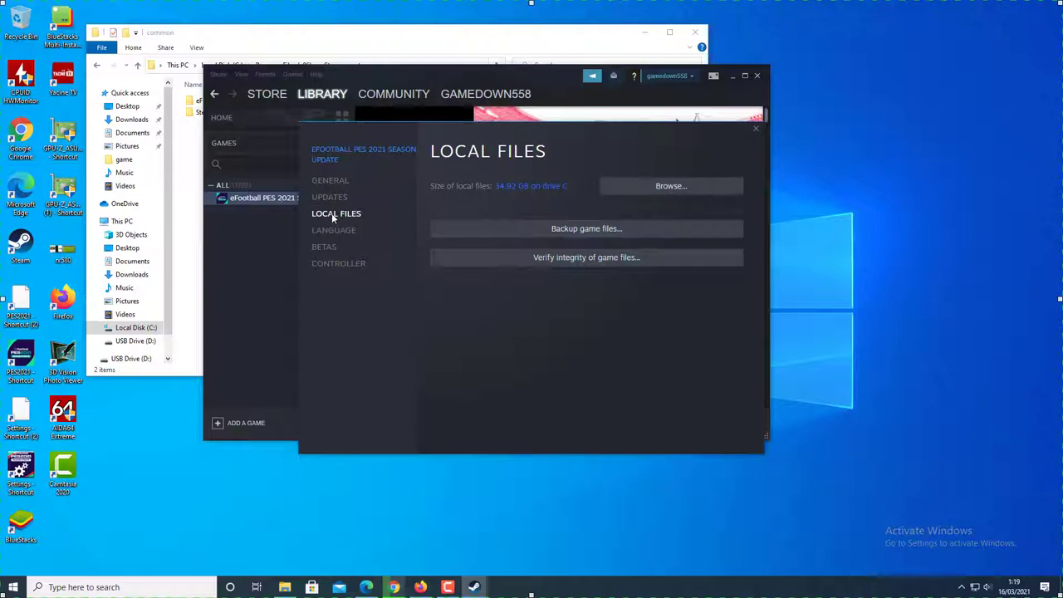
{"action": "left_click", "coordinate": [586, 258]}
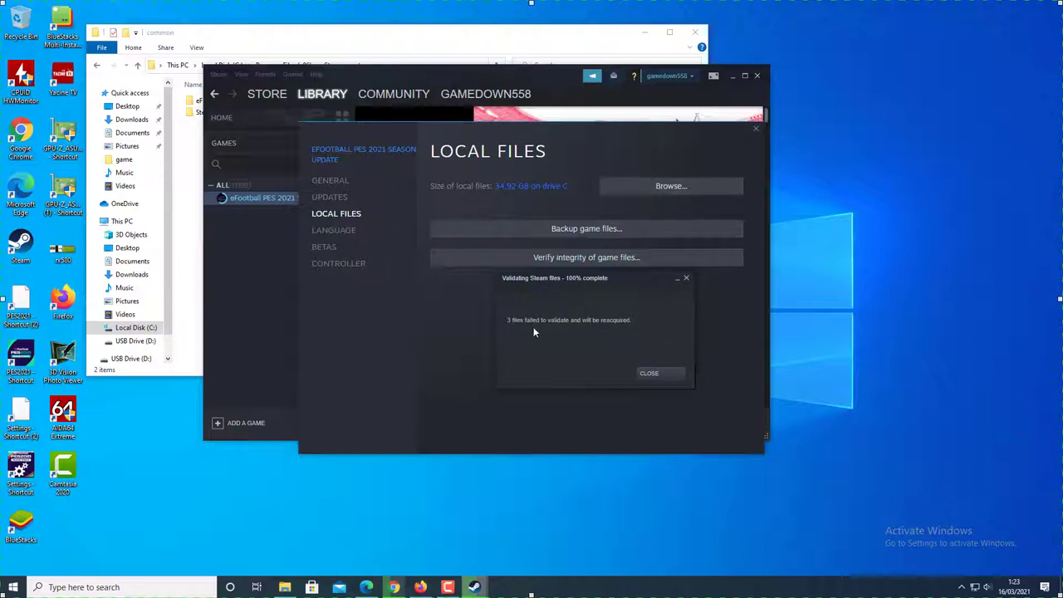
{"action": "left_click", "coordinate": [660, 372]}
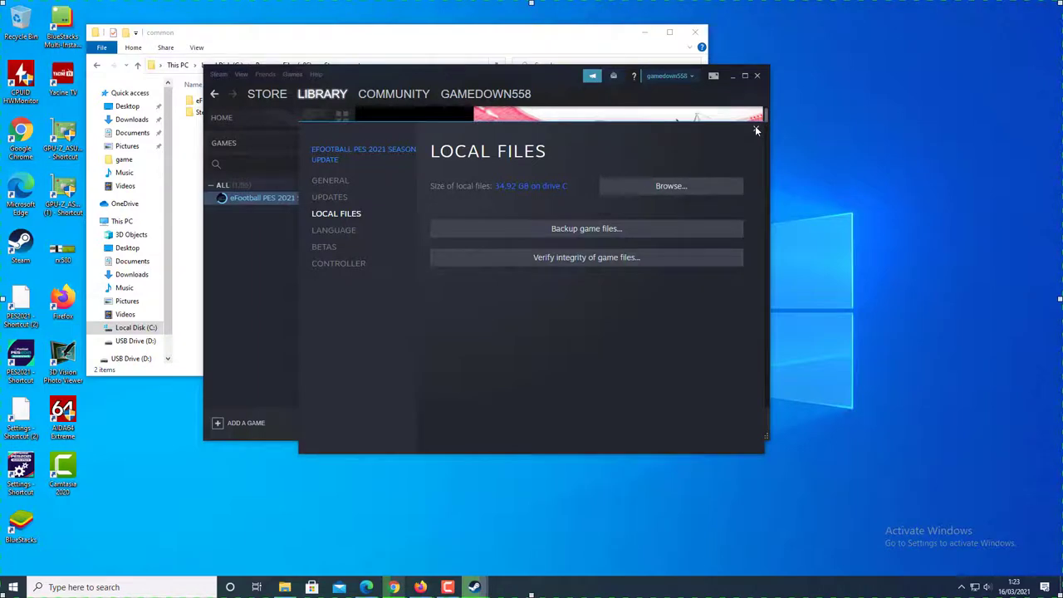
{"action": "left_click", "coordinate": [756, 128]}
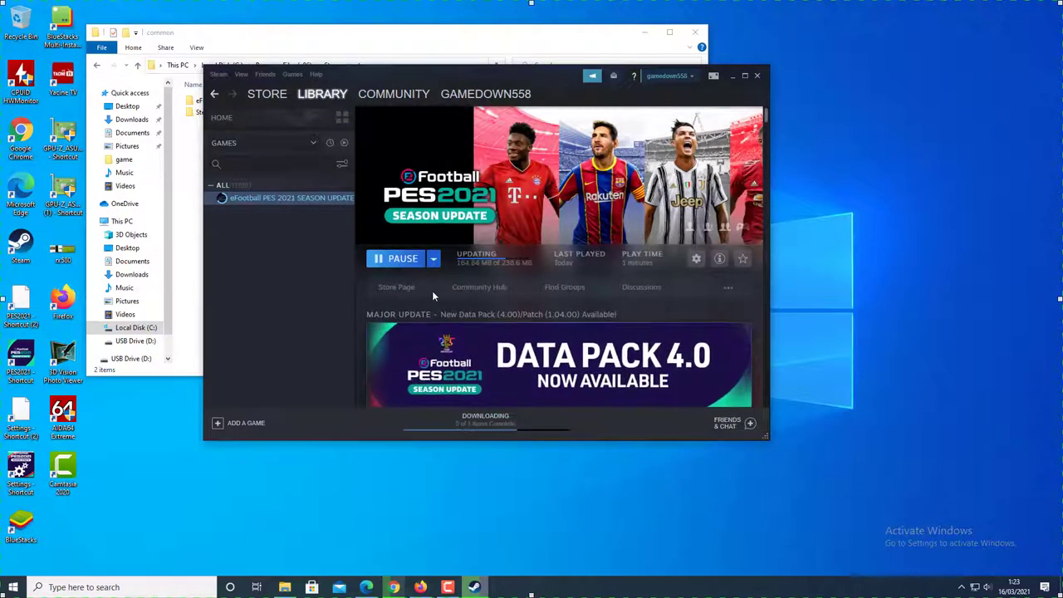
- Check the download progress of the eFootball PES 2021 update, reposition the Steam window, and return to the library home
{"action": "left_click", "coordinate": [484, 263]}
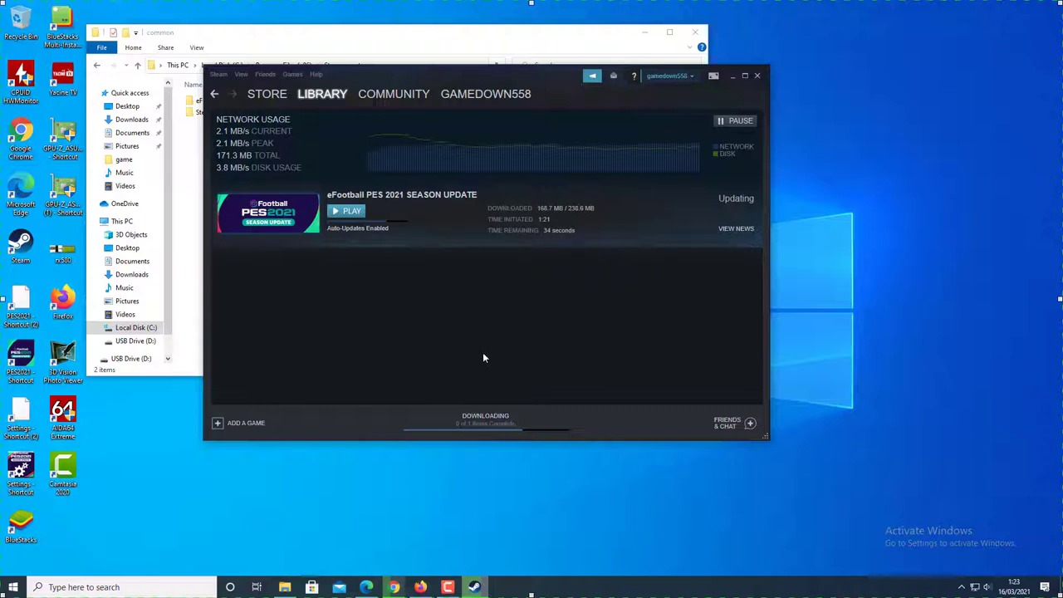
{"action": "right_click", "coordinate": [913, 216]}
{"action": "left_click", "coordinate": [582, 339]}
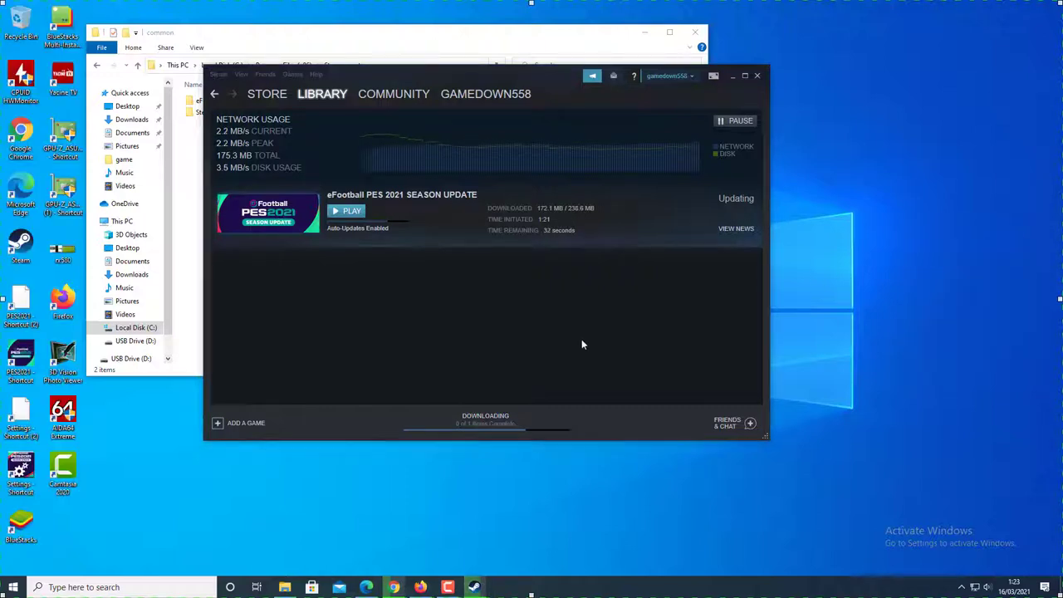
{"action": "left_click_drag", "start_coordinate": [478, 71], "coordinate": [562, 62]}
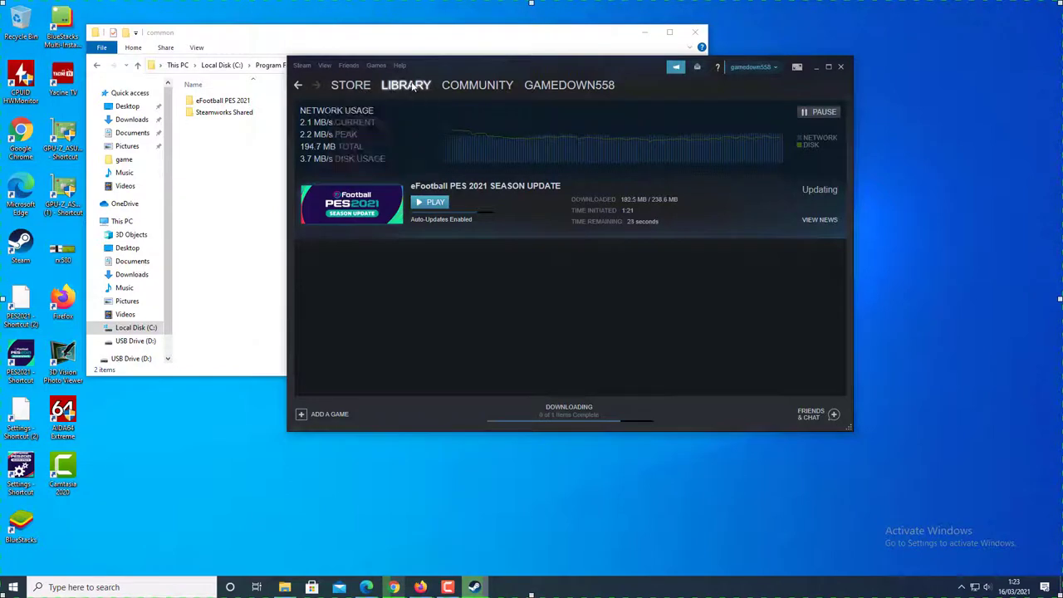
{"action": "left_click", "coordinate": [405, 84]}
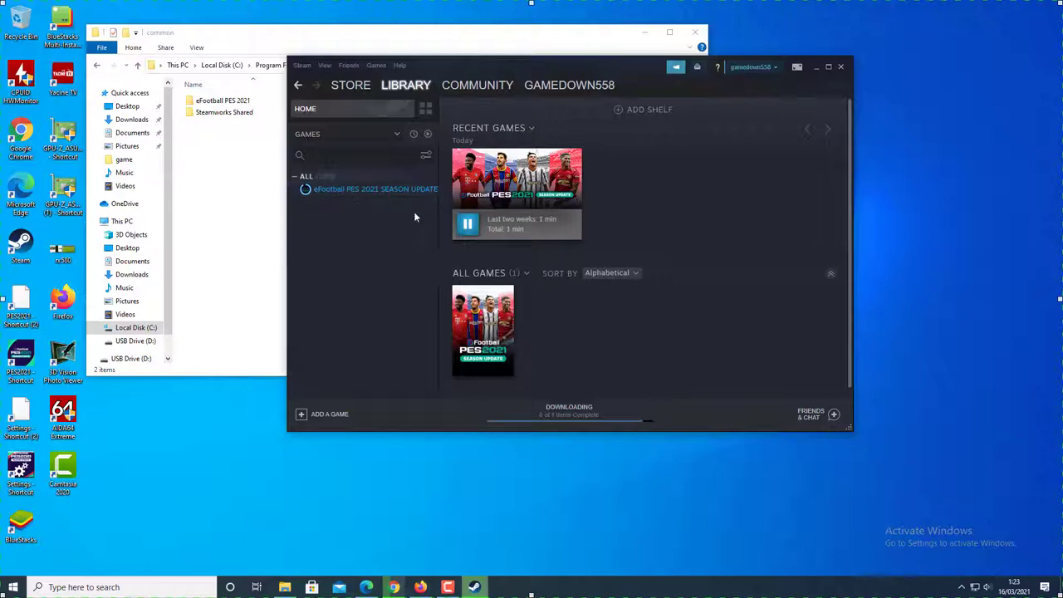
{"action": "right_click", "coordinate": [976, 204]}
{"action": "left_click", "coordinate": [993, 238]}
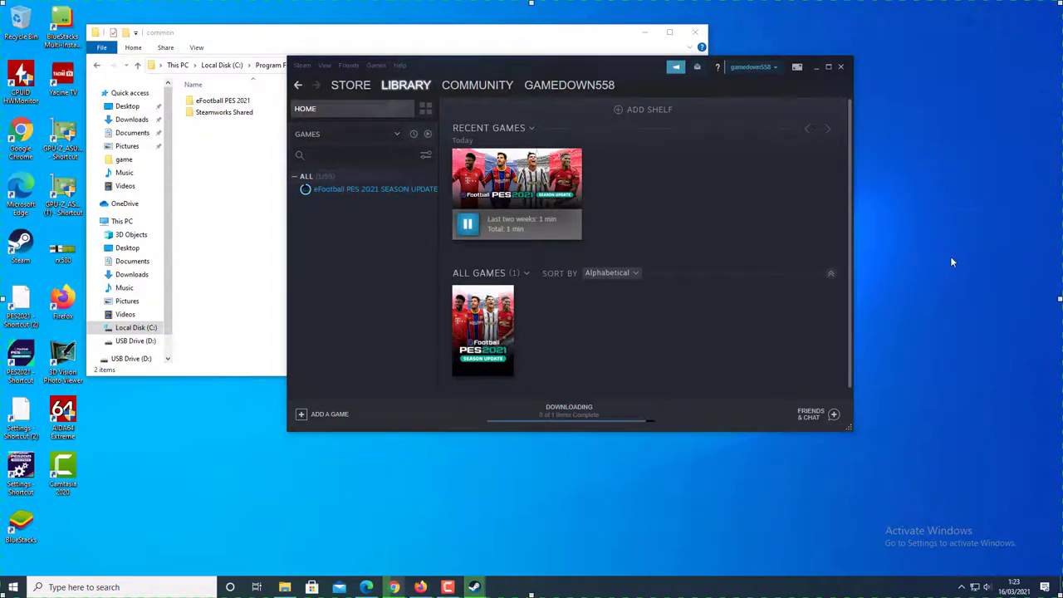
{"action": "right_click", "coordinate": [942, 234]}
{"action": "left_click", "coordinate": [944, 262]}
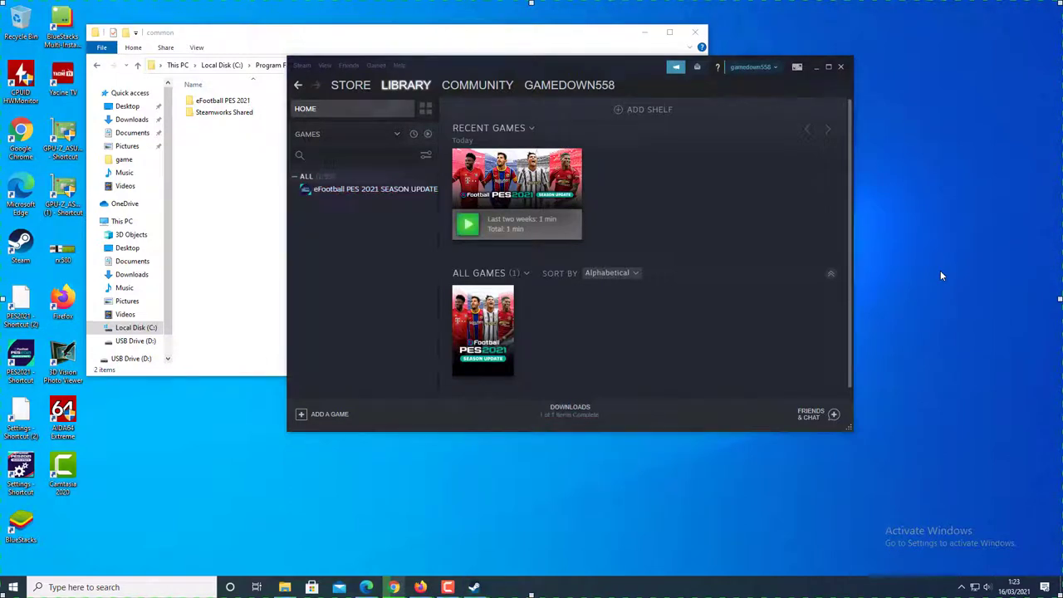
- Launch eFootball PES 2021 and, in its settings, assign Wireless Controller as the DirectInput device for Controller 1
{"action": "left_click", "coordinate": [374, 190]}
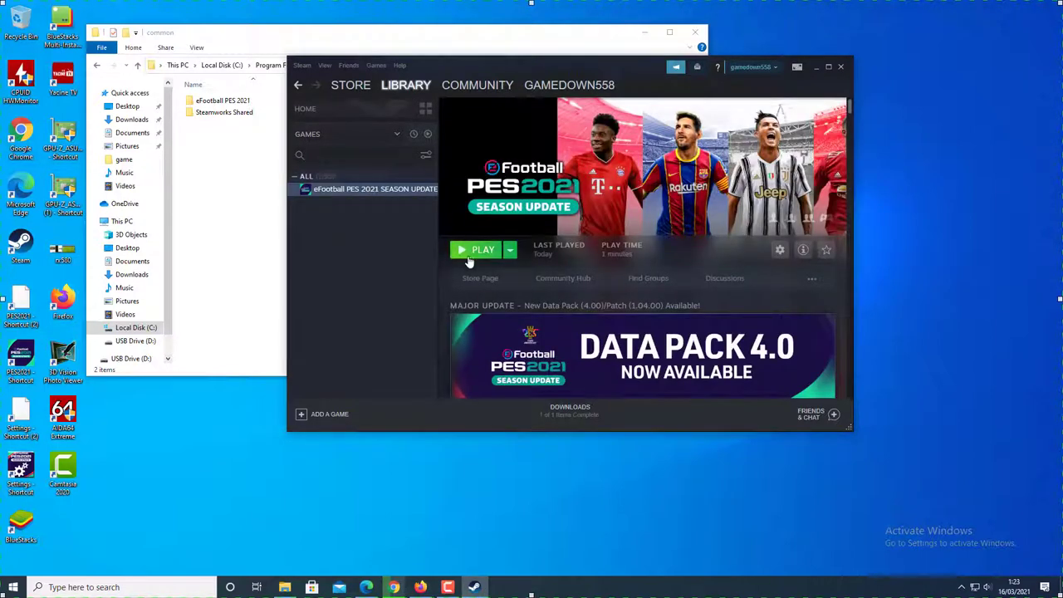
{"action": "left_click", "coordinate": [469, 259]}
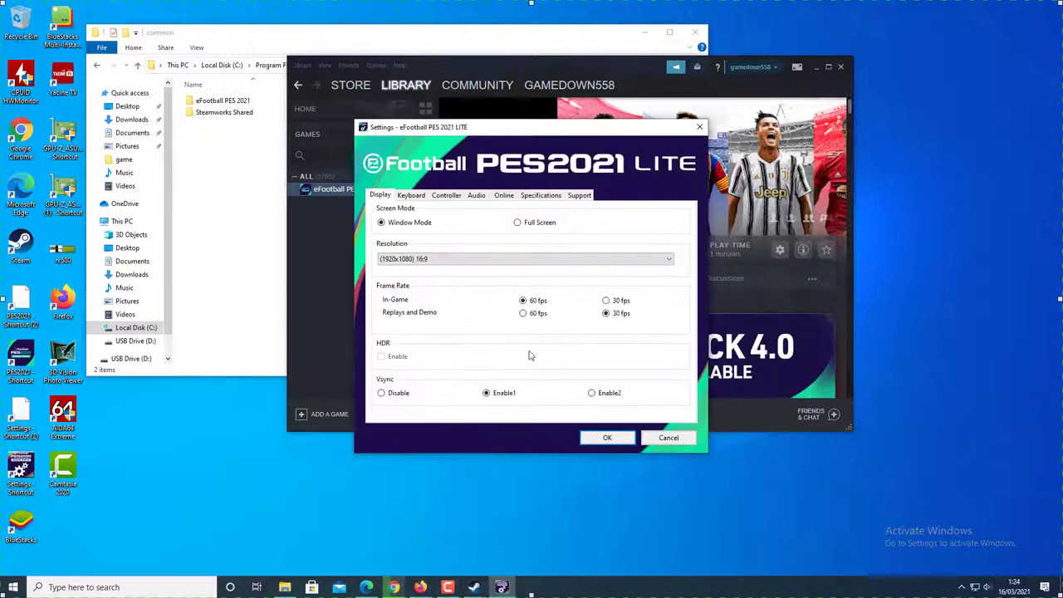
{"action": "left_click_drag", "start_coordinate": [531, 132], "coordinate": [515, 197]}
{"action": "left_click", "coordinate": [434, 259]}
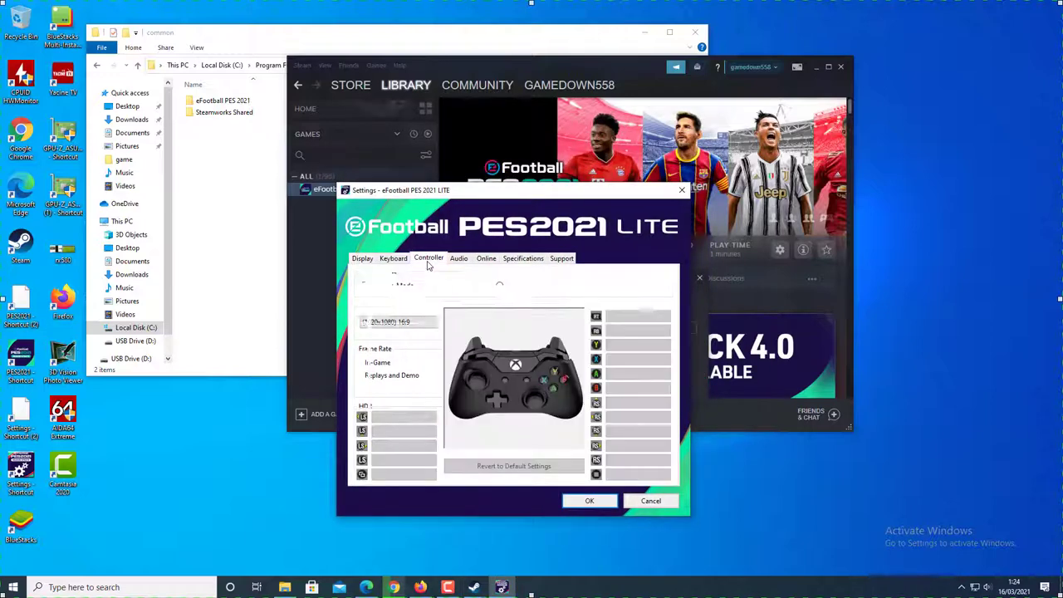
{"action": "left_click", "coordinate": [570, 280]}
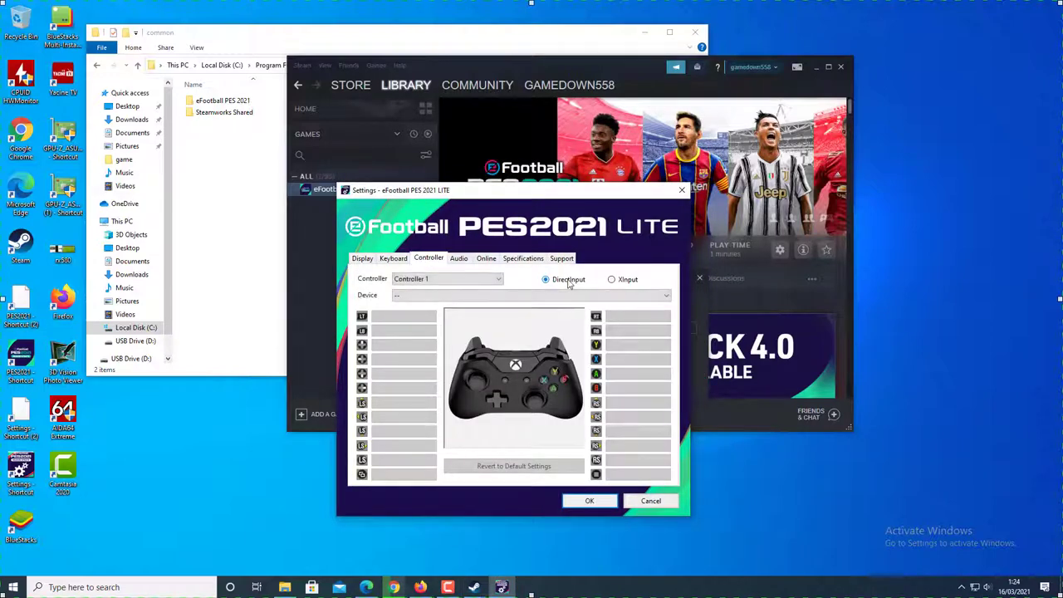
{"action": "left_click", "coordinate": [498, 295]}
{"action": "left_click", "coordinate": [455, 308]}
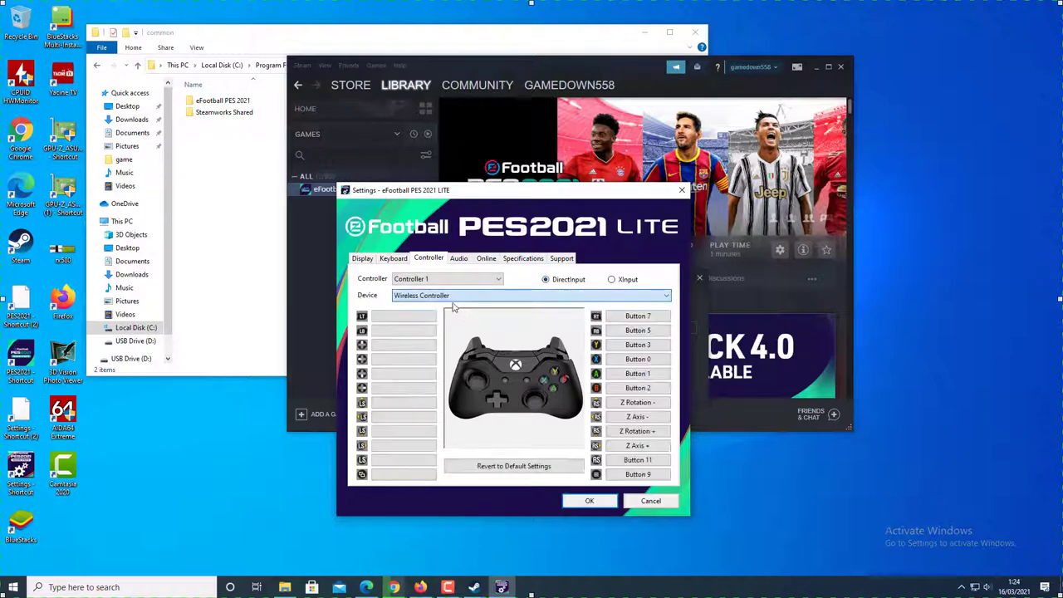
- Set the Window Mode resolution to 1280x720 16:9, review the controller settings, and save to start the game
{"action": "left_click", "coordinate": [362, 258]}
{"action": "left_click", "coordinate": [399, 323]}
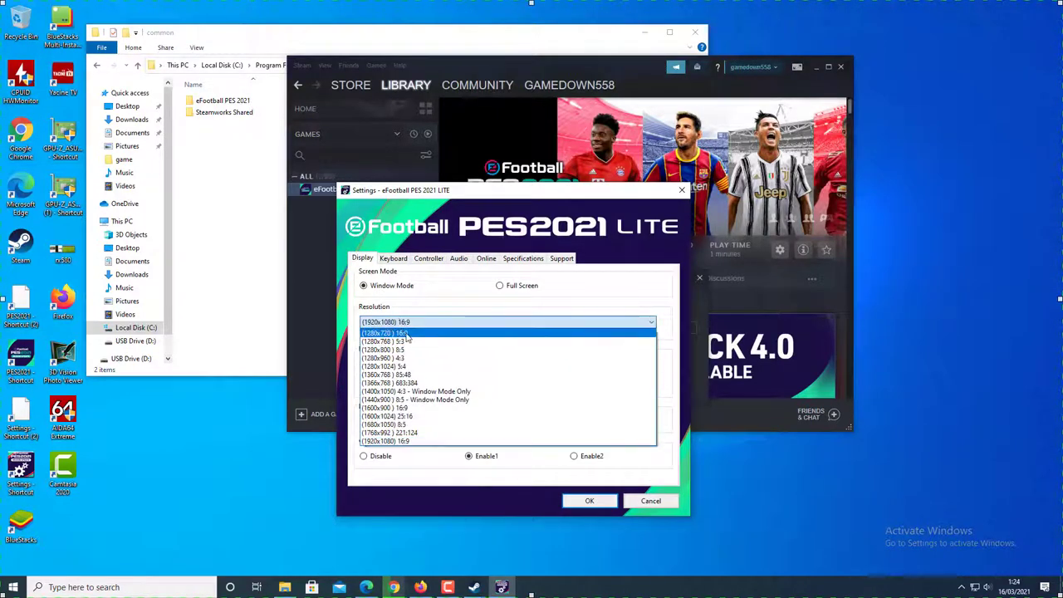
{"action": "left_click", "coordinate": [406, 334]}
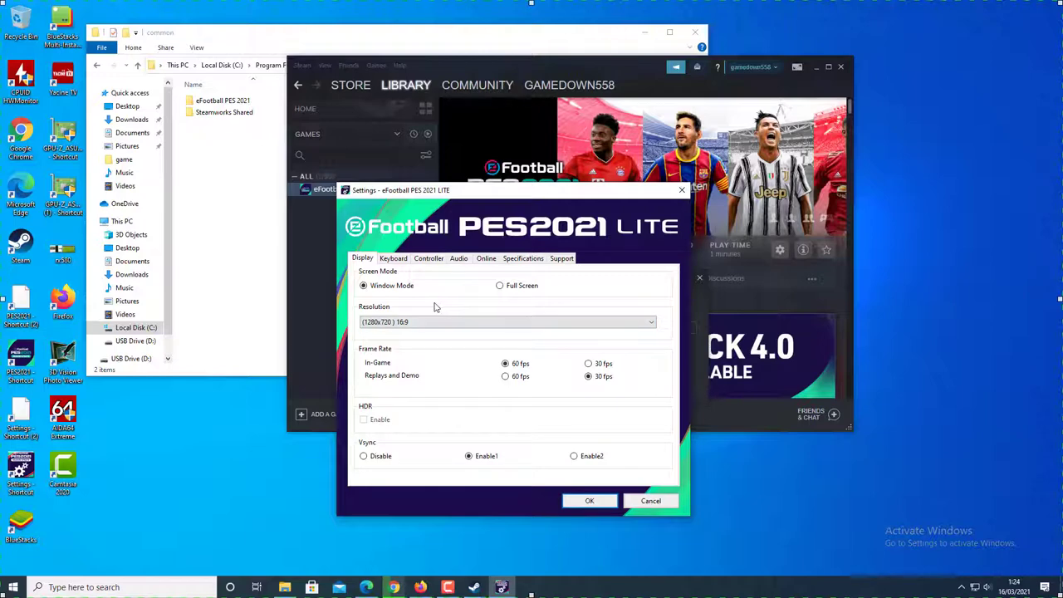
{"action": "left_click", "coordinate": [448, 324]}
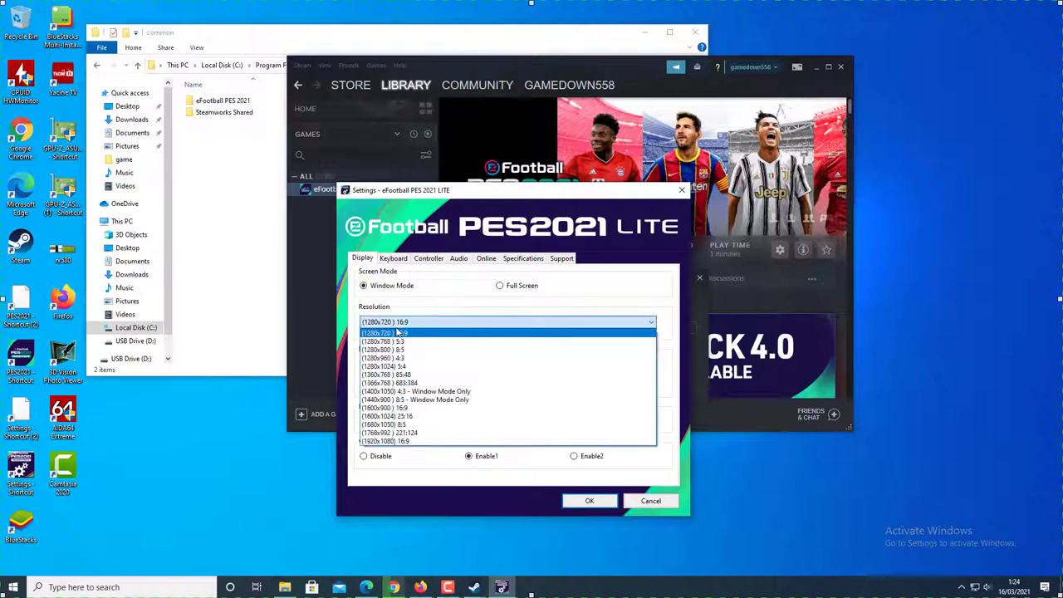
{"action": "left_click", "coordinate": [396, 326]}
{"action": "left_click", "coordinate": [396, 326]}
{"action": "left_click", "coordinate": [396, 333]}
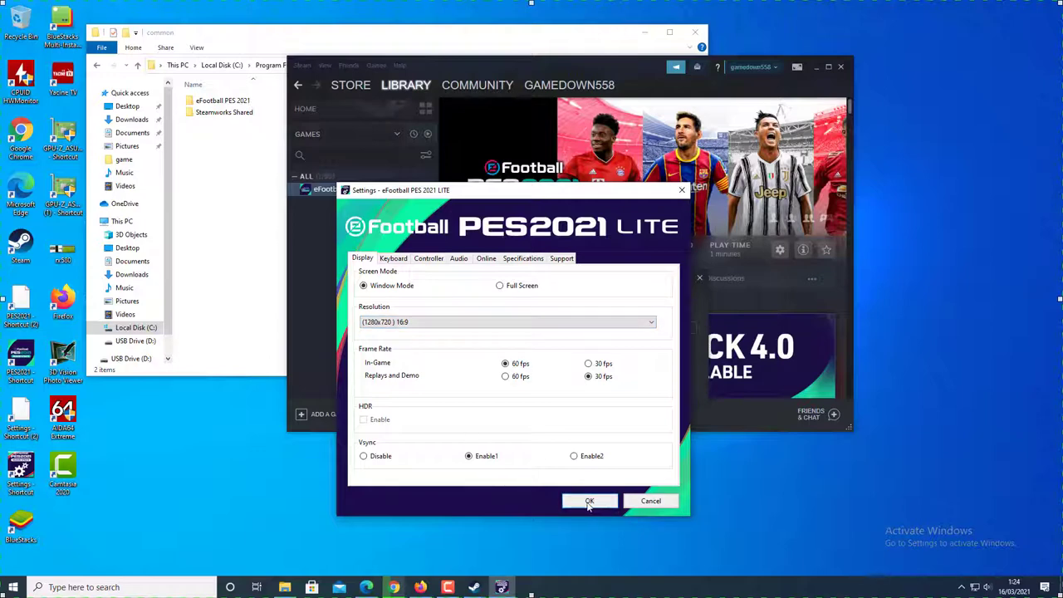
{"action": "left_click", "coordinate": [429, 258]}
{"action": "left_click", "coordinate": [362, 258]}
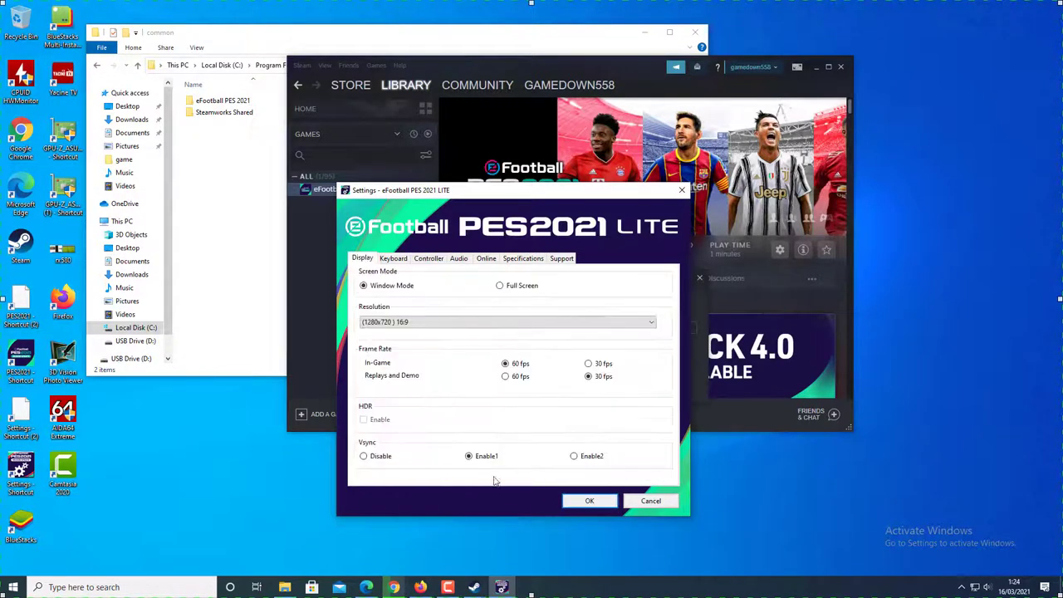
{"action": "left_click", "coordinate": [590, 502]}
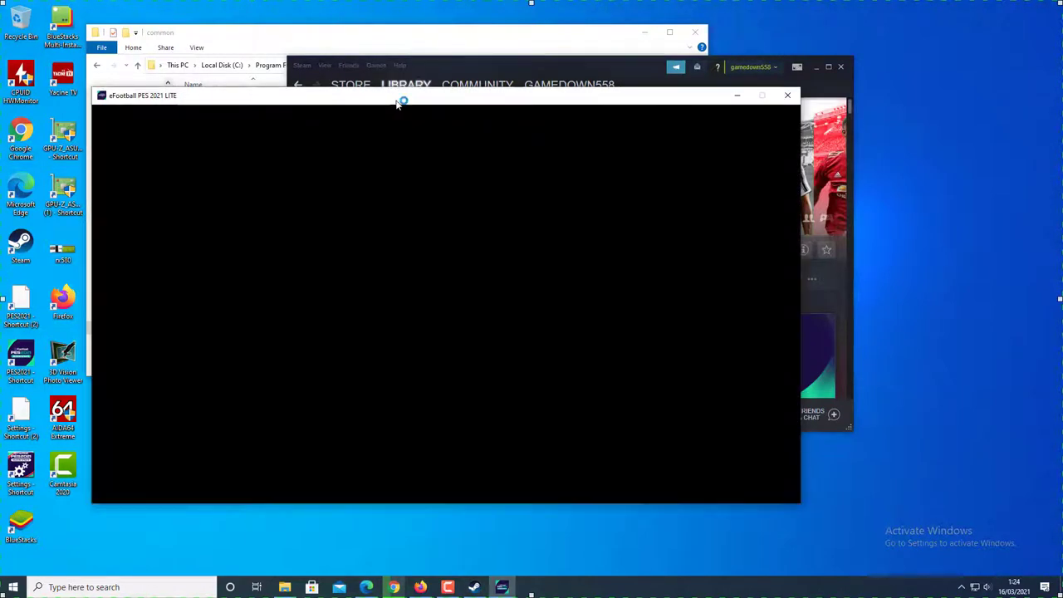
{"action": "right_click", "coordinate": [981, 227]}
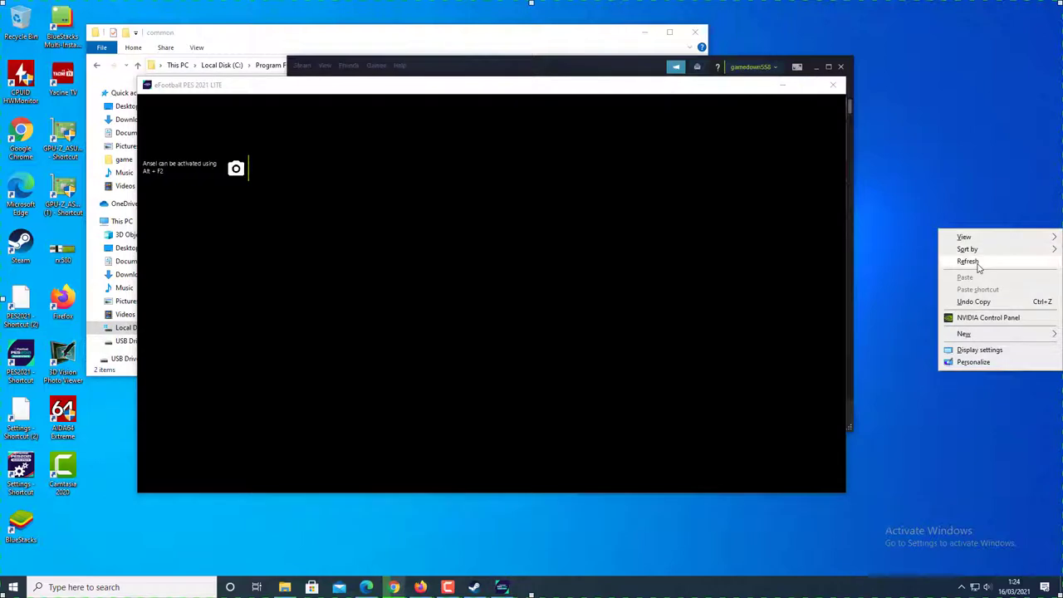
{"action": "left_click", "coordinate": [976, 263]}
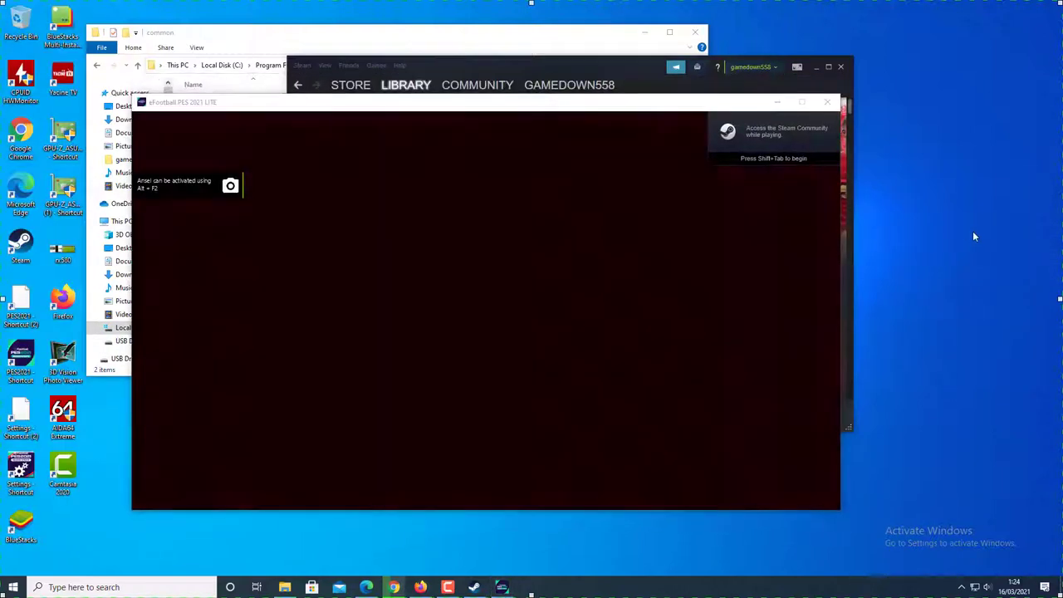
- Refresh the desktop repeatedly while the game loads, and move the game window slightly lower
{"action": "right_click", "coordinate": [972, 233]}
{"action": "left_click", "coordinate": [982, 264]}
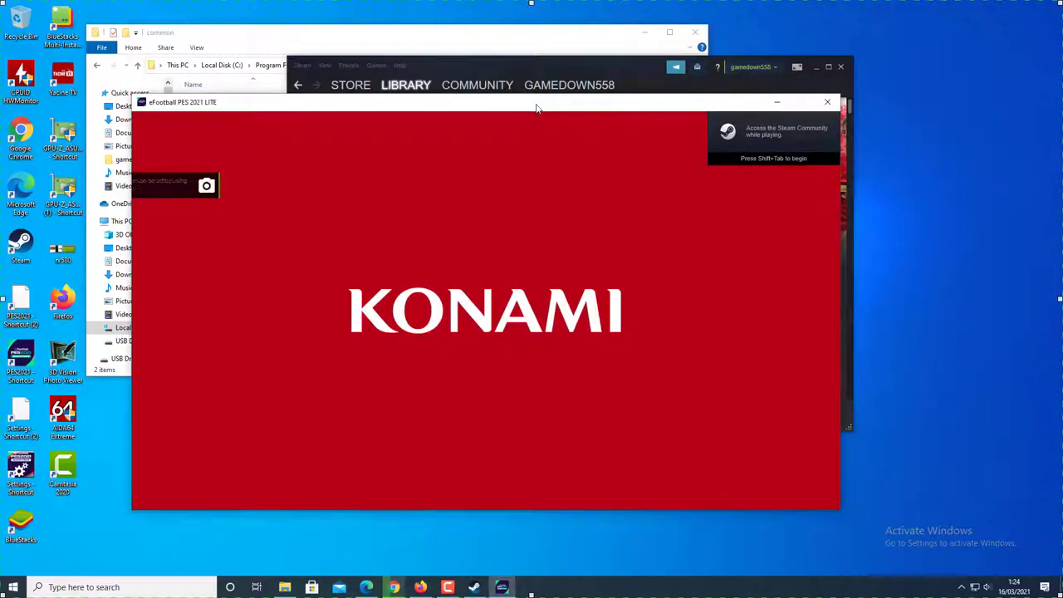
{"action": "right_click", "coordinate": [912, 216]}
{"action": "left_click", "coordinate": [924, 238]}
{"action": "right_click", "coordinate": [934, 184]}
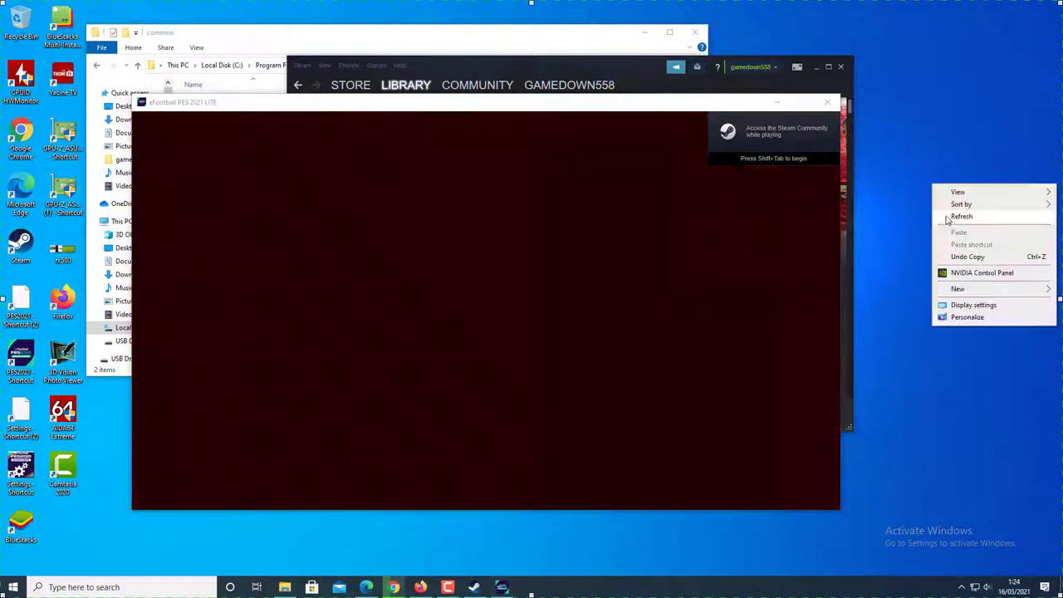
{"action": "left_click", "coordinate": [950, 218]}
{"action": "left_click_drag", "start_coordinate": [493, 100], "coordinate": [455, 147]}
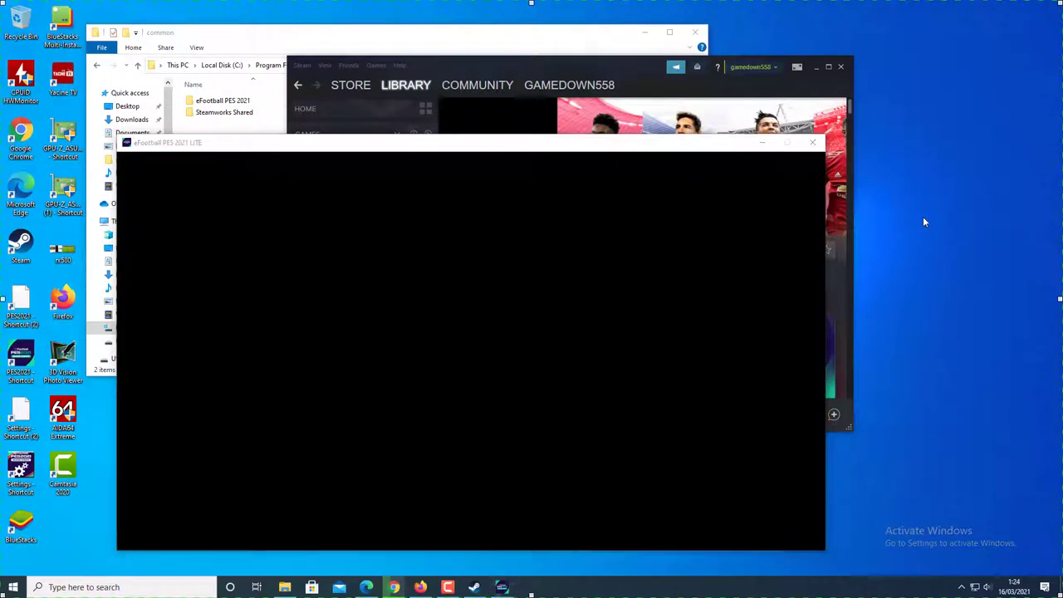
{"action": "right_click", "coordinate": [923, 216]}
{"action": "left_click", "coordinate": [951, 249]}
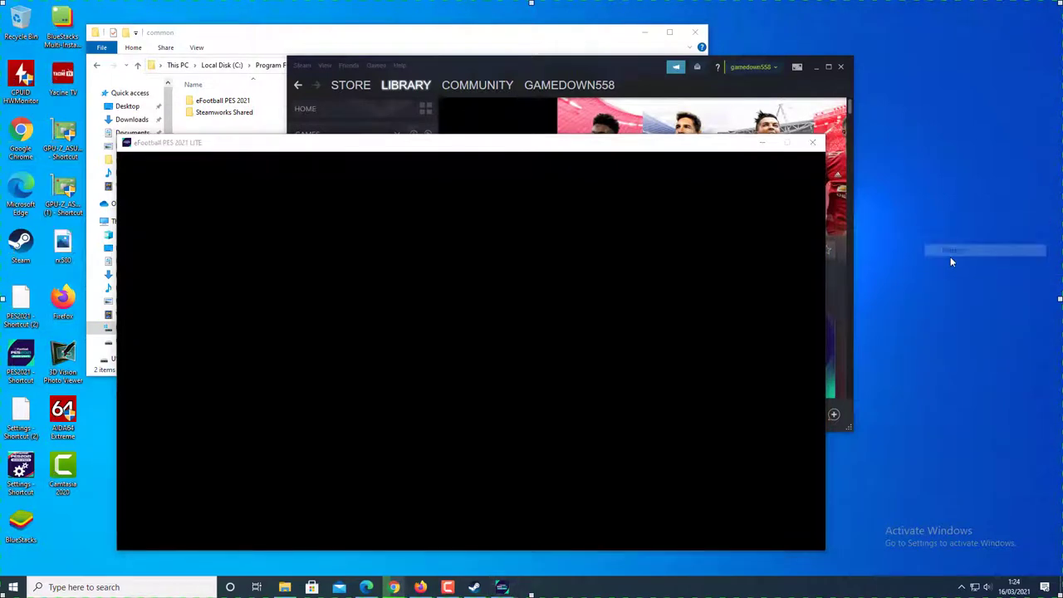
{"action": "left_click", "coordinate": [434, 148]}
{"action": "right_click", "coordinate": [908, 207]}
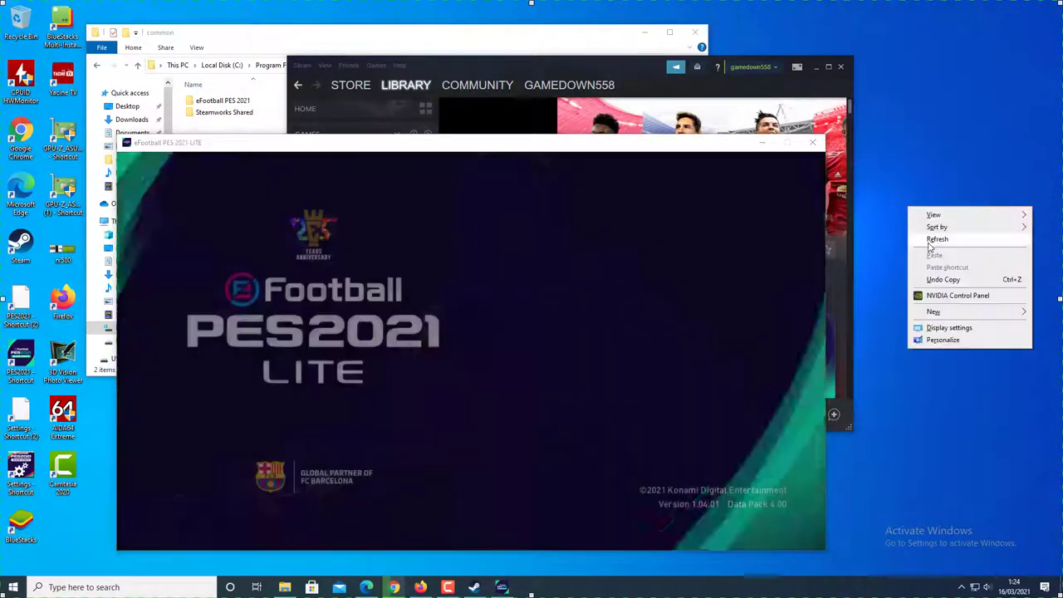
{"action": "left_click", "coordinate": [939, 239]}
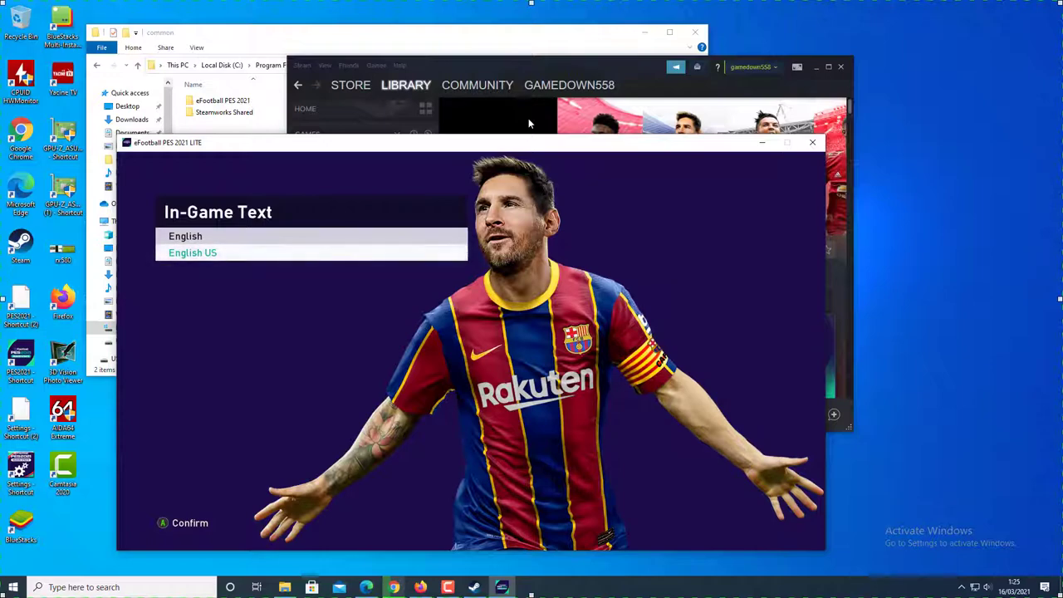
- Choose English US as the in-game text language and accept the Standard default control setting
{"action": "key", "text": "Return"}
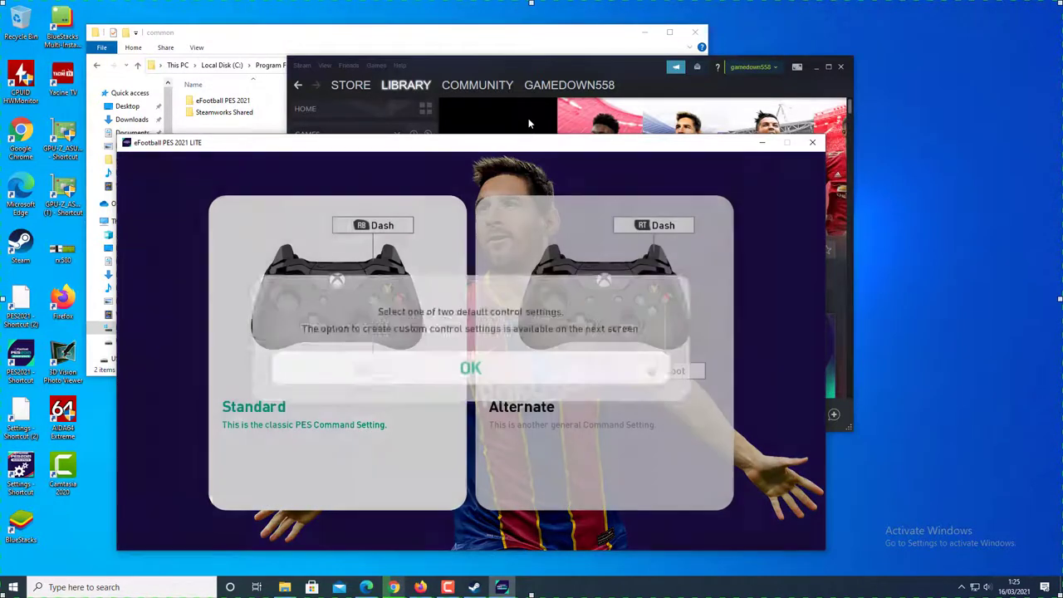
{"action": "key", "text": "Return"}
{"action": "key", "text": "Return"}
{"action": "key", "text": "Return"}
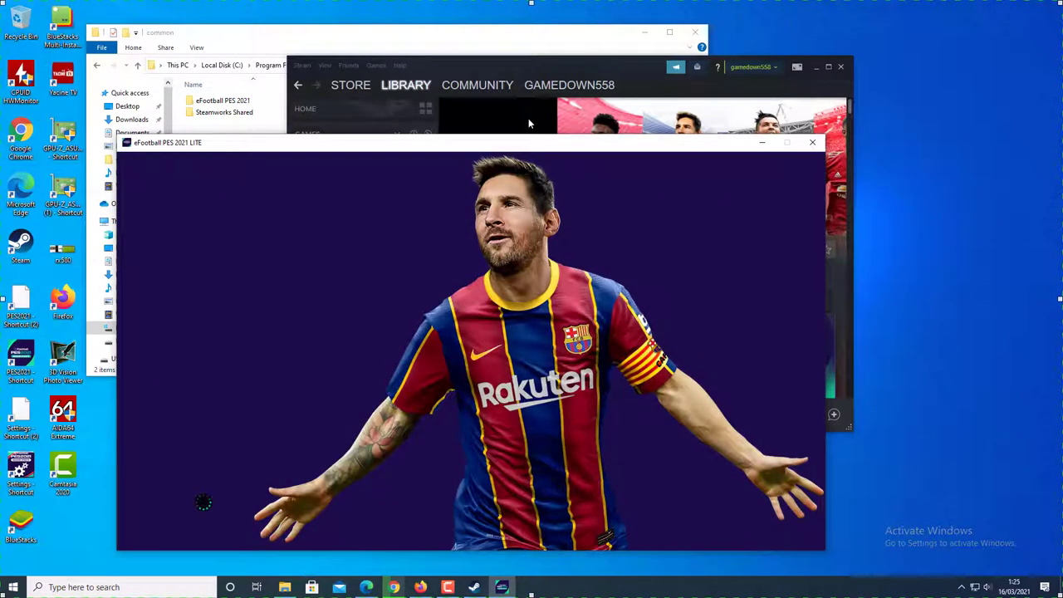
- Set the country/region to Indonesia and confirm the permanent selection
{"action": "key", "text": "Return"}
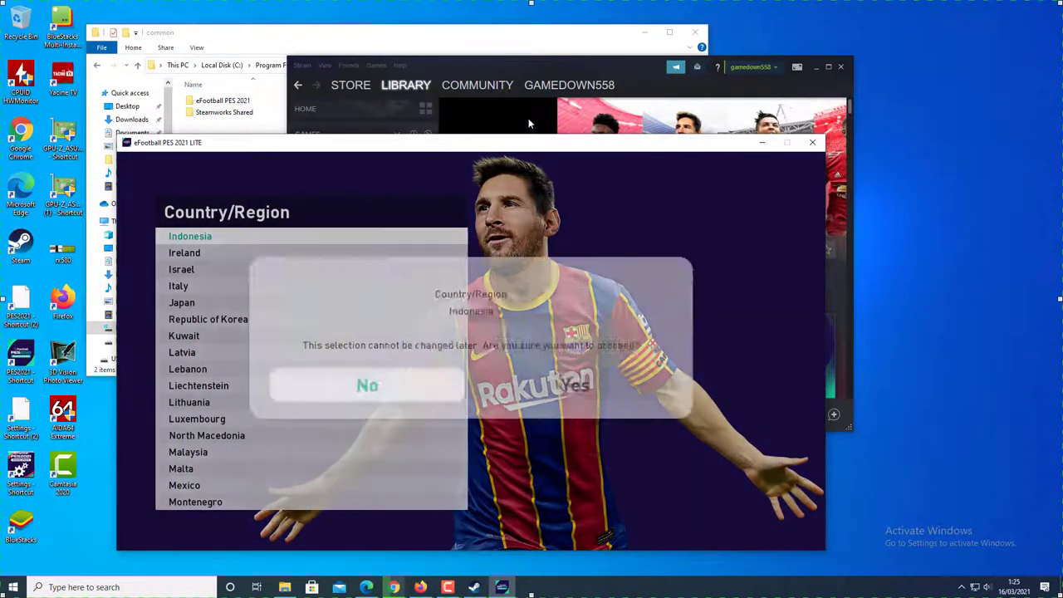
{"action": "key", "text": "Right"}
{"action": "key", "text": "Return"}
- Open the Terms of Use and the Privacy Policy in turn, closing the overlay each time, and accept the agreements
{"action": "key", "text": "Return"}
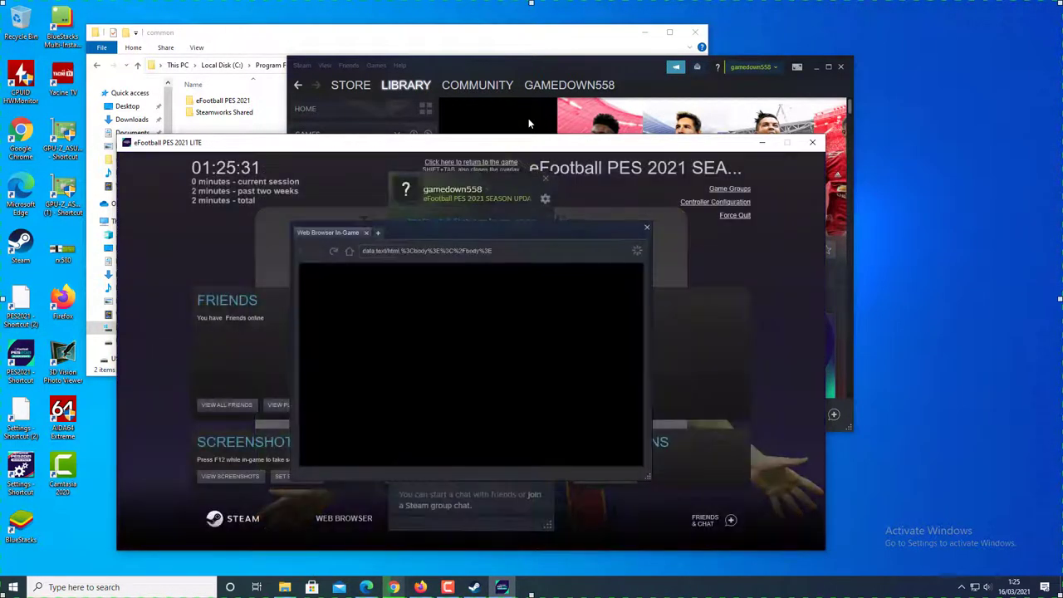
{"action": "key", "text": "shift+Tab"}
{"action": "key", "text": "Down"}
{"action": "key", "text": "Return"}
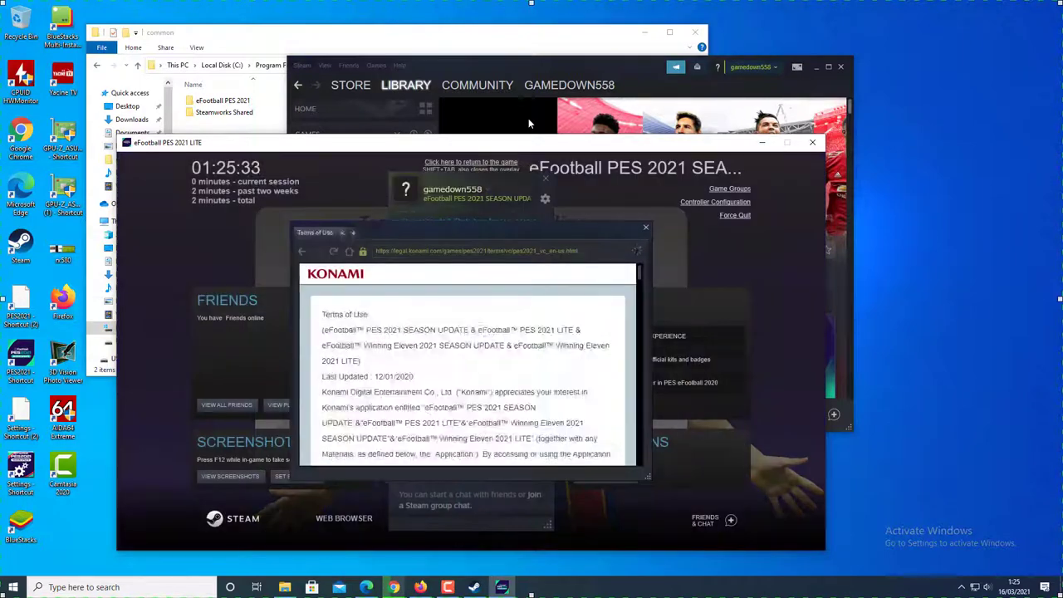
{"action": "key", "text": "shift+Tab"}
{"action": "key", "text": "Down"}
{"action": "key", "text": "Return"}
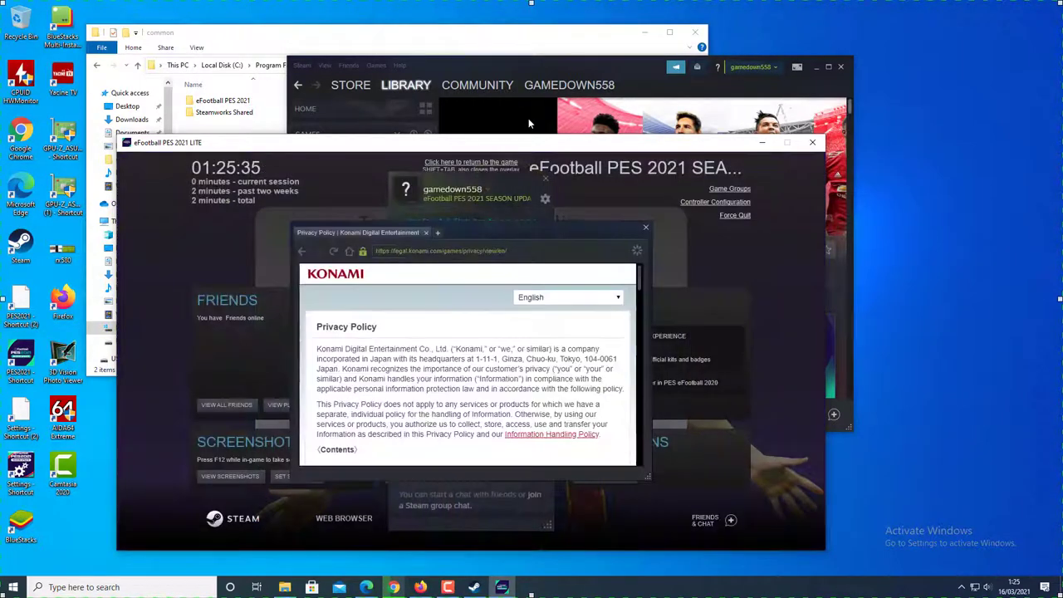
{"action": "key", "text": "shift+Tab"}
{"action": "key", "text": "Down"}
{"action": "key", "text": "Return"}
{"action": "key", "text": "Down"}
{"action": "key", "text": "Return"}
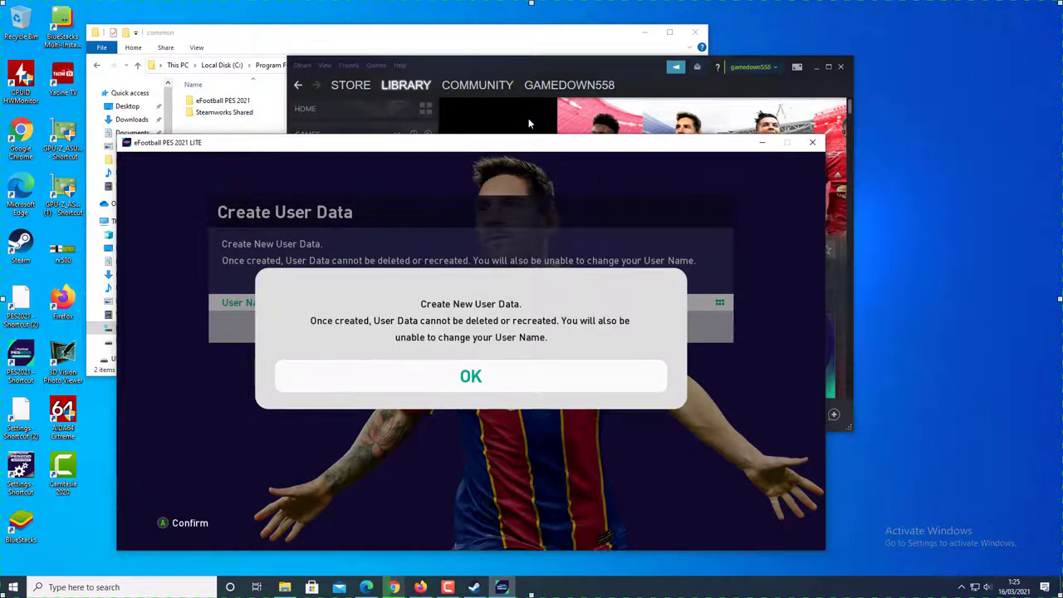
- Create new user data with the user name "fsdfa" and acknowledge its creation
{"action": "key", "text": "Return"}
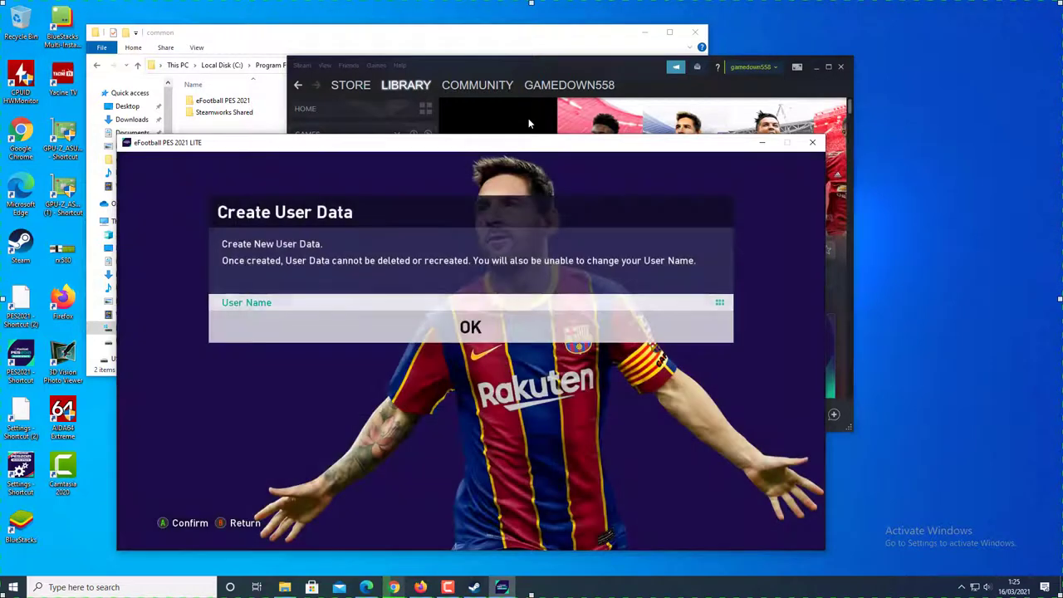
{"action": "key", "text": "Return"}
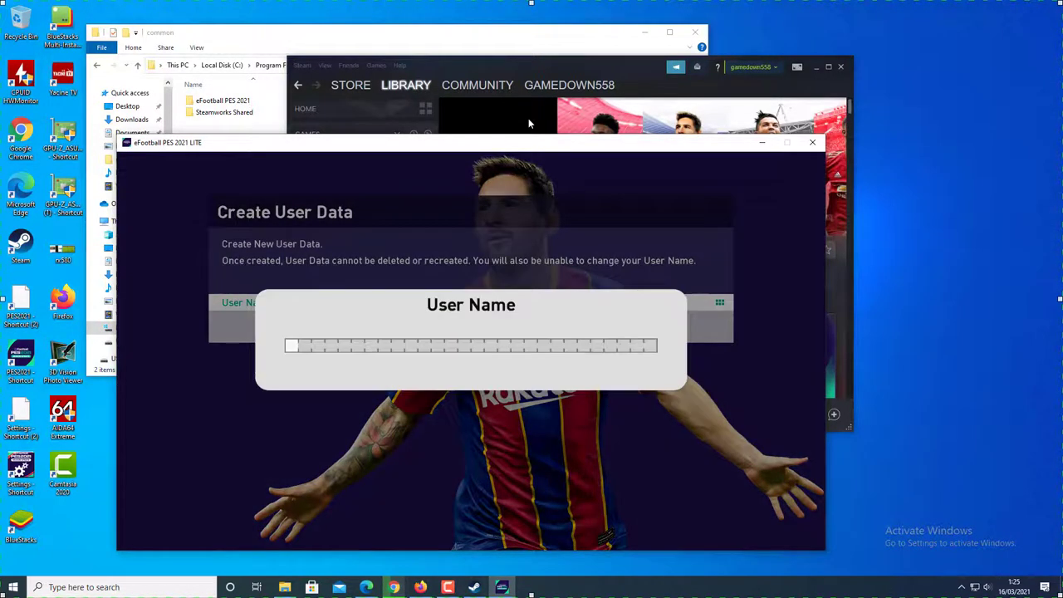
{"action": "type", "text": "fsdfa"}
{"action": "key", "text": "Return"}
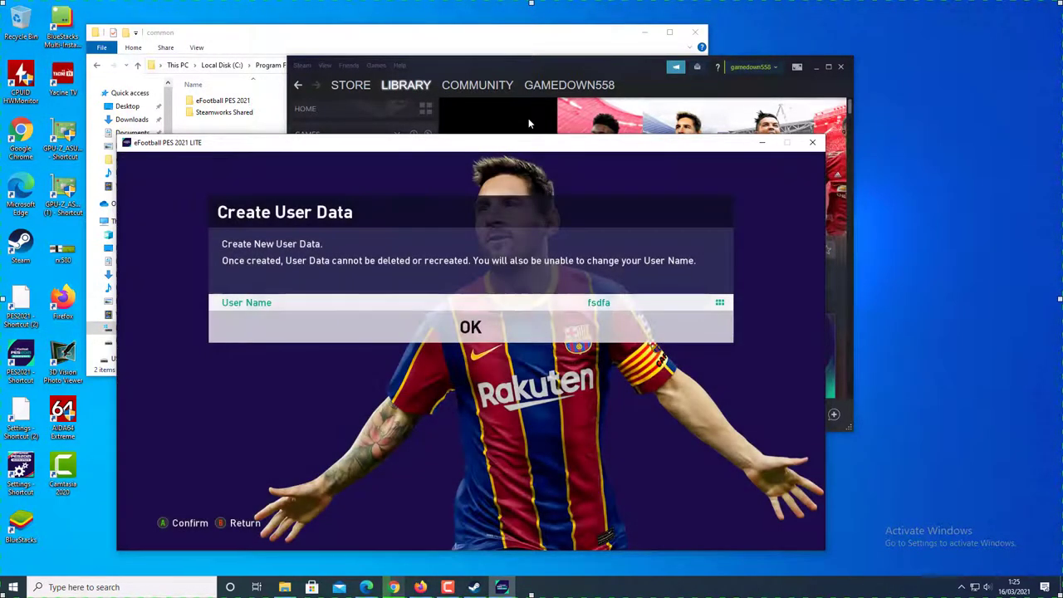
{"action": "key", "text": "Return"}
{"action": "key", "text": "Return"}
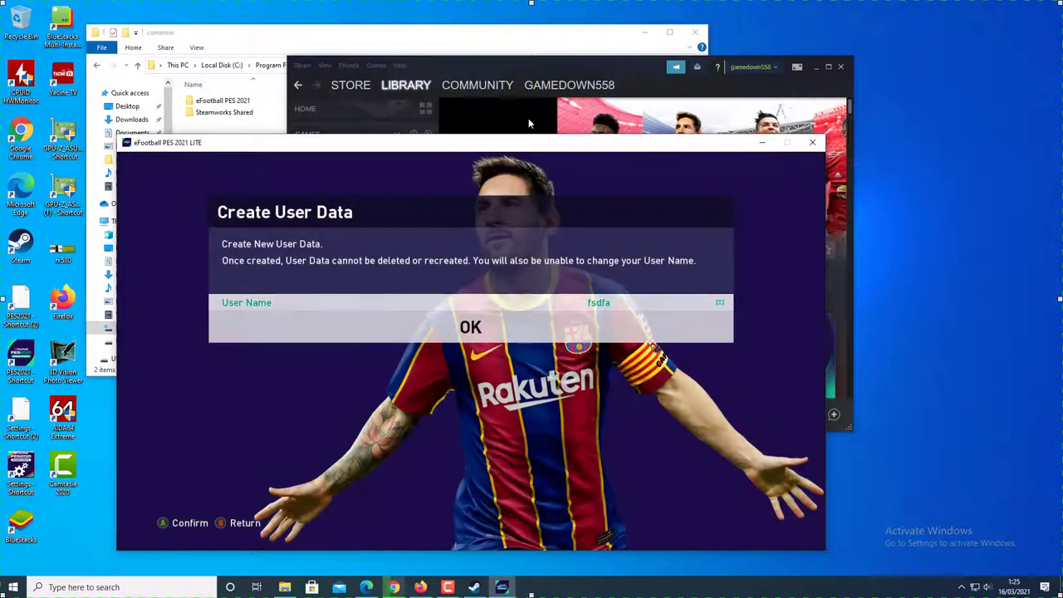
{"action": "key", "text": "Down"}
{"action": "key", "text": "Return"}
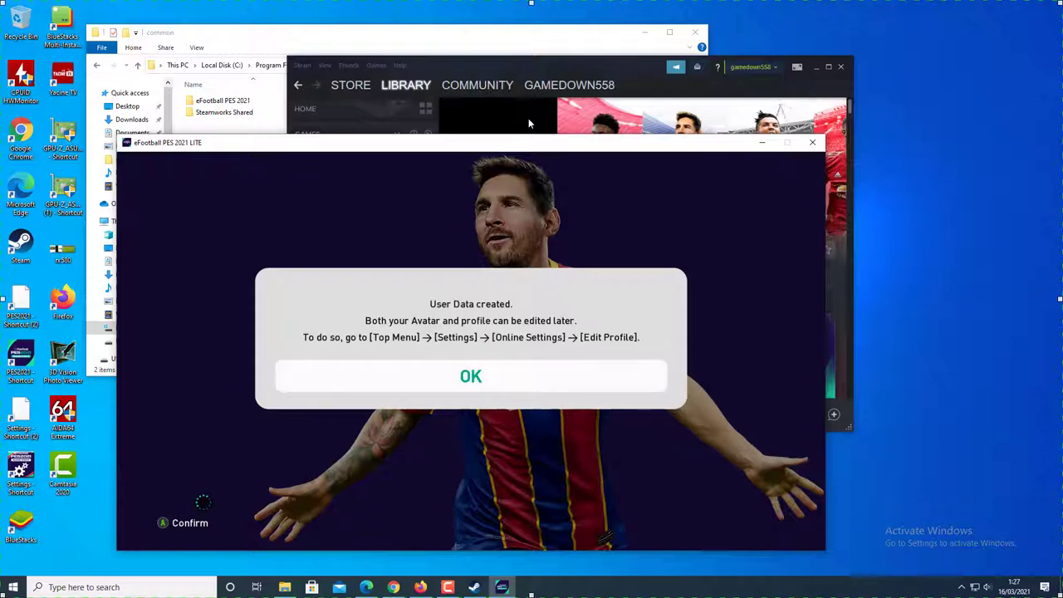
{"action": "key", "text": "Return"}
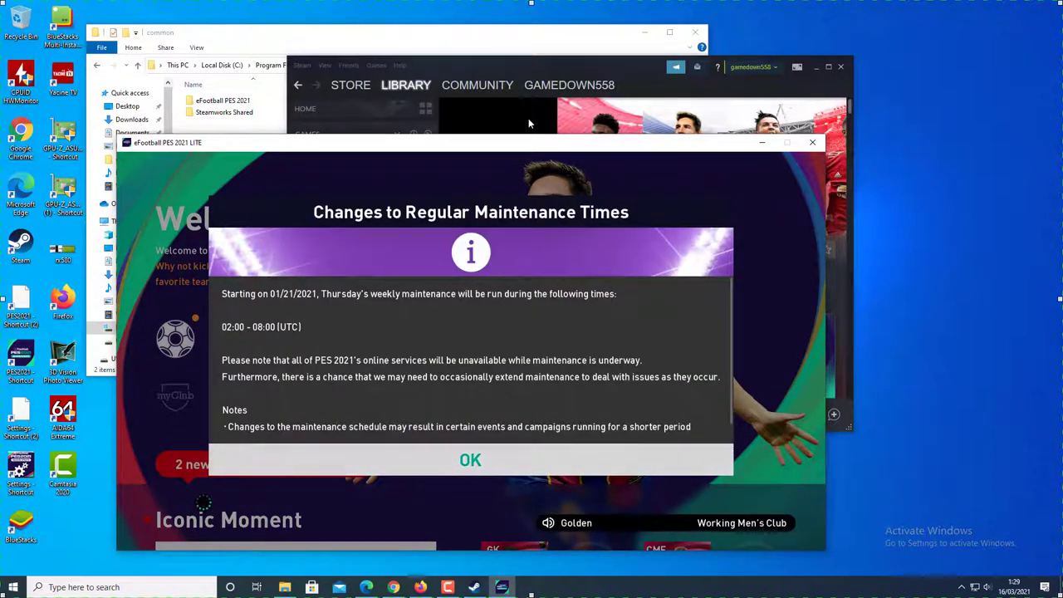
- Dismiss the startup announcements, including the maintenance, KONAMI ID campaign, myClub highlights and weekly pick-up notices
{"action": "key", "text": "Return"}
{"action": "key", "text": "Return"}
{"action": "key", "text": "Return"}
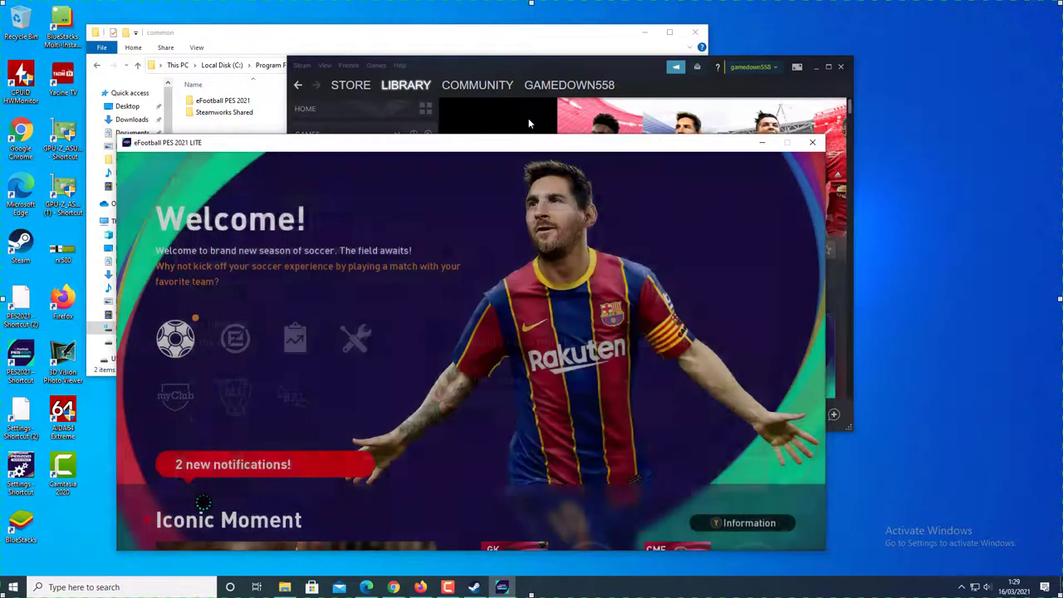
{"action": "key", "text": "Return"}
{"action": "key", "text": "Return"}
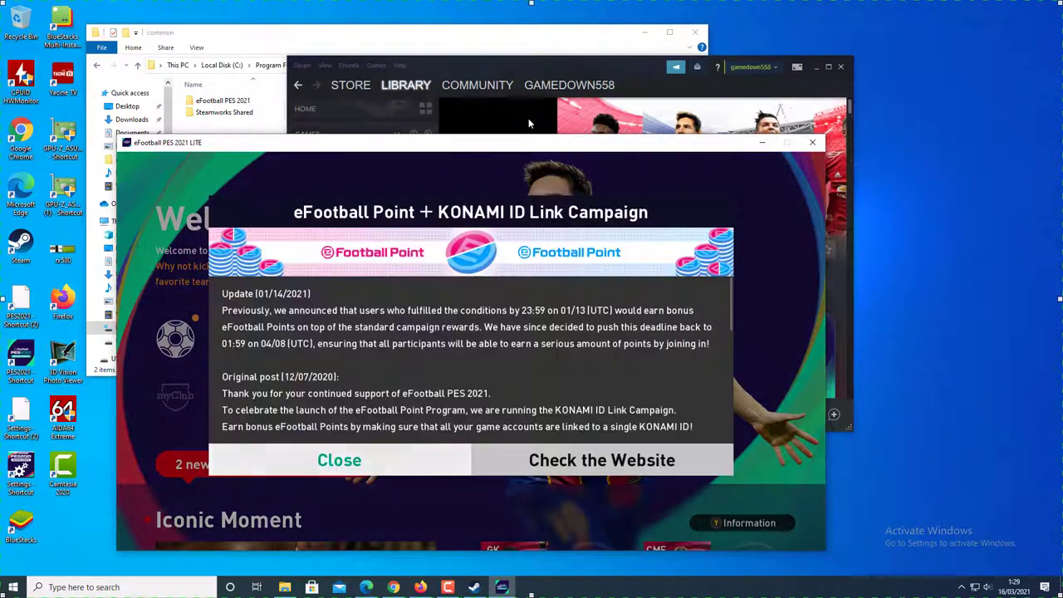
{"action": "key", "text": "Return"}
{"action": "key", "text": "Return"}
{"action": "key", "text": "Return"}
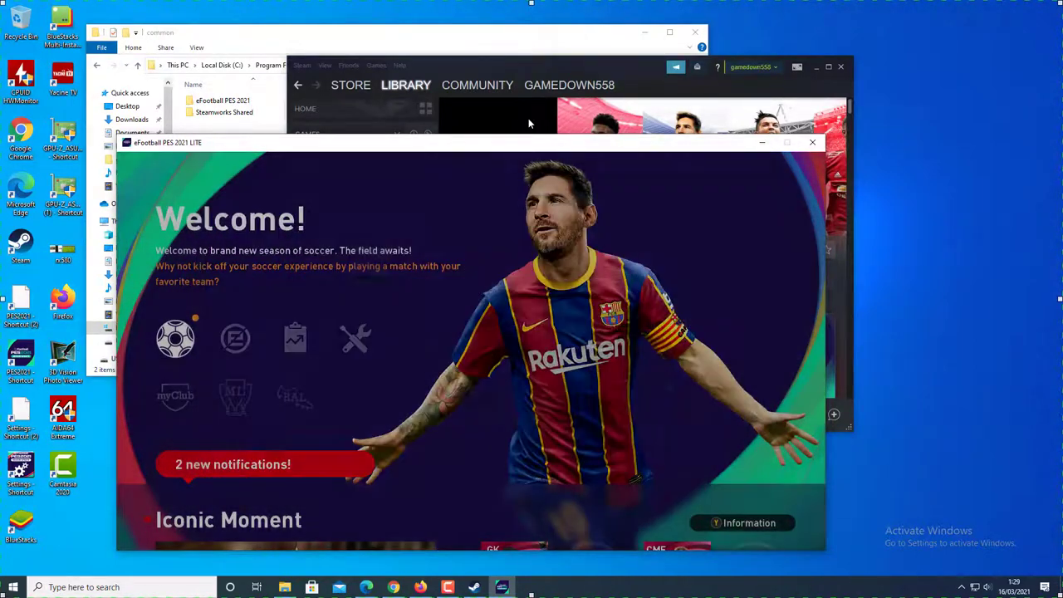
{"action": "key", "text": "Return"}
{"action": "key", "text": "Return"}
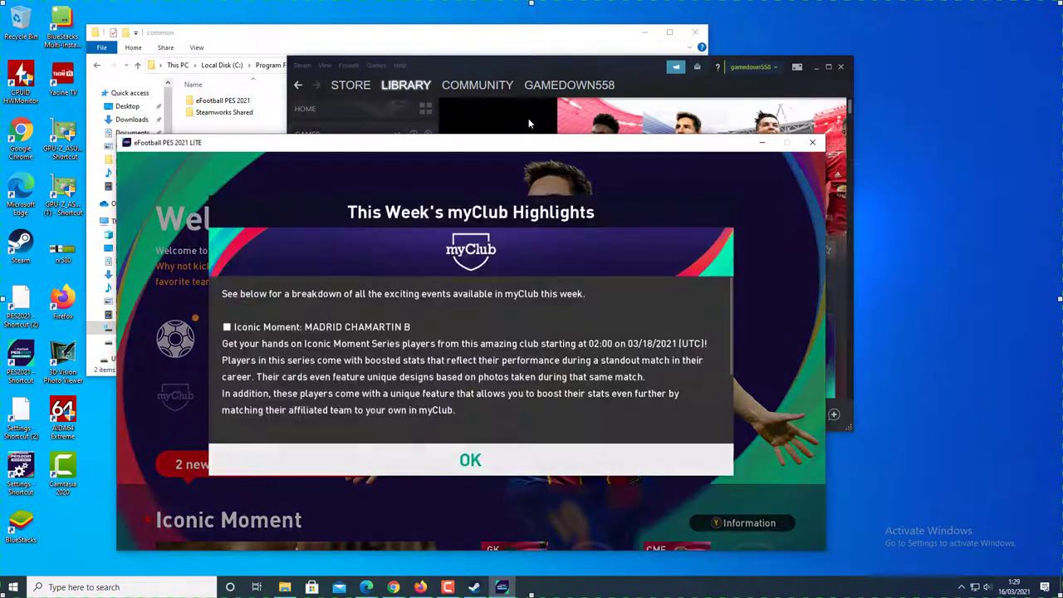
{"action": "key", "text": "Return"}
{"action": "key", "text": "Return"}
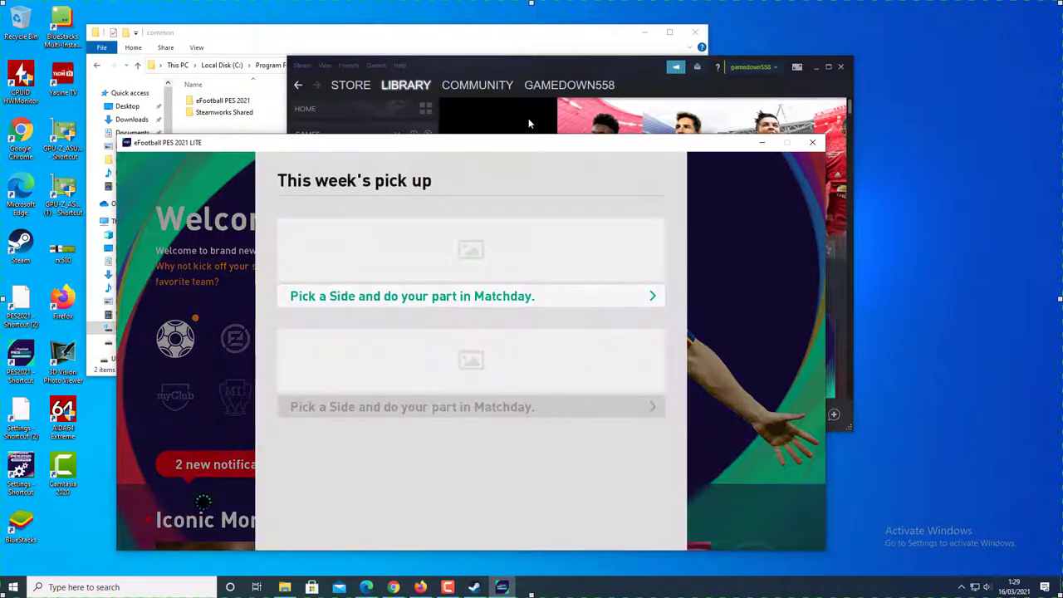
{"action": "key", "text": "Return"}
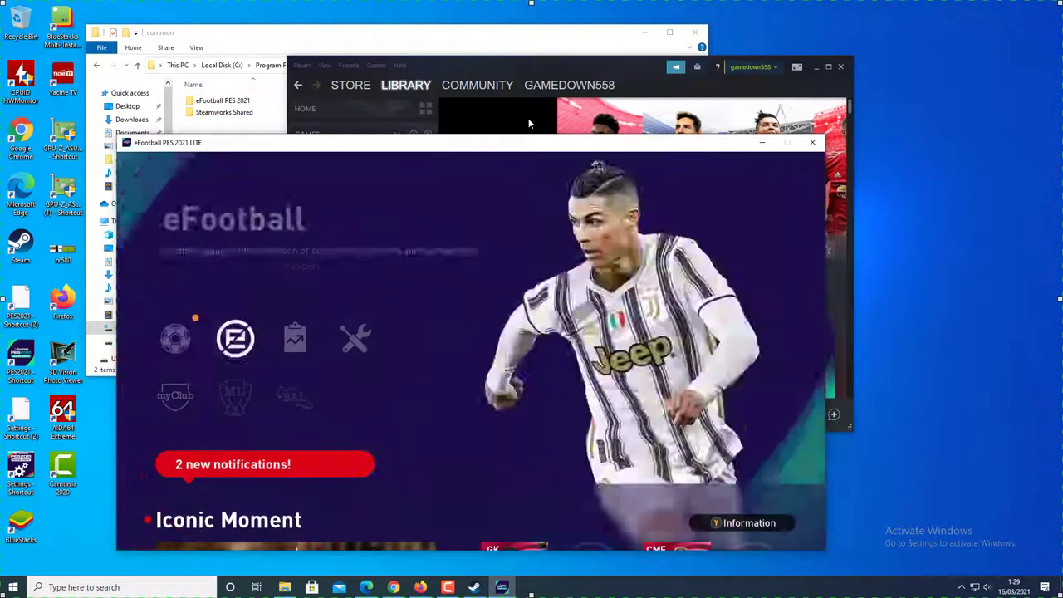
{"action": "key", "text": "Return"}
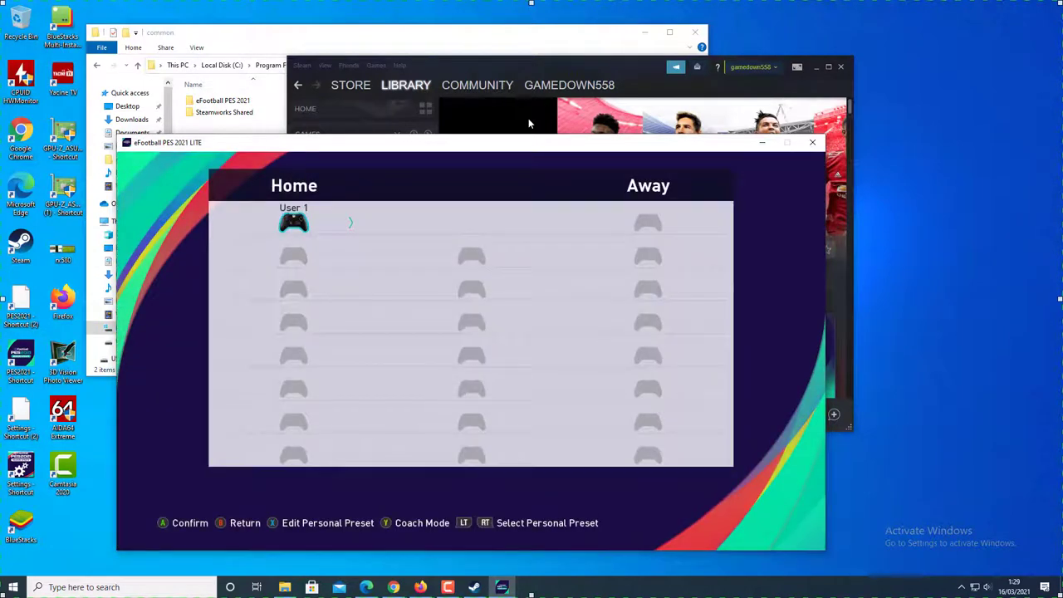
{"action": "key", "text": "Return"}
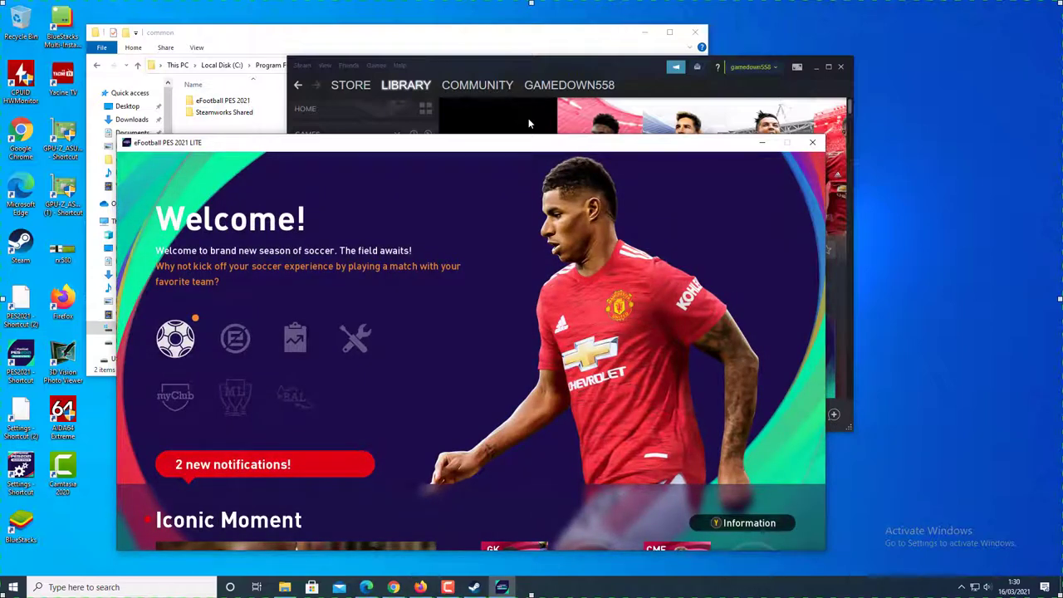
{"action": "key", "text": "Return"}
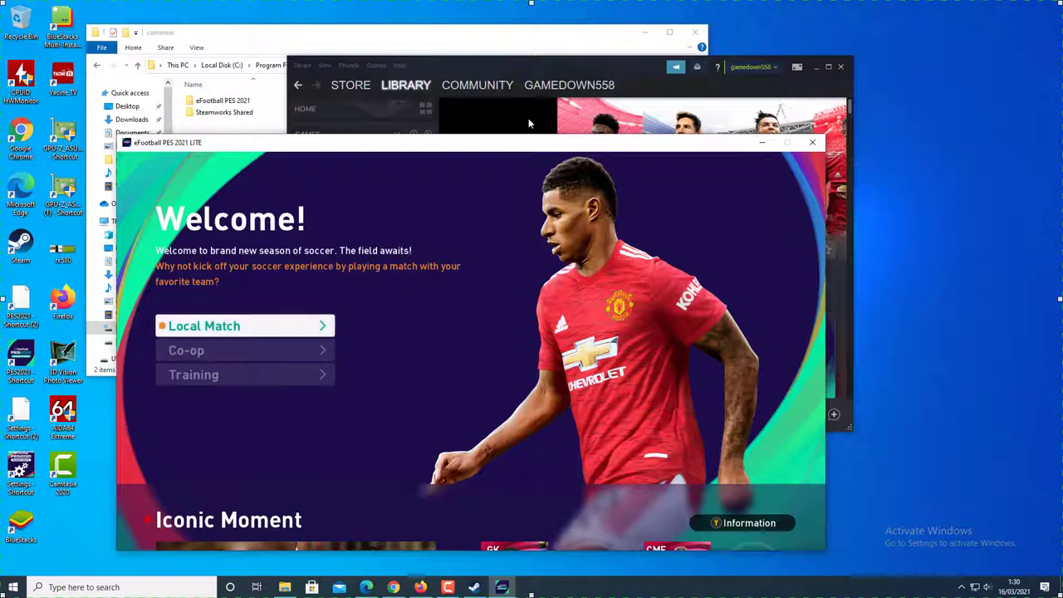
{"action": "key", "text": "Escape"}
- Start a Local Match with User 1 on the Home side and proceed to team selection
{"action": "key", "text": "Return"}
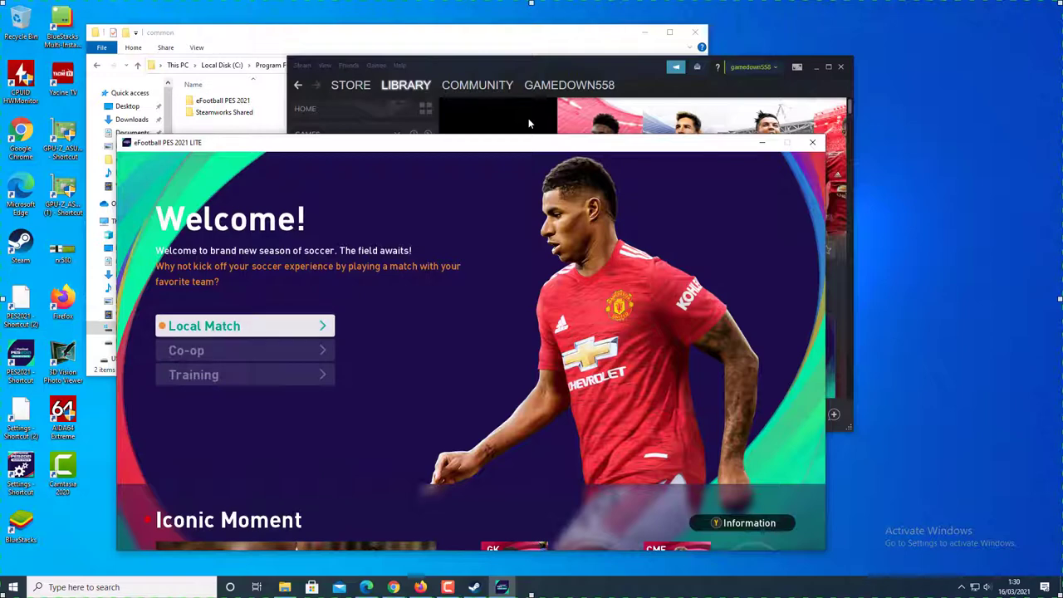
{"action": "key", "text": "Return"}
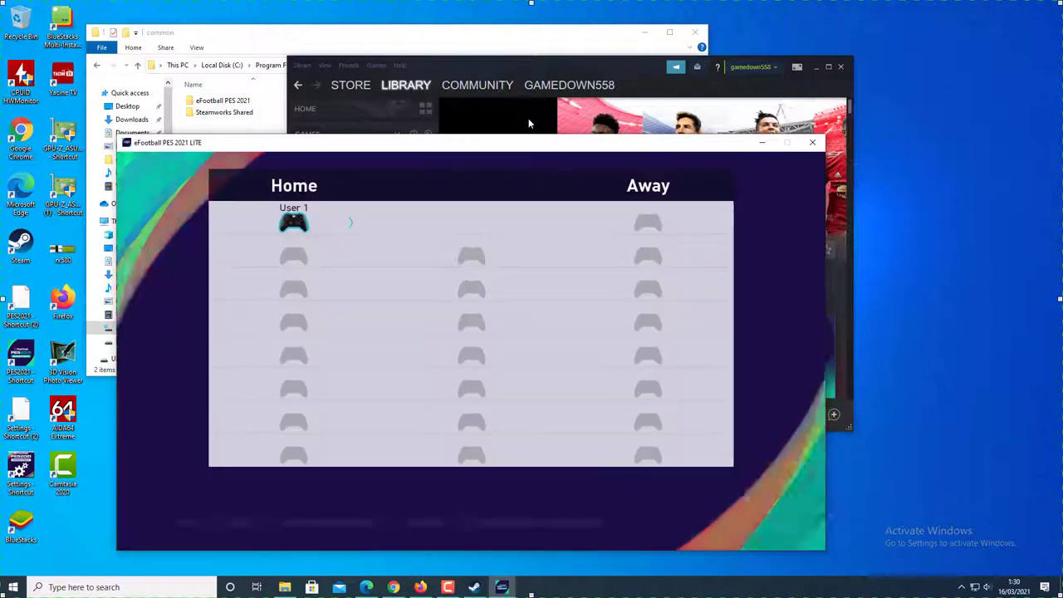
{"action": "key", "text": "Return"}
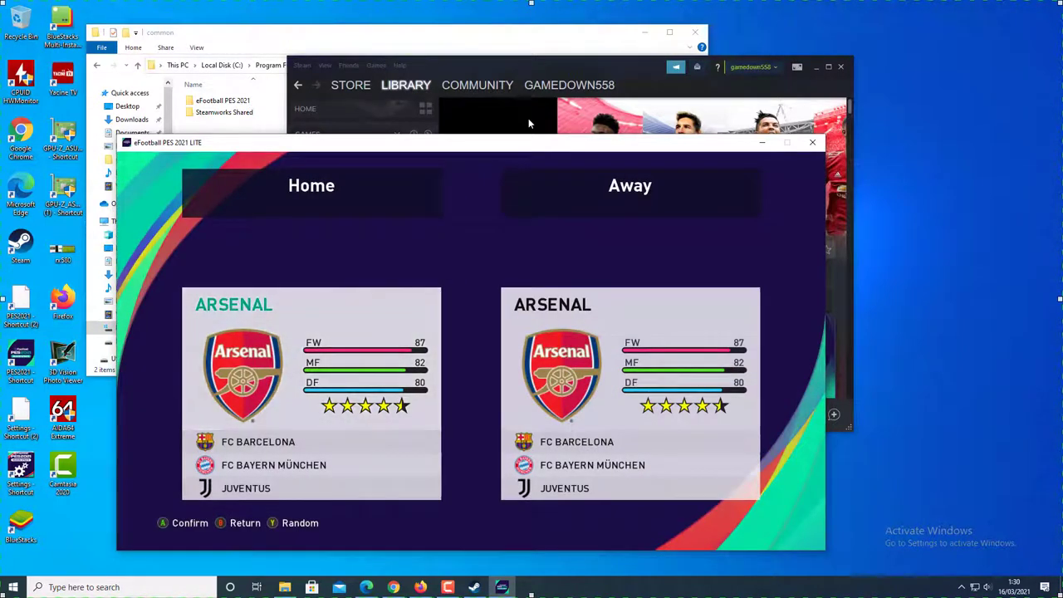
- Browse the Home team list and confirm Juventus as the home side
{"action": "key", "text": "Down"}
{"action": "key", "text": "Down"}
{"action": "key", "text": "Down"}
{"action": "key", "text": "Down"}
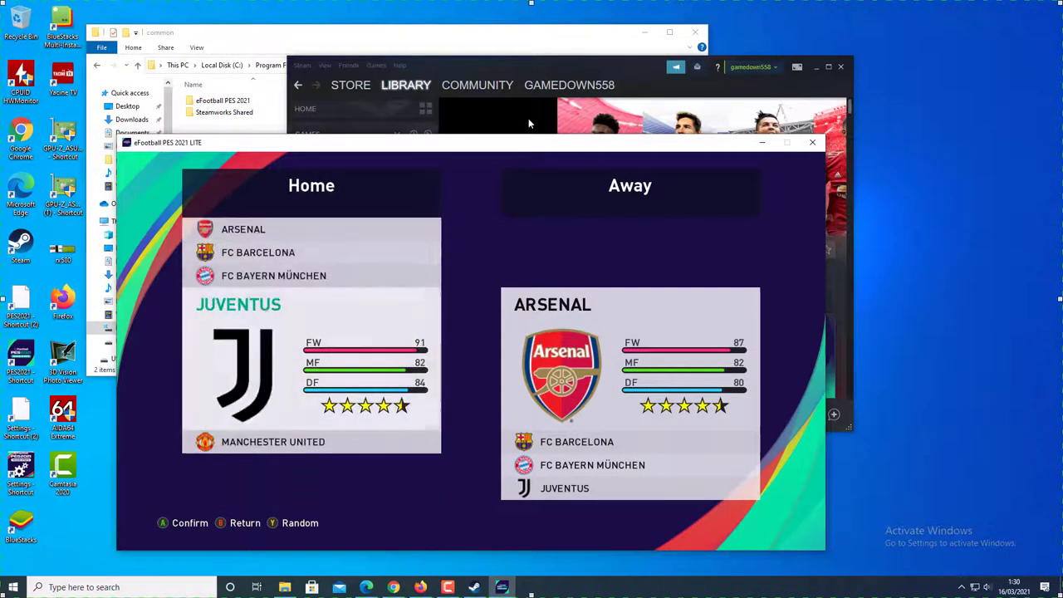
{"action": "key", "text": "Up"}
{"action": "key", "text": "Up"}
{"action": "key", "text": "Up"}
{"action": "key", "text": "Up"}
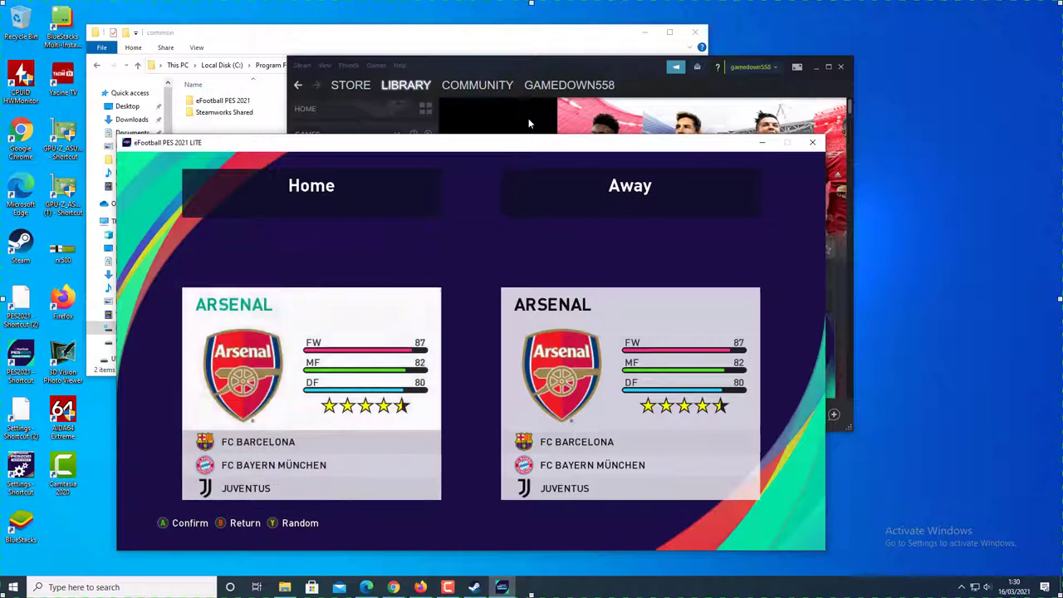
{"action": "key", "text": "Down"}
{"action": "key", "text": "Down"}
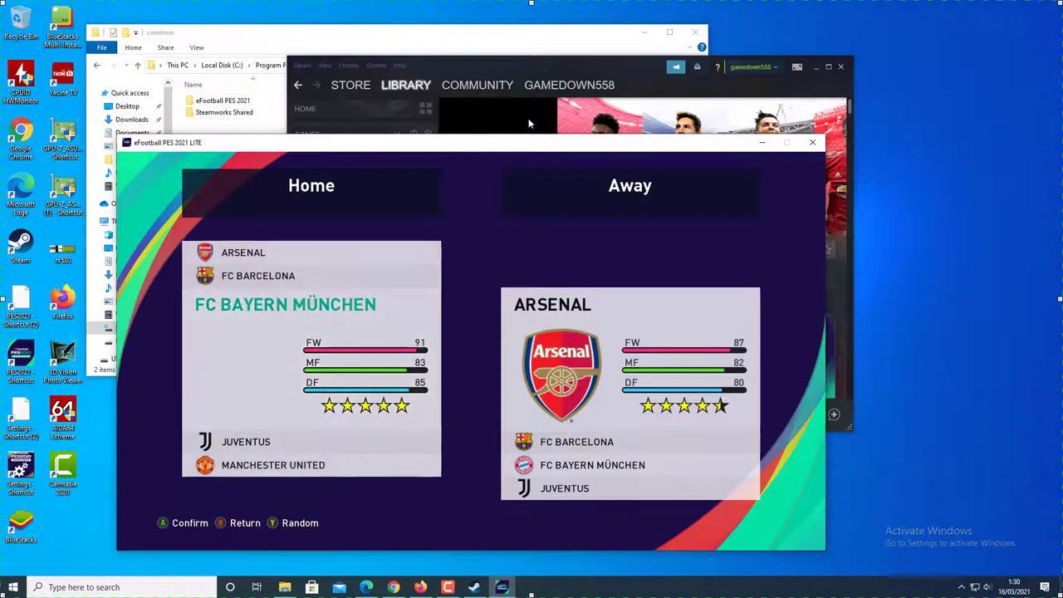
{"action": "key", "text": "Down"}
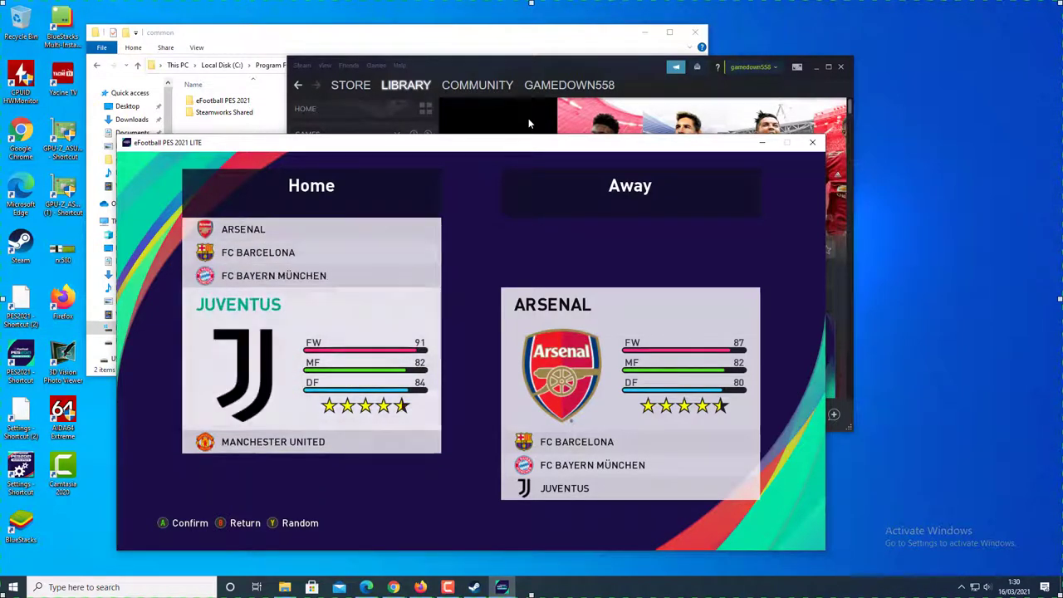
{"action": "key", "text": "Return"}
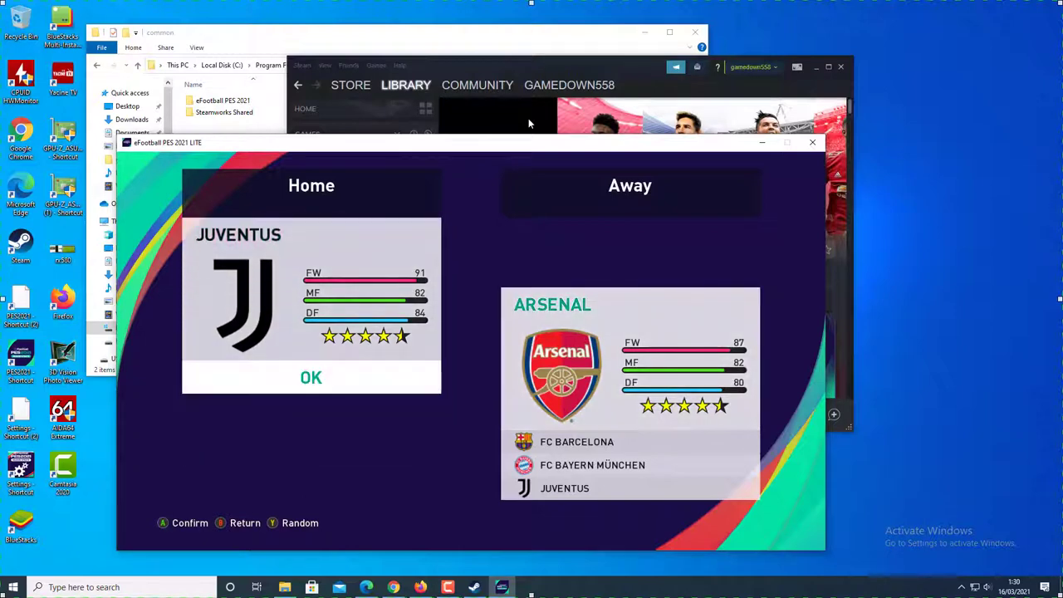
- Choose Manchester United as the Away team and confirm it
{"action": "key", "text": "Down"}
{"action": "key", "text": "Down"}
{"action": "key", "text": "Down"}
{"action": "key", "text": "Down"}
{"action": "key", "text": "Return"}
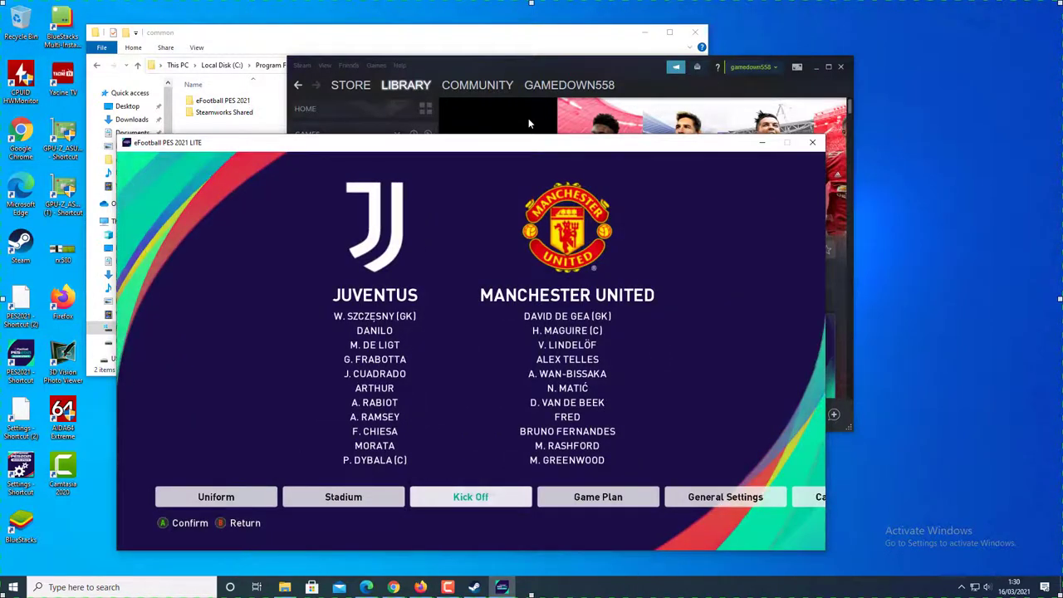
- Set Graphics Quality to Low in the Video Settings of the System Settings and leave the video options
{"action": "key", "text": "Right"}
{"action": "key", "text": "Right"}
{"action": "key", "text": "Right"}
{"action": "key", "text": "Right"}
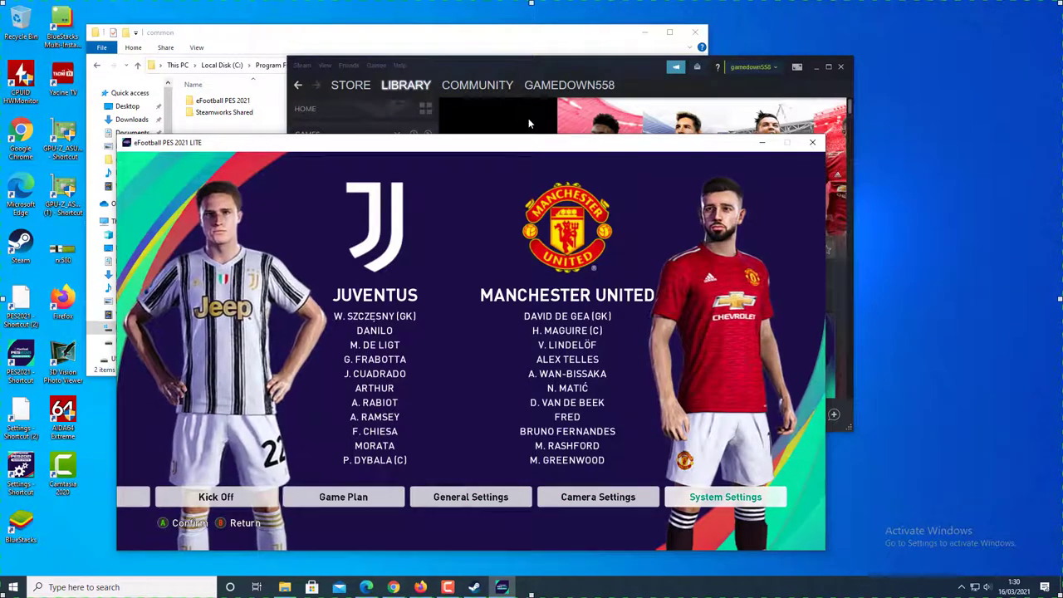
{"action": "key", "text": "Return"}
{"action": "key", "text": "Down"}
{"action": "key", "text": "Down"}
{"action": "key", "text": "Down"}
{"action": "key", "text": "Down"}
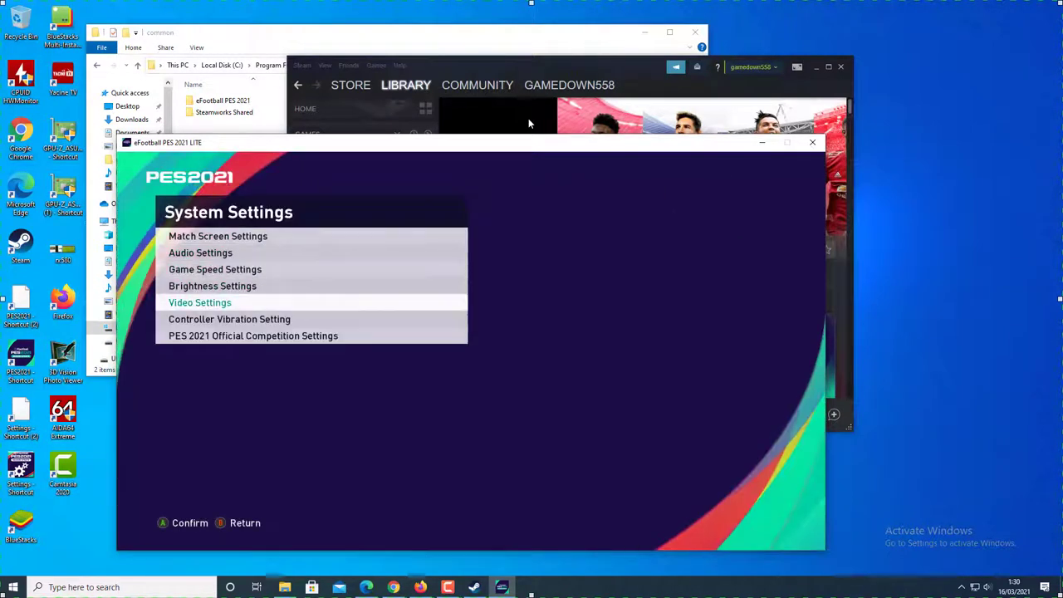
{"action": "key", "text": "Return"}
{"action": "key", "text": "Left"}
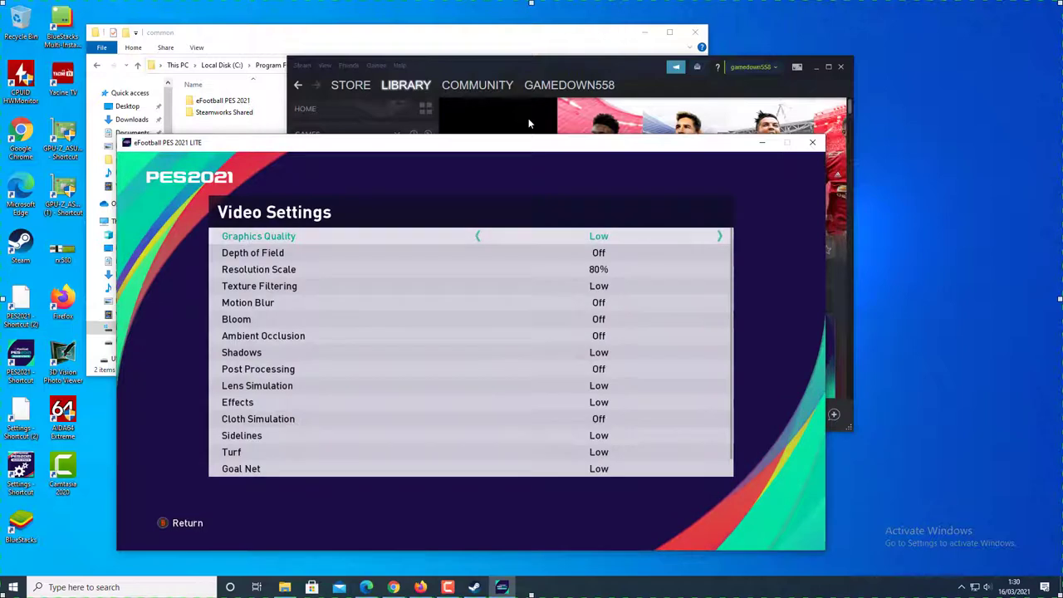
{"action": "key", "text": "Escape"}
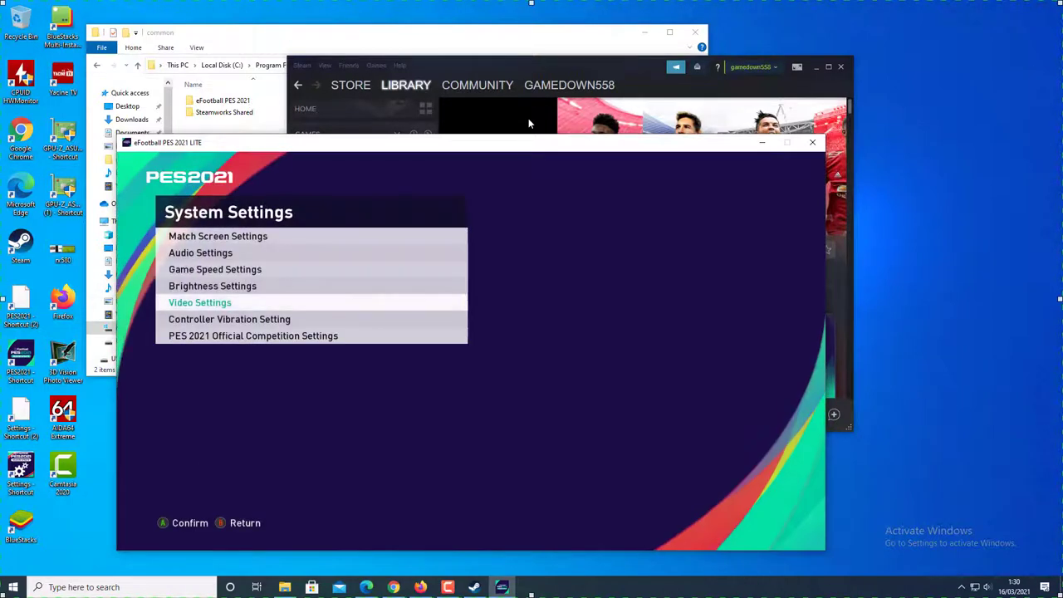
- Leave the System Settings and kick off the Juventus versus Manchester United match
{"action": "key", "text": "Up"}
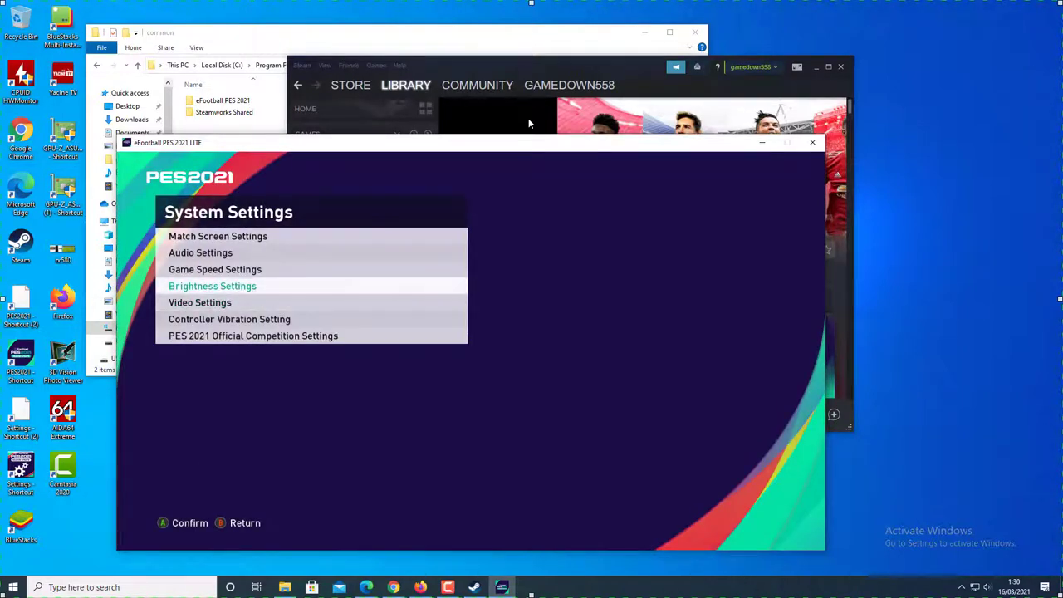
{"action": "key", "text": "Escape"}
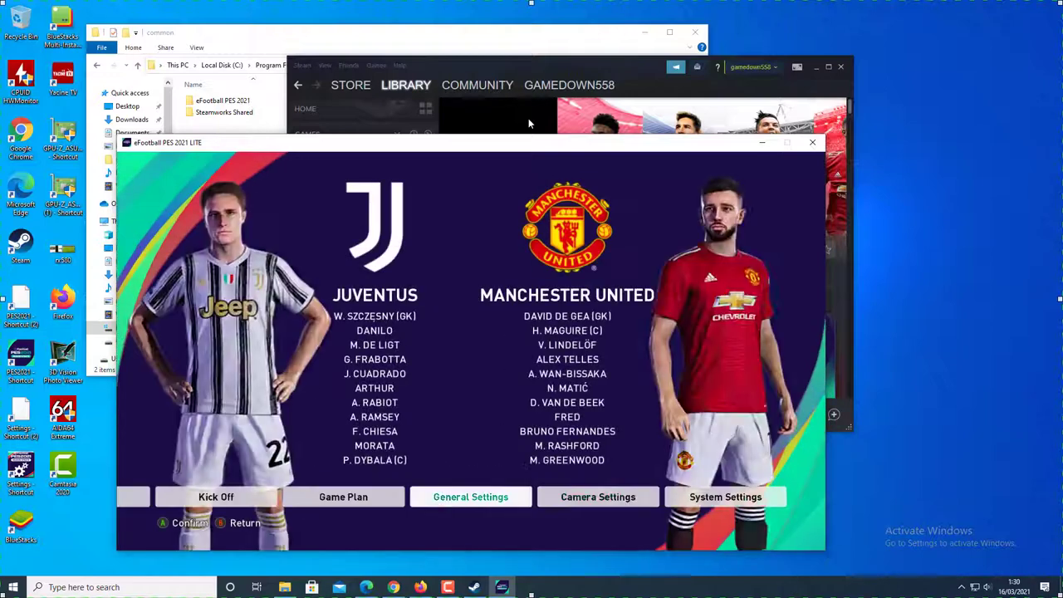
{"action": "key", "text": "Left"}
{"action": "key", "text": "Return"}
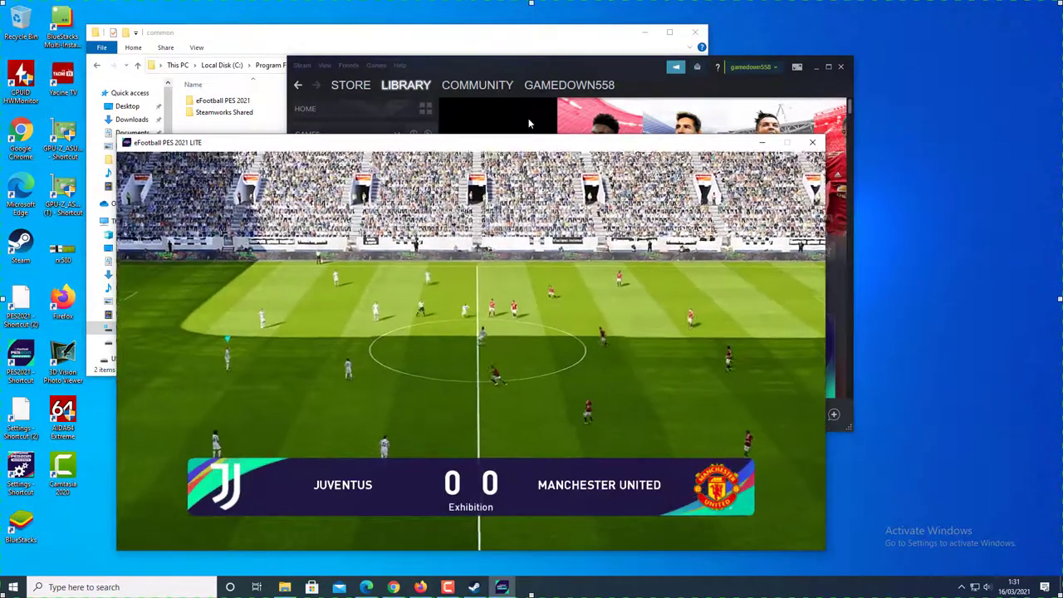
- Pause the match, change the camera type for Offline Modes to Dynamic Wide and resume play
{"action": "key", "text": "Escape"}
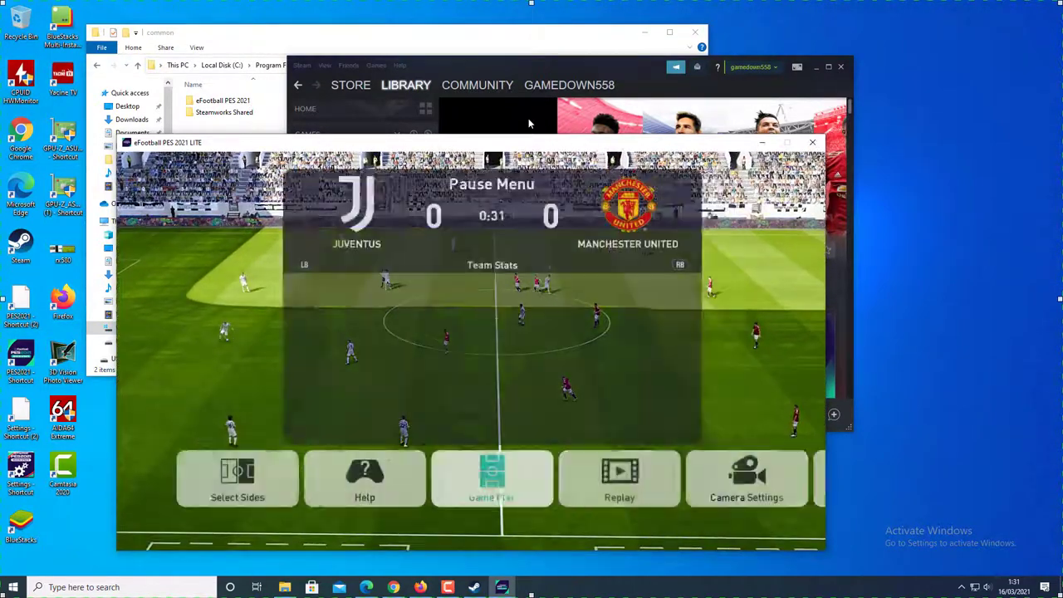
{"action": "key", "text": "Return"}
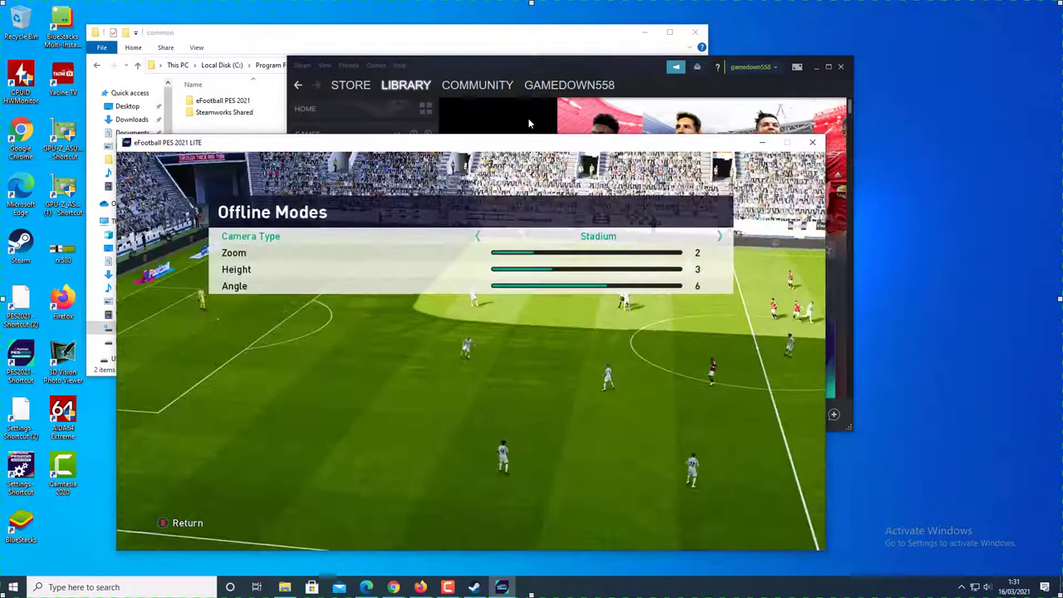
{"action": "key", "text": "Right"}
{"action": "key", "text": "Right"}
{"action": "key", "text": "Left"}
{"action": "key", "text": "Left"}
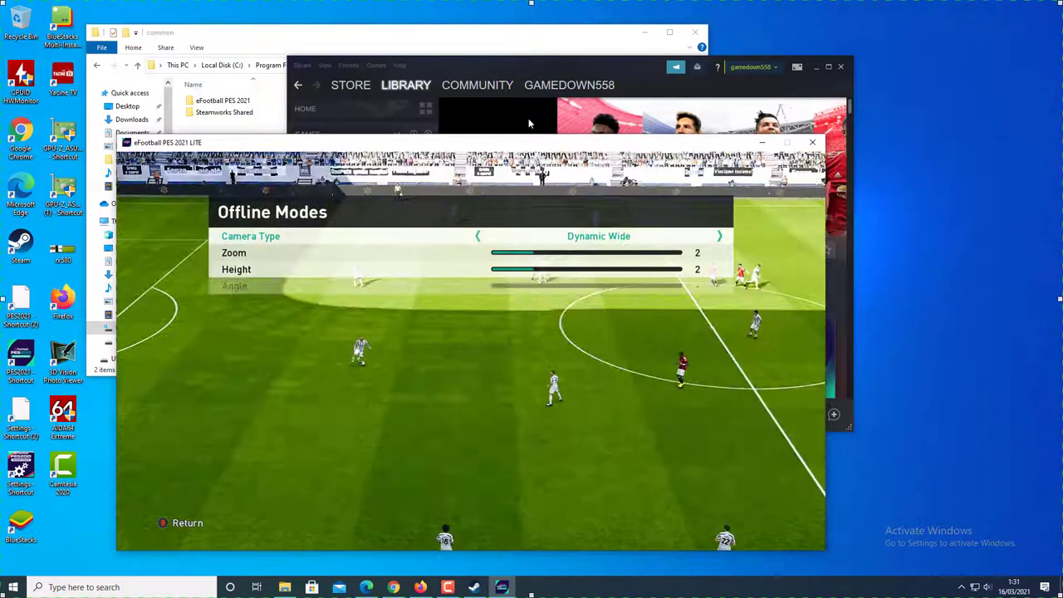
{"action": "key", "text": "Return"}
{"action": "key", "text": "Escape"}
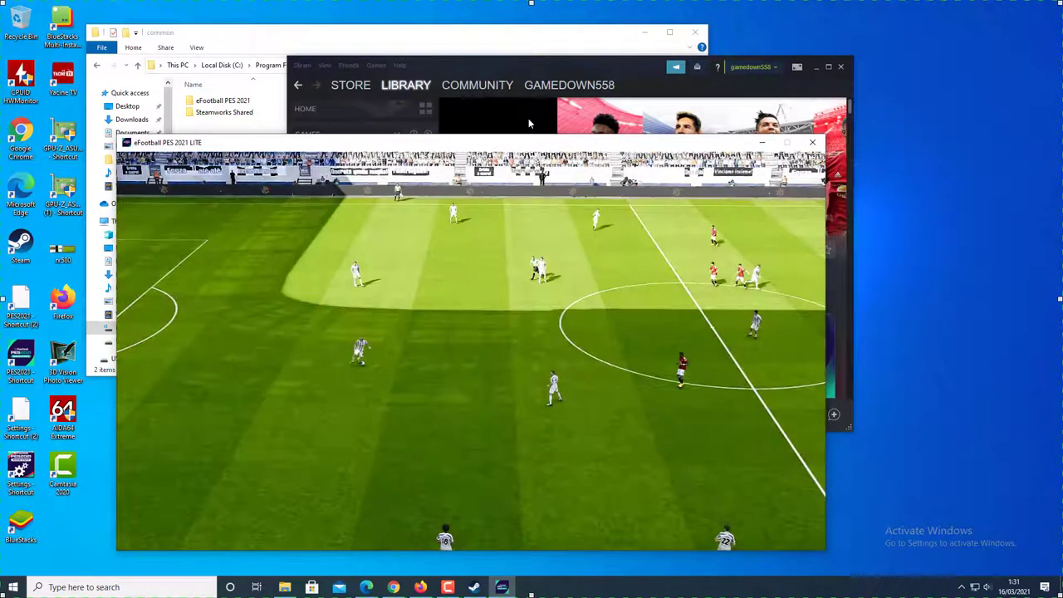
{"action": "key", "text": "Escape"}
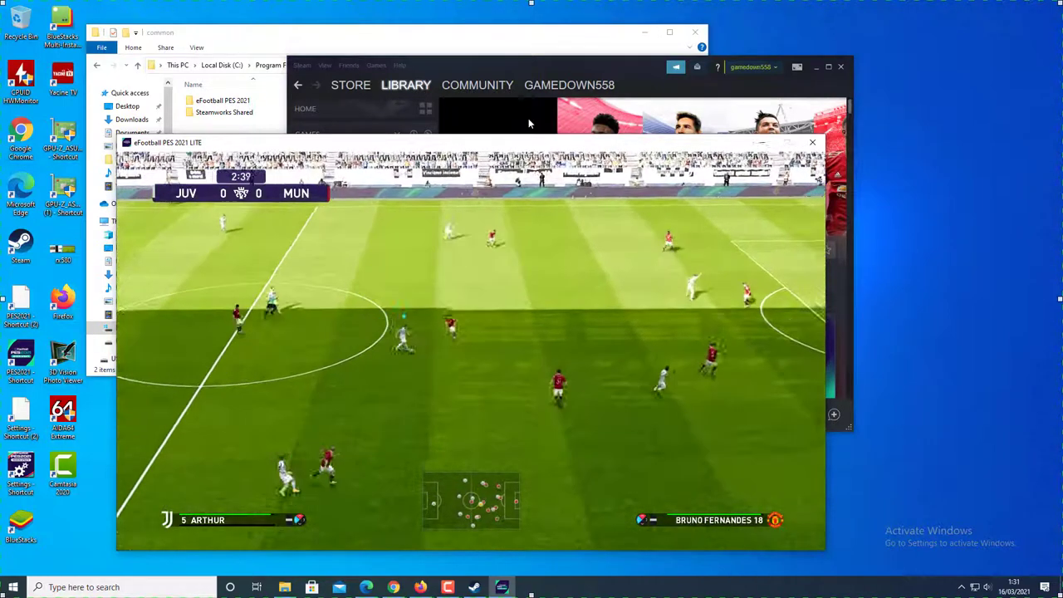
- Pause the match again and abandon it, returning to the game's main menu
{"action": "key", "text": "Escape"}
{"action": "key", "text": "Right"}
{"action": "key", "text": "Right"}
{"action": "key", "text": "Right"}
{"action": "key", "text": "Right"}
{"action": "key", "text": "Right"}
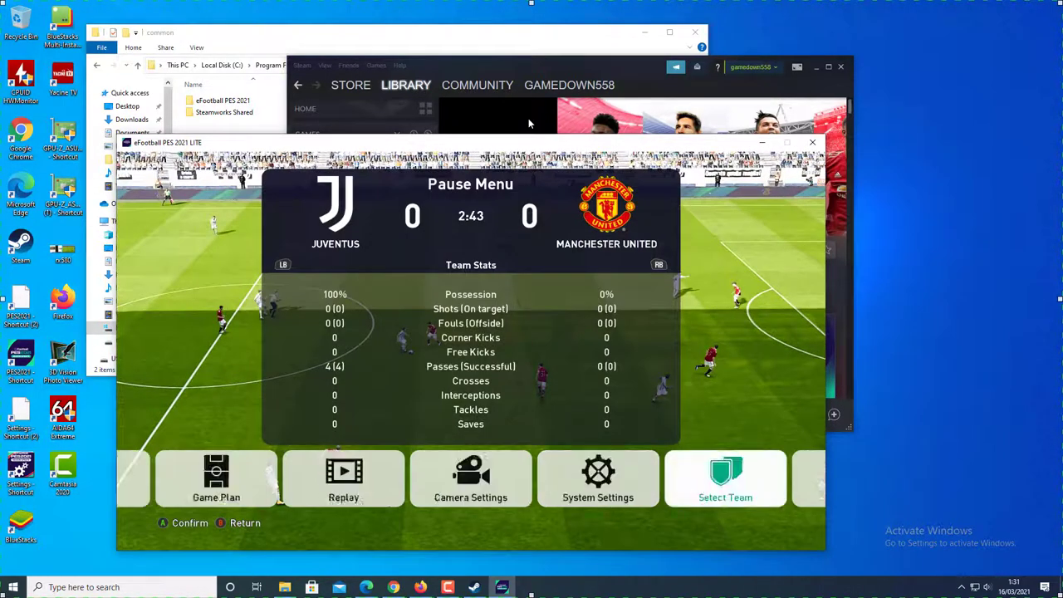
{"action": "key", "text": "Return"}
{"action": "key", "text": "Right"}
{"action": "key", "text": "Return"}
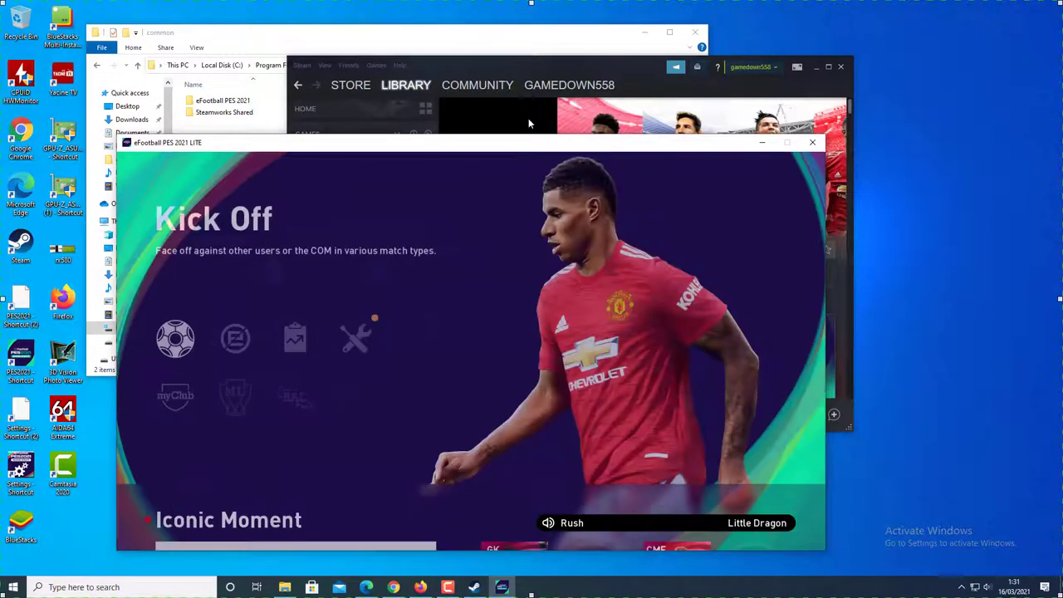
- Quit the game through the main menu's Settings section and confirm the exit
{"action": "key", "text": "Right"}
{"action": "key", "text": "Right"}
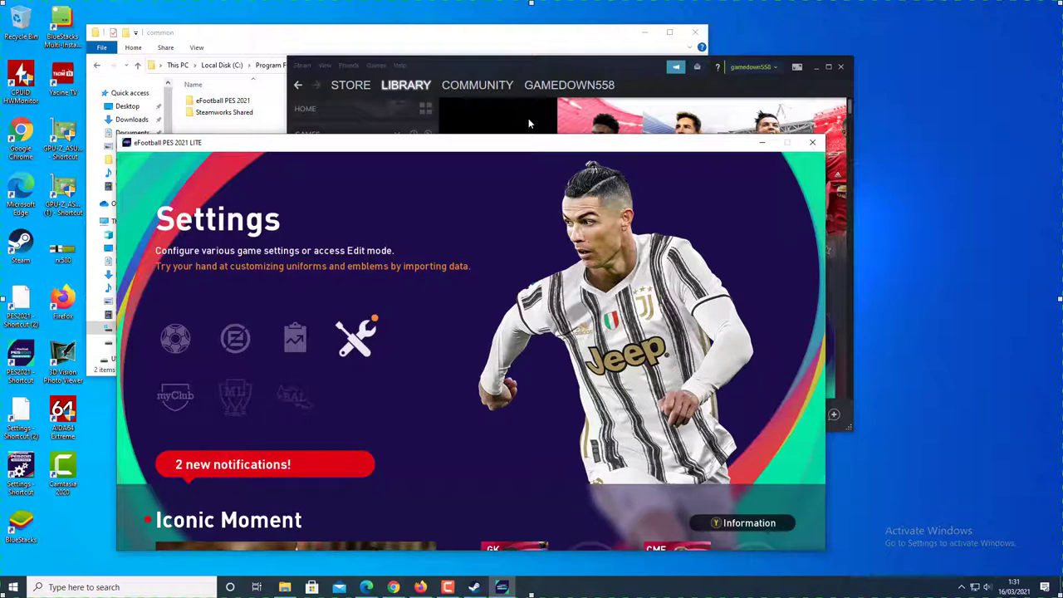
{"action": "key", "text": "Return"}
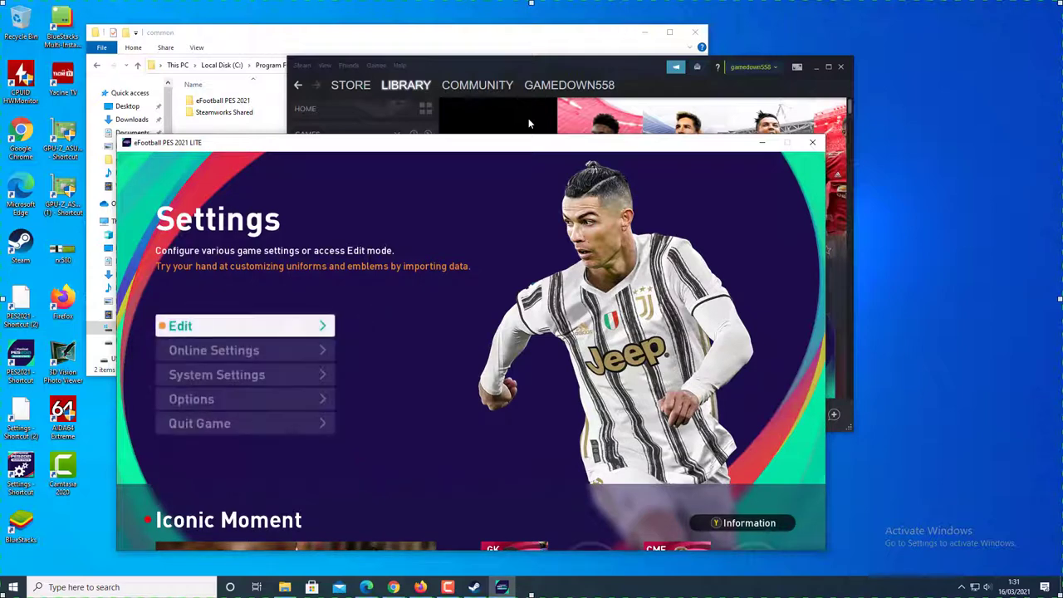
{"action": "key", "text": "Down"}
{"action": "key", "text": "Down"}
{"action": "key", "text": "Down"}
{"action": "key", "text": "Down"}
{"action": "key", "text": "Return"}
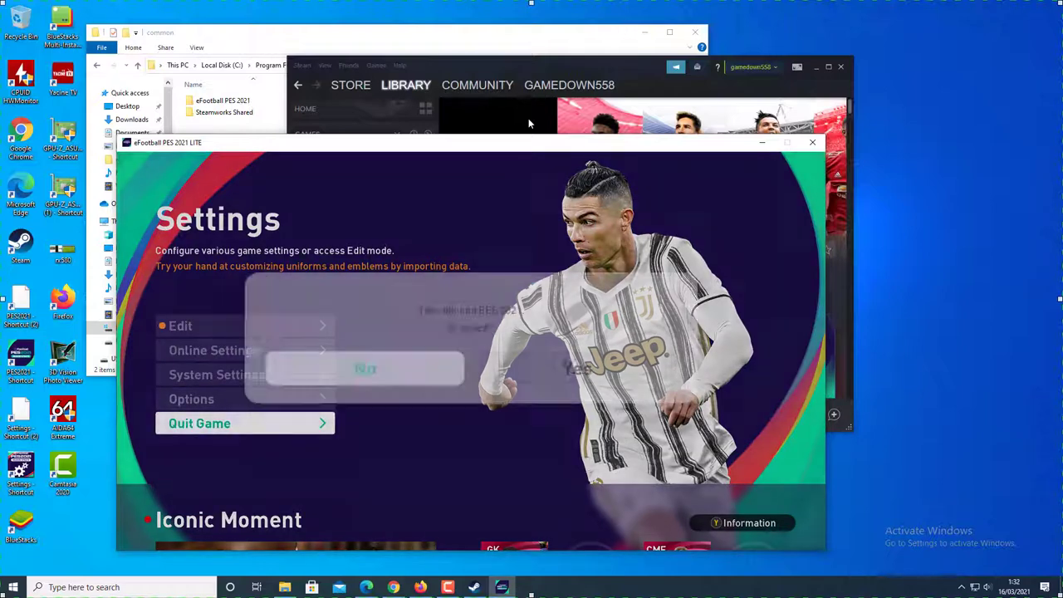
{"action": "key", "text": "Right"}
{"action": "key", "text": "Return"}
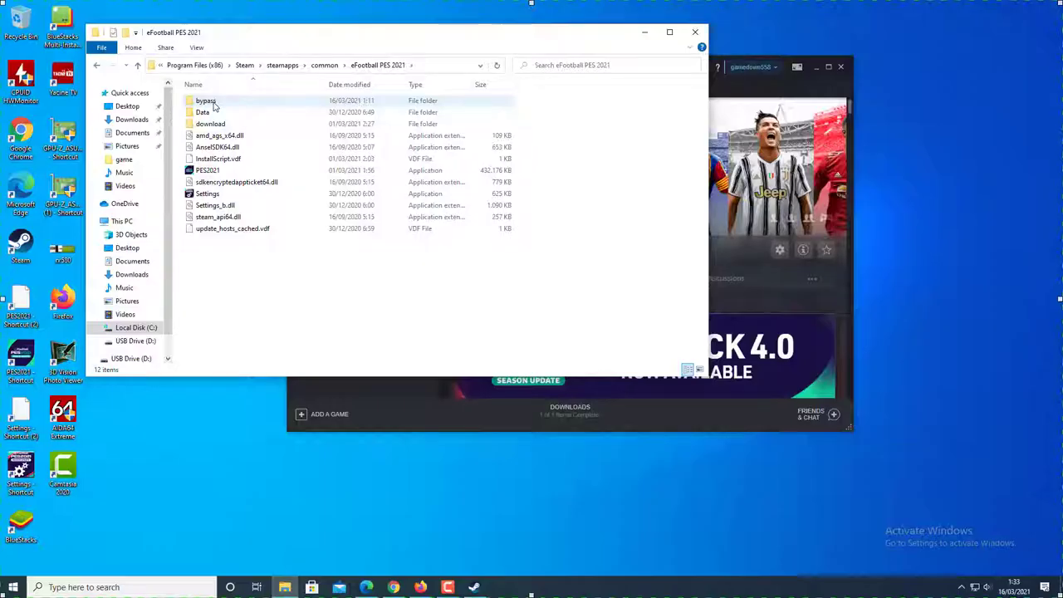
- Copy all files from New folder (2) inside the bypass folder into the eFootball PES 2021 folder, replacing the existing files
{"action": "double_click", "coordinate": [206, 101]}
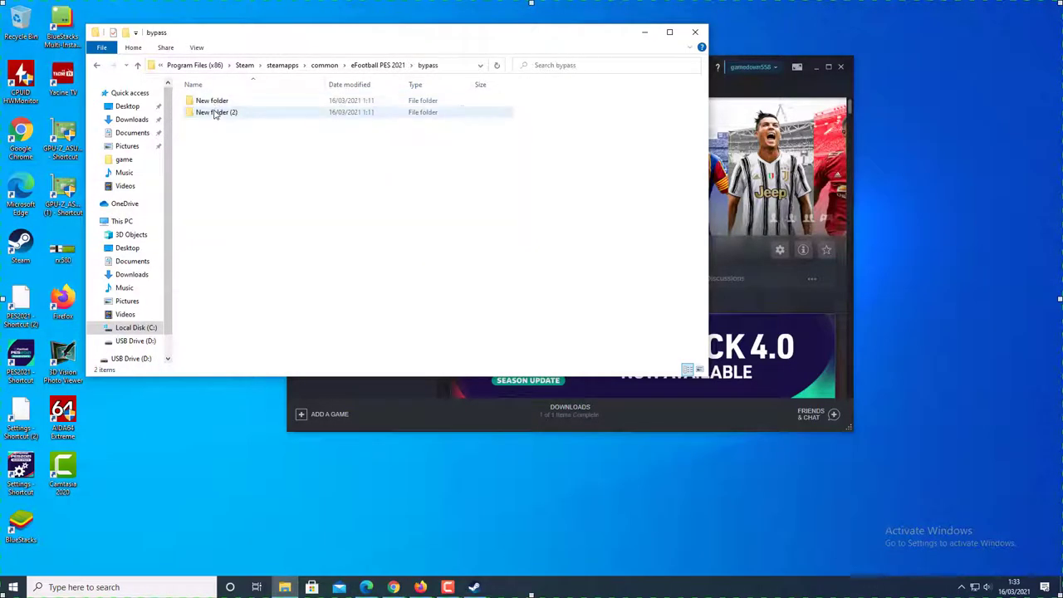
{"action": "double_click", "coordinate": [213, 112]}
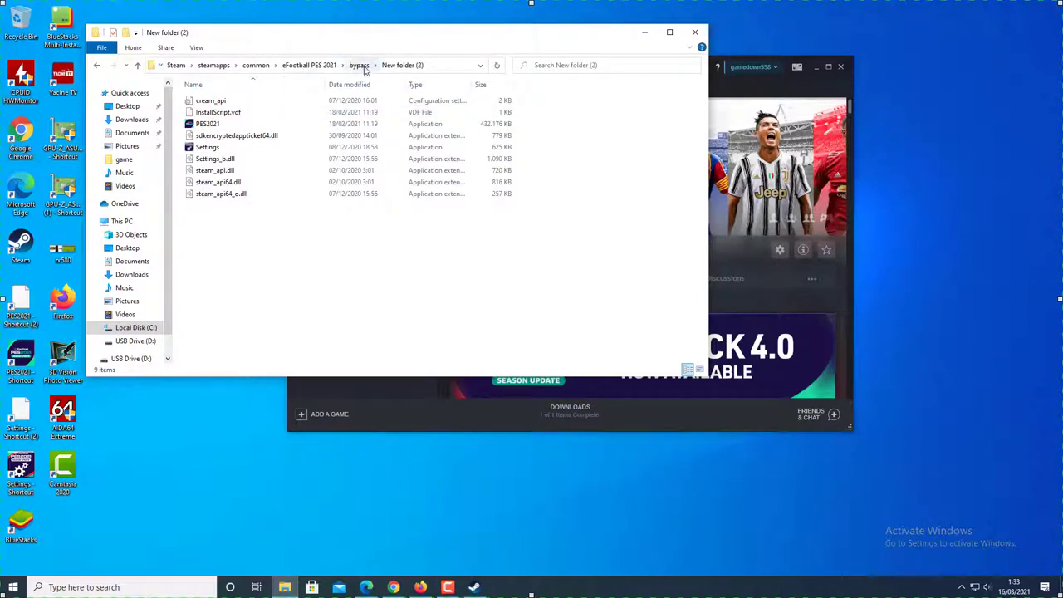
{"action": "left_click_drag", "start_coordinate": [246, 257], "coordinate": [204, 97]}
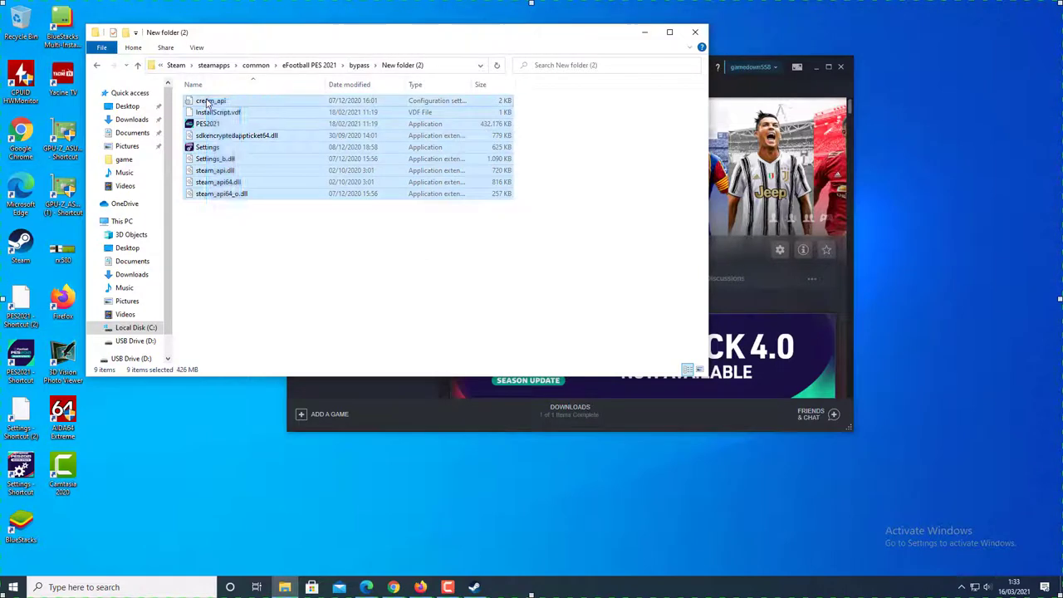
{"action": "right_click", "coordinate": [206, 98]}
{"action": "left_click", "coordinate": [233, 213]}
{"action": "left_click", "coordinate": [318, 65]}
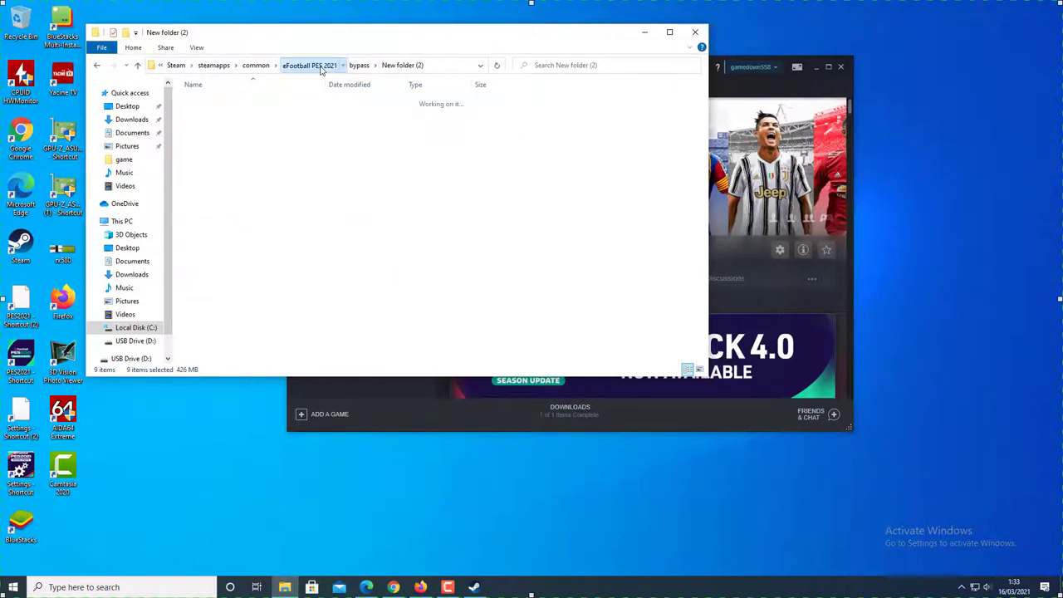
{"action": "left_click_drag", "start_coordinate": [302, 288], "coordinate": [219, 268]}
{"action": "right_click", "coordinate": [220, 267]}
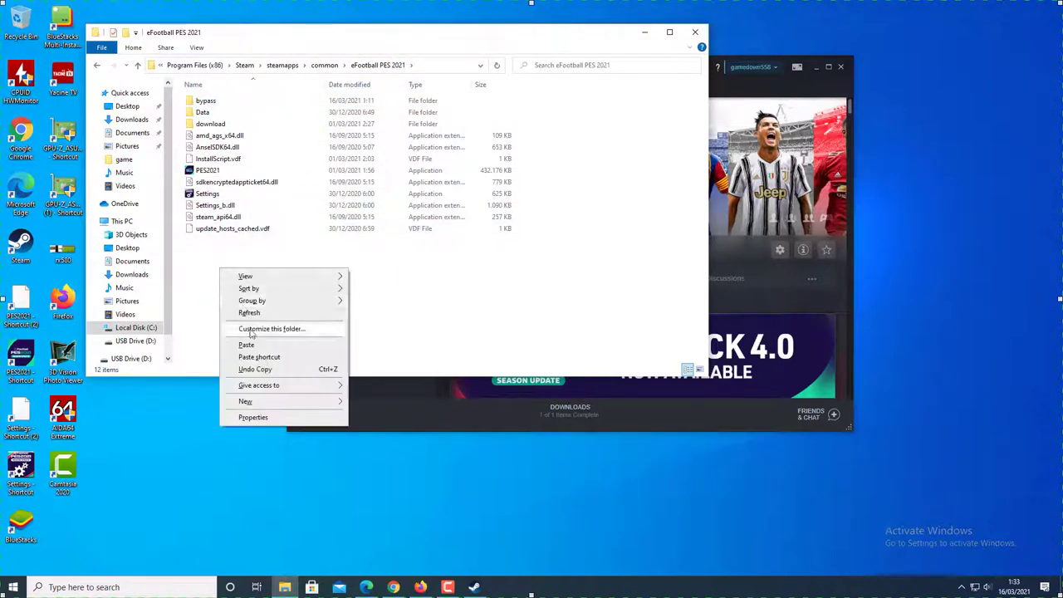
{"action": "left_click", "coordinate": [254, 345]}
{"action": "left_click", "coordinate": [484, 205]}
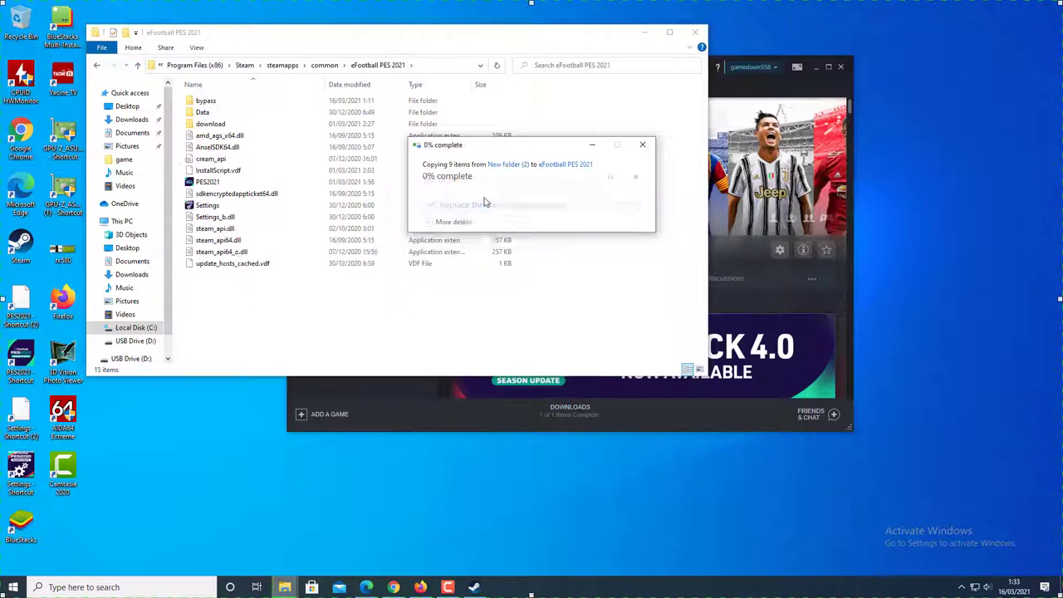
- Switch to Steam, launch eFootball PES 2021 from the library and continue past the title screen
{"action": "left_click", "coordinate": [407, 418]}
{"action": "left_click", "coordinate": [482, 251]}
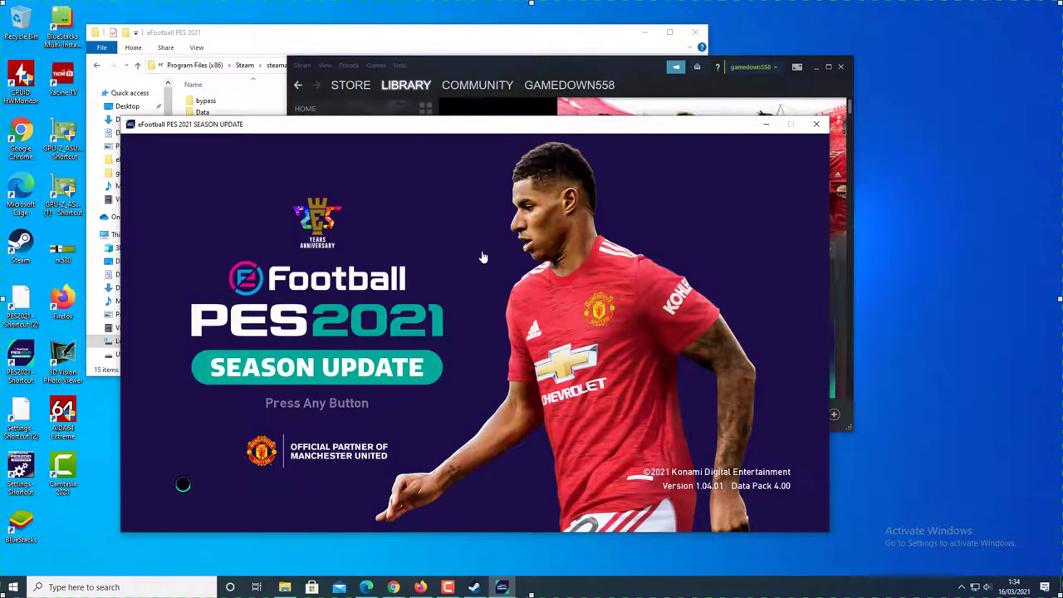
{"action": "key", "text": "Return"}
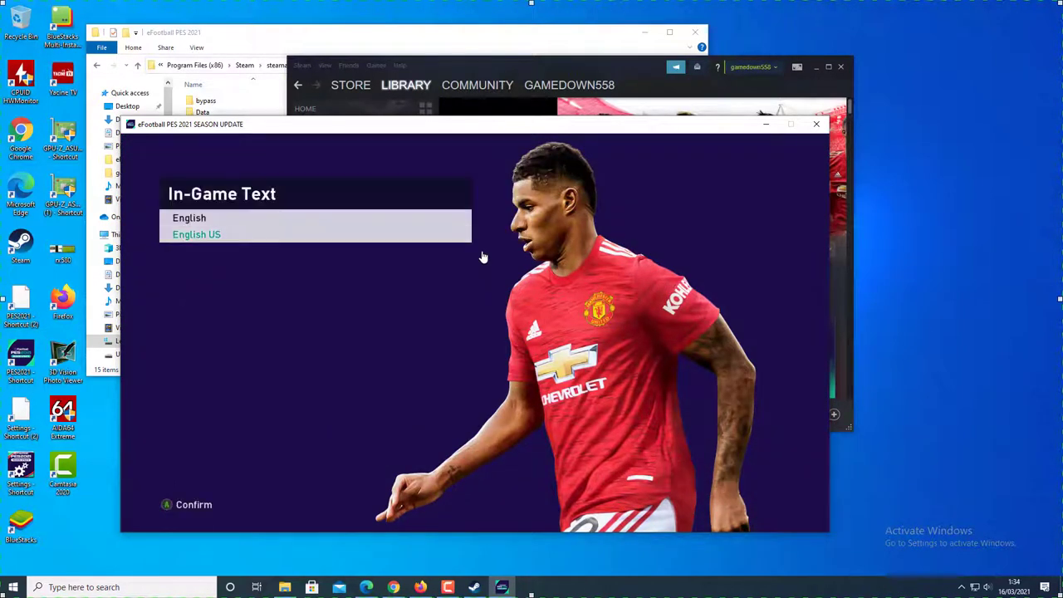
- Accept English US as the in-game text, confirm the setup prompts that follow and acknowledge the auto-save notice
{"action": "key", "text": "Return"}
{"action": "key", "text": "Return"}
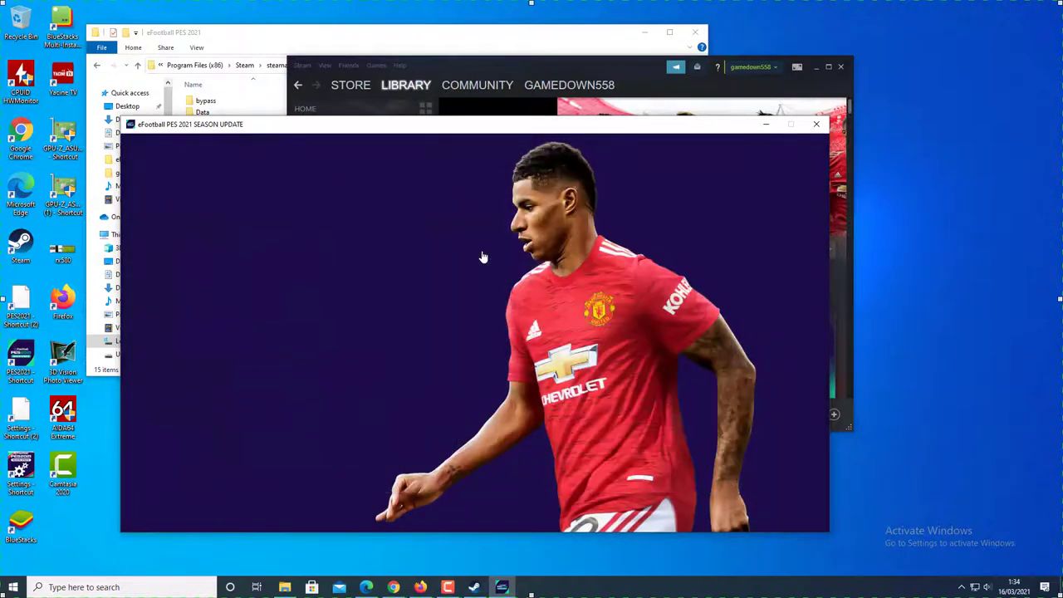
{"action": "key", "text": "Return"}
{"action": "key", "text": "Return"}
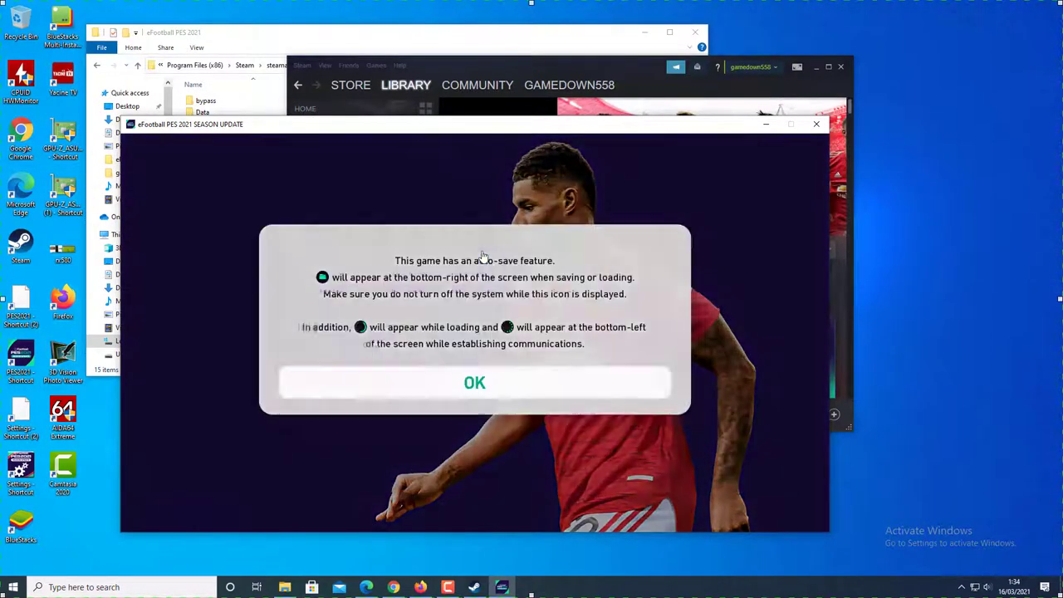
{"action": "key", "text": "Return"}
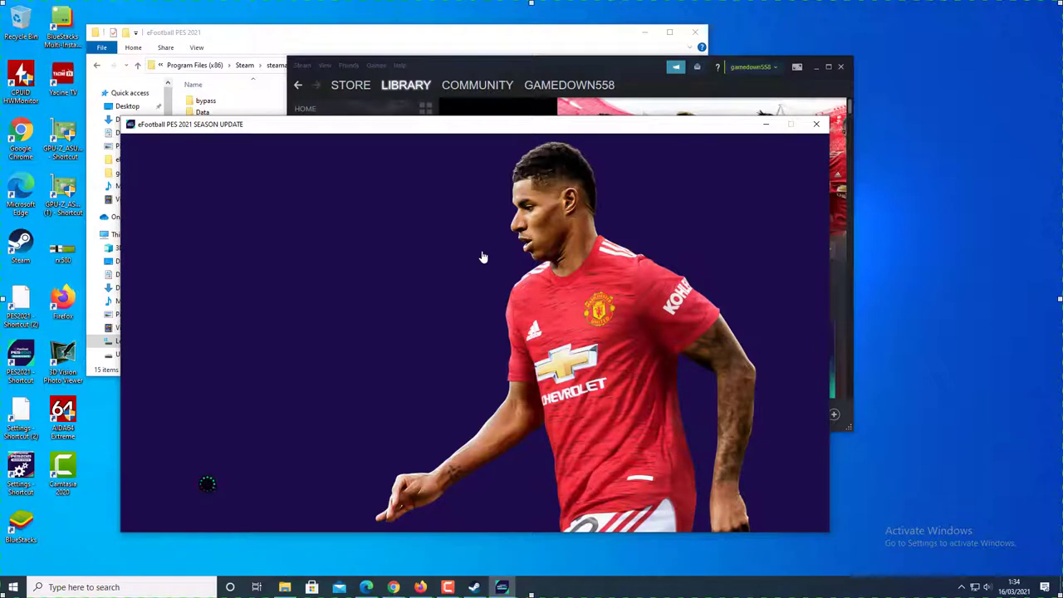
- Choose Indonesia as the country/region, confirm the selection and open the Terms of Use document
{"action": "key", "text": "Return"}
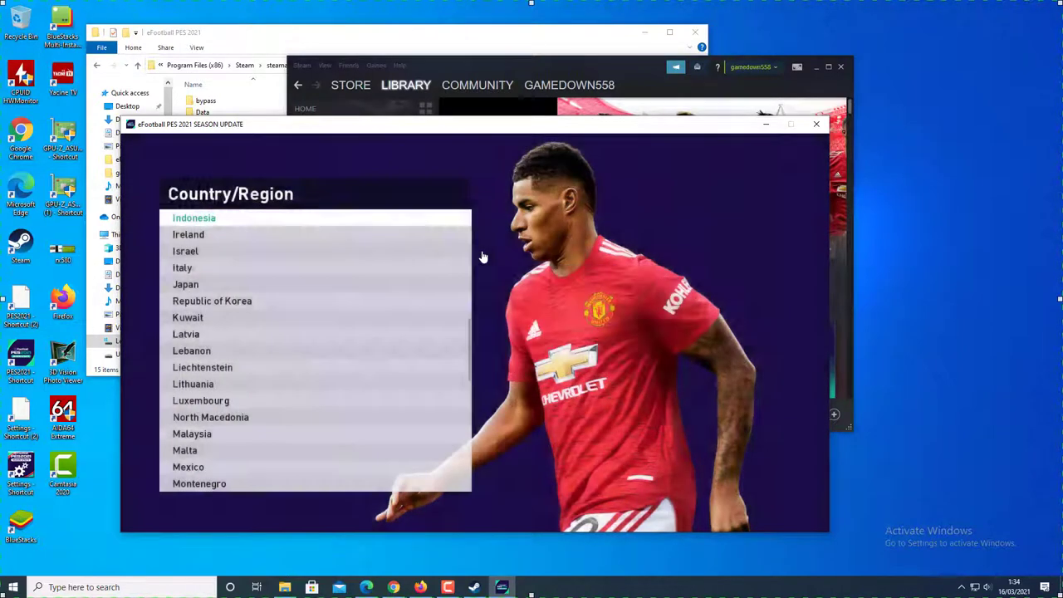
{"action": "key", "text": "Return"}
{"action": "key", "text": "Right"}
{"action": "key", "text": "Return"}
{"action": "key", "text": "Return"}
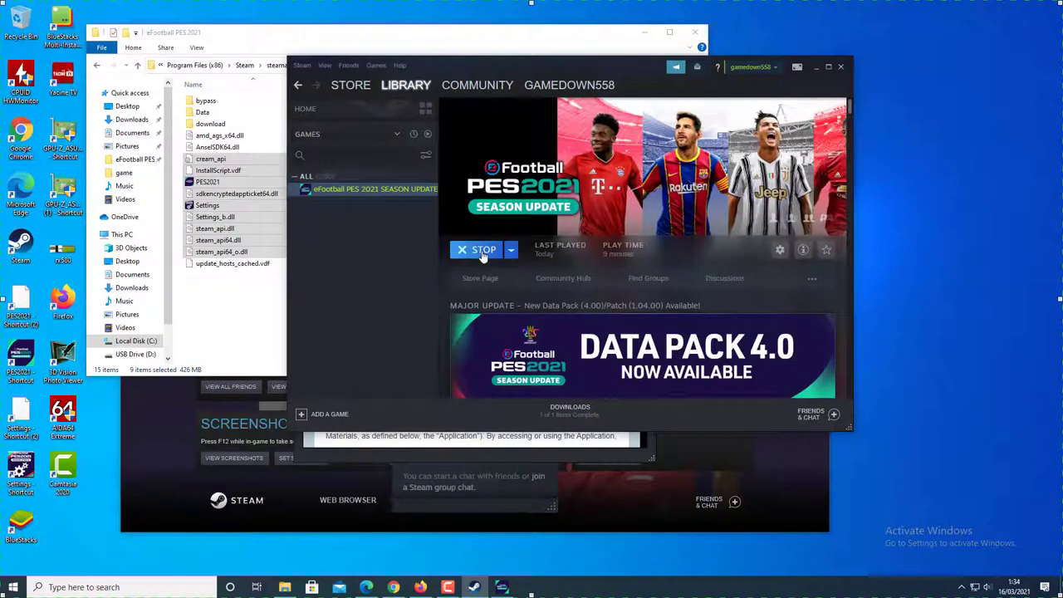
- Close the Terms of Use page and the friends list in the Steam overlay, and return to the game
{"action": "left_click", "coordinate": [504, 590]}
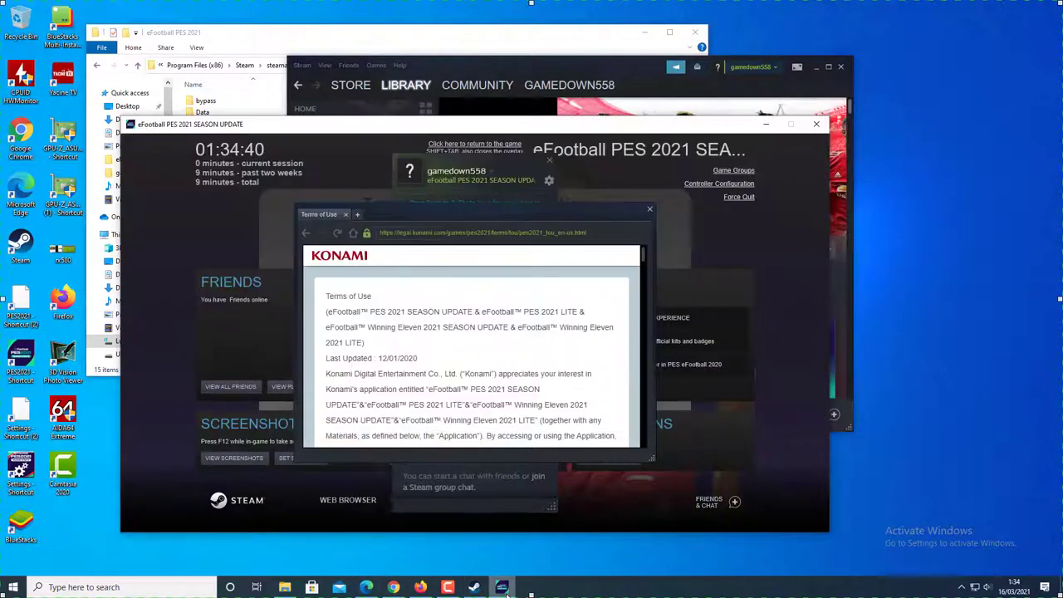
{"action": "left_click", "coordinate": [503, 590]}
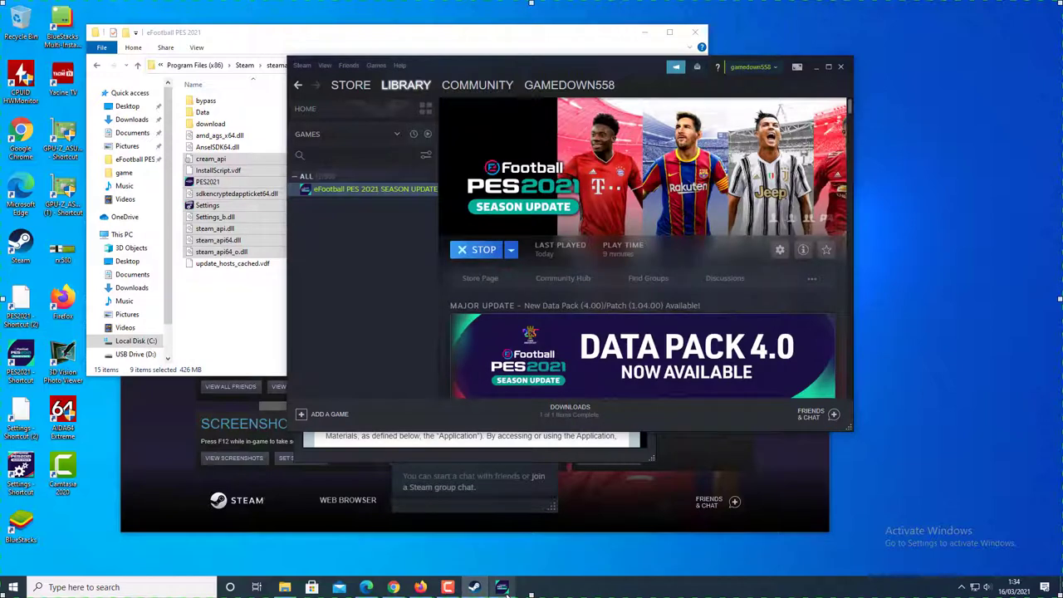
{"action": "left_click", "coordinate": [503, 588]}
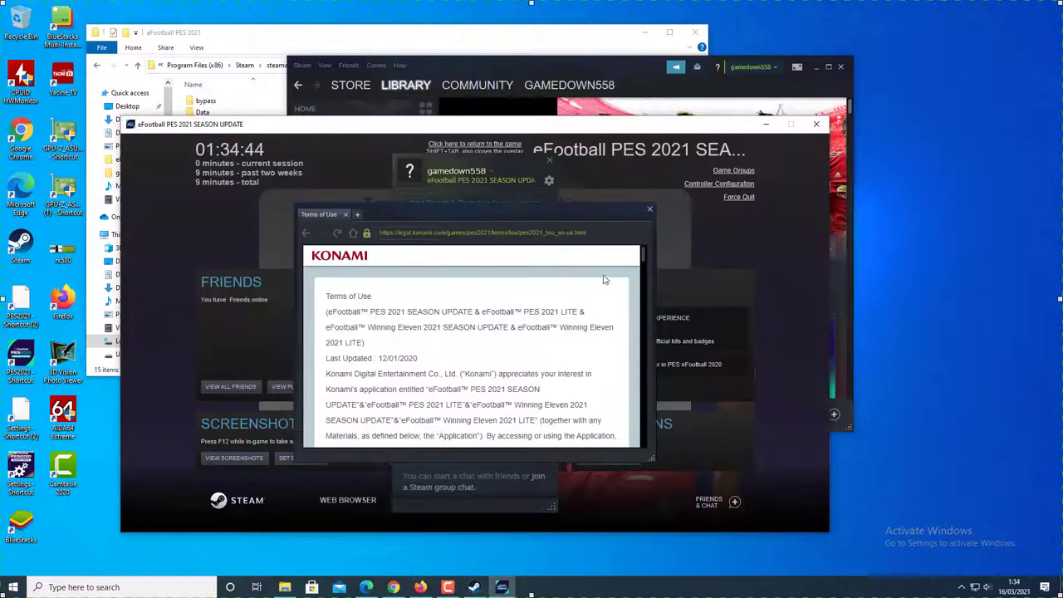
{"action": "left_click", "coordinate": [650, 211]}
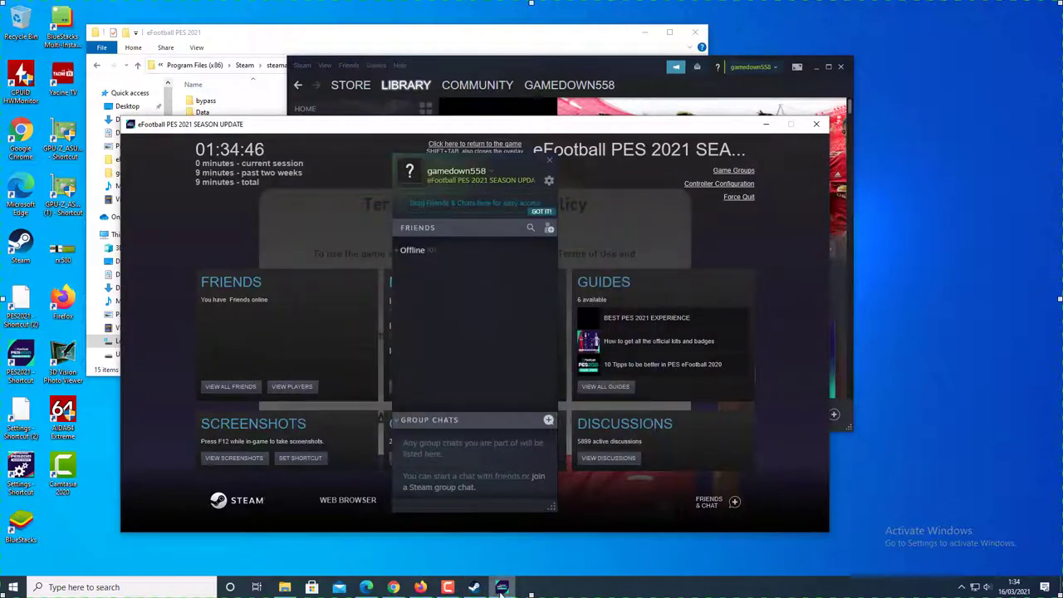
{"action": "left_click", "coordinate": [503, 588]}
{"action": "left_click", "coordinate": [503, 588]}
{"action": "left_click", "coordinate": [738, 198]}
{"action": "left_click", "coordinate": [498, 348]}
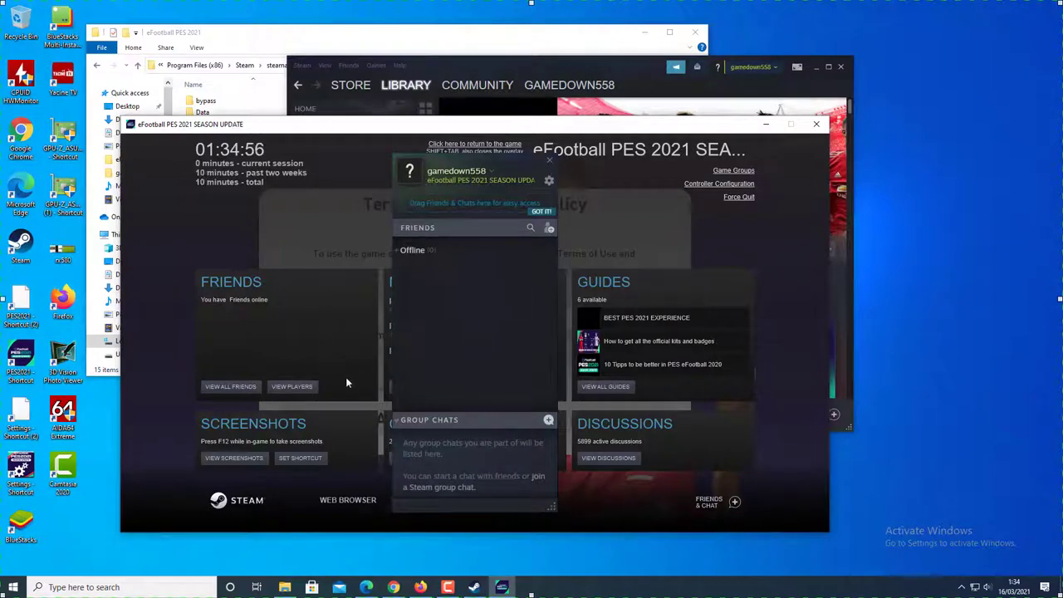
{"action": "left_click", "coordinate": [502, 588]}
{"action": "left_click", "coordinate": [550, 162]}
{"action": "left_click", "coordinate": [477, 146]}
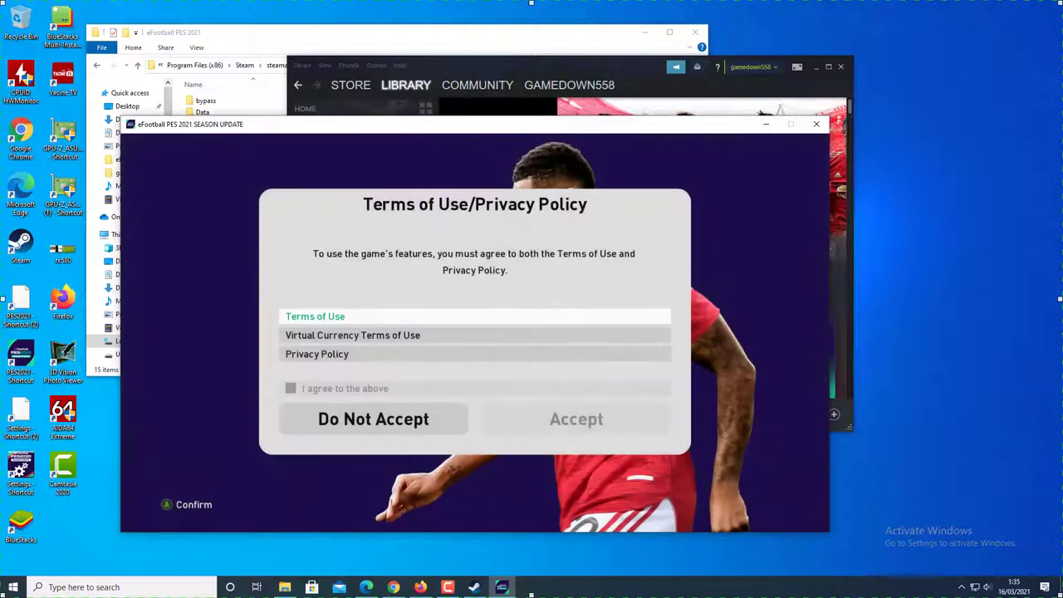
- Open the Virtual Currency Terms of Use and the Privacy Policy in turn, returning to the game after each
{"action": "key", "text": "Down"}
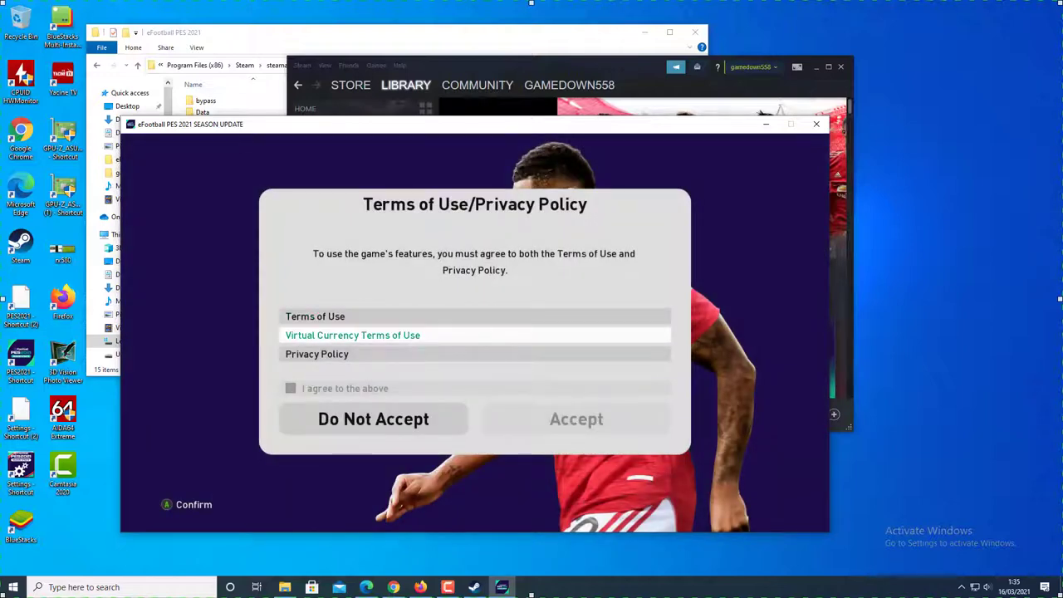
{"action": "key", "text": "Return"}
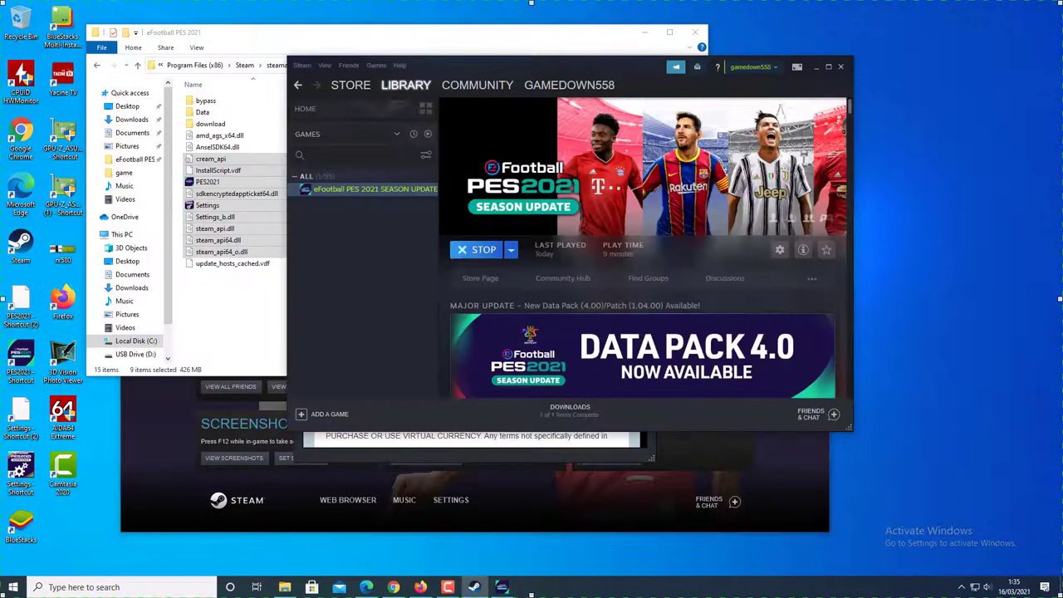
{"action": "left_click", "coordinate": [569, 505]}
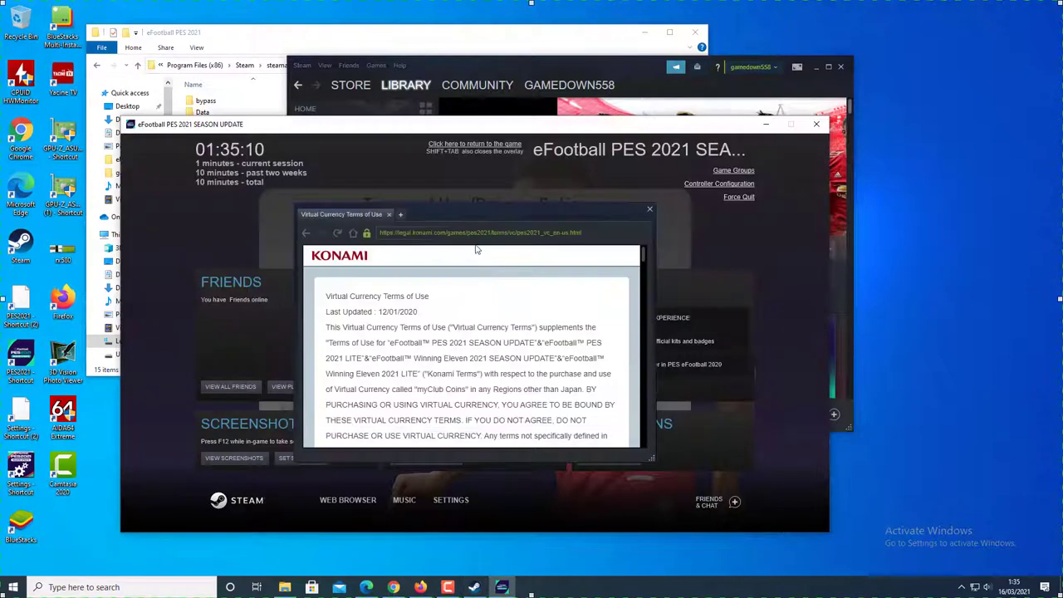
{"action": "left_click", "coordinate": [473, 145]}
{"action": "mouse_move", "coordinate": [285, 587]}
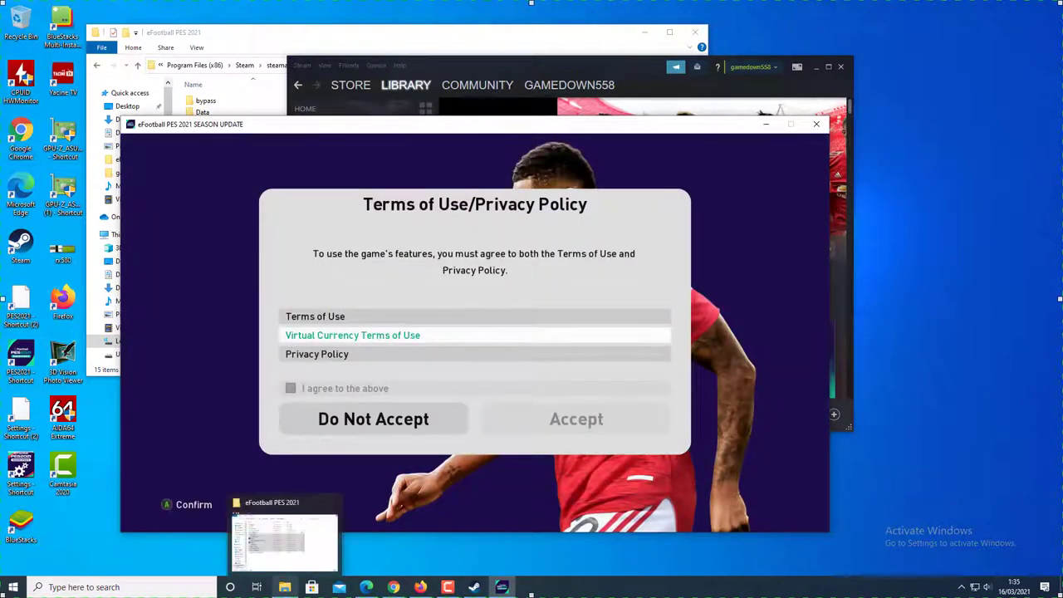
{"action": "key", "text": "Down"}
{"action": "key", "text": "Return"}
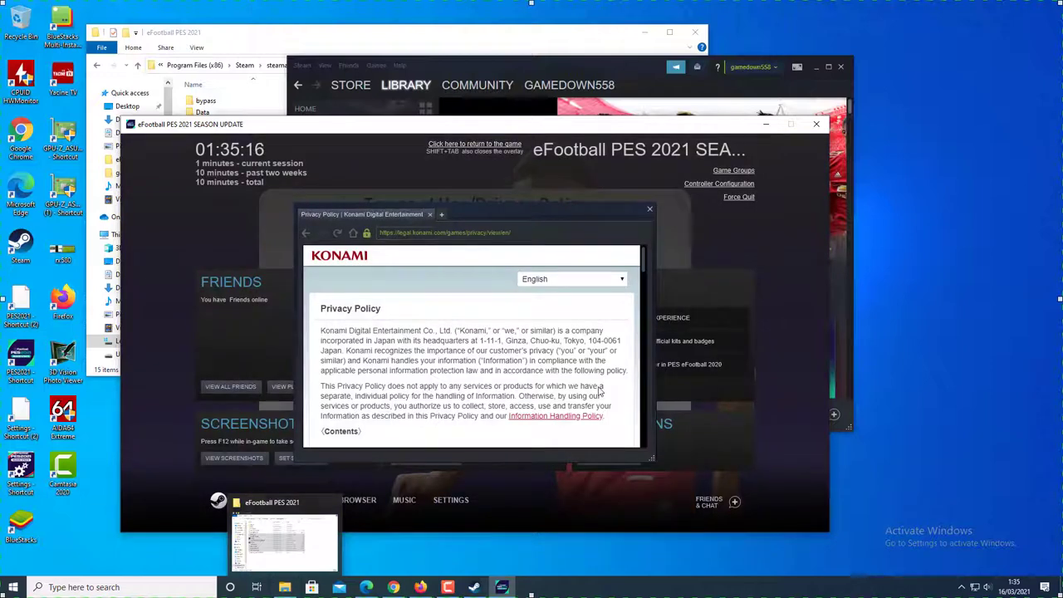
{"action": "left_click", "coordinate": [475, 145]}
- Agree to the Terms of Use and Privacy Policy and accept them
{"action": "key", "text": "Return"}
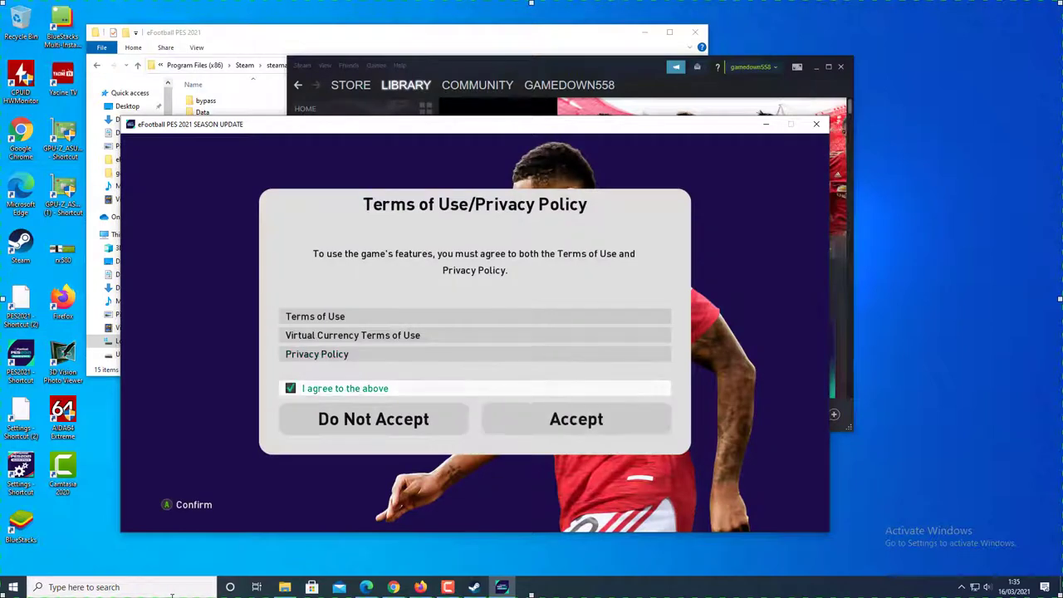
{"action": "key", "text": "Down"}
{"action": "key", "text": "Return"}
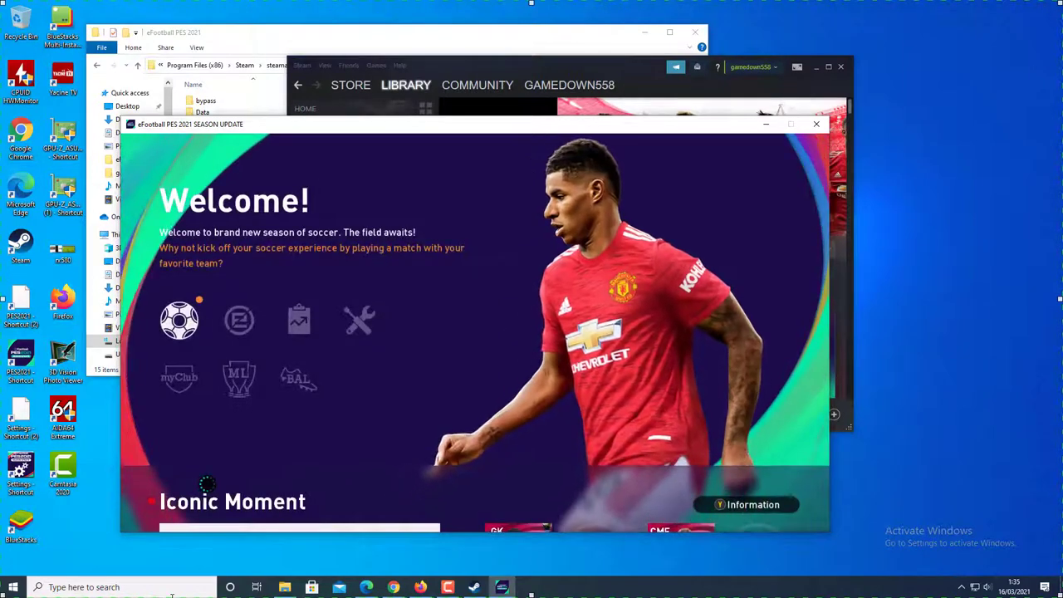
- Acknowledge all the announcement and campaign notices shown over the main menu
{"action": "key", "text": "Return"}
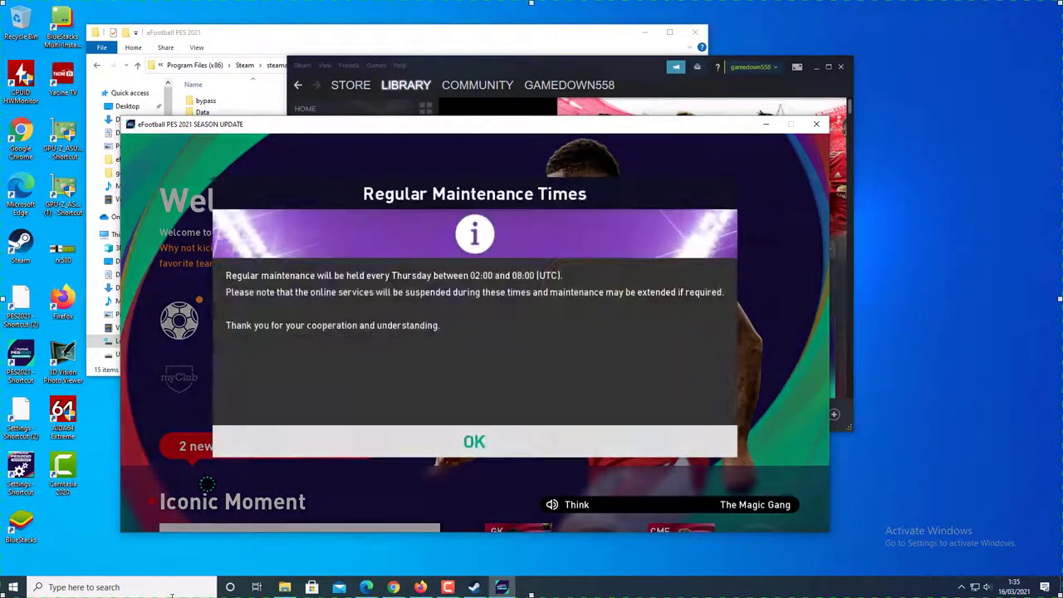
{"action": "key", "text": "Return"}
{"action": "key", "text": "Return"}
{"action": "key", "text": "Return"}
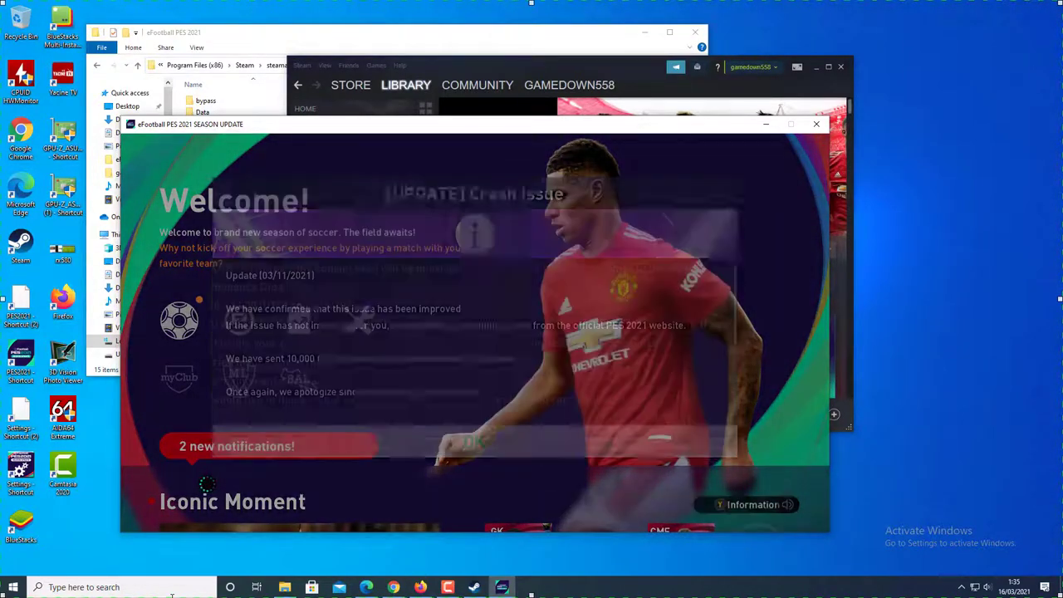
{"action": "key", "text": "Return"}
{"action": "key", "text": "Return"}
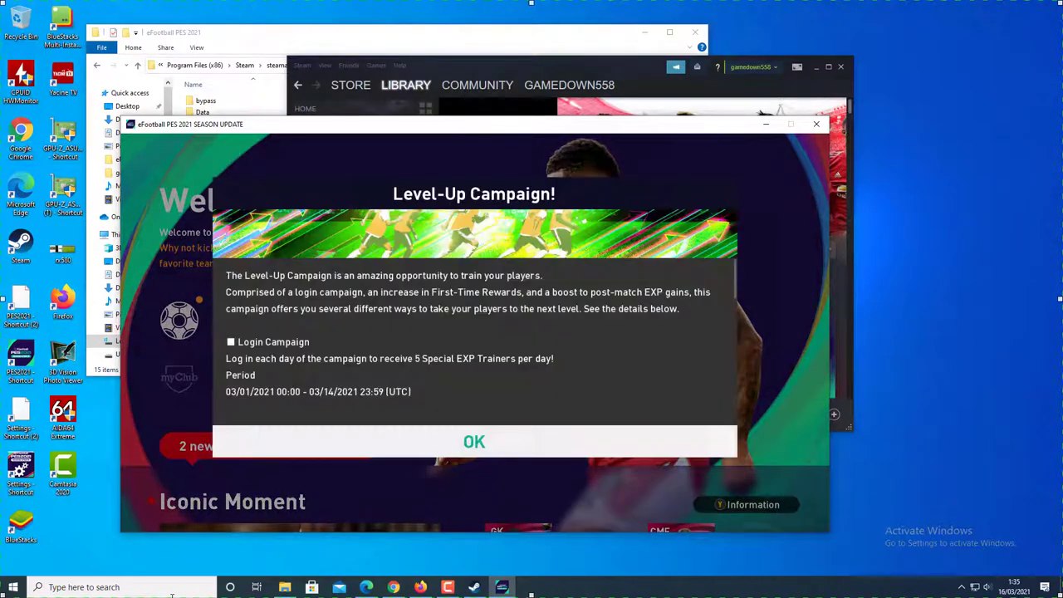
{"action": "key", "text": "Return"}
{"action": "key", "text": "Return"}
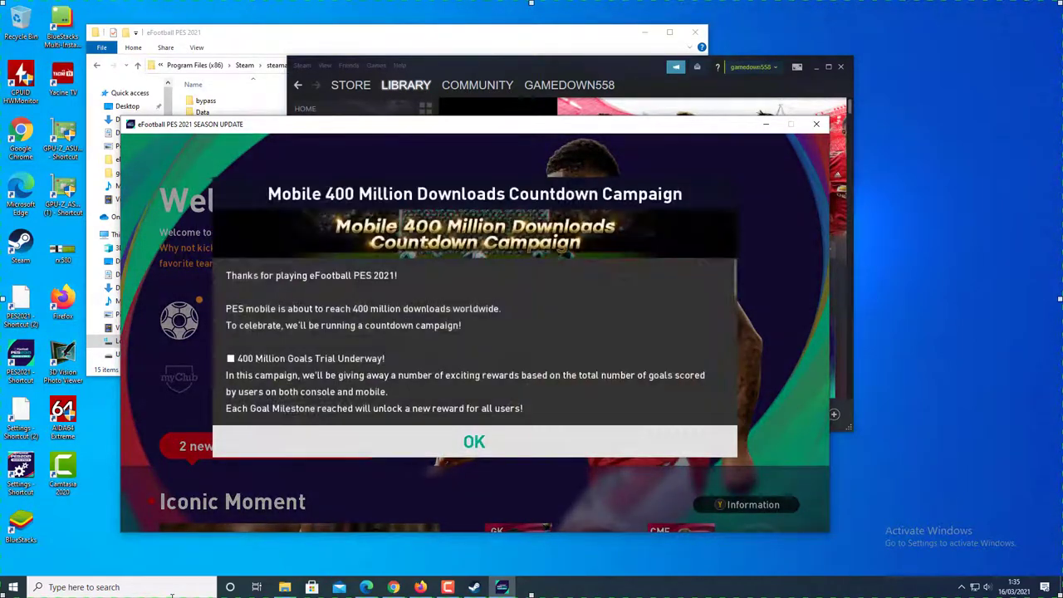
{"action": "key", "text": "Return"}
{"action": "key", "text": "Return"}
{"action": "key", "text": "Return"}
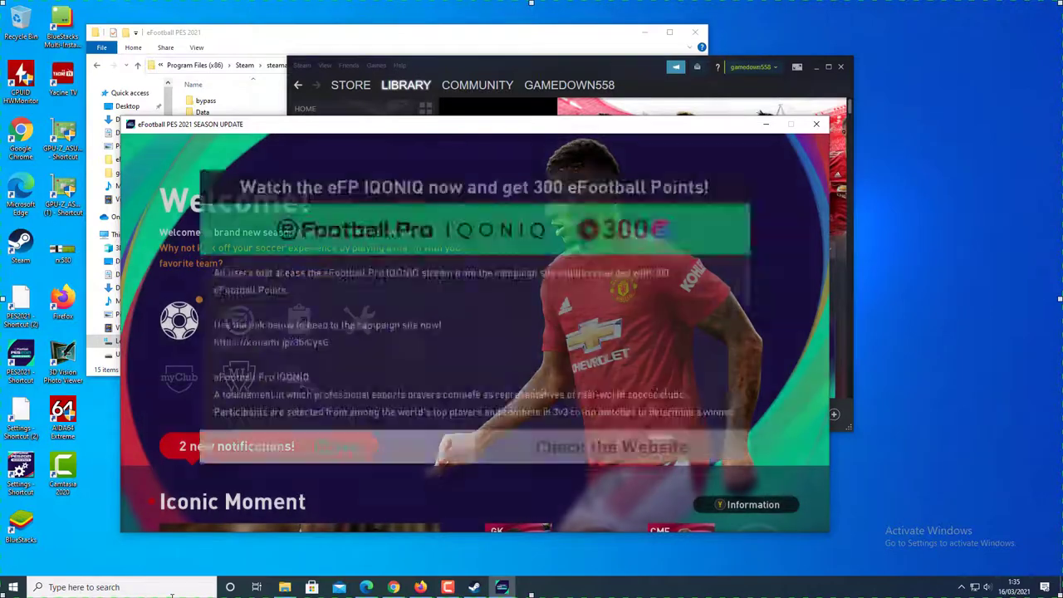
{"action": "key", "text": "Return"}
{"action": "key", "text": "Return"}
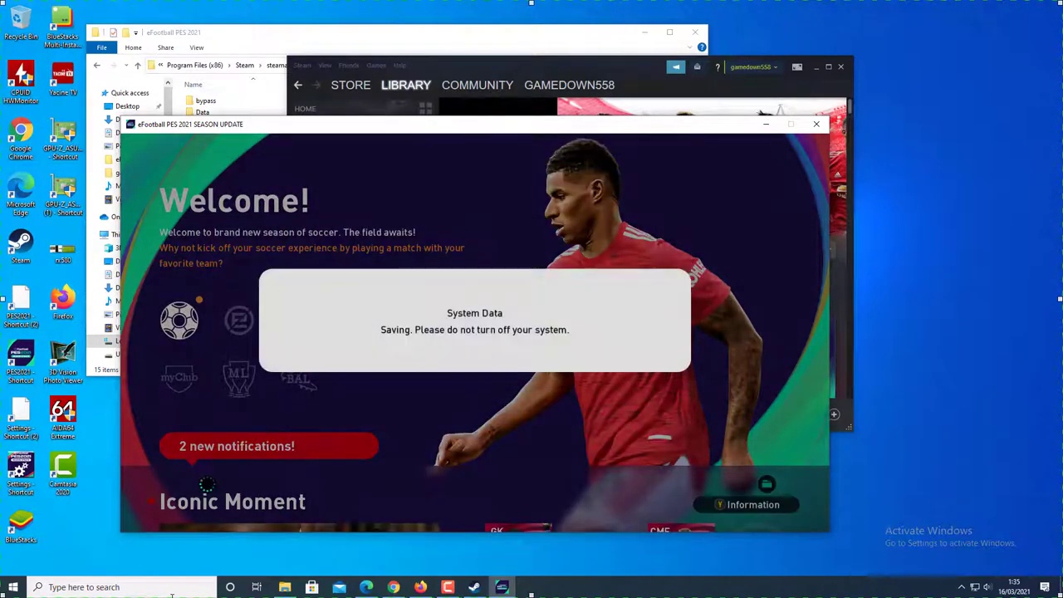
{"action": "key", "text": "Right"}
{"action": "key", "text": "Left"}
{"action": "key", "text": "Return"}
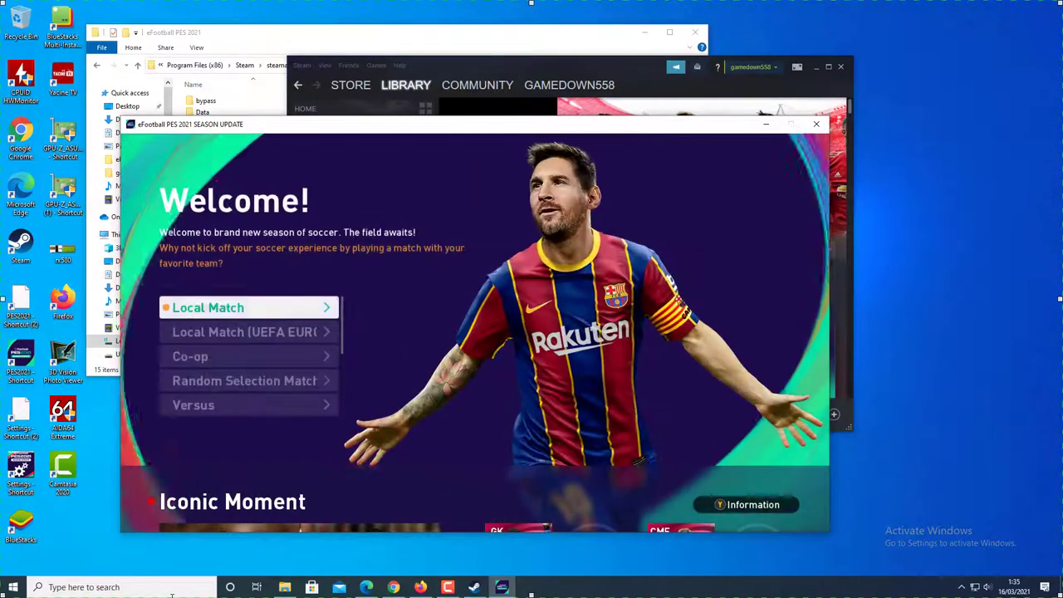
{"action": "key", "text": "Escape"}
{"action": "key", "text": "Return"}
{"action": "key", "text": "Escape"}
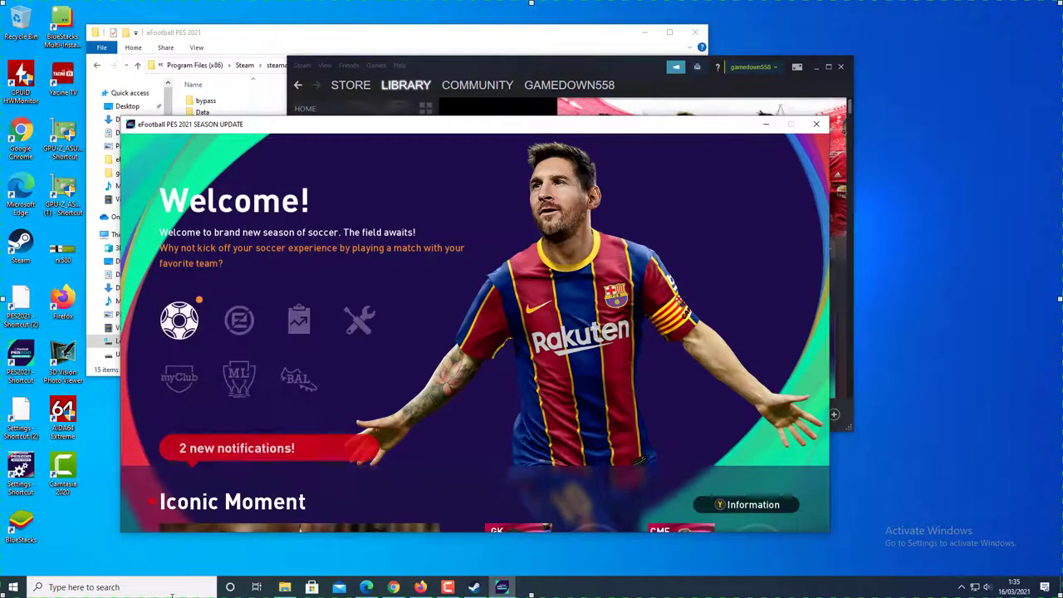
- Enter the online lobby mode from the match options and try the EU-01-EN server
{"action": "key", "text": "Return"}
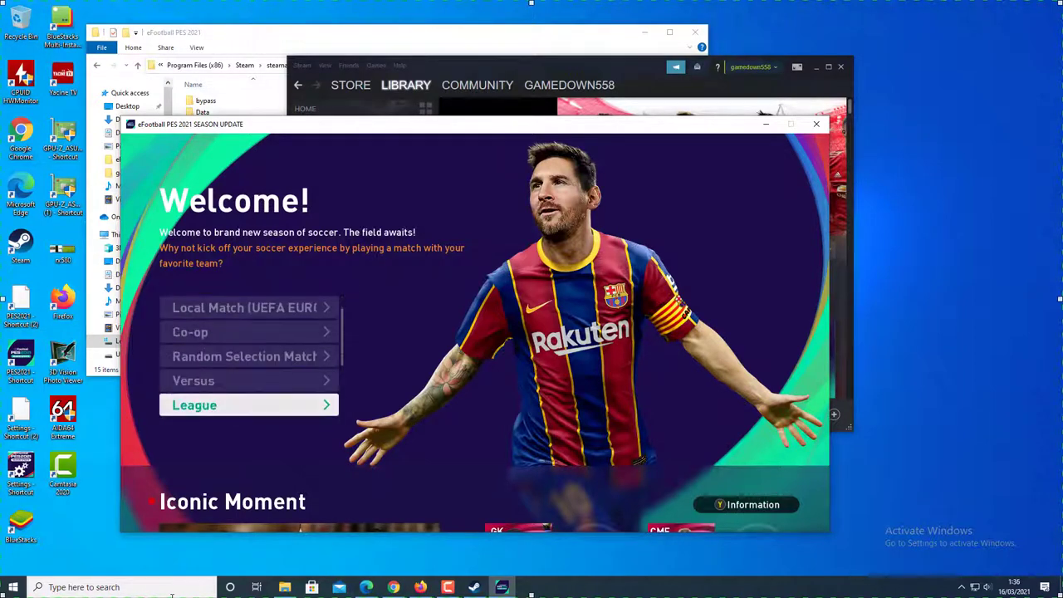
{"action": "key", "text": "Return"}
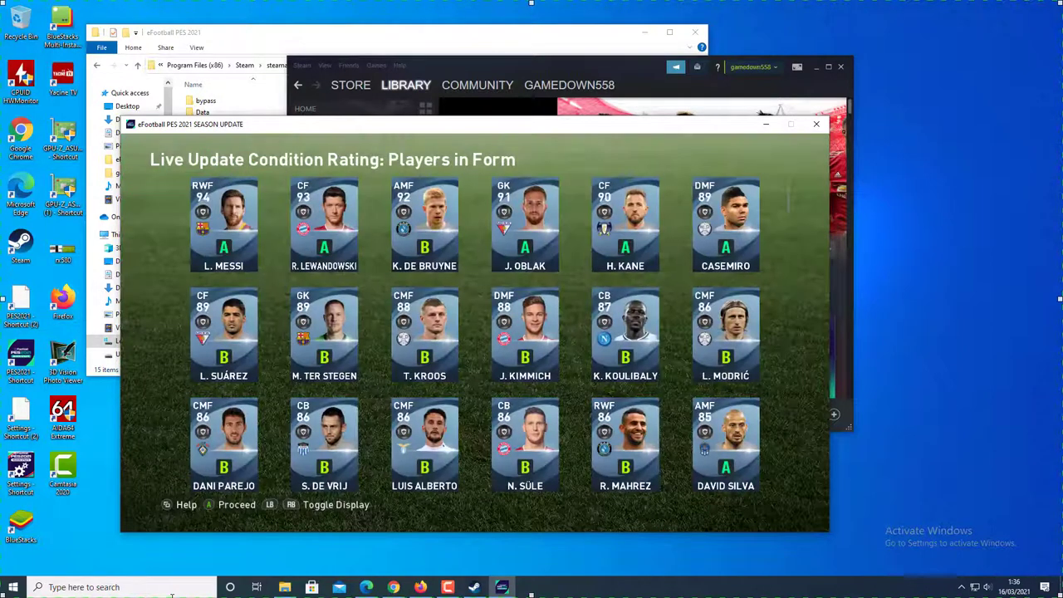
{"action": "key", "text": "Return"}
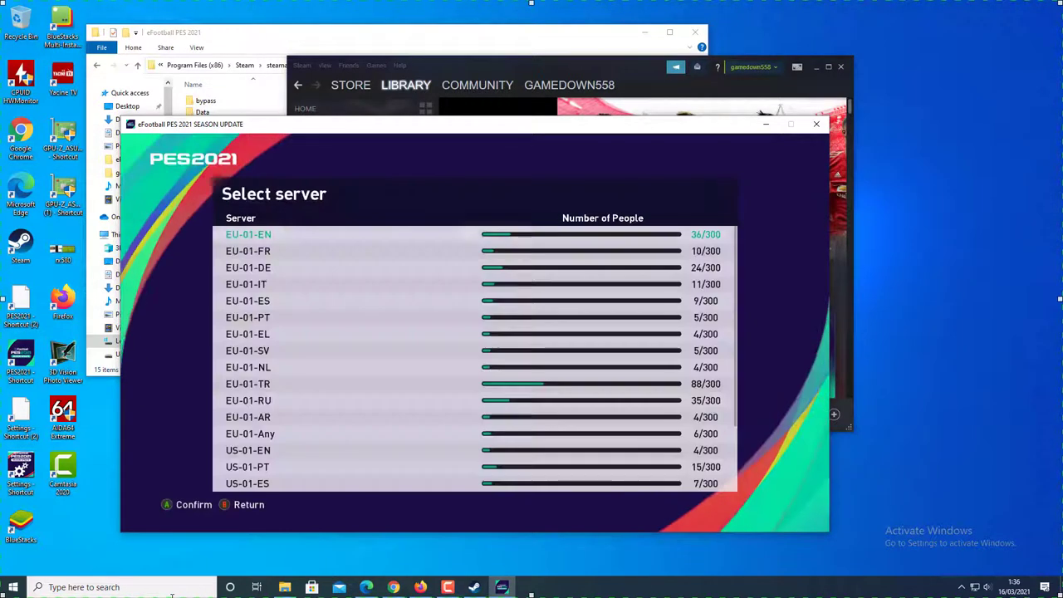
{"action": "key", "text": "Return"}
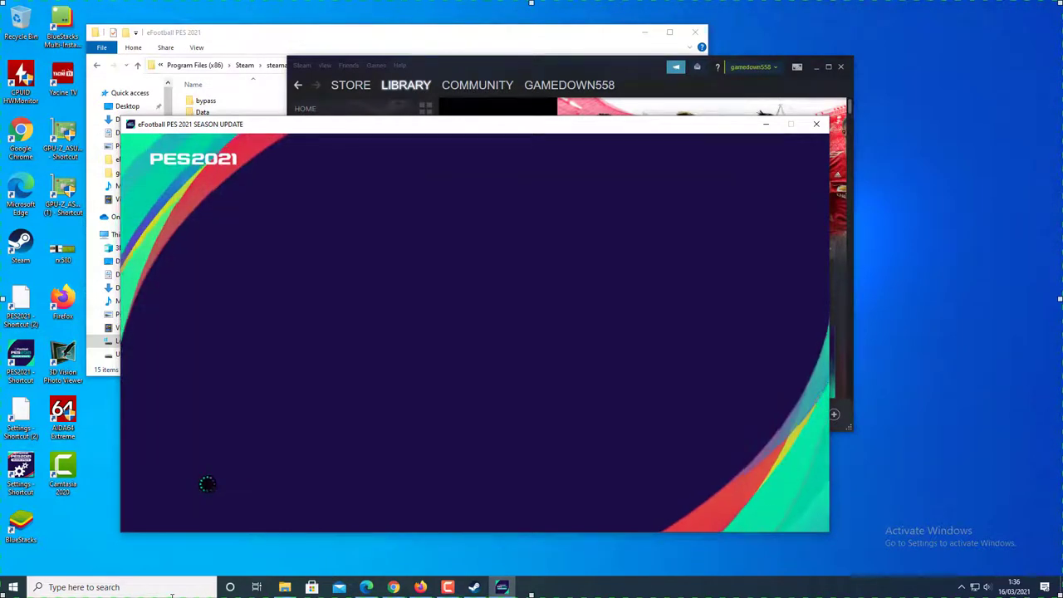
{"action": "key", "text": "Return"}
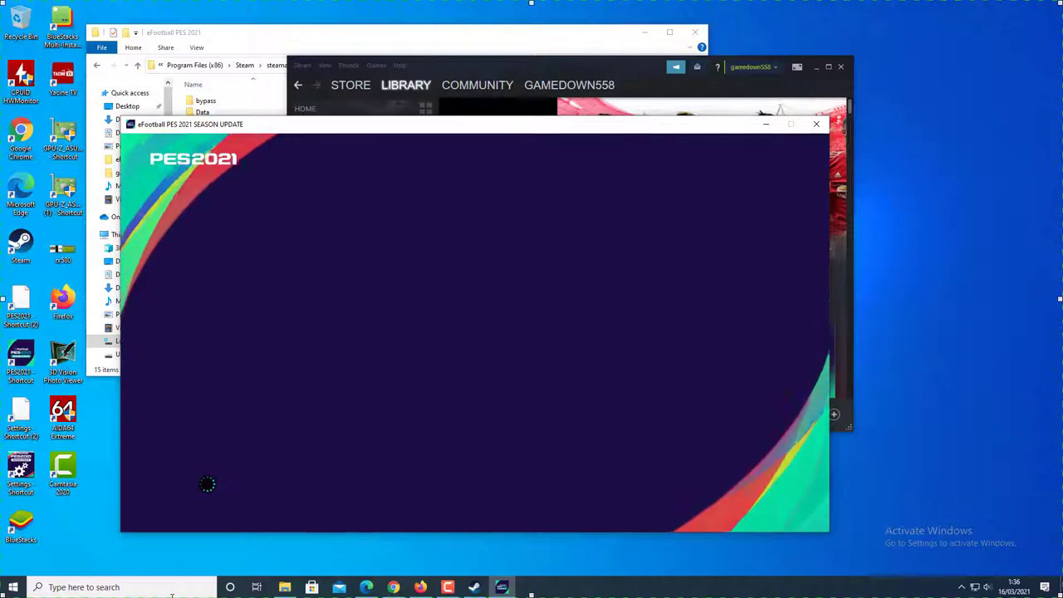
- Connect to the AS-01-Any server and enter its Any-02 lobby
{"action": "key", "text": "Down"}
{"action": "key", "text": "Down"}
{"action": "key", "text": "Down"}
{"action": "key", "text": "Down"}
{"action": "key", "text": "Down"}
{"action": "key", "text": "Down"}
{"action": "key", "text": "Down"}
{"action": "key", "text": "Down"}
{"action": "key", "text": "Down"}
{"action": "key", "text": "Down"}
{"action": "key", "text": "Down"}
{"action": "key", "text": "Down"}
{"action": "key", "text": "Down"}
{"action": "key", "text": "Down"}
{"action": "key", "text": "Down"}
{"action": "key", "text": "Down"}
{"action": "key", "text": "Down"}
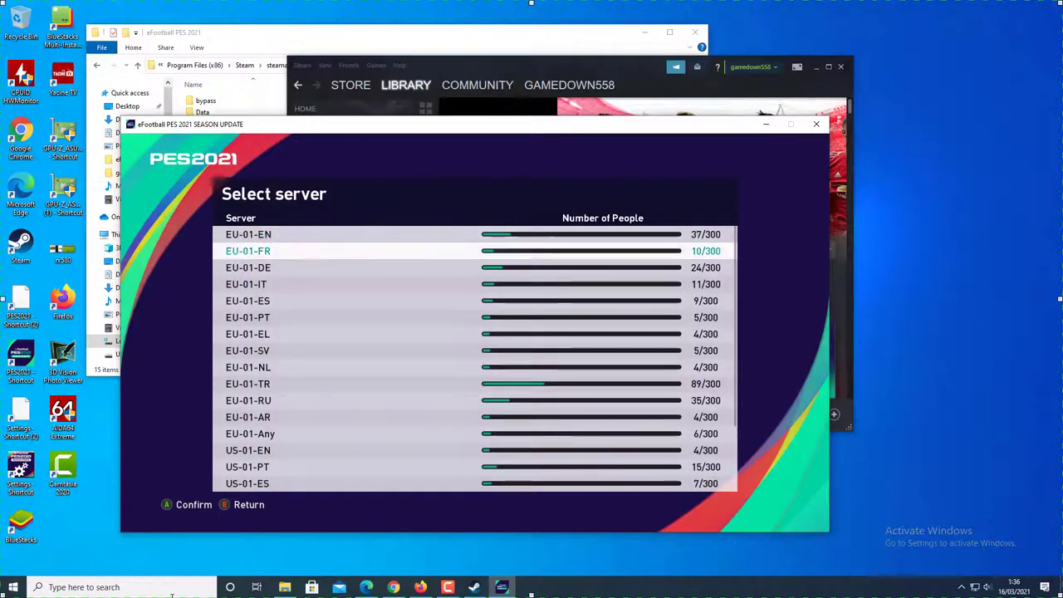
{"action": "key", "text": "Down"}
{"action": "key", "text": "Down"}
{"action": "key", "text": "Down"}
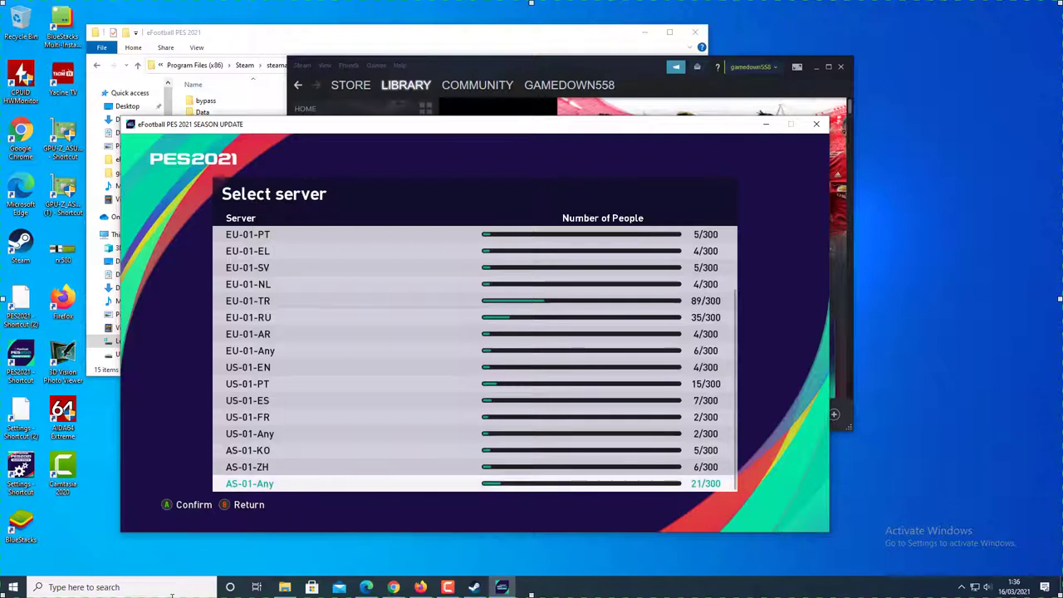
{"action": "key", "text": "Return"}
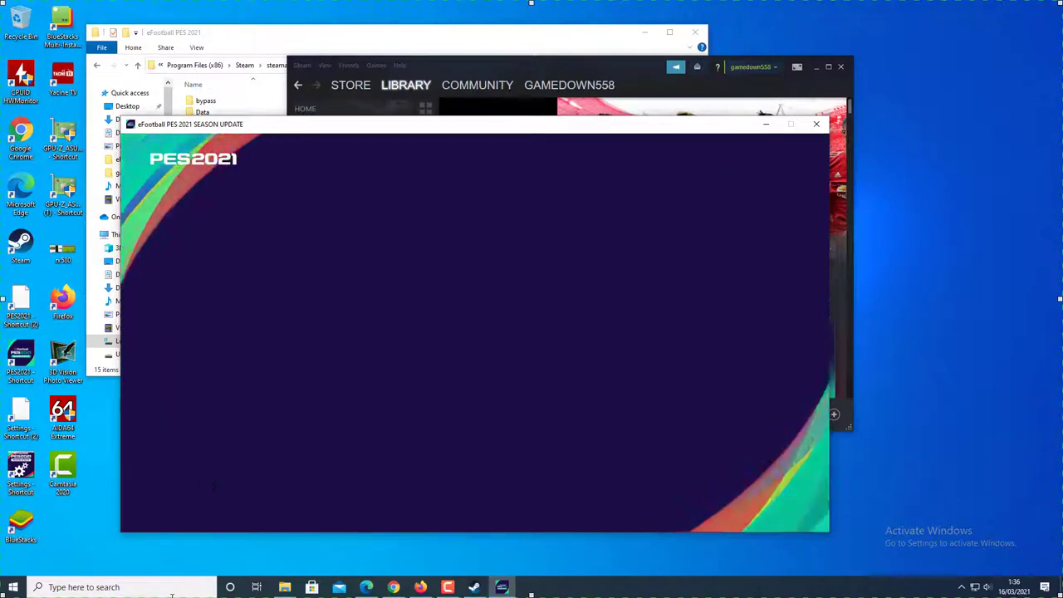
{"action": "key", "text": "Down"}
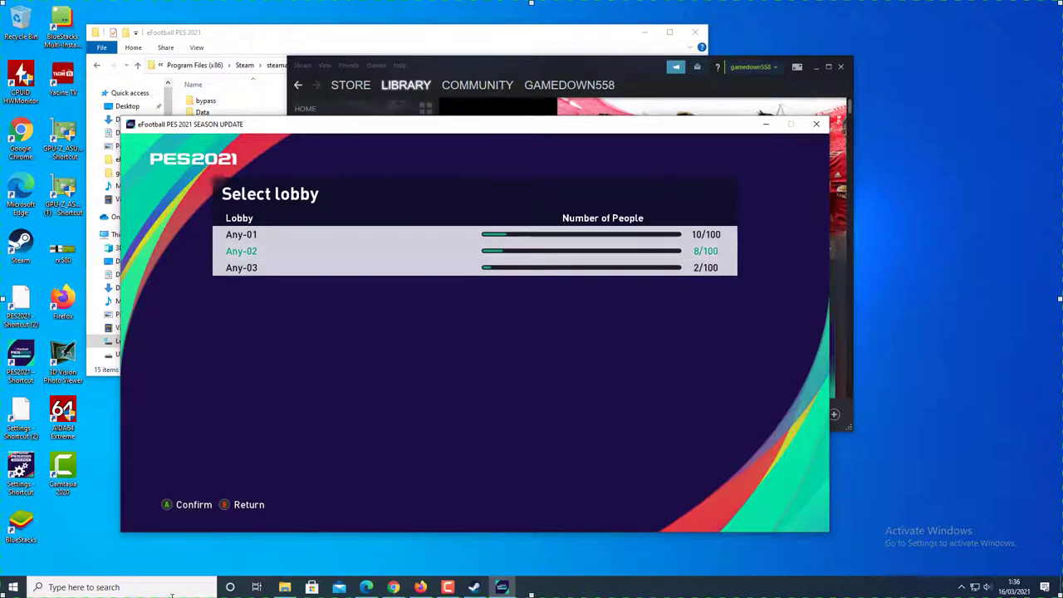
{"action": "key", "text": "Return"}
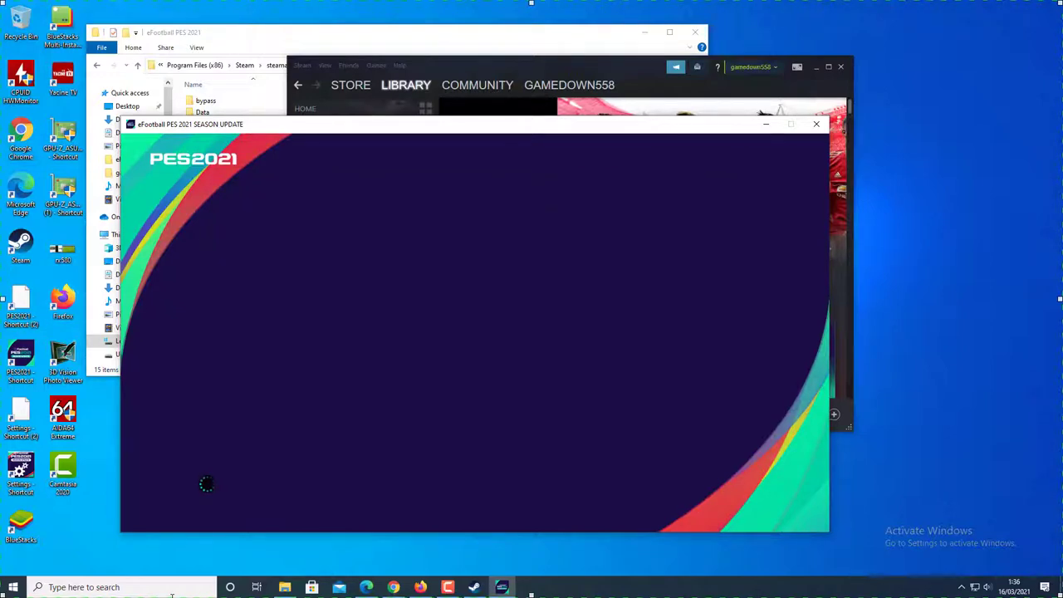
- Browse the available rooms and their capacities in the Any-02 lobby's Match Room List
{"action": "key", "text": "Down"}
{"action": "key", "text": "Down"}
{"action": "key", "text": "Down"}
{"action": "key", "text": "Down"}
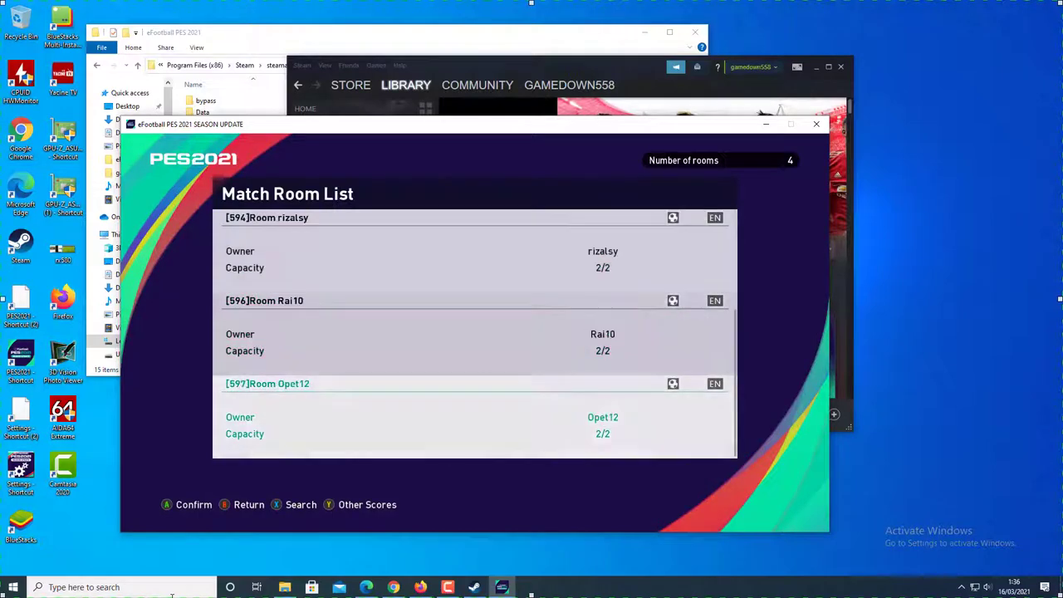
{"action": "key", "text": "Up"}
{"action": "key", "text": "Up"}
{"action": "key", "text": "Up"}
{"action": "key", "text": "Up"}
{"action": "key", "text": "Down"}
{"action": "key", "text": "Down"}
{"action": "key", "text": "Down"}
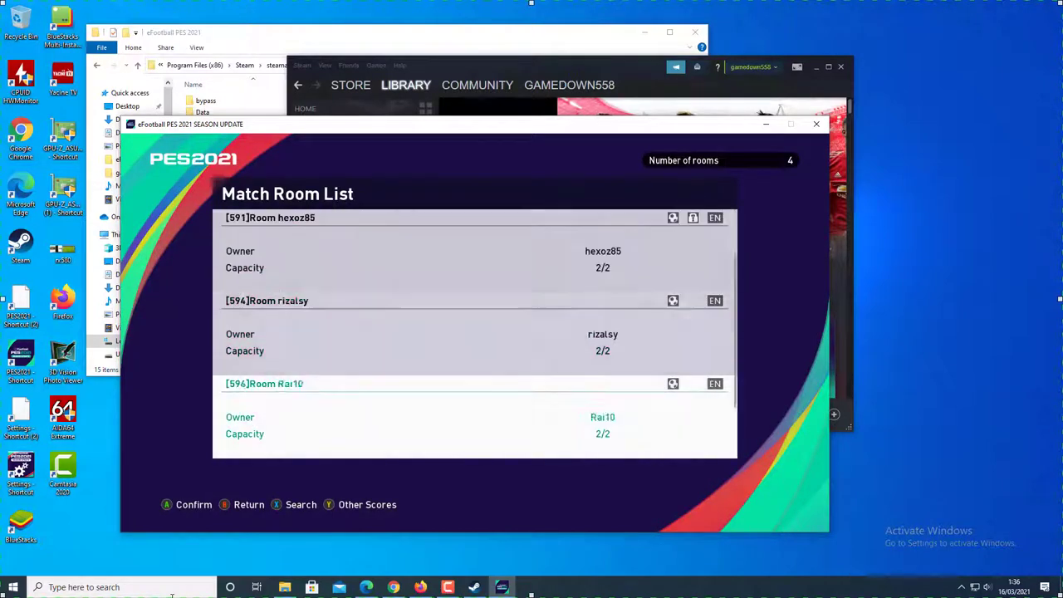
- Set up a new match room from the Match Room List
{"action": "key", "text": "Down"}
{"action": "key", "text": "Up"}
{"action": "key", "text": "Up"}
{"action": "key", "text": "Up"}
{"action": "key", "text": "Up"}
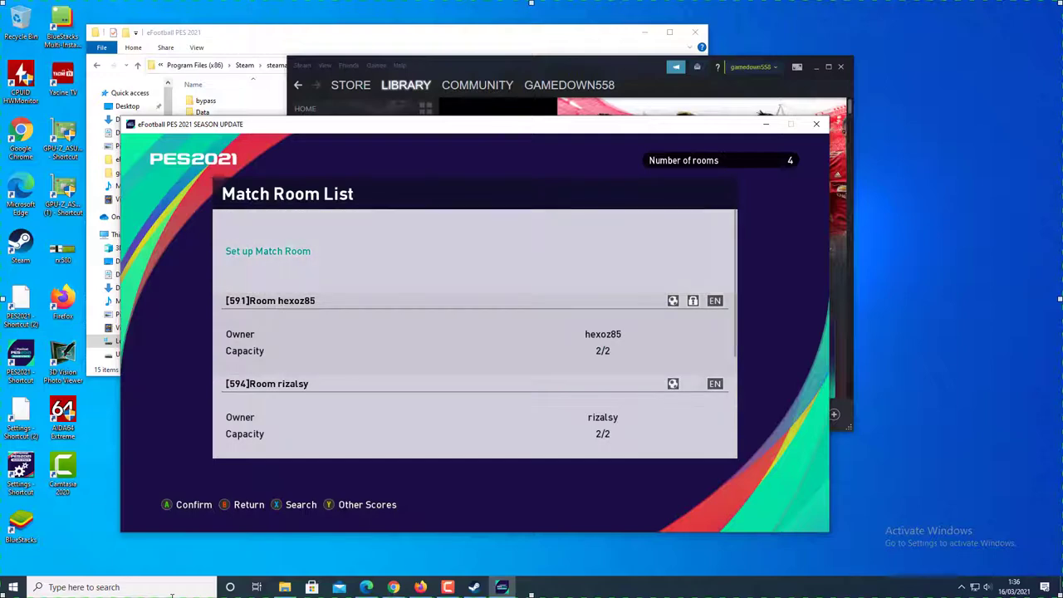
{"action": "key", "text": "Return"}
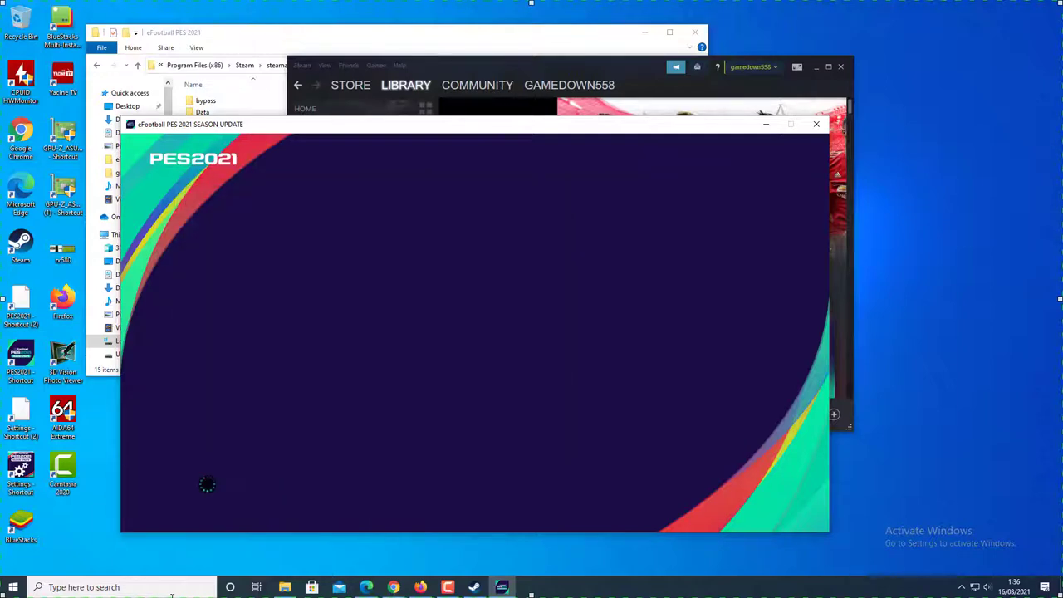
{"action": "key", "text": "Escape"}
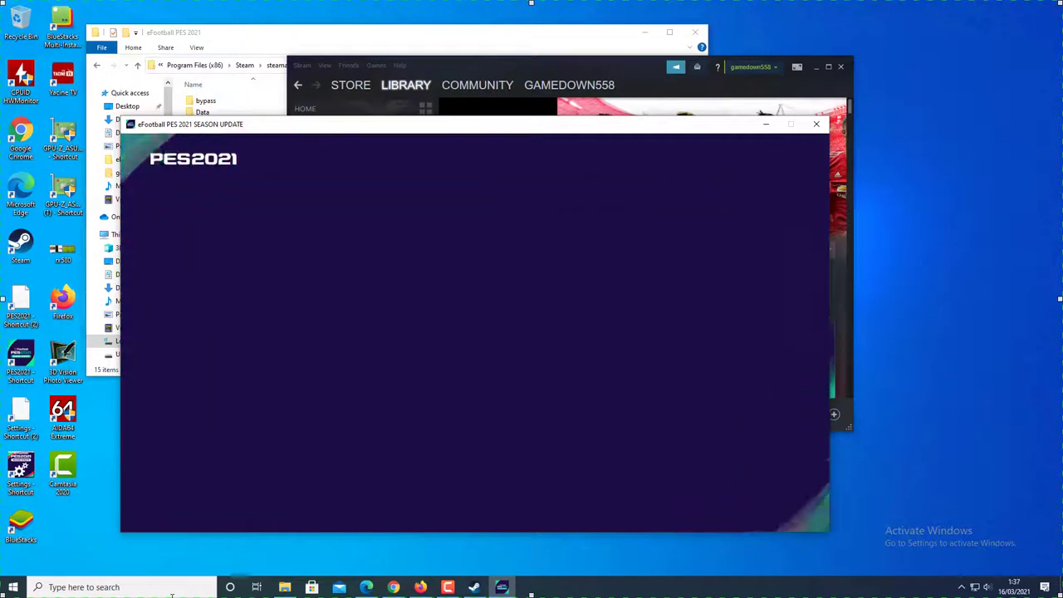
{"action": "key", "text": "Escape"}
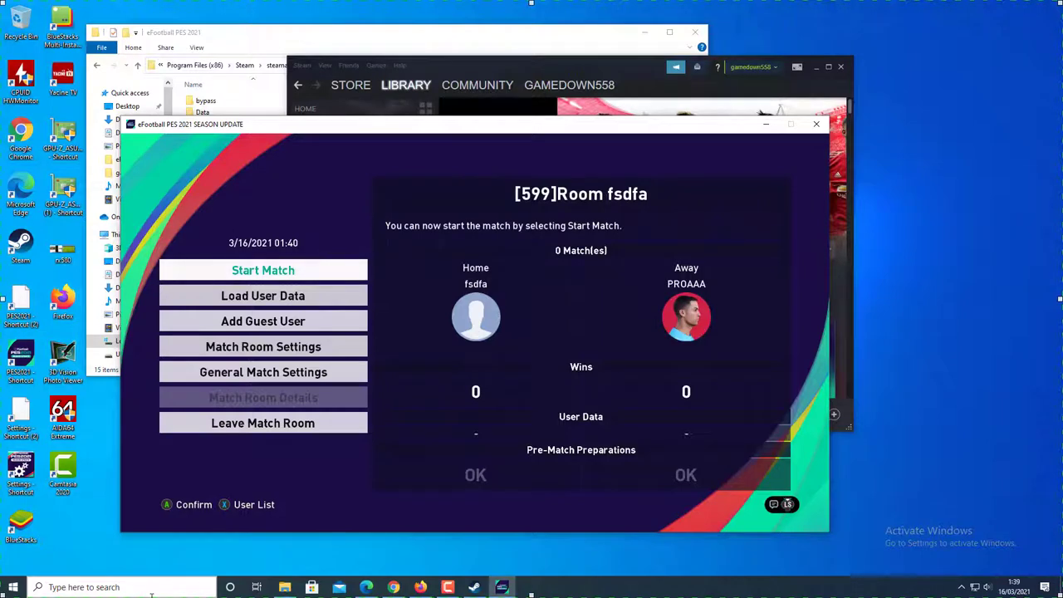
- Start the room's match and select Serie A TIM as the home side's league
{"action": "key", "text": "Return"}
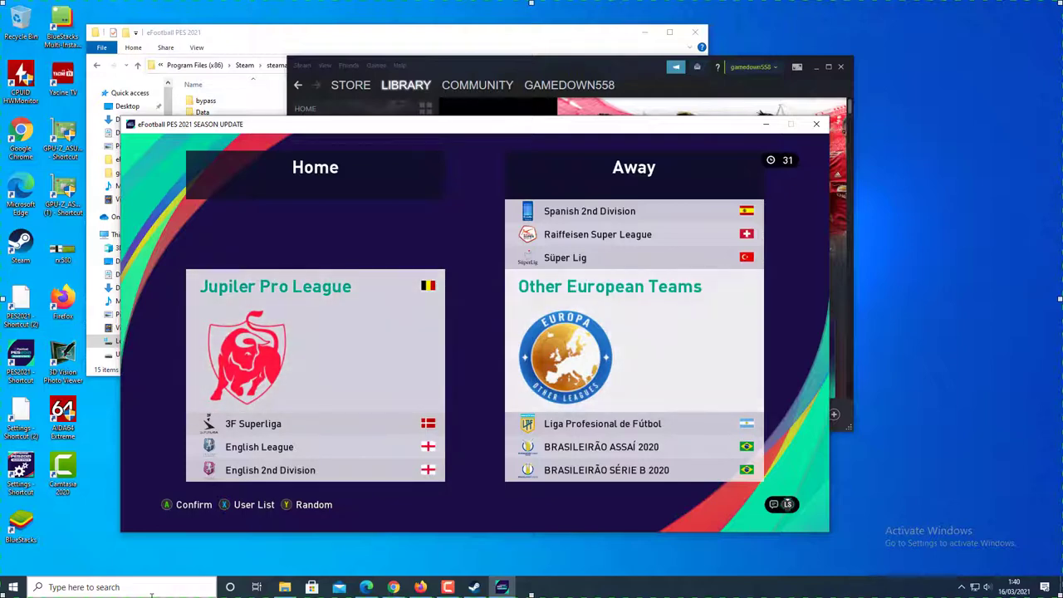
{"action": "key", "text": "Return"}
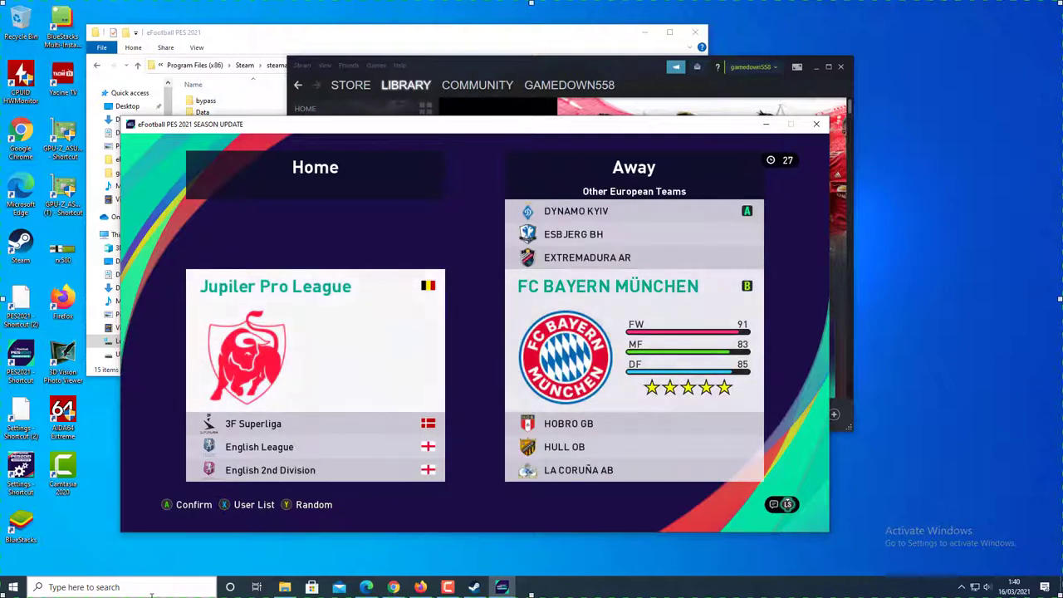
{"action": "key", "text": "Down"}
{"action": "key", "text": "Down"}
{"action": "key", "text": "Down"}
{"action": "key", "text": "Down"}
{"action": "key", "text": "Down"}
{"action": "key", "text": "Down"}
{"action": "key", "text": "Down"}
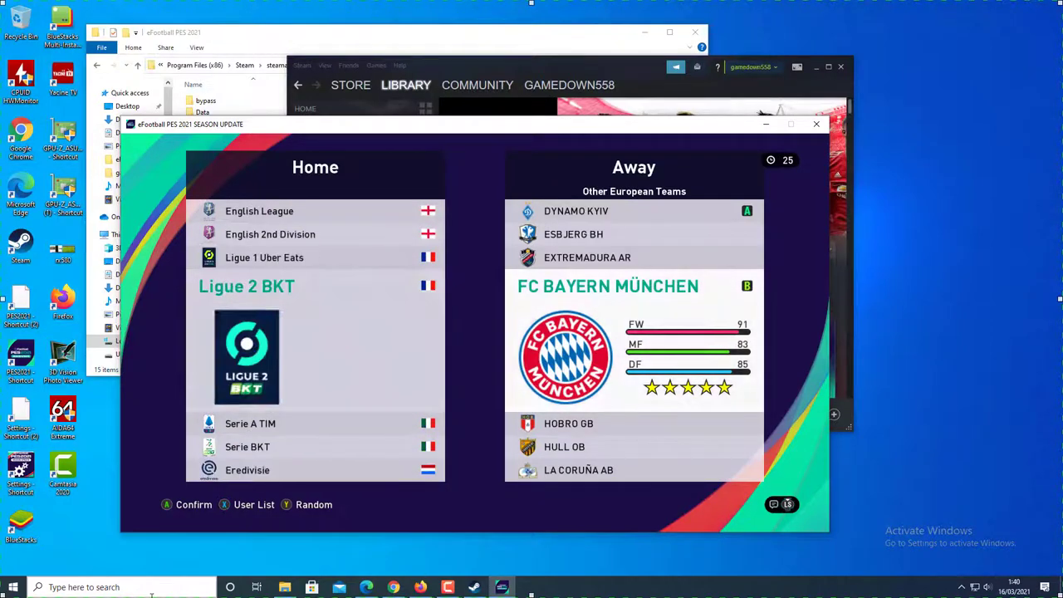
{"action": "key", "text": "Up"}
{"action": "key", "text": "Return"}
- Choose Juventus as the home team
{"action": "key", "text": "Down"}
{"action": "key", "text": "Down"}
{"action": "key", "text": "Down"}
{"action": "key", "text": "Down"}
{"action": "key", "text": "Down"}
{"action": "key", "text": "Down"}
{"action": "key", "text": "Down"}
{"action": "key", "text": "Down"}
{"action": "key", "text": "Down"}
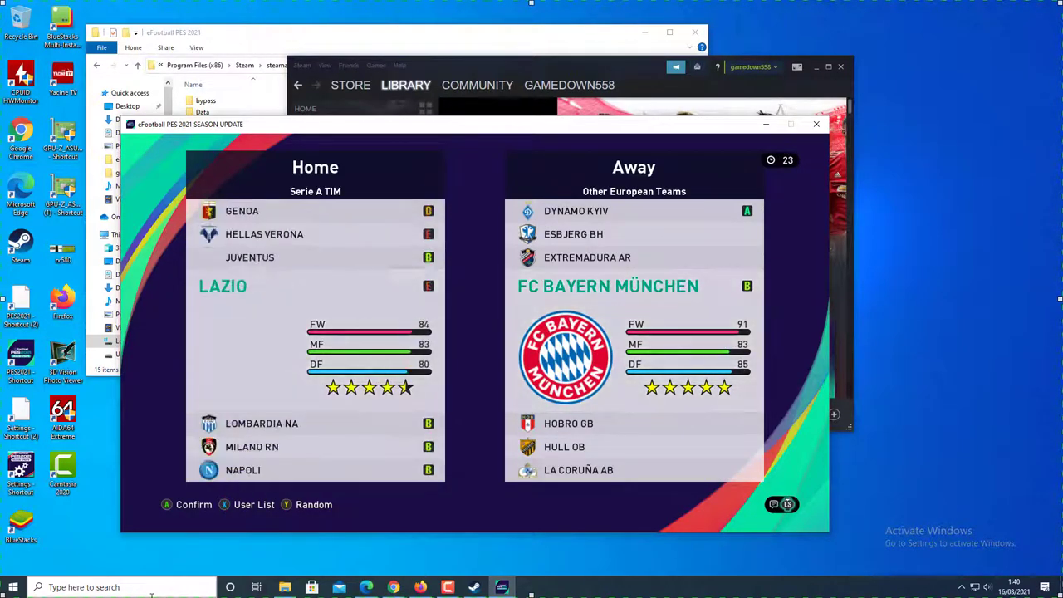
{"action": "key", "text": "Up"}
{"action": "key", "text": "Return"}
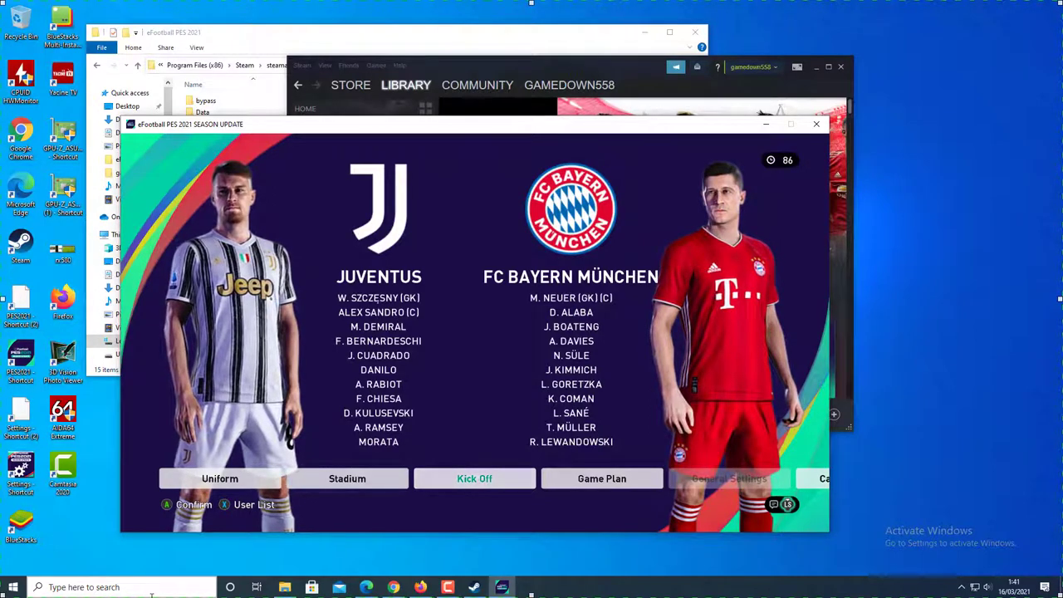
- Open Team Sheet/Edit Position in the Juventus game plan
{"action": "key", "text": "Right"}
{"action": "key", "text": "Return"}
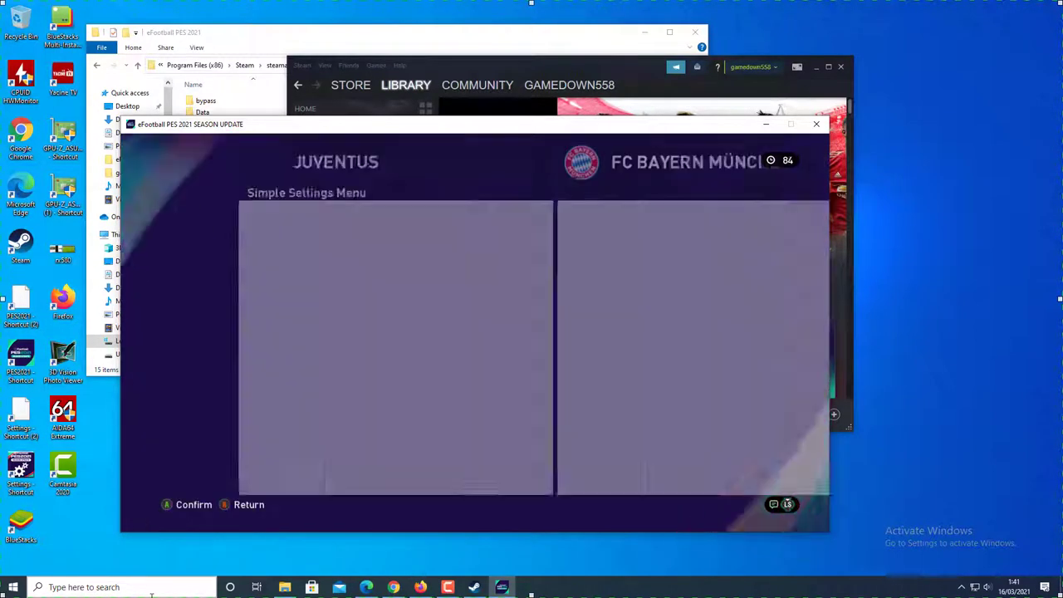
{"action": "key", "text": "Return"}
{"action": "key", "text": "Return"}
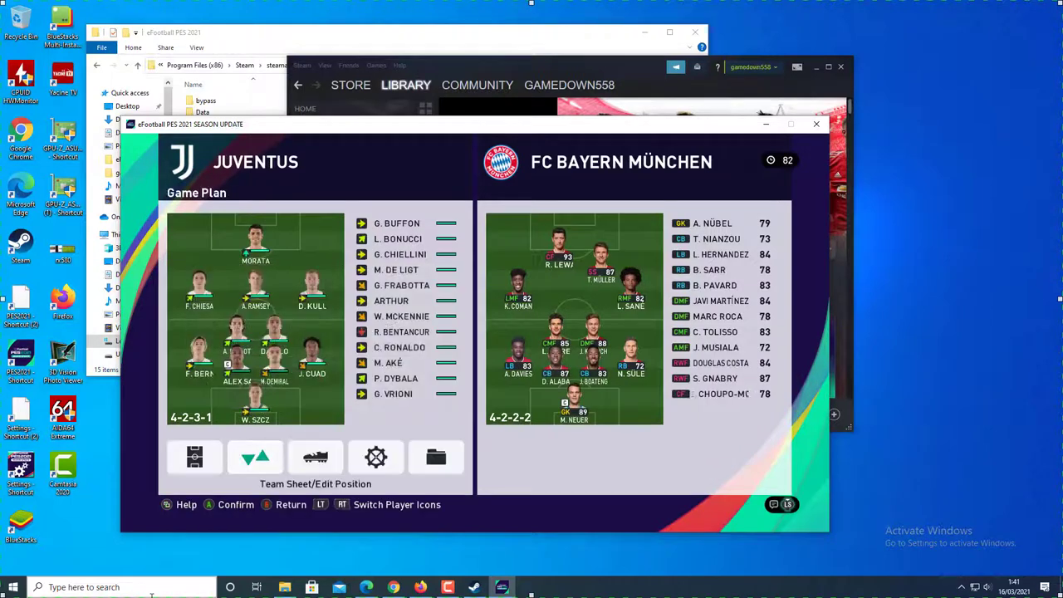
{"action": "key", "text": "Return"}
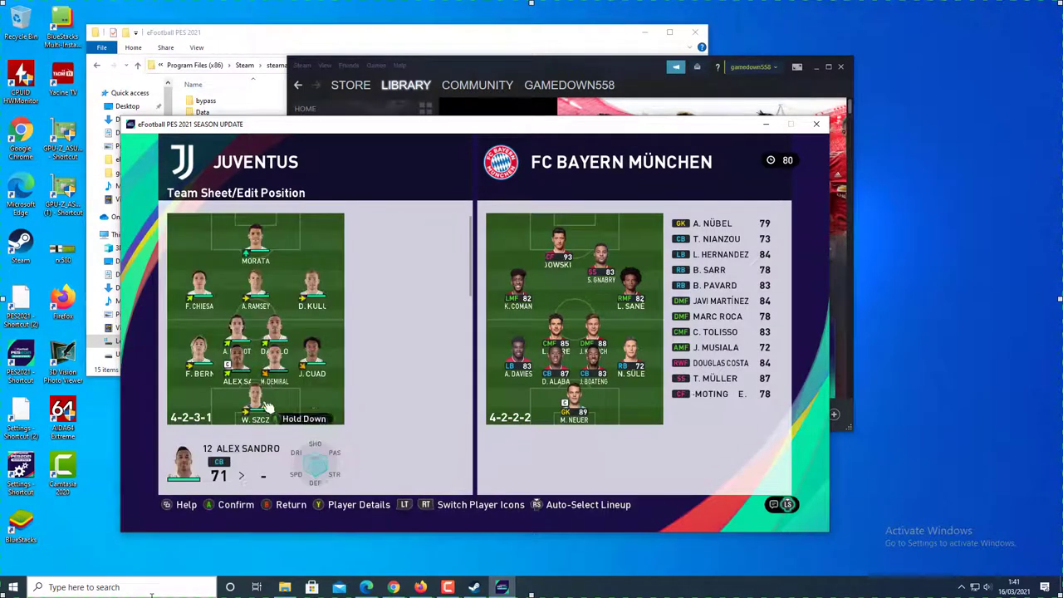
- Replace A. Ramsey with Arthur in the Juventus attacking midfield position
{"action": "key", "text": "Up"}
{"action": "key", "text": "Down"}
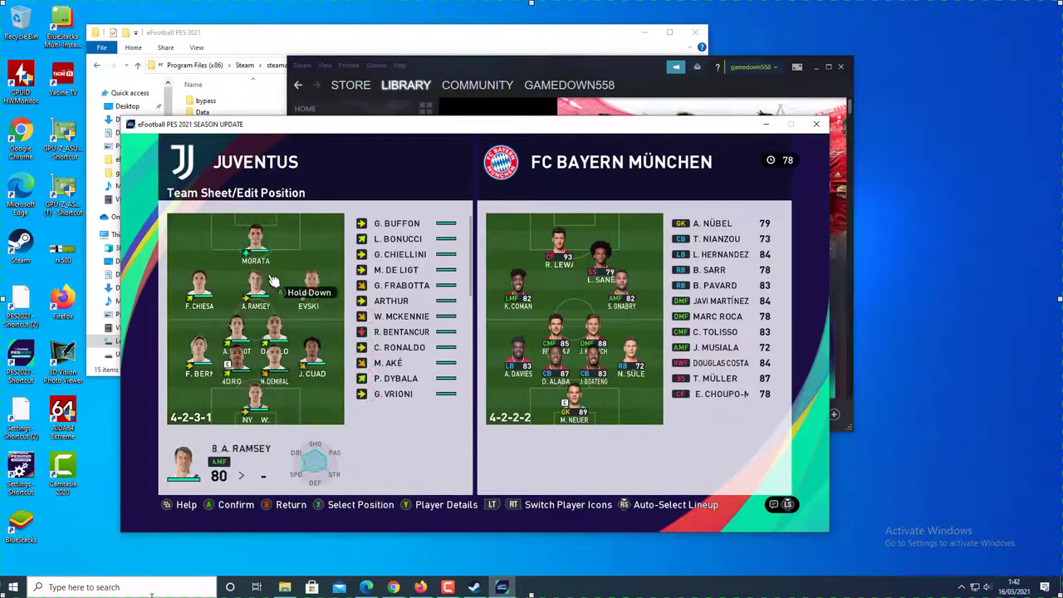
{"action": "key", "text": "Left"}
{"action": "key", "text": "Right"}
{"action": "key", "text": "Right"}
{"action": "key", "text": "Return"}
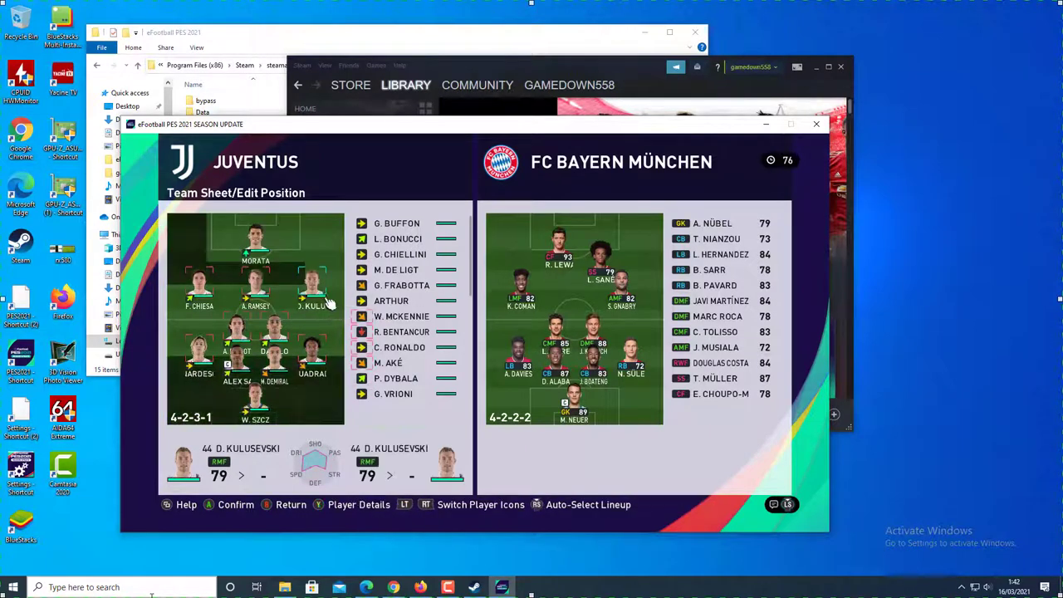
{"action": "key", "text": "Left"}
{"action": "key", "text": "Left"}
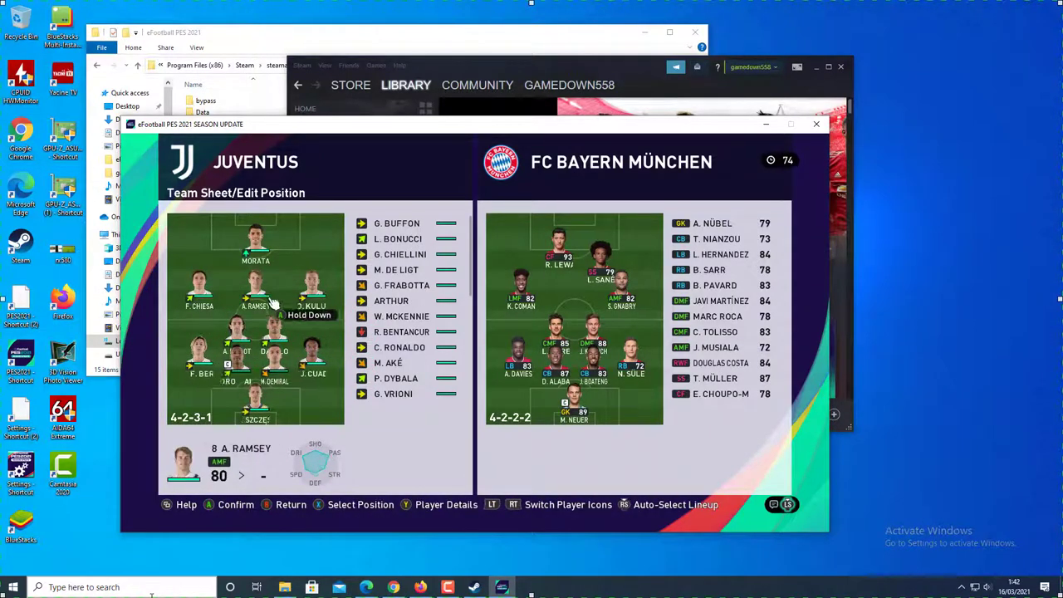
{"action": "left_click", "coordinate": [256, 286]}
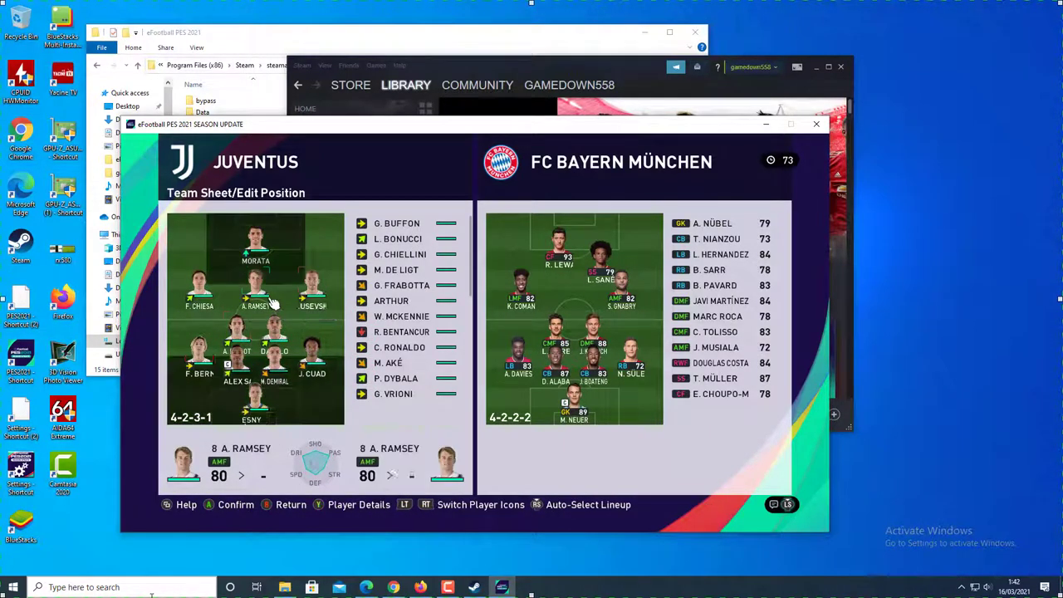
{"action": "left_click", "coordinate": [343, 302]}
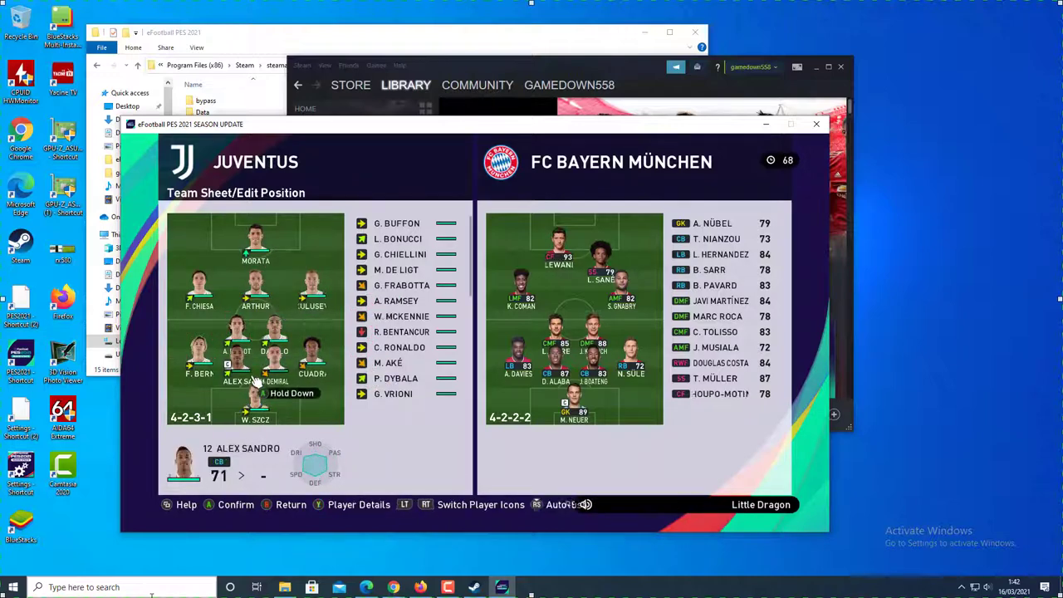
- Substitute R. Drăgușin from the reserves for M. Demiral at centre-back
{"action": "left_click", "coordinate": [309, 370]}
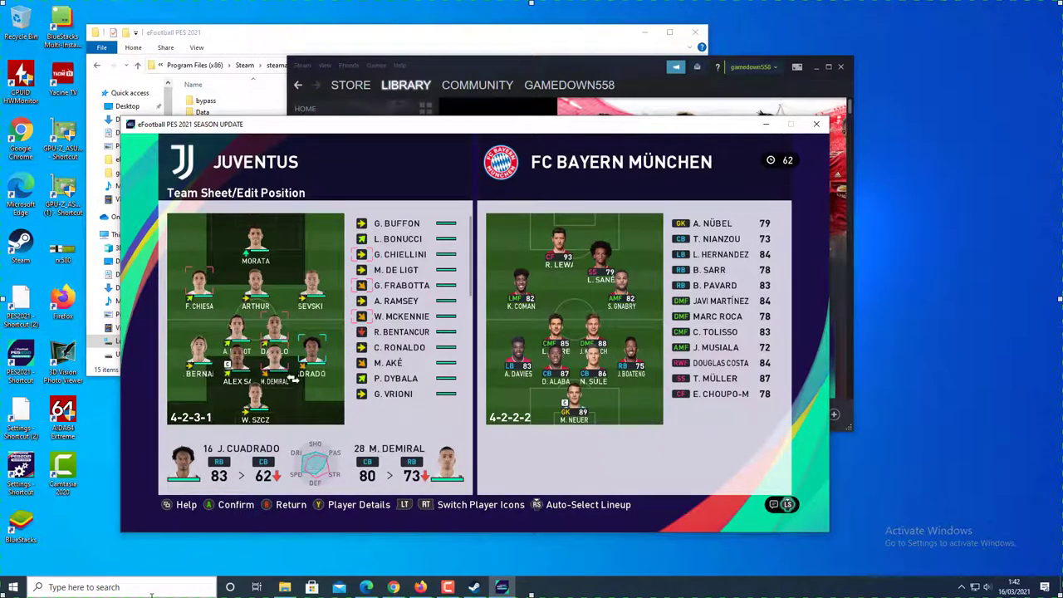
{"action": "right_click", "coordinate": [351, 380]}
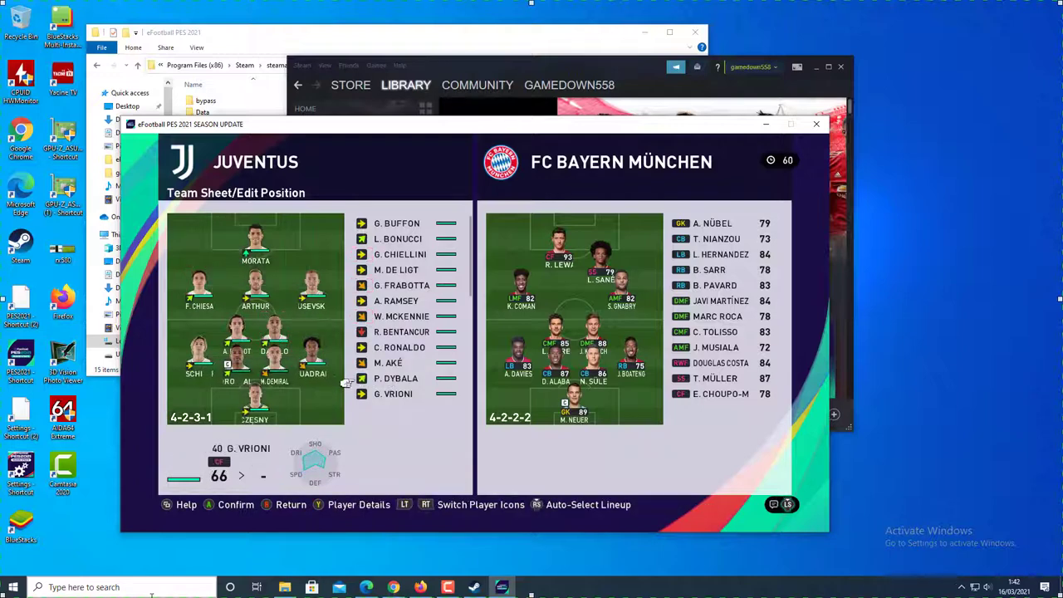
{"action": "scroll", "coordinate": [347, 391], "scroll_direction": "down", "scroll_amount": 6}
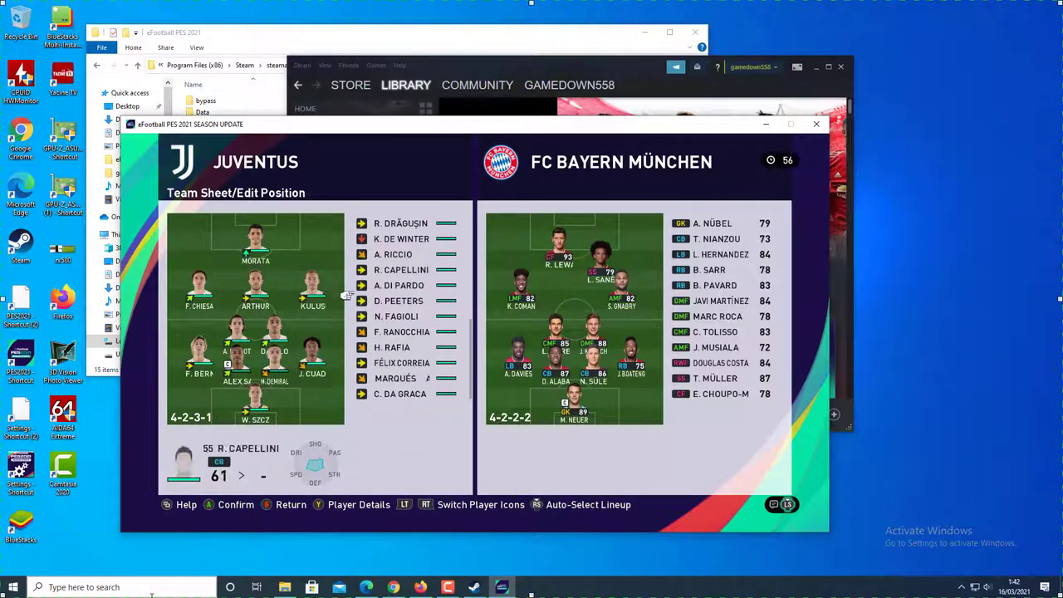
{"action": "scroll", "coordinate": [348, 266], "scroll_direction": "up", "scroll_amount": 3}
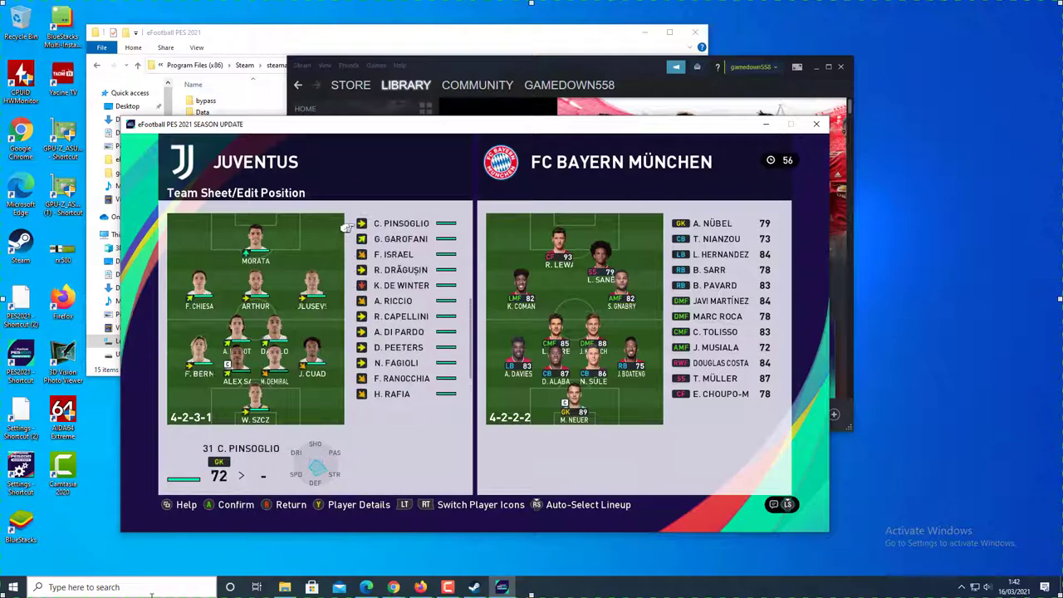
{"action": "left_click", "coordinate": [351, 270]}
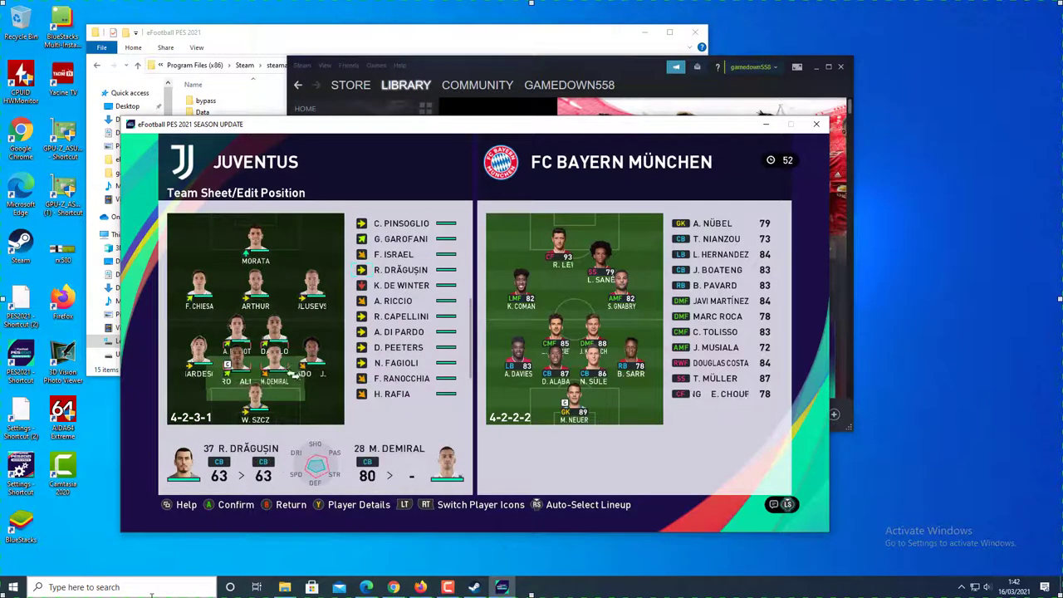
{"action": "left_click", "coordinate": [276, 372]}
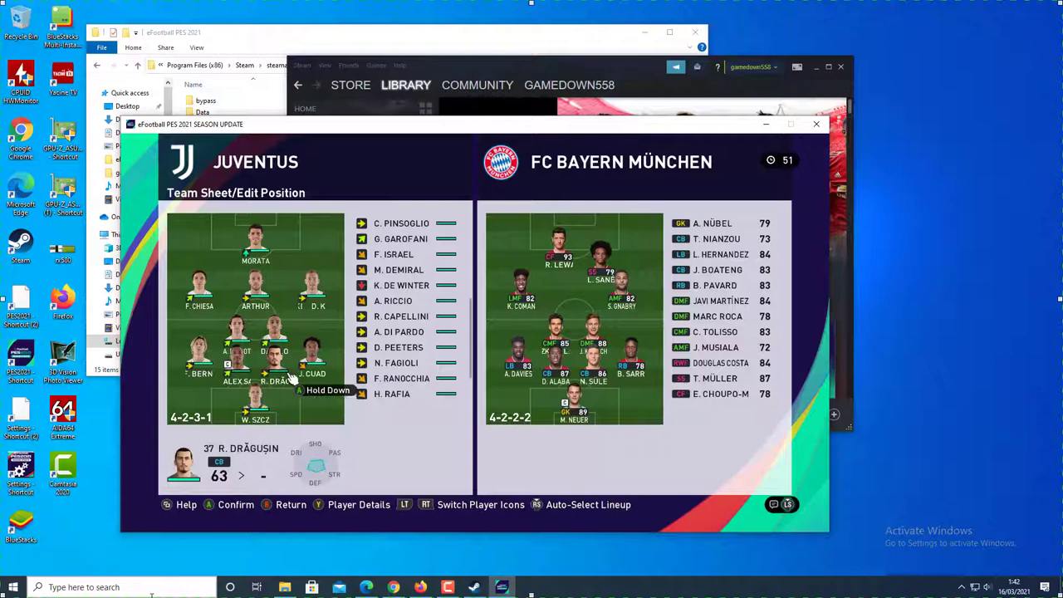
- Swap Alex Sandro with F. Bernardeschi at left-back, and bring in L. Bonucci for F. Bernardeschi at centre-back
{"action": "left_click", "coordinate": [238, 365]}
{"action": "left_click", "coordinate": [200, 359]}
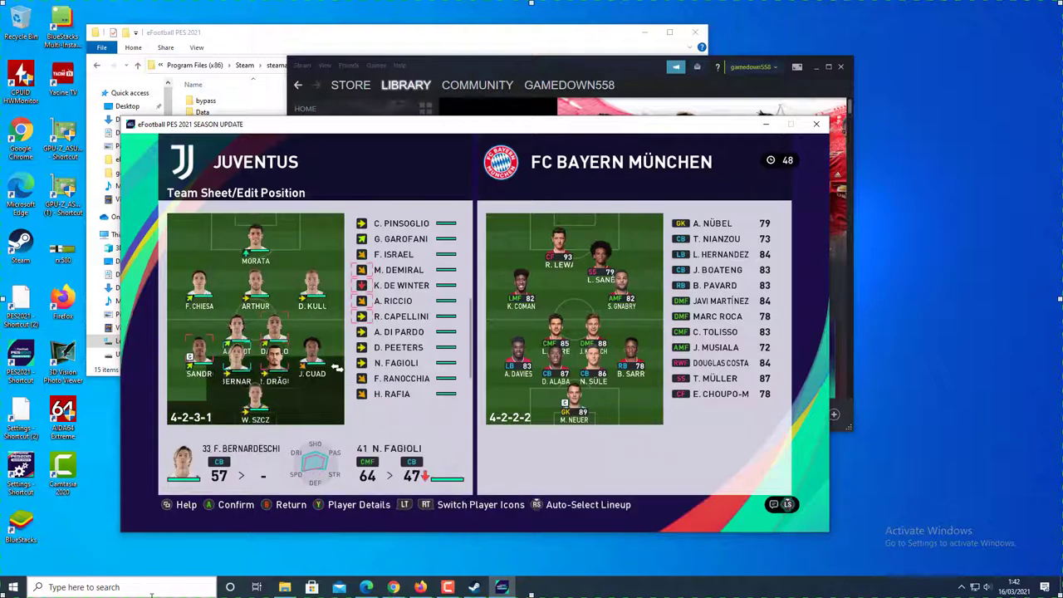
{"action": "scroll", "coordinate": [349, 224], "scroll_direction": "up", "scroll_amount": 3}
{"action": "scroll", "coordinate": [349, 224], "scroll_direction": "up", "scroll_amount": 3}
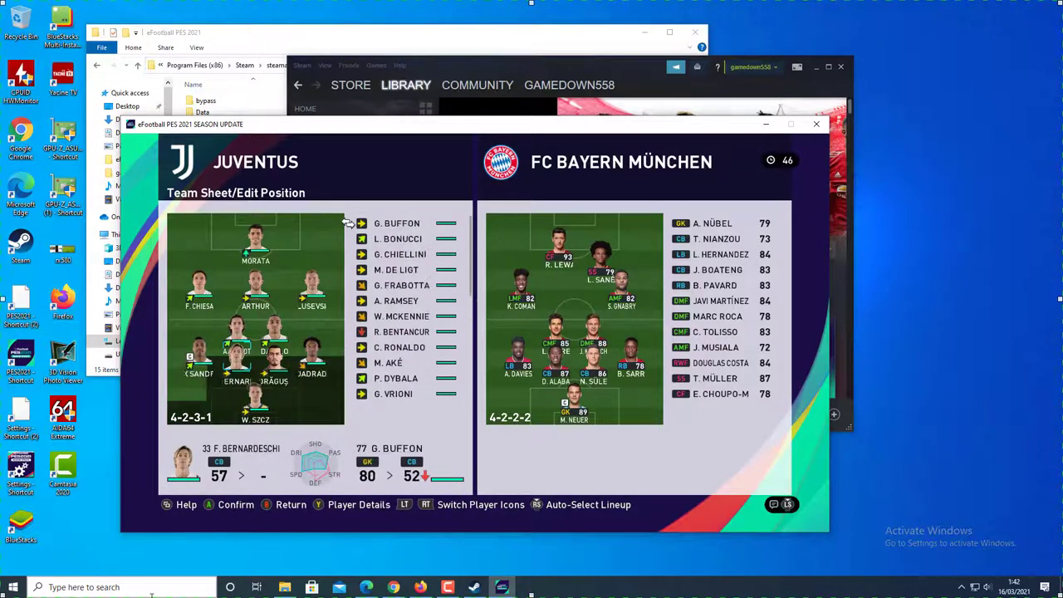
{"action": "left_click", "coordinate": [347, 279]}
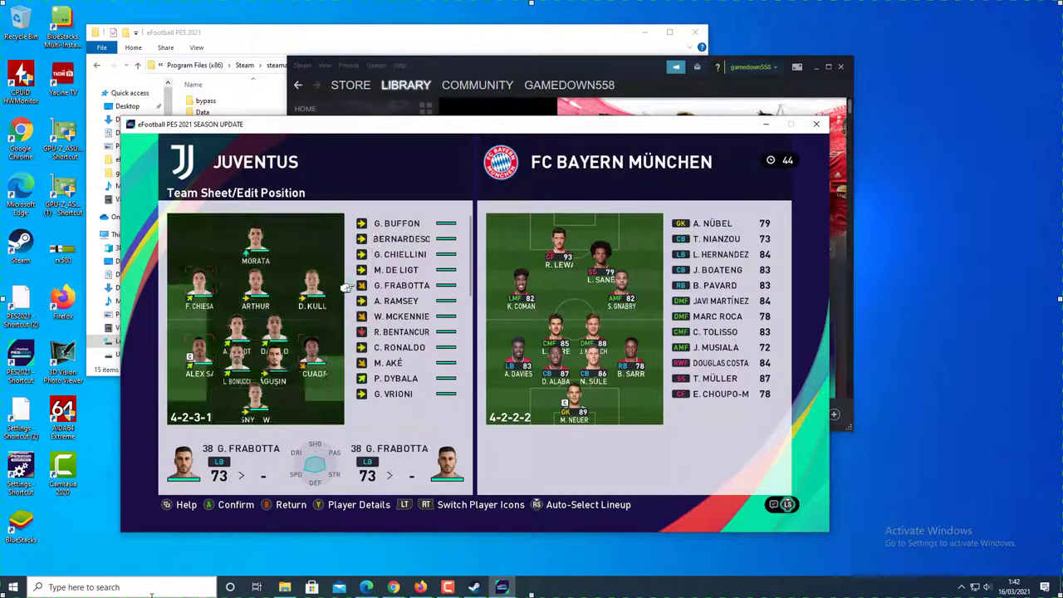
- Replace J. Cuadrado with M. de Ligt at right-back
{"action": "left_click", "coordinate": [348, 279]}
{"action": "left_click", "coordinate": [348, 270]}
{"action": "left_click", "coordinate": [320, 366]}
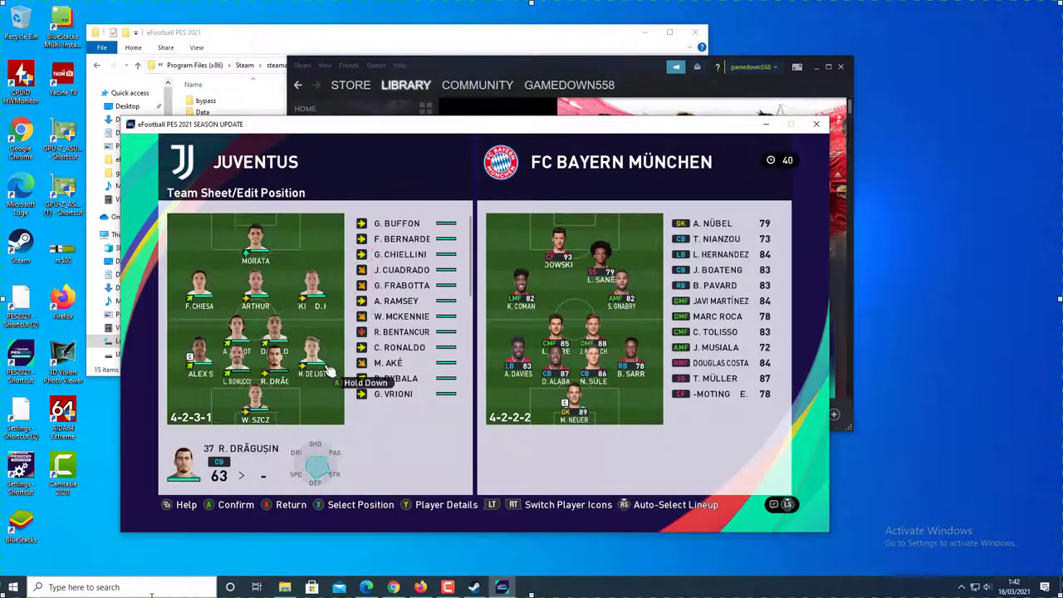
- Move Danilo to right-back and M. de Ligt to centre-back, shifting R. Drăgușin into defensive midfield
{"action": "left_click", "coordinate": [293, 379]}
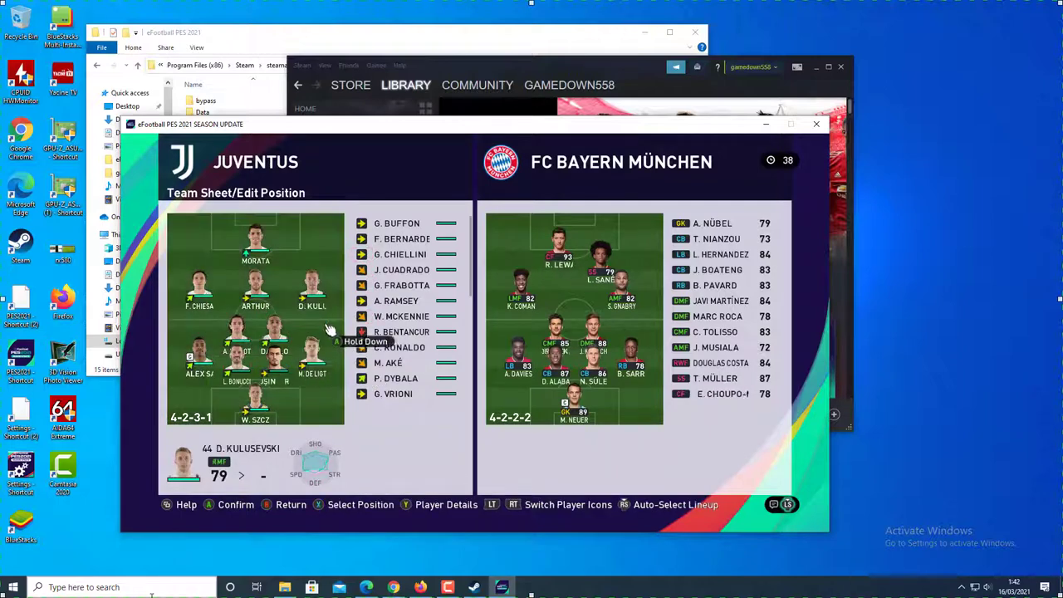
{"action": "left_click", "coordinate": [275, 352]}
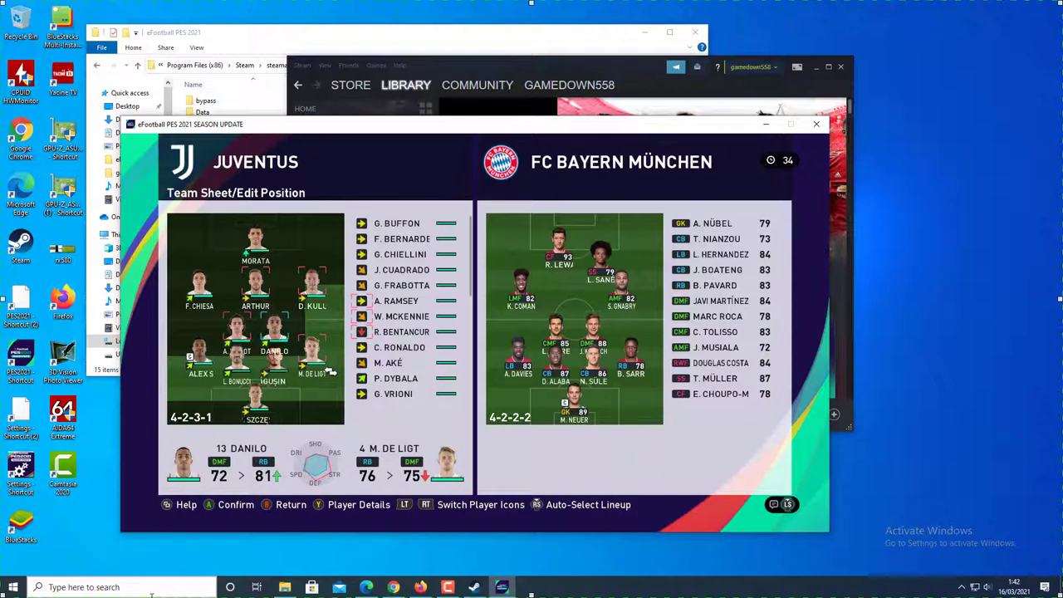
{"action": "left_click", "coordinate": [331, 371]}
{"action": "left_click", "coordinate": [287, 353]}
{"action": "left_click", "coordinate": [278, 378]}
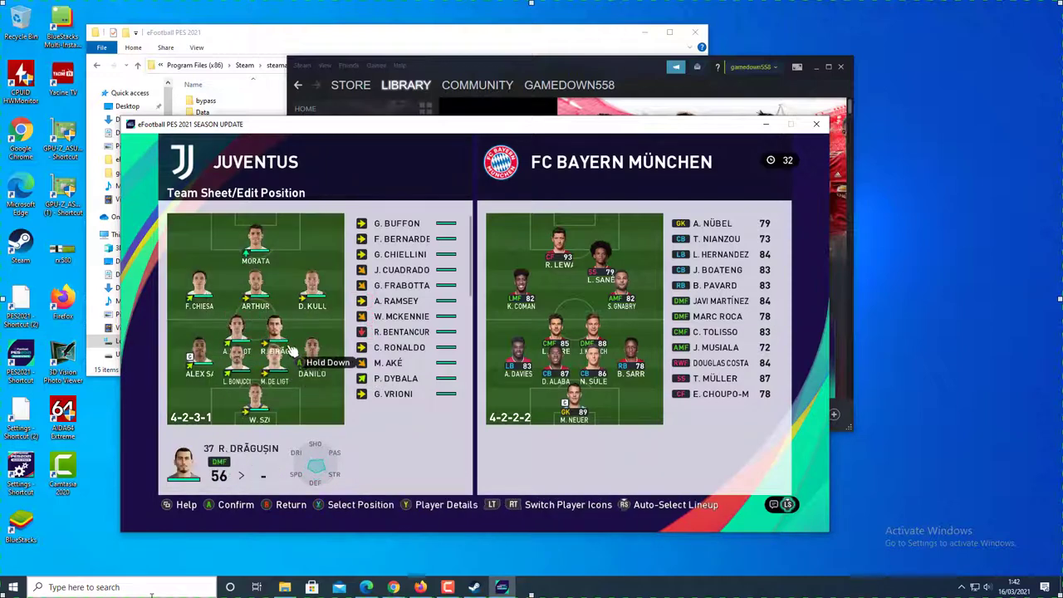
- Replace R. Drăgușin with A. Ramsey in defensive midfield and return to the game plan
{"action": "left_click", "coordinate": [292, 352]}
{"action": "left_click", "coordinate": [348, 302]}
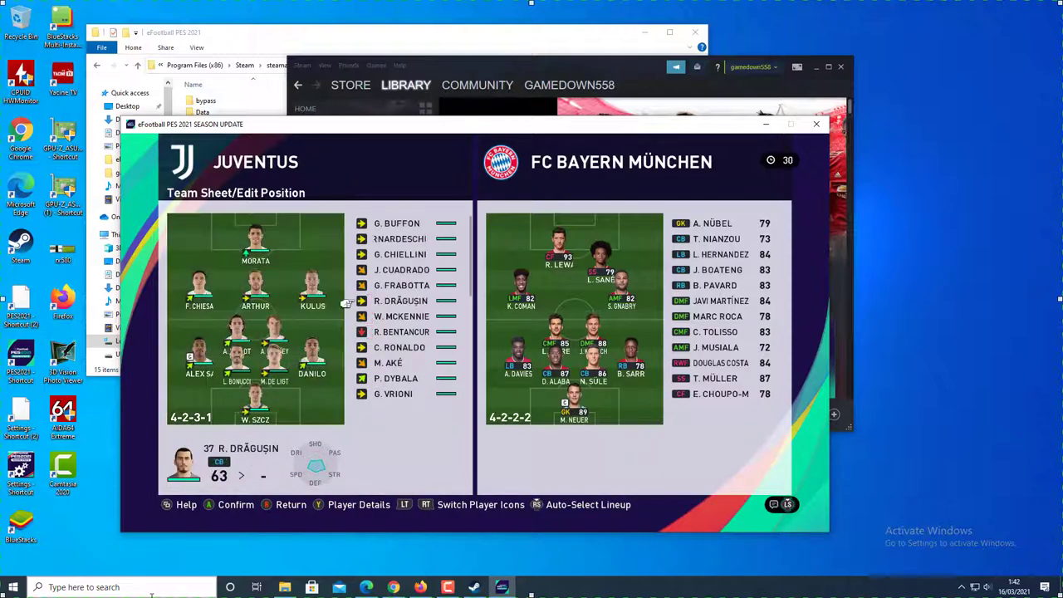
{"action": "left_click", "coordinate": [347, 224]}
{"action": "key", "text": "Escape"}
{"action": "key", "text": "Escape"}
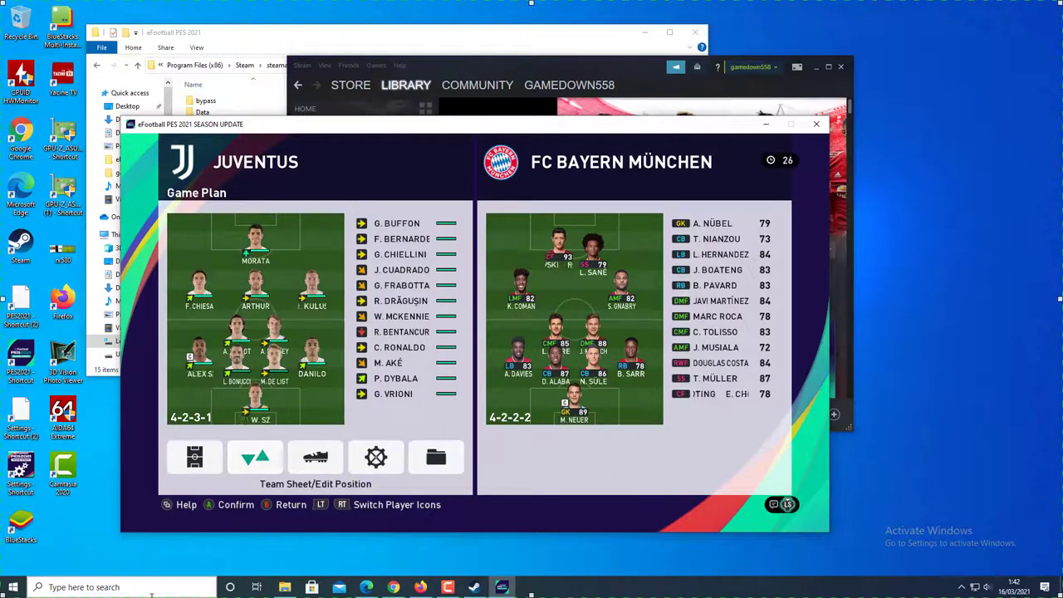
- Reopen the Juventus team sheet and replace D. Kulusevski with C. Ronaldo at right midfield
{"action": "key", "text": "Return"}
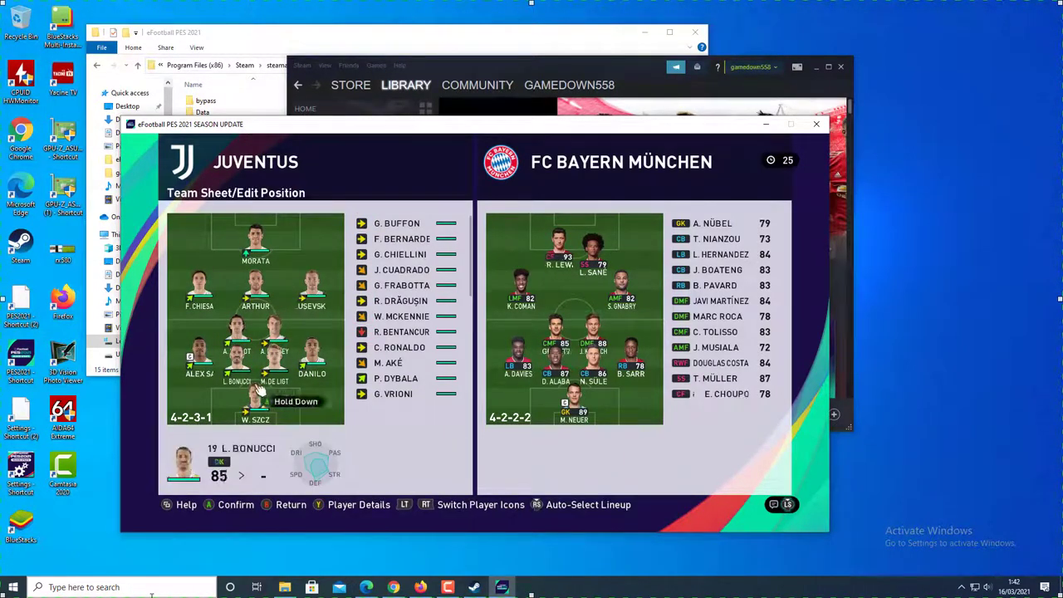
{"action": "left_click", "coordinate": [313, 286]}
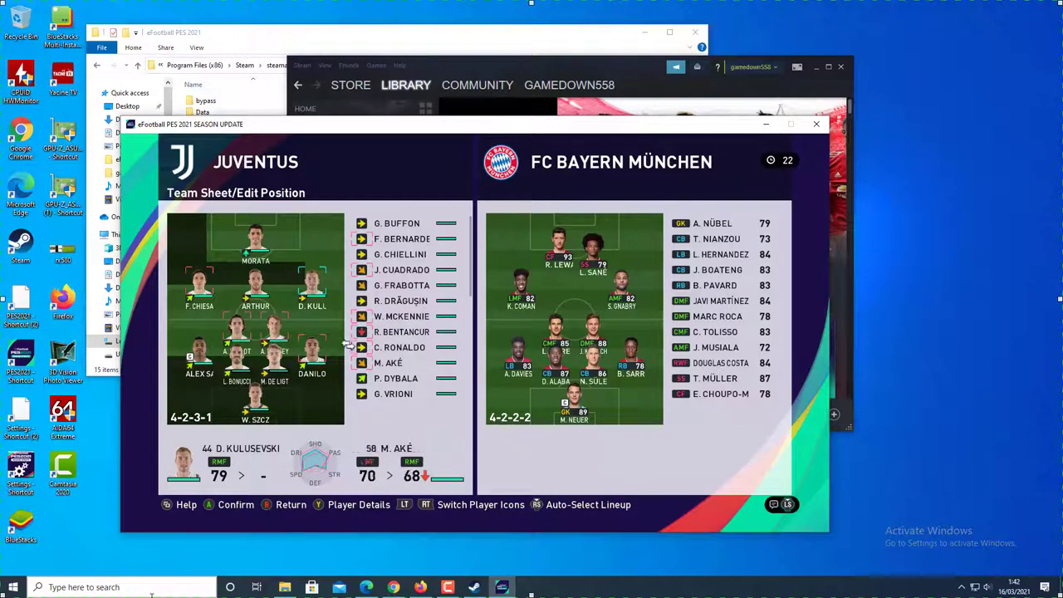
{"action": "left_click", "coordinate": [346, 348]}
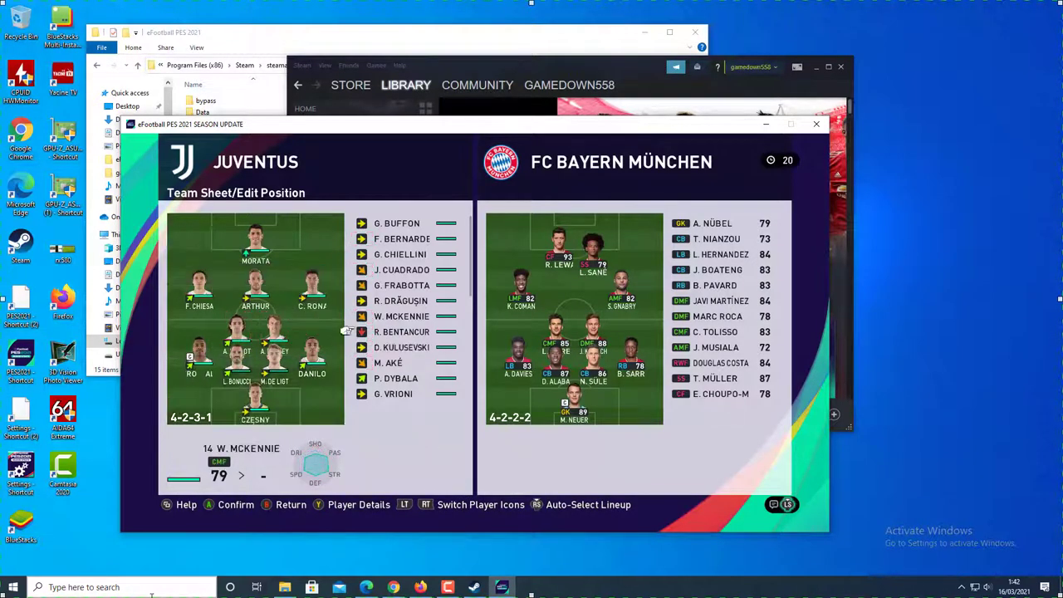
- Leave the Juventus team sheet
{"action": "key", "text": "Escape"}
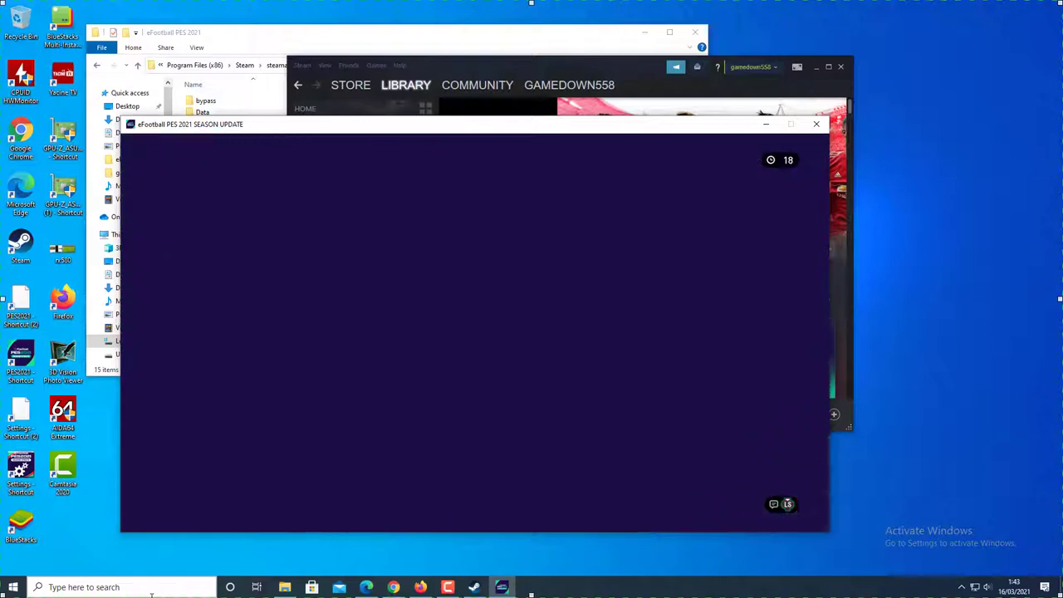
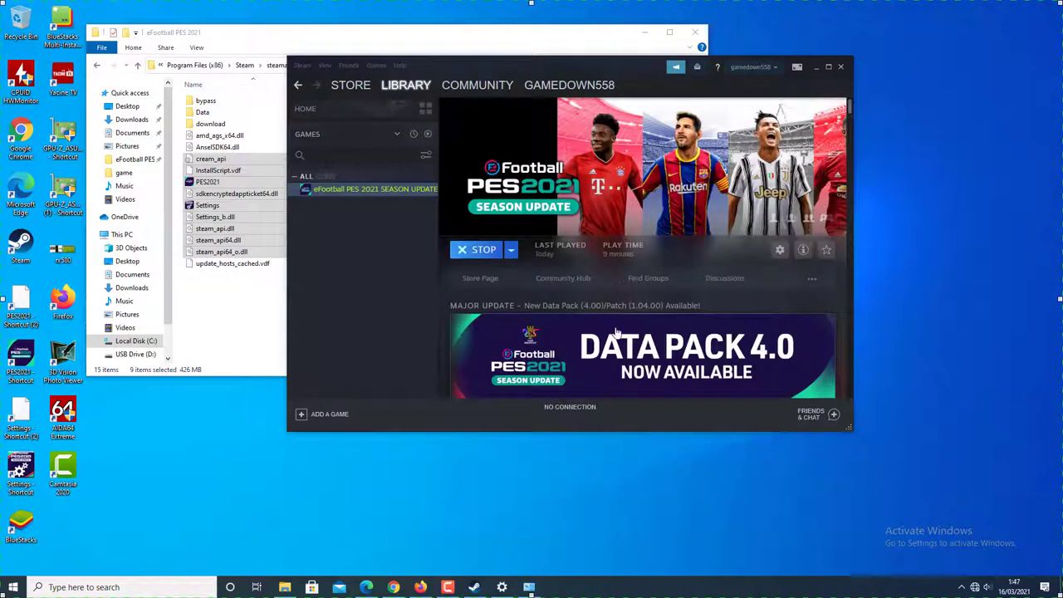
{"action": "left_click_drag", "start_coordinate": [586, 66], "coordinate": [509, 132]}
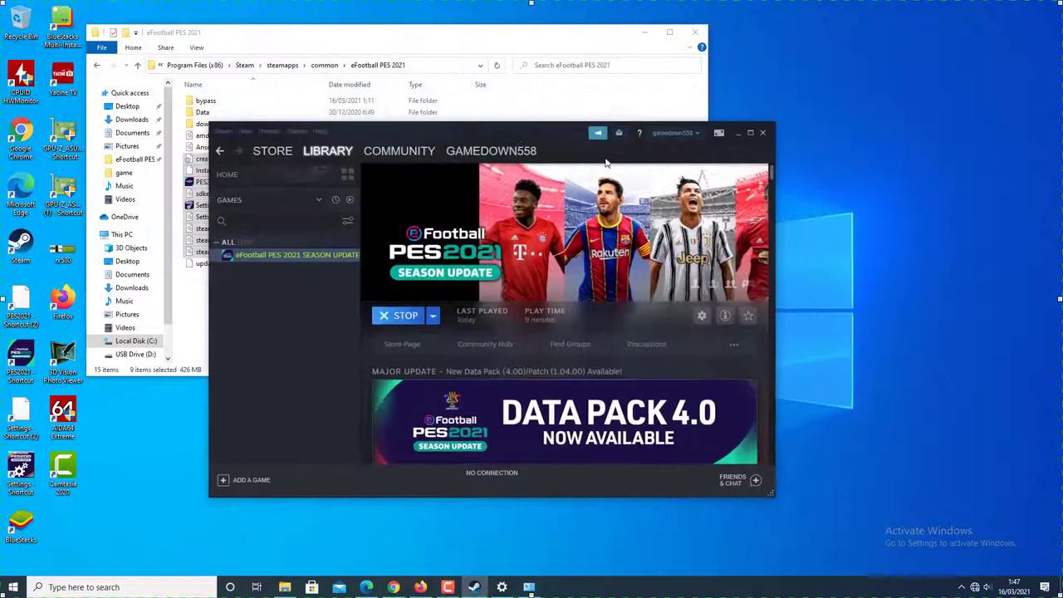
{"action": "right_click", "coordinate": [925, 245]}
{"action": "left_click", "coordinate": [941, 276]}
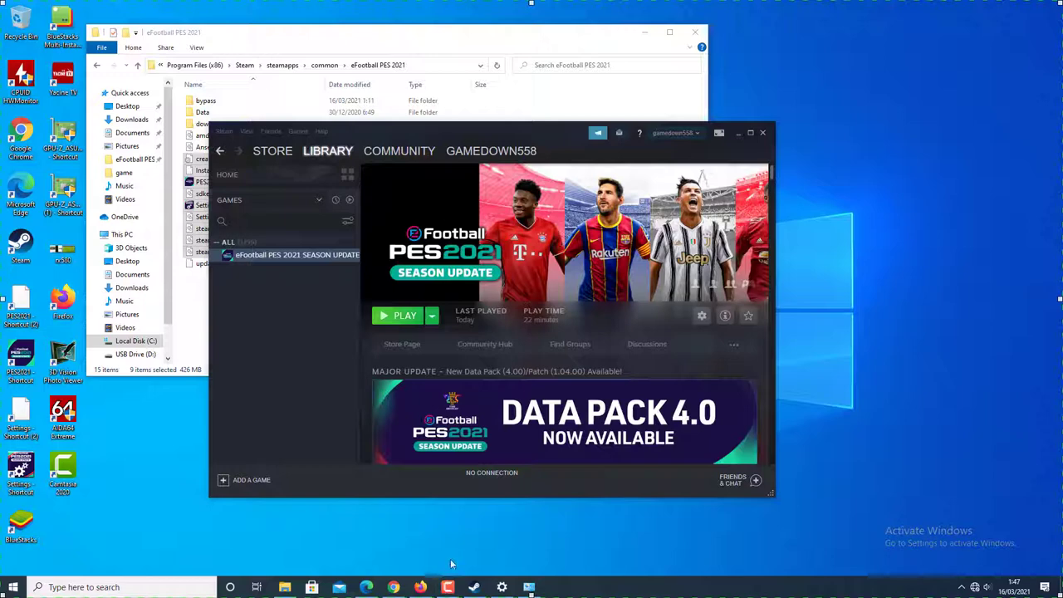
{"action": "right_click", "coordinate": [863, 236]}
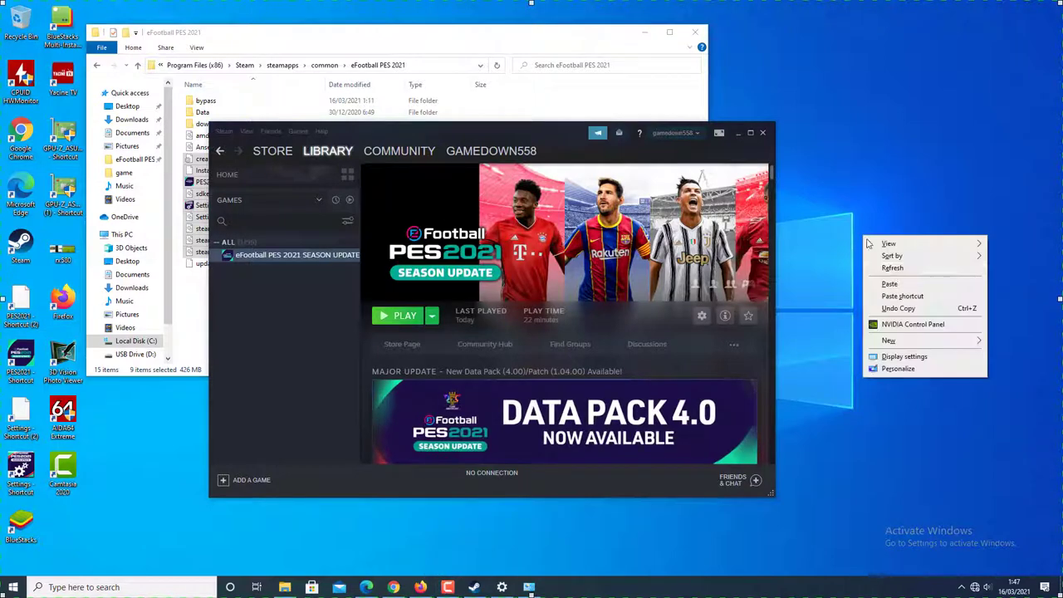
{"action": "left_click", "coordinate": [893, 267]}
- Log out of the current Steam account and minimise the game folder window
{"action": "left_click_drag", "start_coordinate": [462, 132], "coordinate": [427, 129]}
{"action": "left_click", "coordinate": [642, 131]}
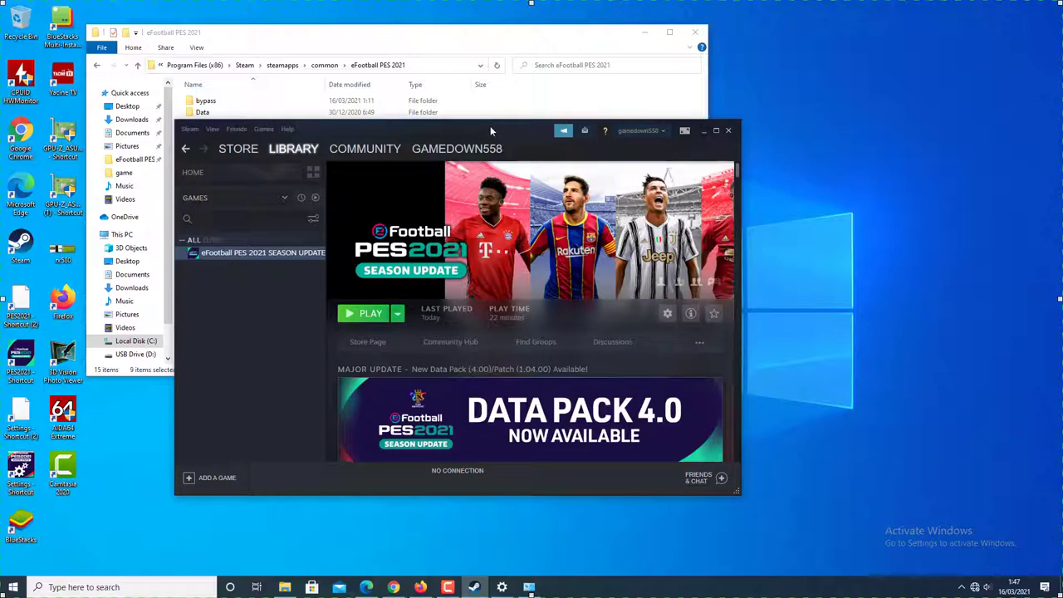
{"action": "left_click", "coordinate": [648, 131]}
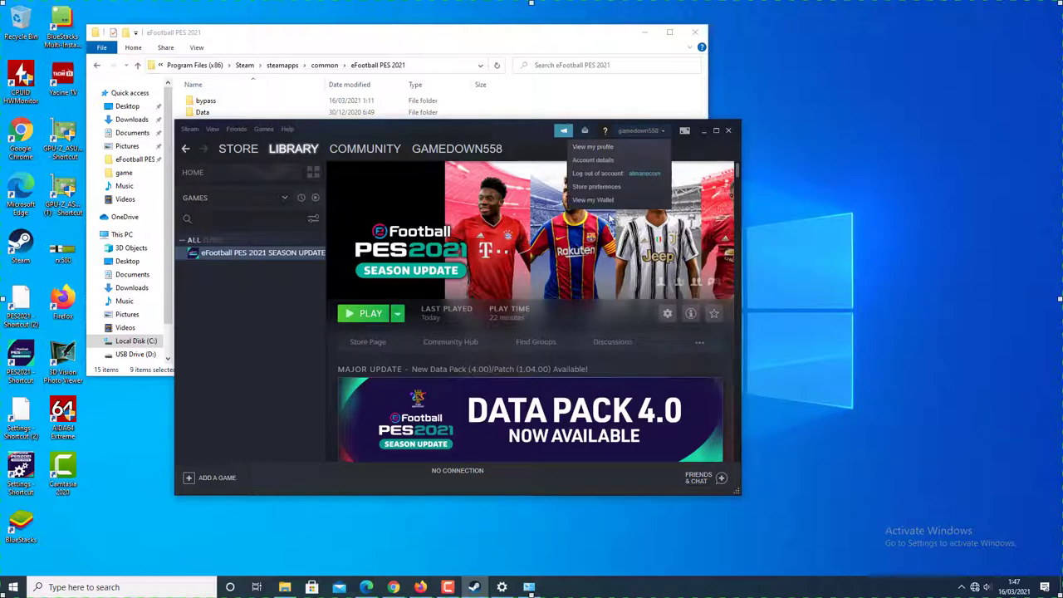
{"action": "left_click", "coordinate": [602, 174]}
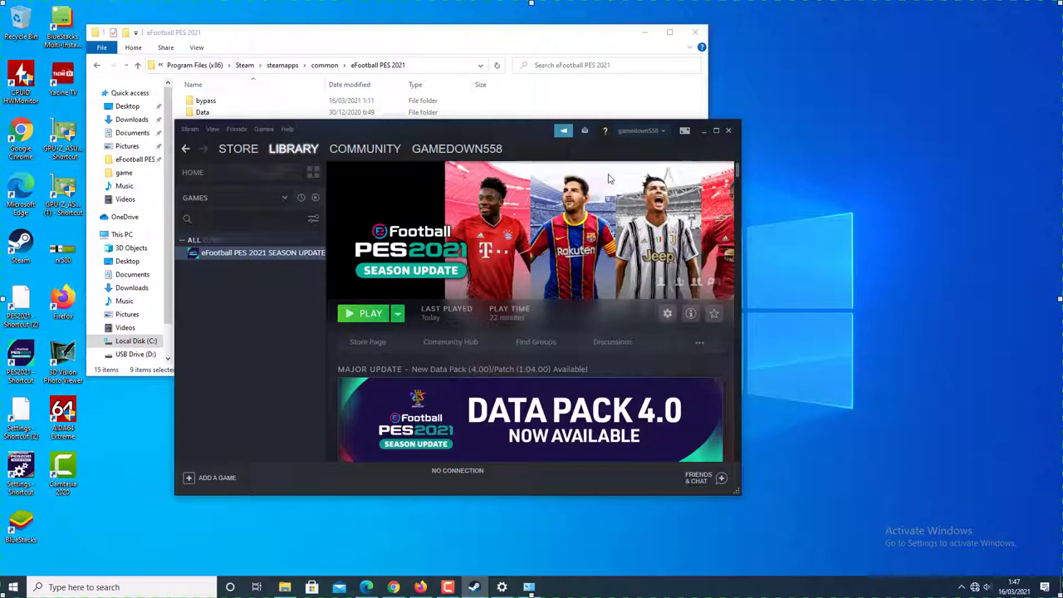
{"action": "left_click", "coordinate": [505, 316]}
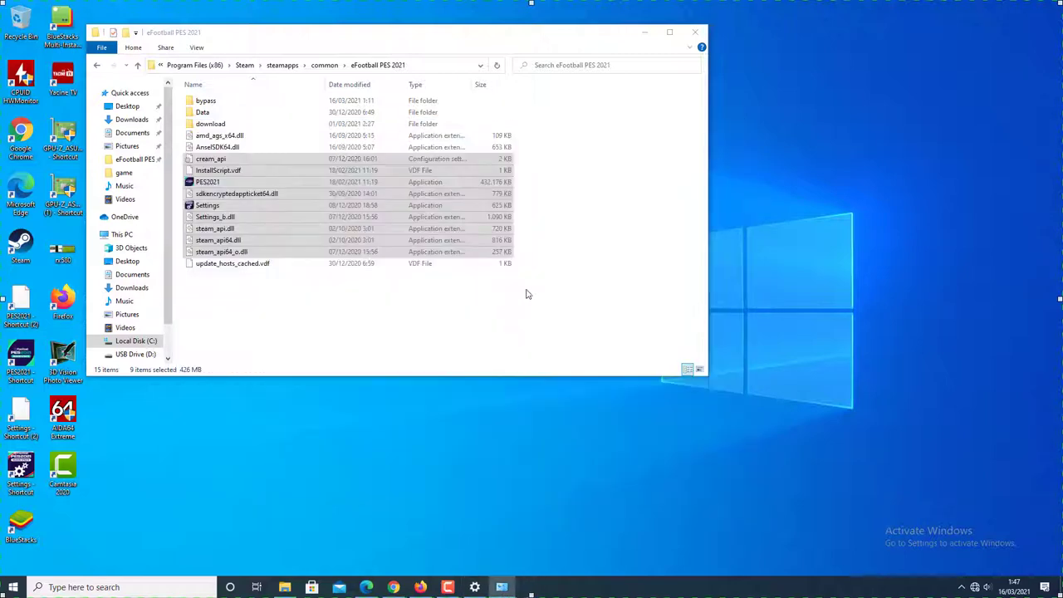
{"action": "left_click", "coordinate": [647, 33]}
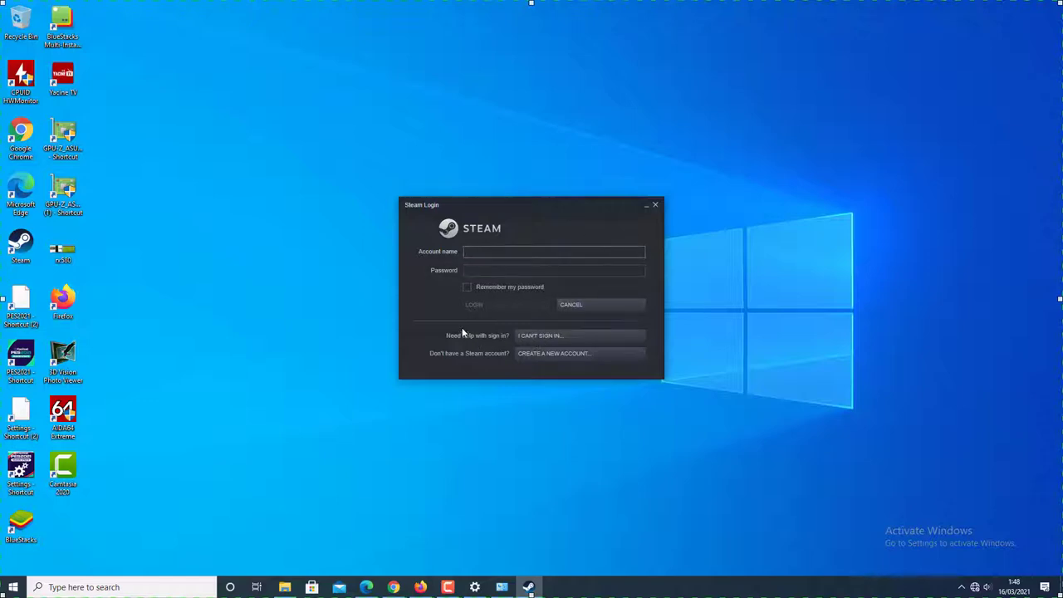
- Open the new-account form from the Steam login, retrying after closing the error page, and go through its e-mail fields
{"action": "left_click", "coordinate": [579, 354]}
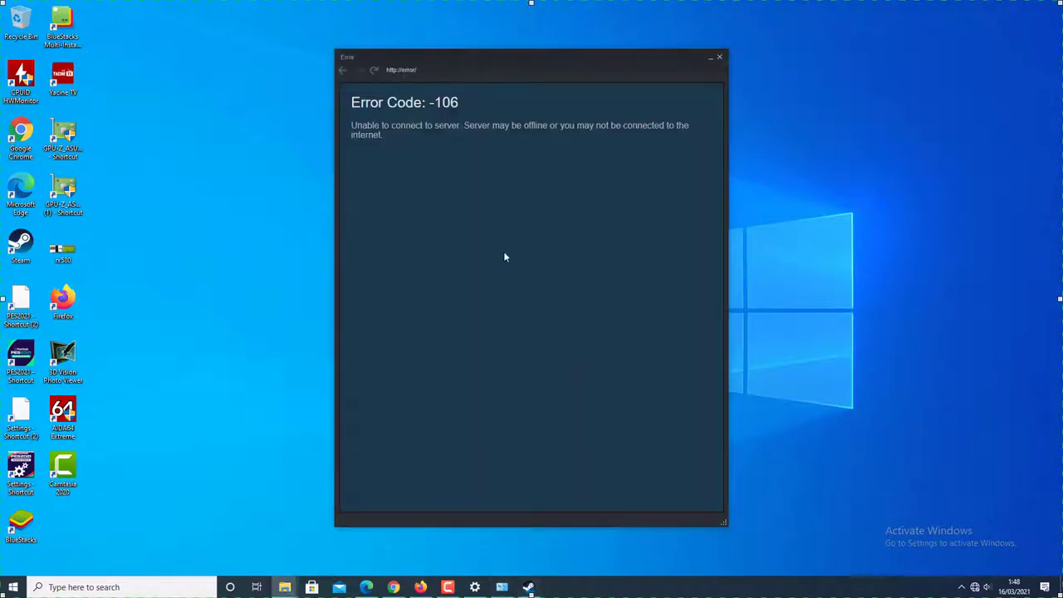
{"action": "left_click", "coordinate": [341, 72]}
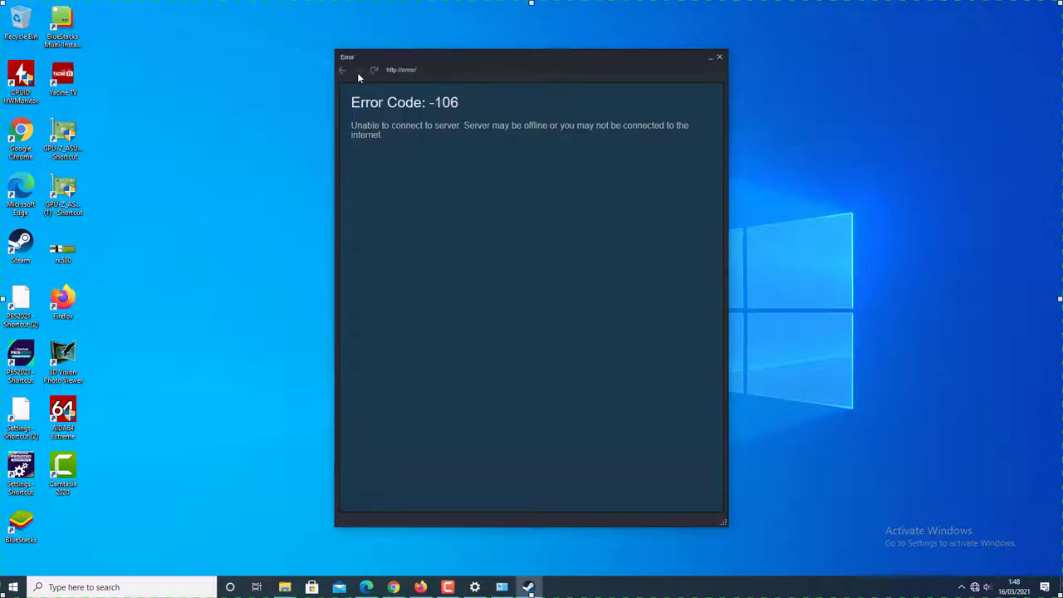
{"action": "left_click", "coordinate": [720, 57]}
{"action": "left_click", "coordinate": [541, 353]}
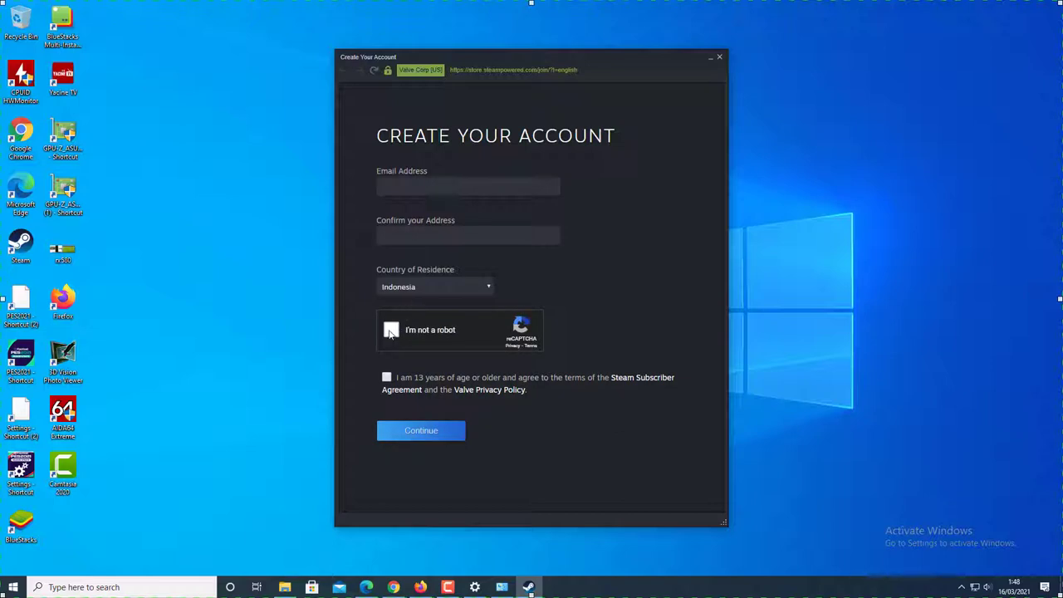
{"action": "left_click", "coordinate": [407, 187]}
{"action": "key", "text": "Tab"}
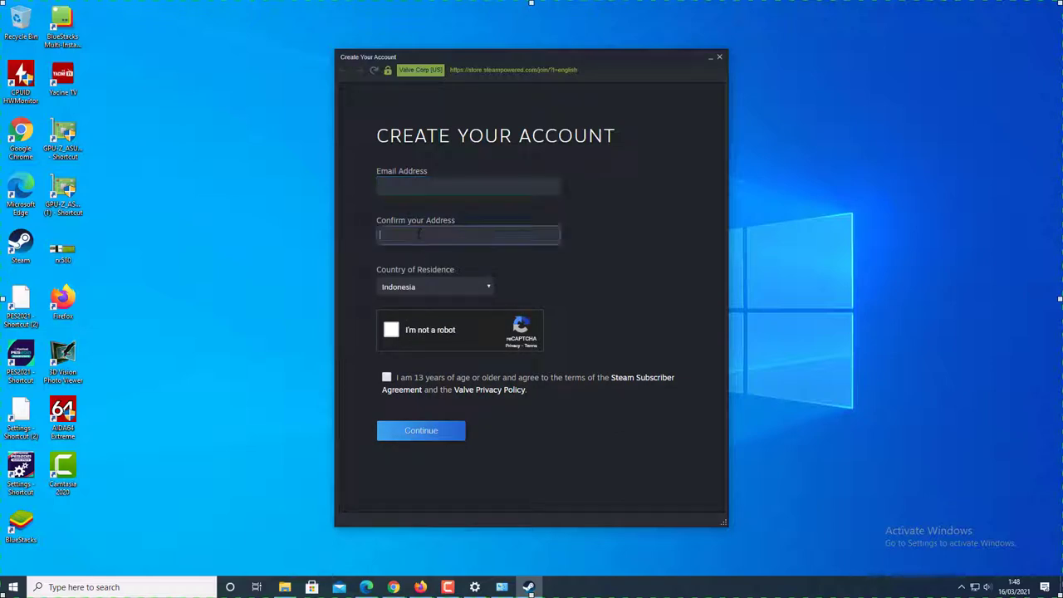
- Switch to Chrome and search for "steam" in a new browser tab
{"action": "left_click", "coordinate": [394, 589]}
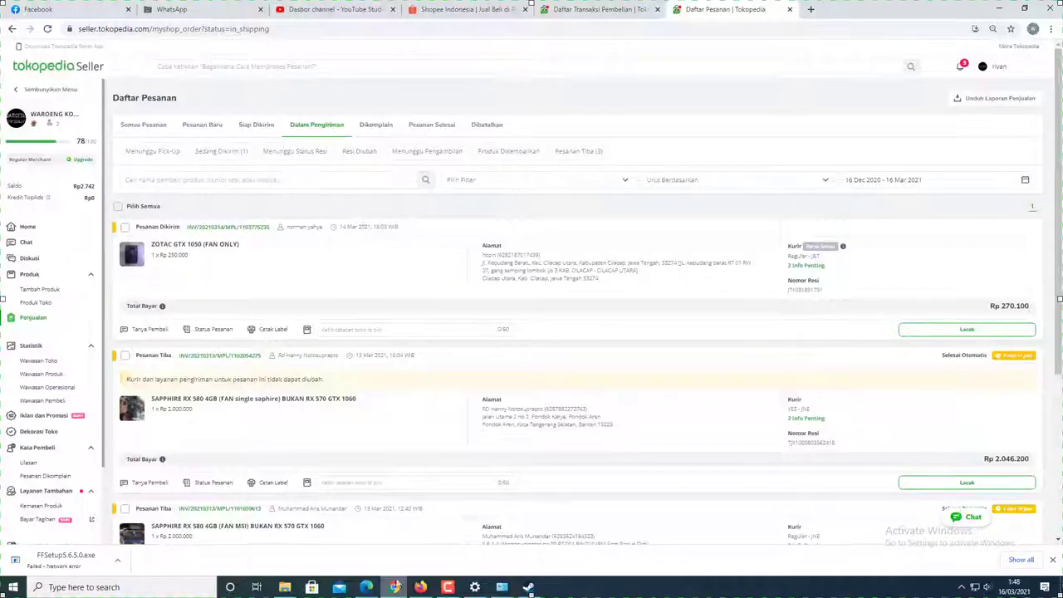
{"action": "double_click", "coordinate": [804, 14]}
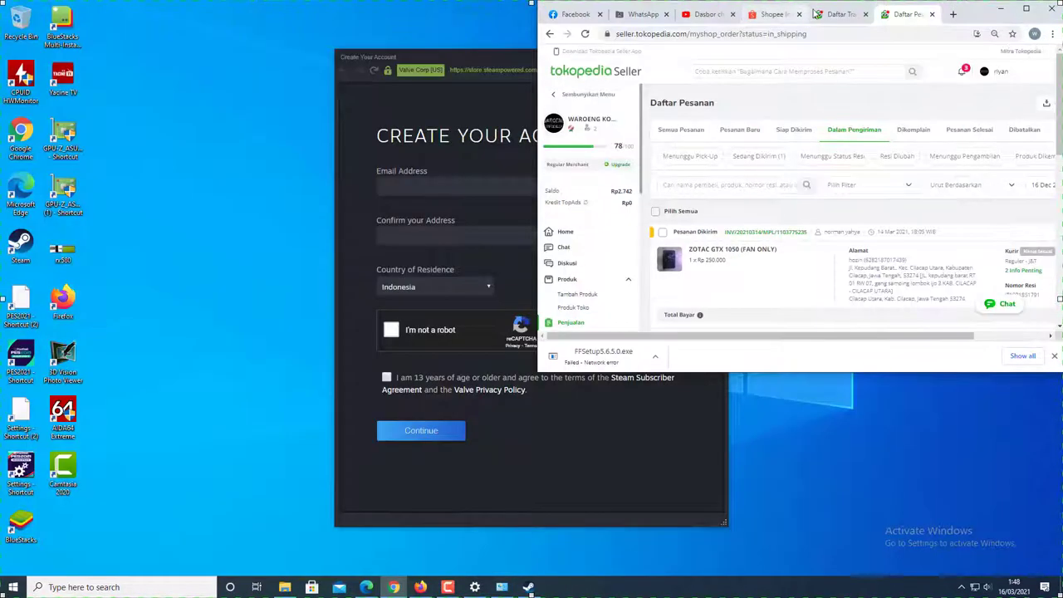
{"action": "left_click", "coordinate": [953, 15]}
{"action": "left_click_drag", "start_coordinate": [976, 17], "coordinate": [671, 17]}
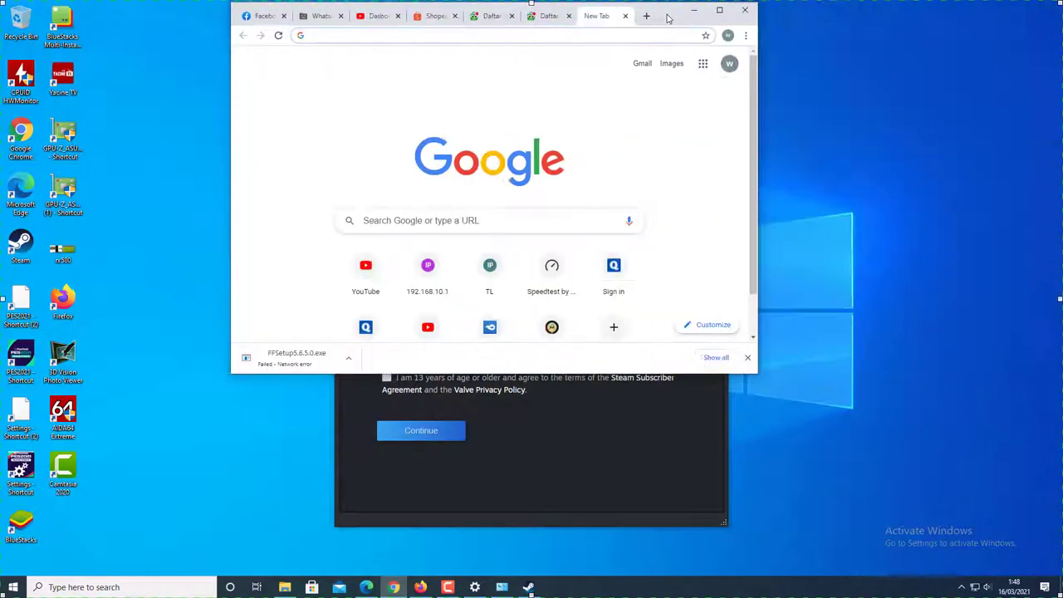
{"action": "double_click", "coordinate": [670, 17]}
{"action": "left_click", "coordinate": [515, 29]}
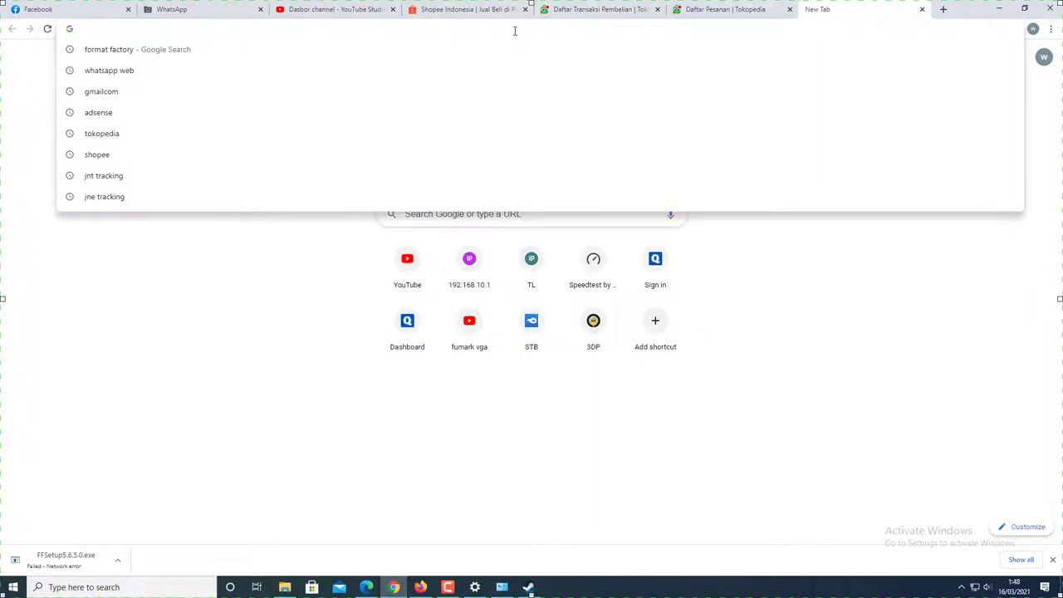
{"action": "type", "text": "steam"}
{"action": "key", "text": "Return"}
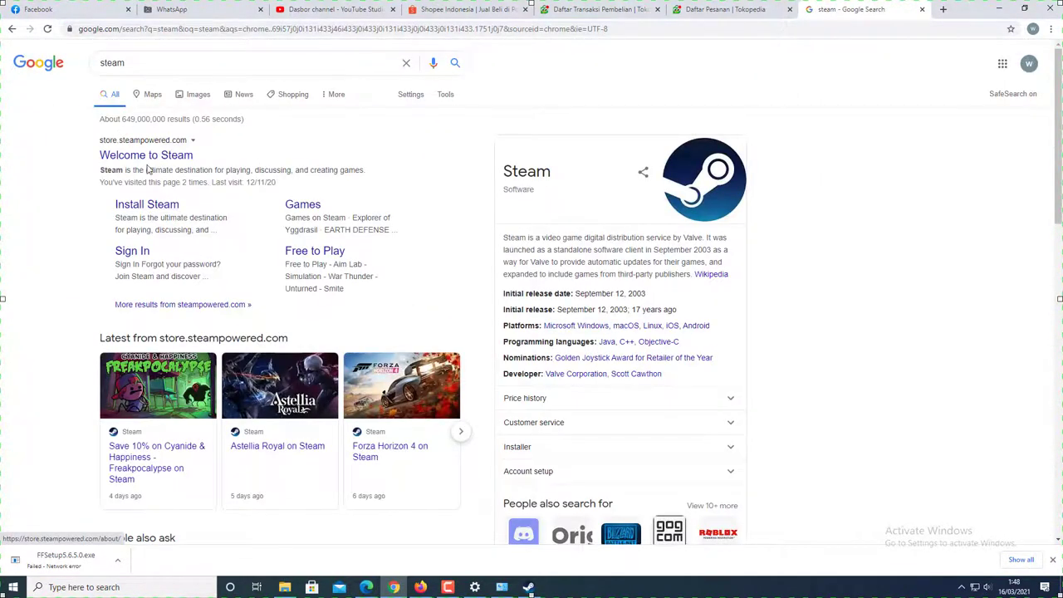
- Open the Steam store website and go through its sign-in page to the account creation form
{"action": "left_click", "coordinate": [133, 155]}
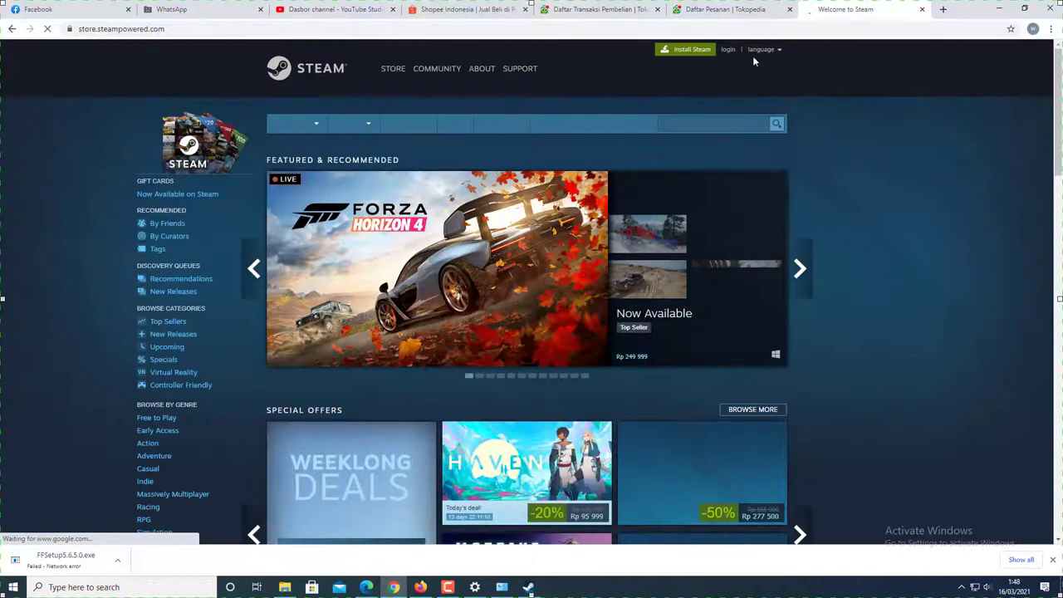
{"action": "left_click", "coordinate": [727, 50]}
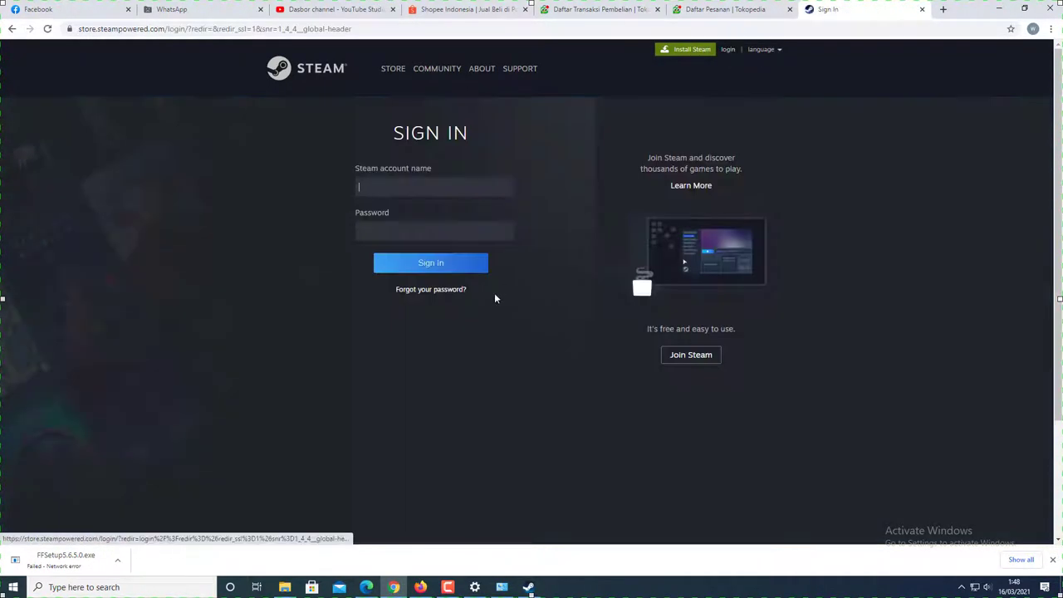
{"action": "left_click", "coordinate": [693, 362]}
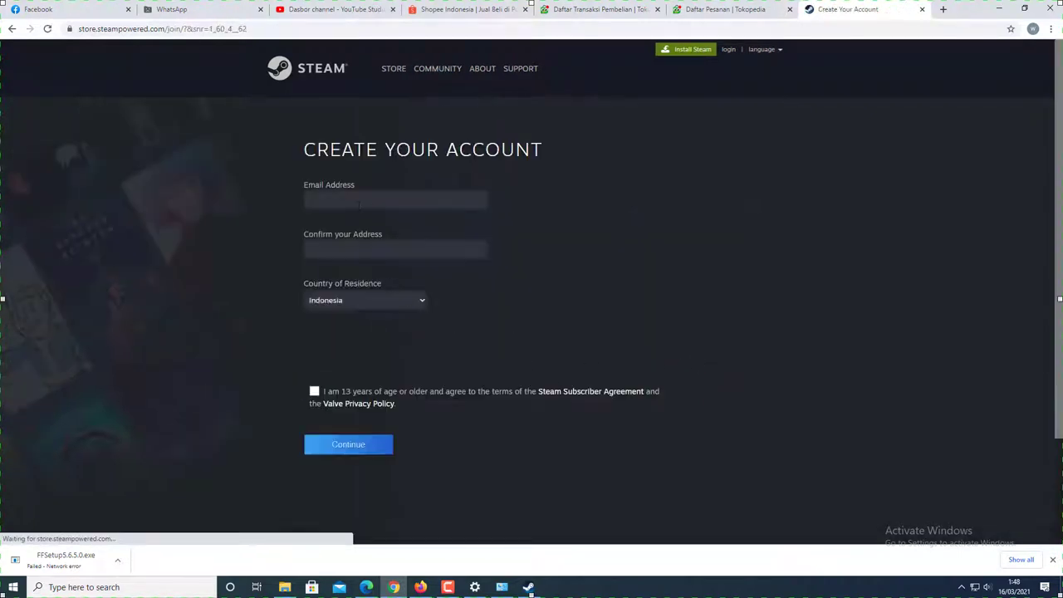
- Compare the web account form with the Steam client's form, examining the e-mail, confirmation and country of residence fields
{"action": "left_click", "coordinate": [530, 588]}
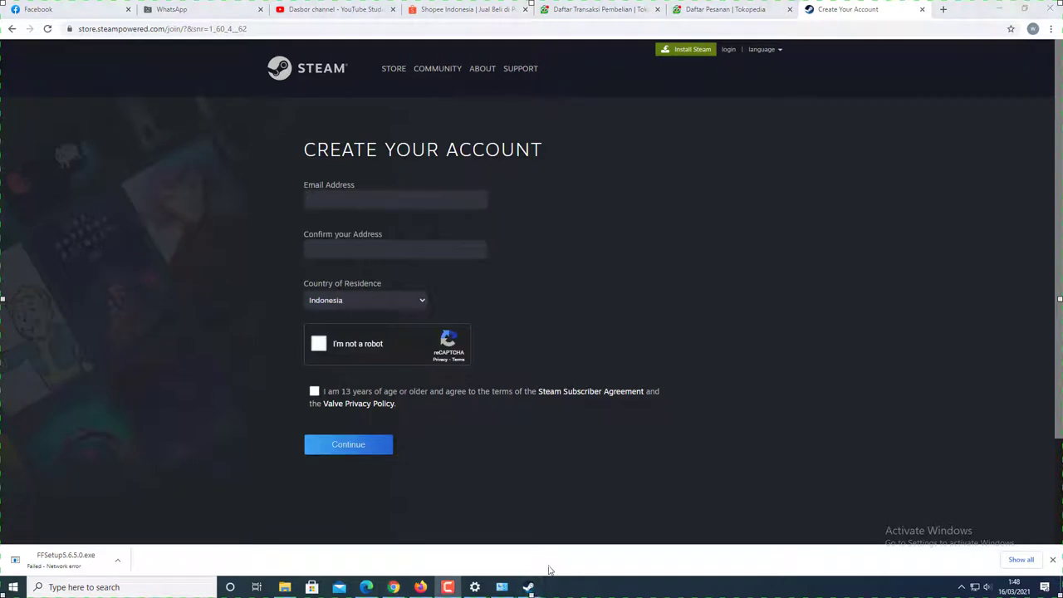
{"action": "left_click_drag", "start_coordinate": [528, 61], "coordinate": [789, 55]}
{"action": "left_click", "coordinate": [329, 204]}
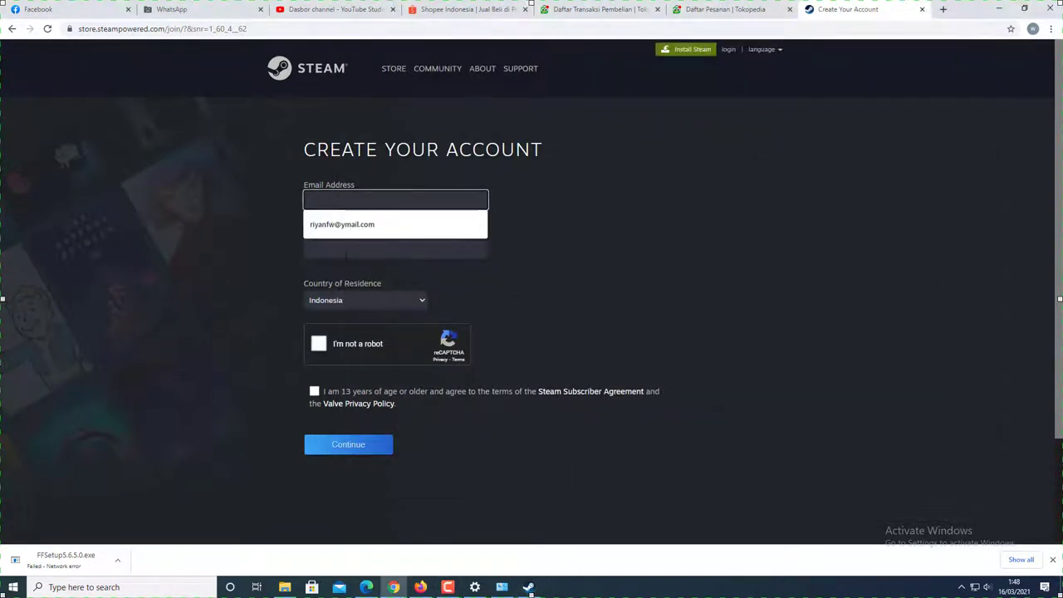
{"action": "left_click", "coordinate": [347, 252]}
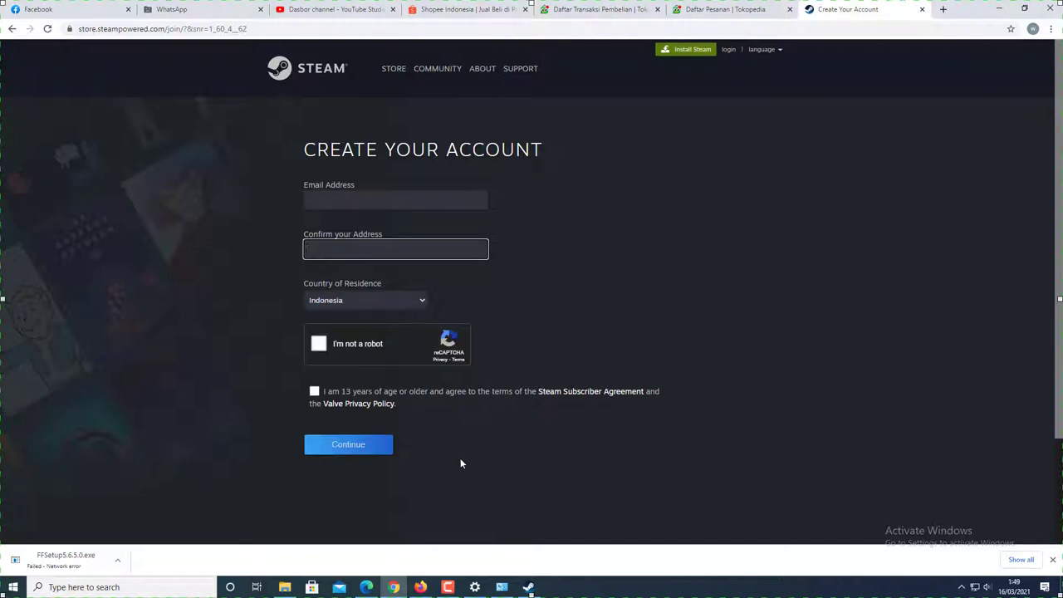
{"action": "left_click", "coordinate": [529, 588]}
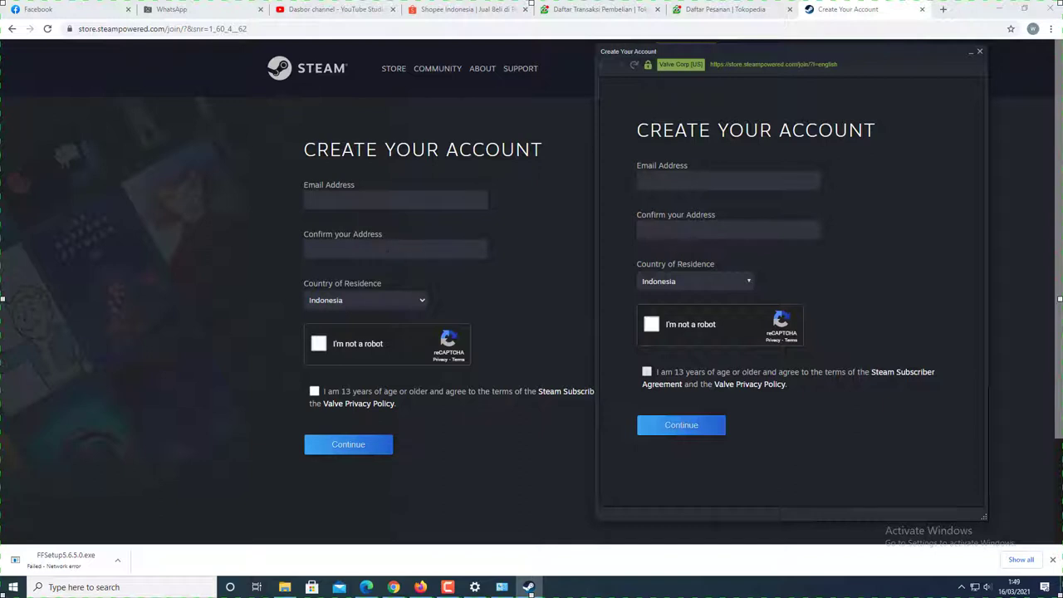
{"action": "left_click", "coordinate": [347, 300]}
{"action": "left_click", "coordinate": [383, 303]}
{"action": "left_click", "coordinate": [520, 304]}
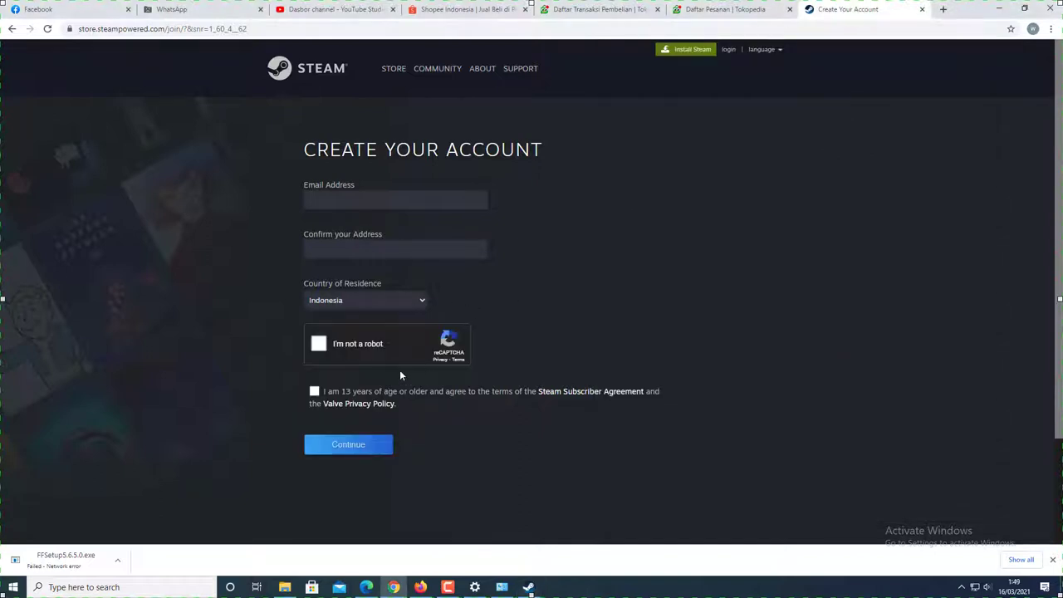
- Complete the "I'm not a robot" check on the web form and go over the e-mail fields, age and agreement checkbox, and submission
{"action": "left_click", "coordinate": [319, 344]}
{"action": "left_click", "coordinate": [378, 256]}
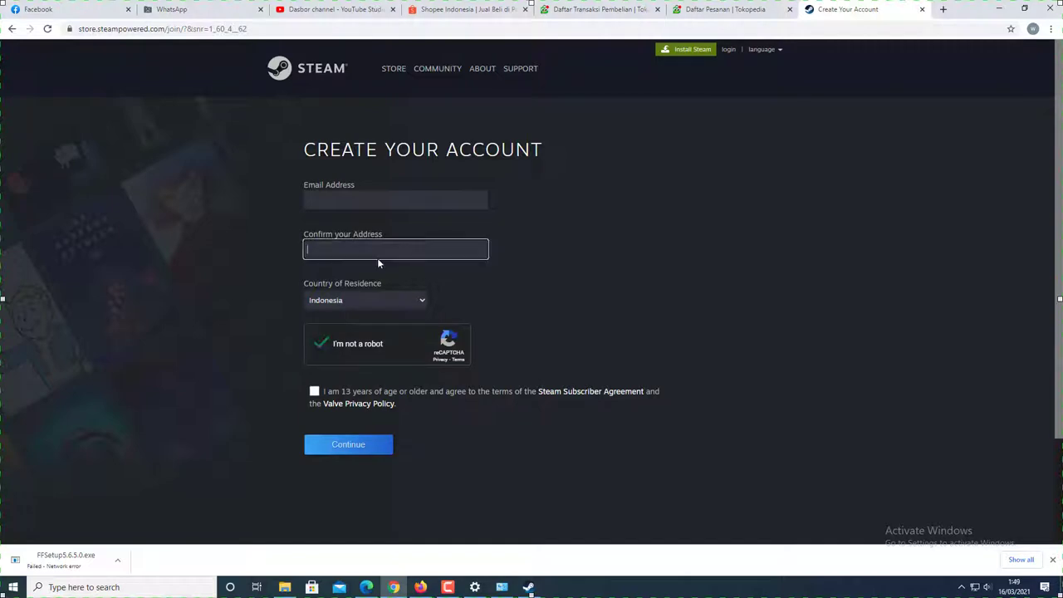
{"action": "left_click", "coordinate": [378, 199]}
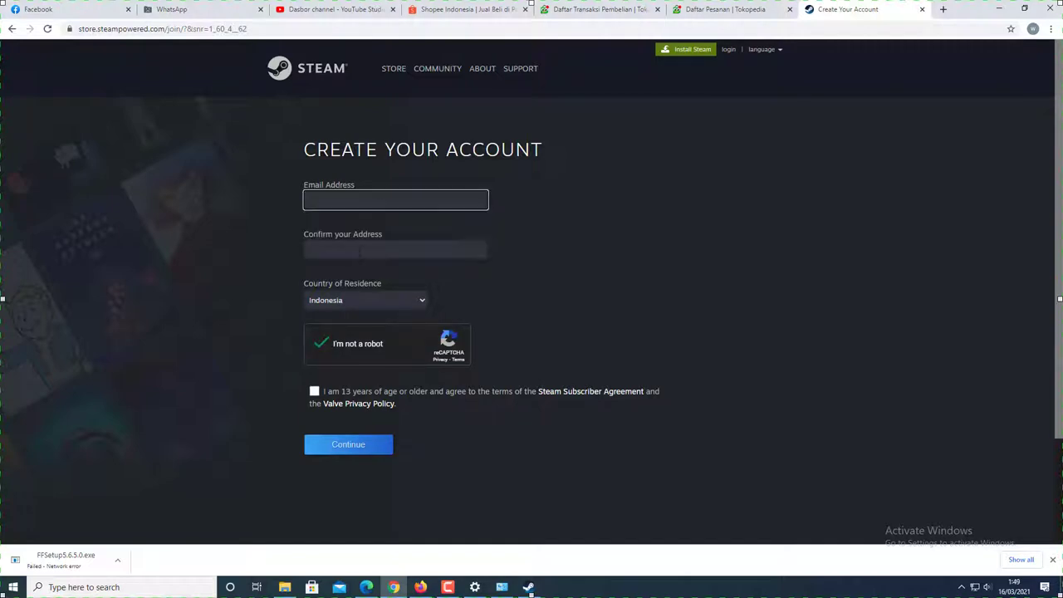
{"action": "left_click", "coordinate": [369, 247]}
{"action": "left_click", "coordinate": [537, 308]}
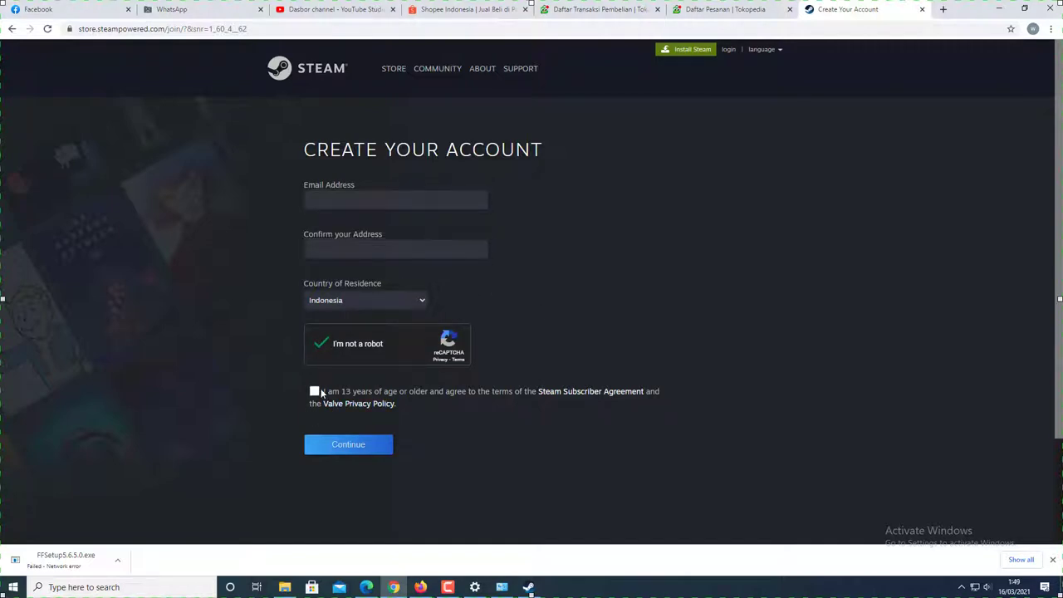
{"action": "left_click", "coordinate": [317, 393]}
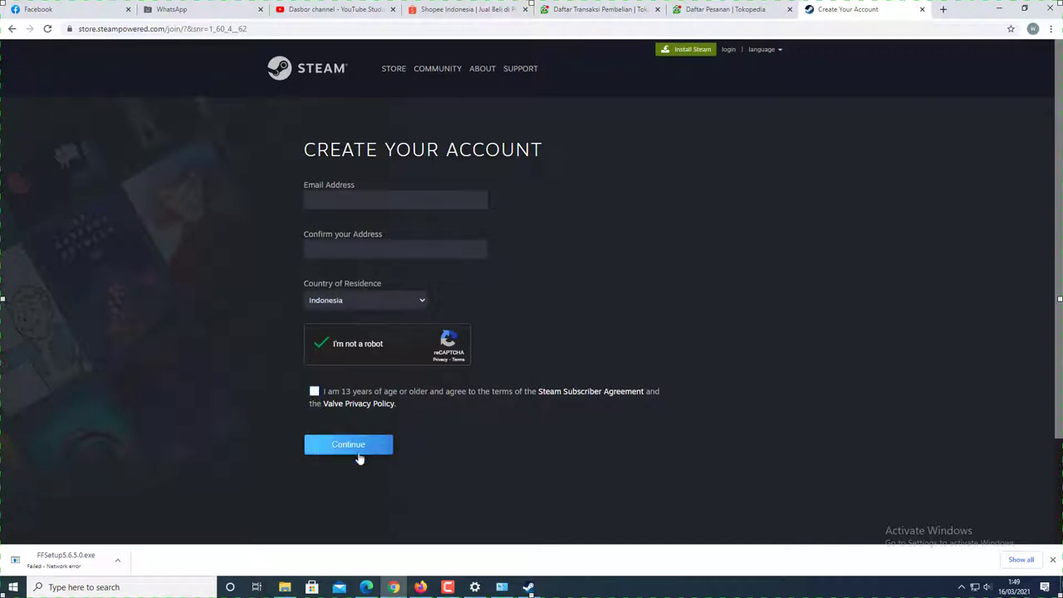
{"action": "left_click", "coordinate": [317, 393]}
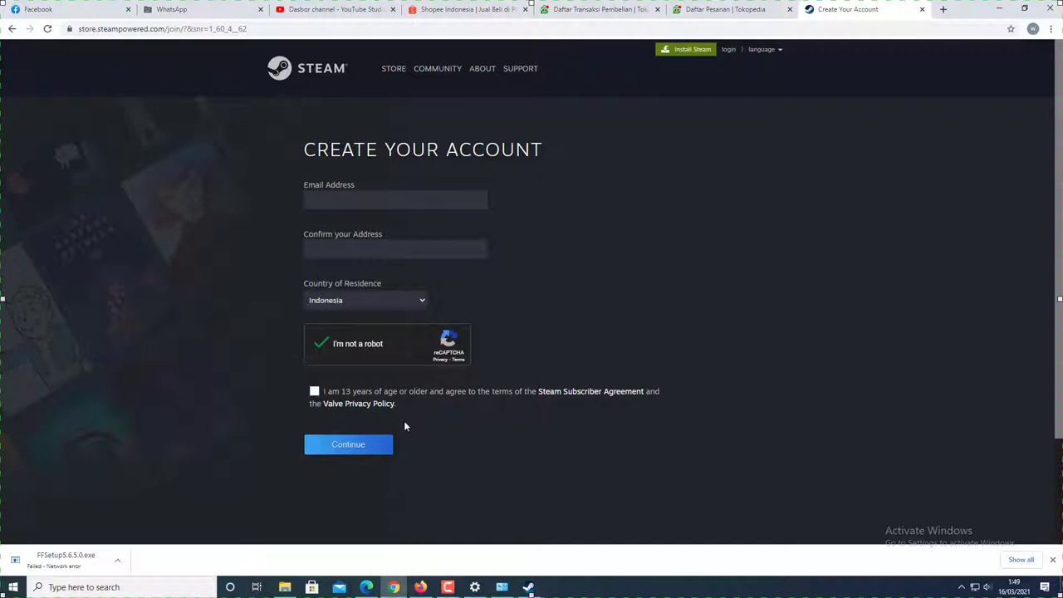
{"action": "left_click", "coordinate": [360, 450]}
- Minimise the browser and bring up the eFootball PES 2021 game folder with no files selected
{"action": "left_click", "coordinate": [1000, 8]}
{"action": "right_click", "coordinate": [333, 217]}
{"action": "left_click", "coordinate": [353, 255]}
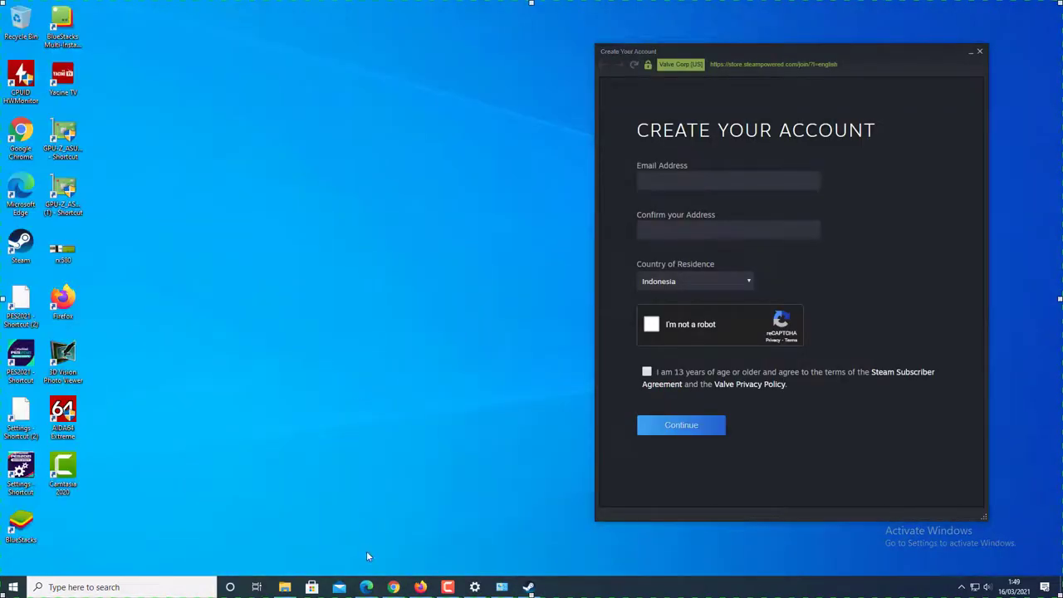
{"action": "left_click", "coordinate": [284, 587]}
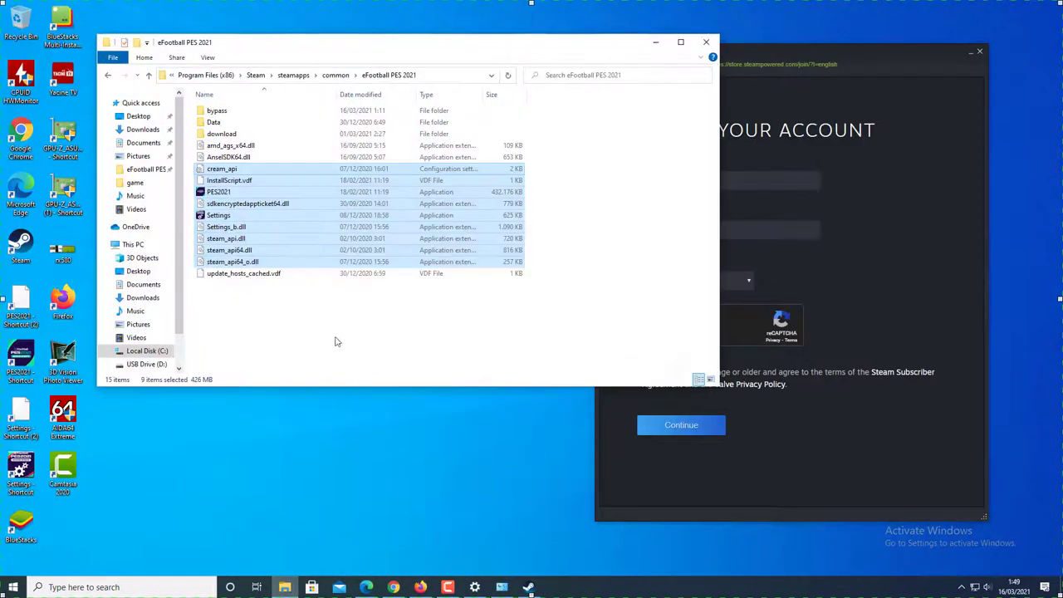
{"action": "left_click", "coordinate": [301, 268]}
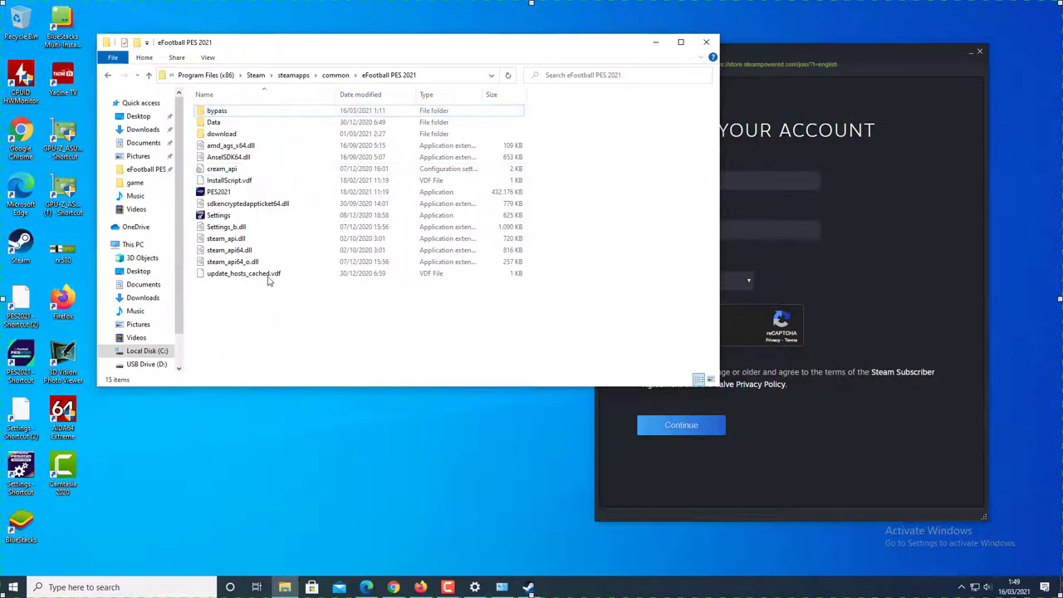
- Go up to the steamapps\common folder and examine the eFootball PES 2021 folder and its location
{"action": "left_click", "coordinate": [350, 78]}
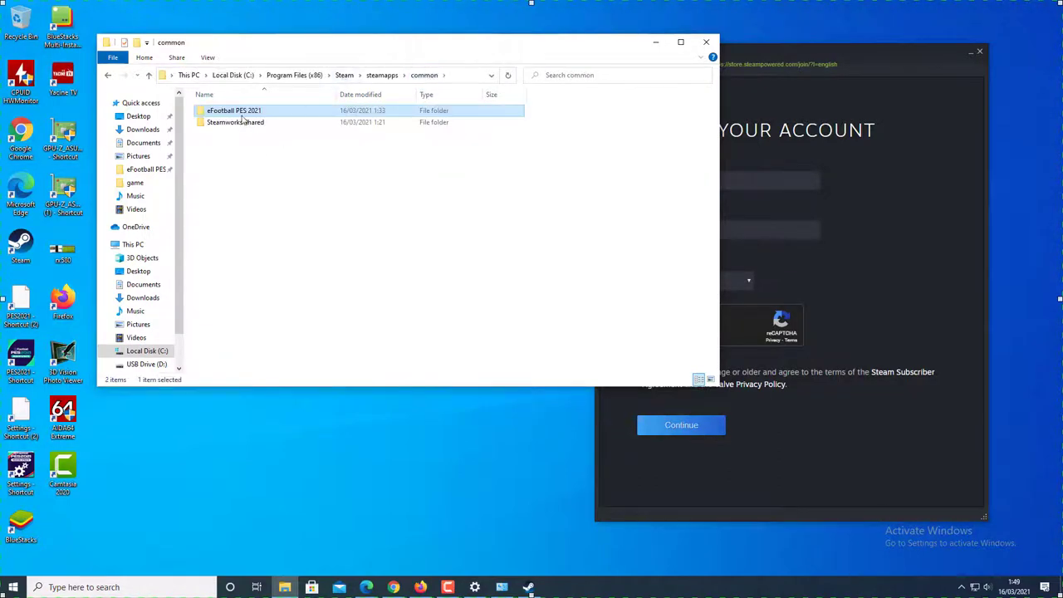
{"action": "right_click", "coordinate": [340, 8]}
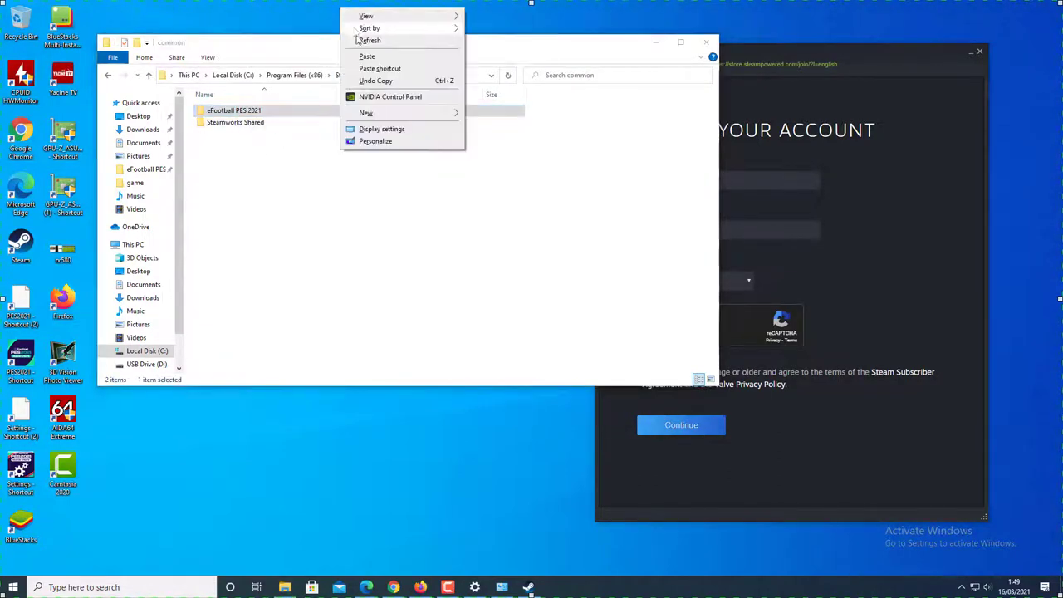
{"action": "left_click", "coordinate": [357, 47]}
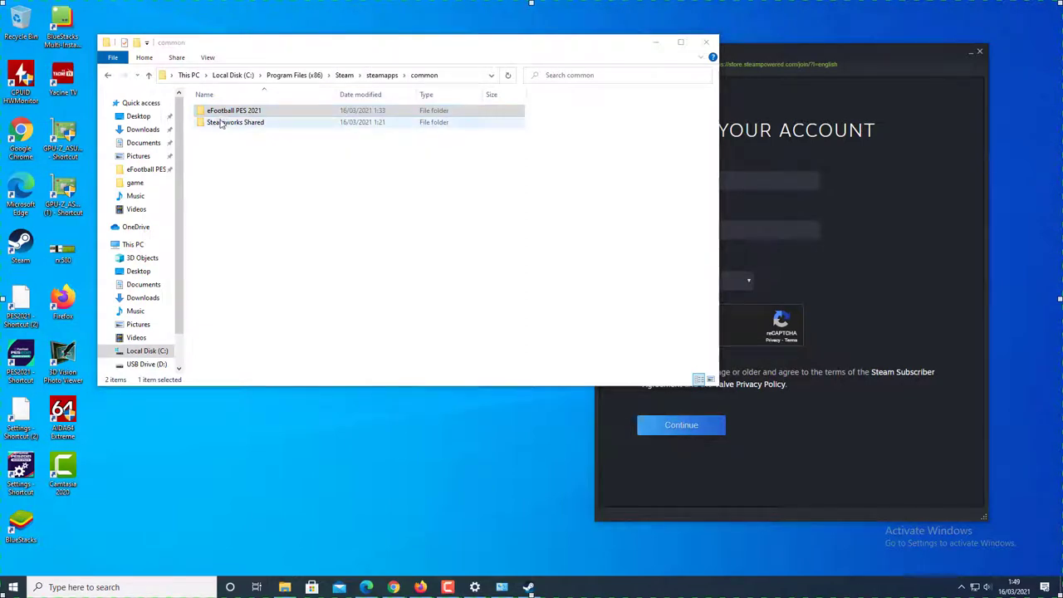
{"action": "left_click", "coordinate": [216, 254]}
{"action": "left_click", "coordinate": [21, 249]}
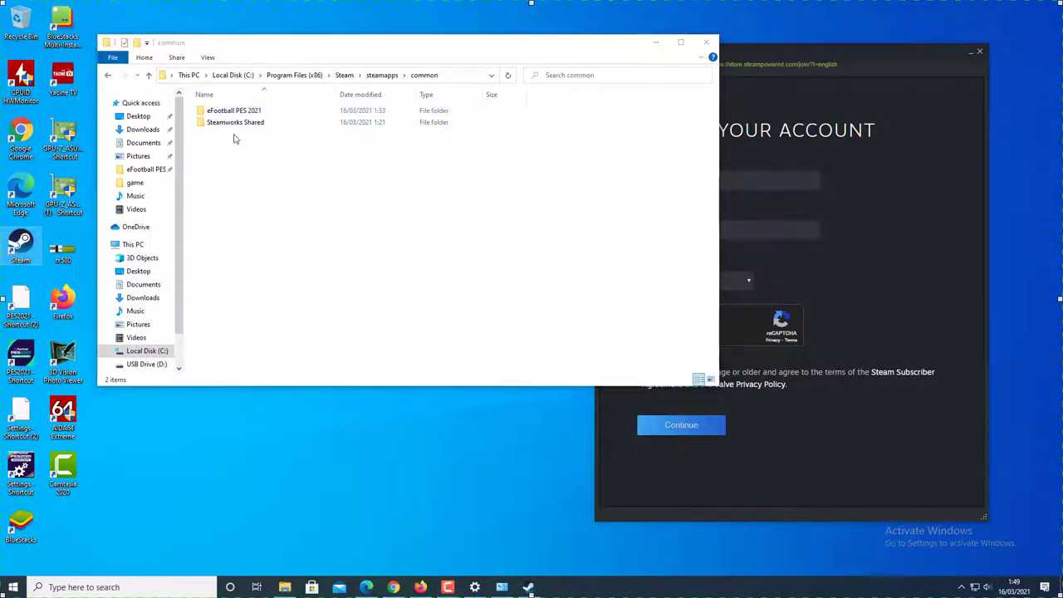
{"action": "left_click", "coordinate": [212, 112]}
{"action": "right_click", "coordinate": [225, 115]}
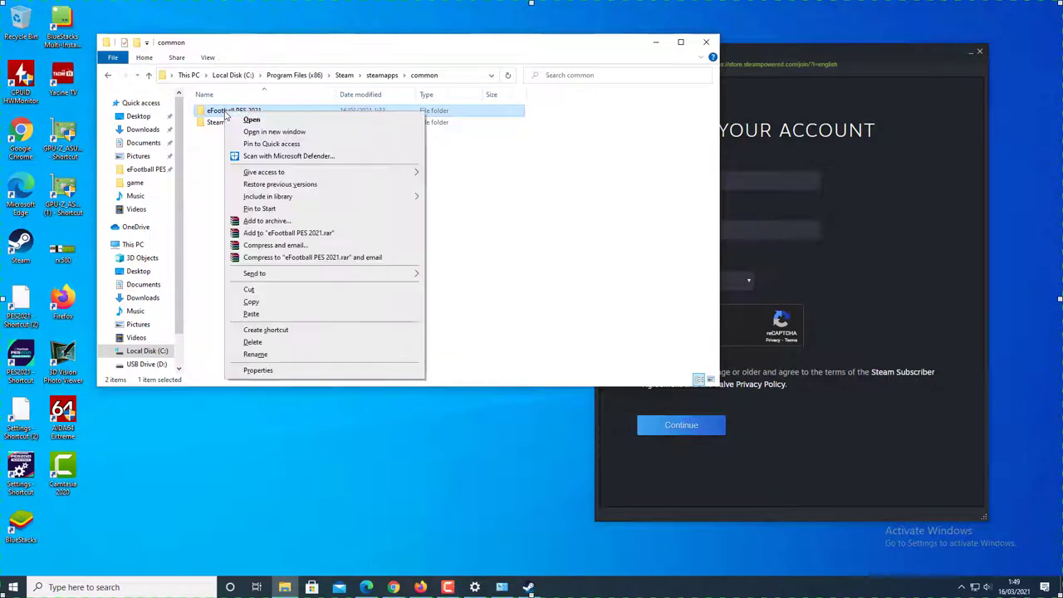
{"action": "key", "text": "Escape"}
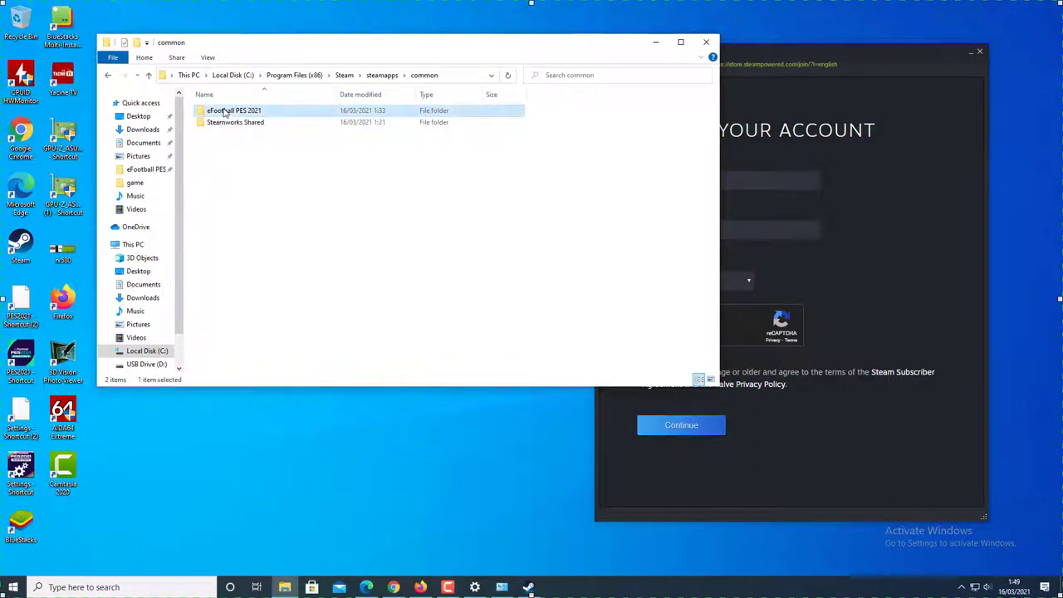
{"action": "left_click", "coordinate": [258, 201]}
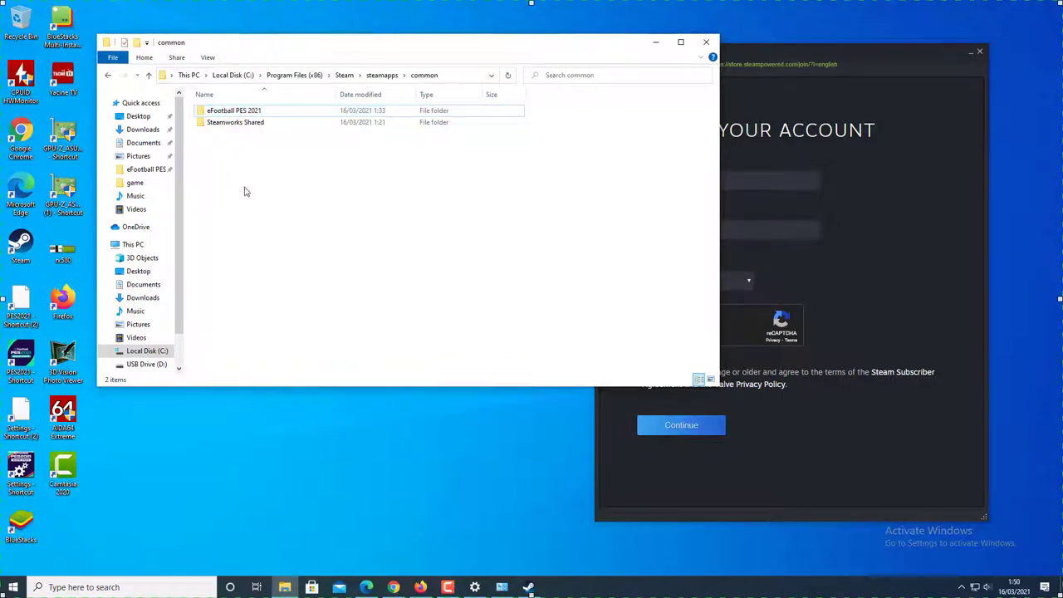
{"action": "left_click", "coordinate": [226, 113]}
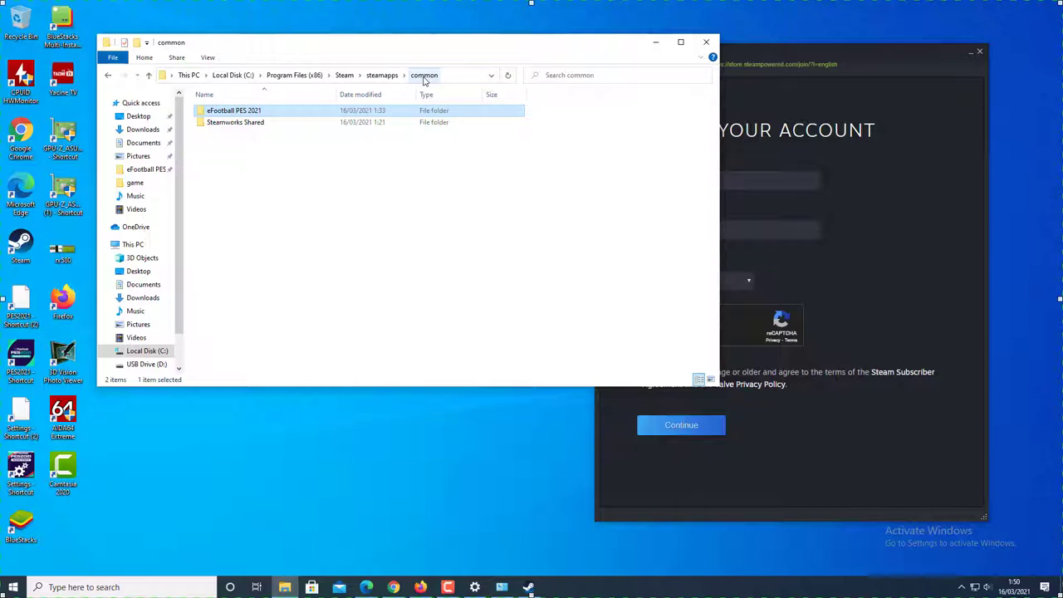
{"action": "left_click", "coordinate": [248, 143]}
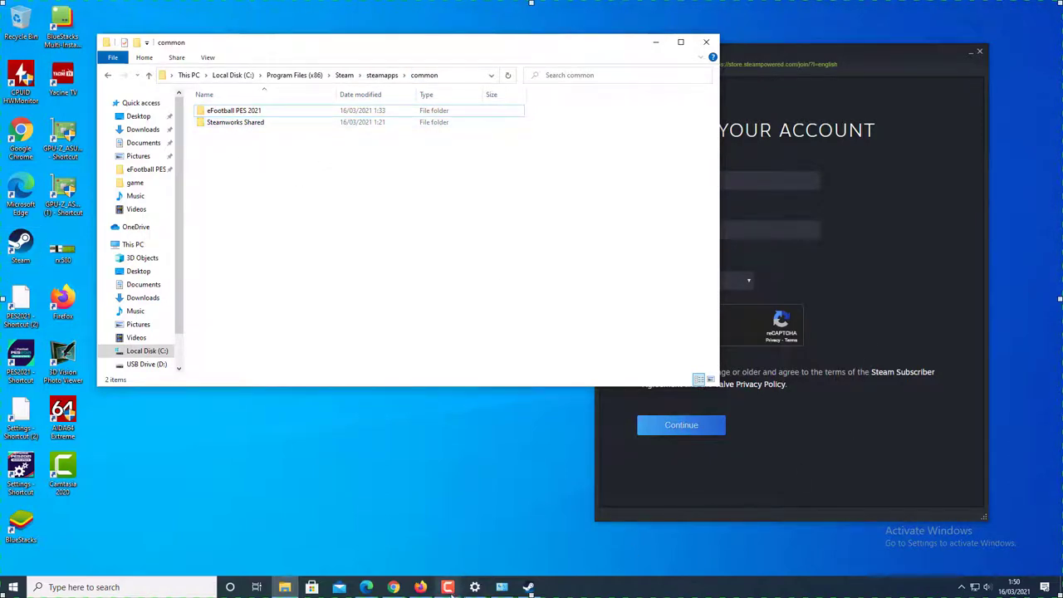
- Switch to Chrome, download the Steam installer from the Steam website's install page, and minimise the browser
{"action": "left_click", "coordinate": [393, 588]}
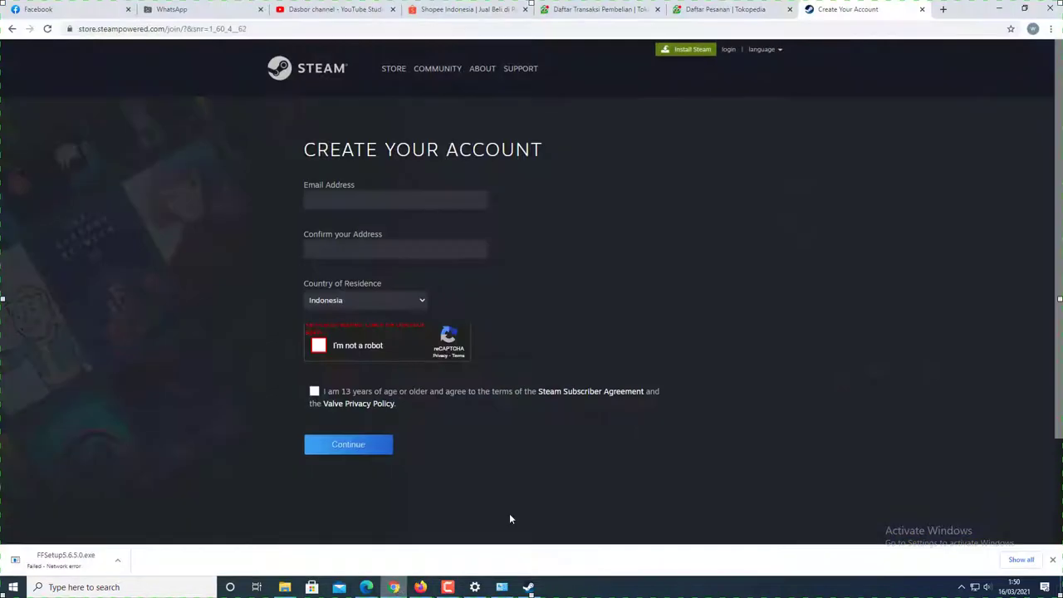
{"action": "left_click", "coordinate": [681, 52]}
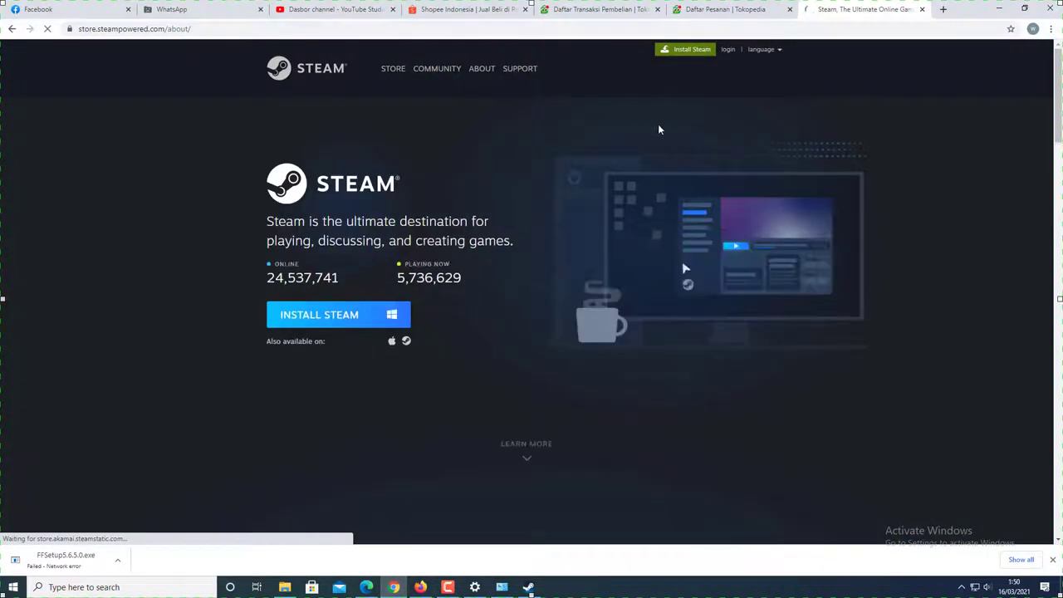
{"action": "left_click", "coordinate": [328, 317]}
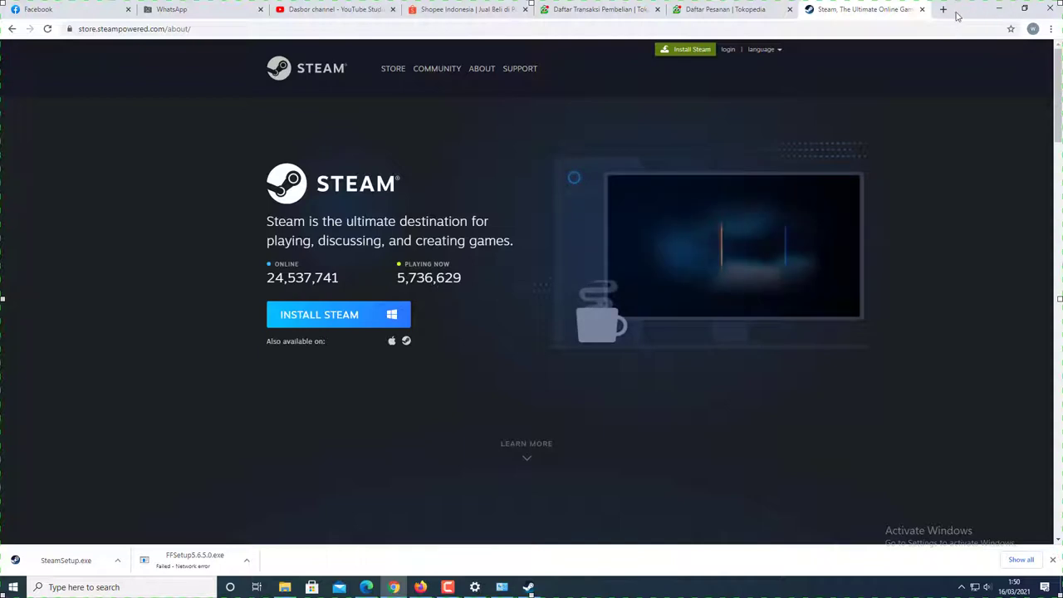
{"action": "left_click", "coordinate": [999, 8]}
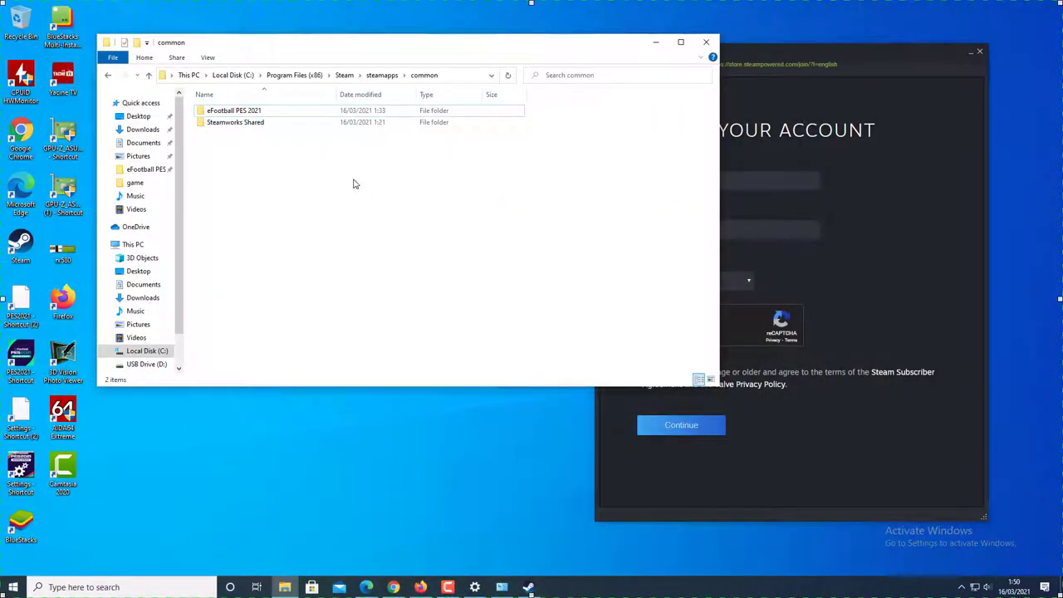
- Go to Program Files (x86) and trace the path through Steam and steamapps to the eFootball PES 2021 folder in common
{"action": "left_click", "coordinate": [239, 113]}
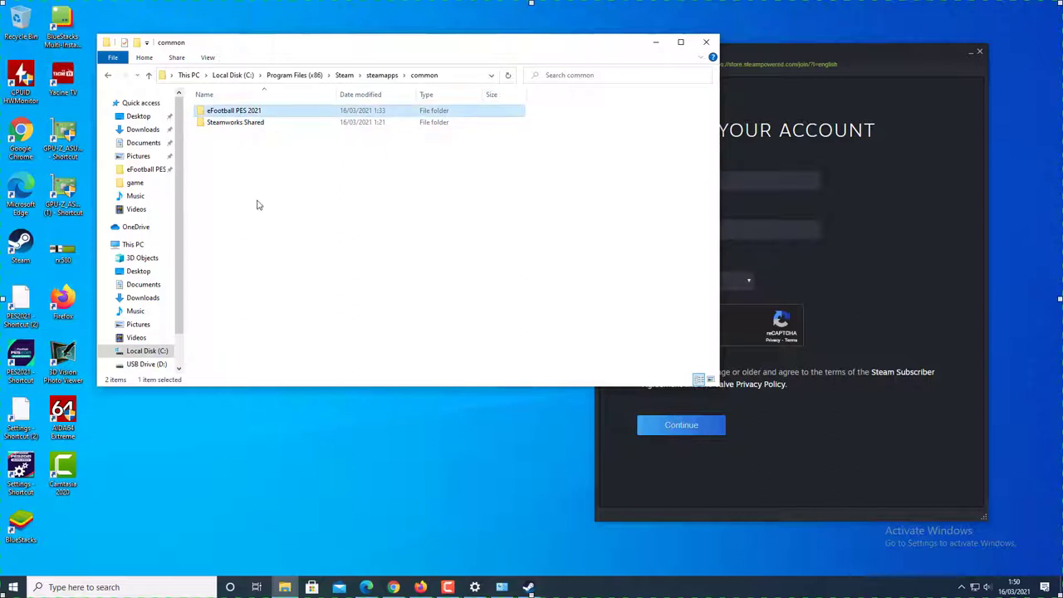
{"action": "left_click", "coordinate": [307, 75]}
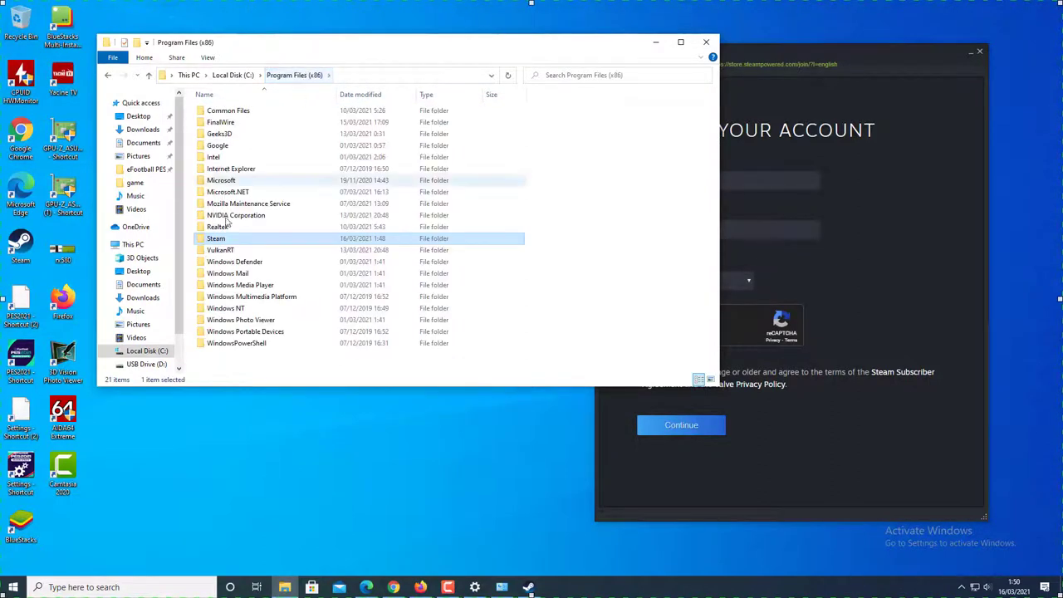
{"action": "left_click", "coordinate": [229, 274]}
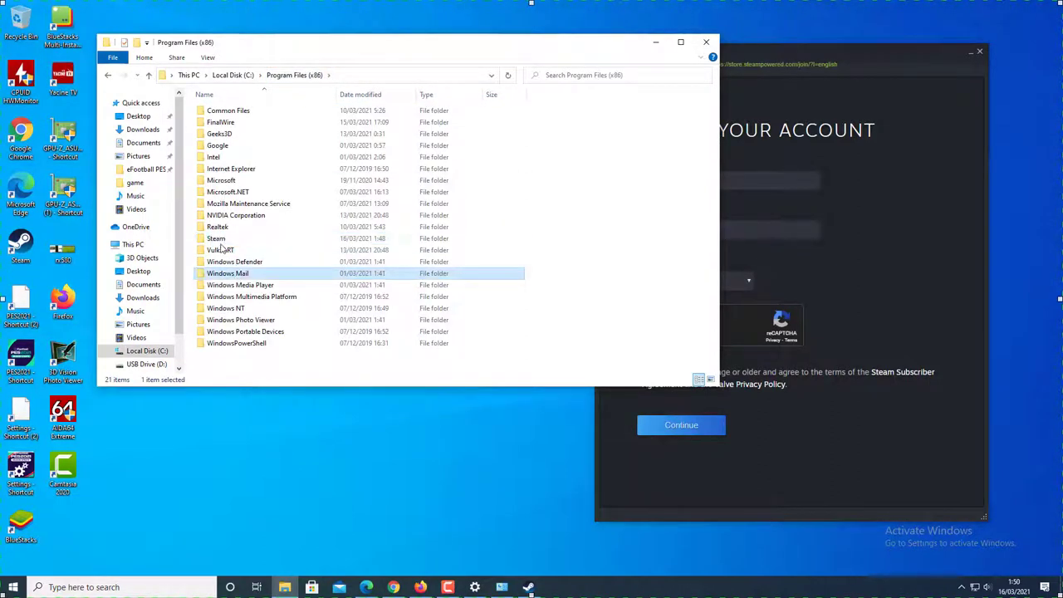
{"action": "left_click", "coordinate": [221, 241]}
{"action": "left_click", "coordinate": [573, 237]}
{"action": "double_click", "coordinate": [220, 239]}
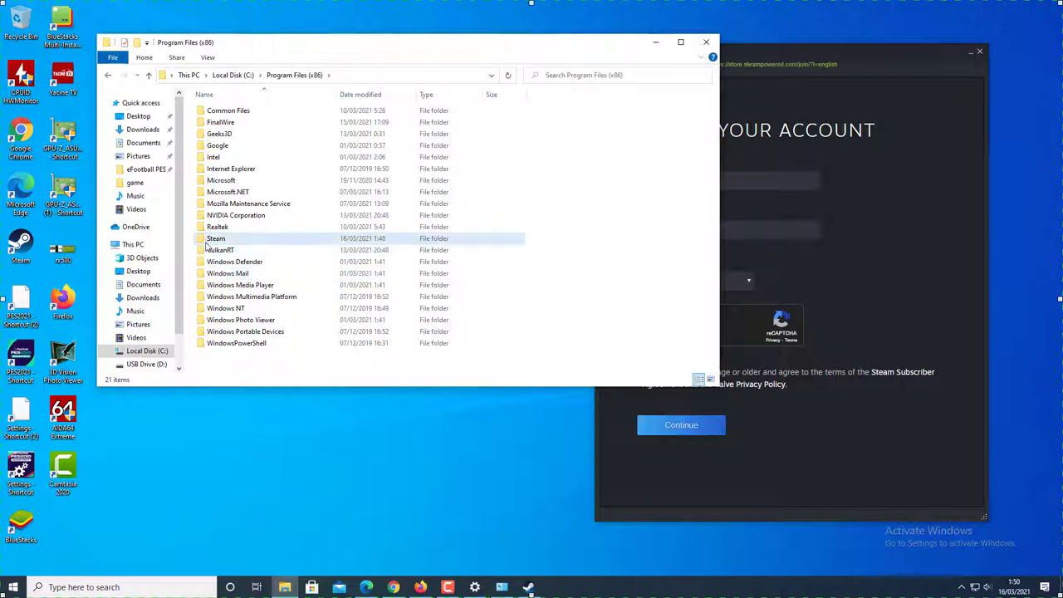
{"action": "double_click", "coordinate": [223, 321]}
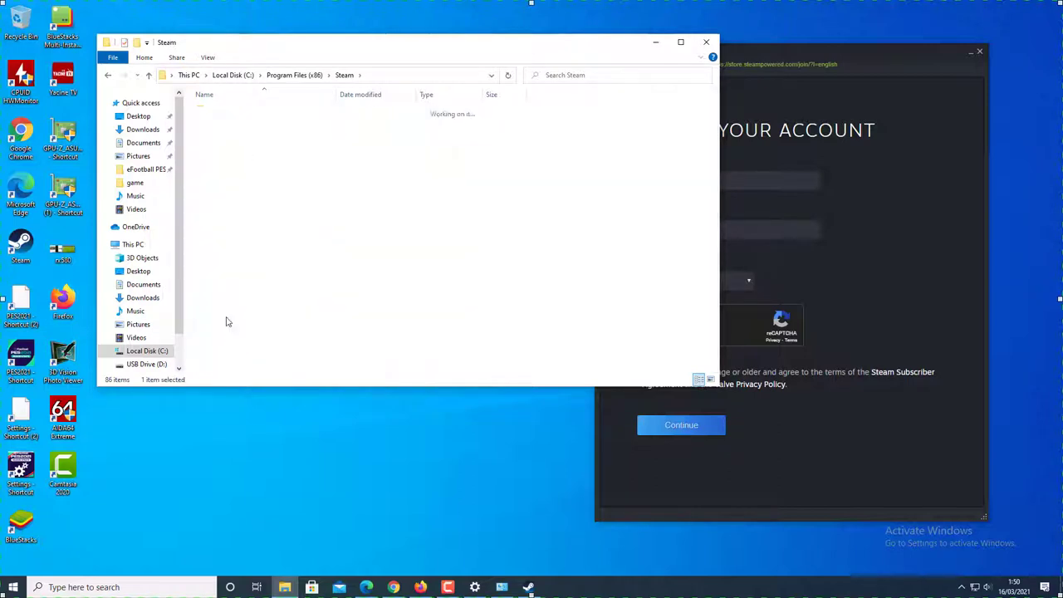
{"action": "double_click", "coordinate": [231, 112]}
{"action": "left_click", "coordinate": [234, 114]}
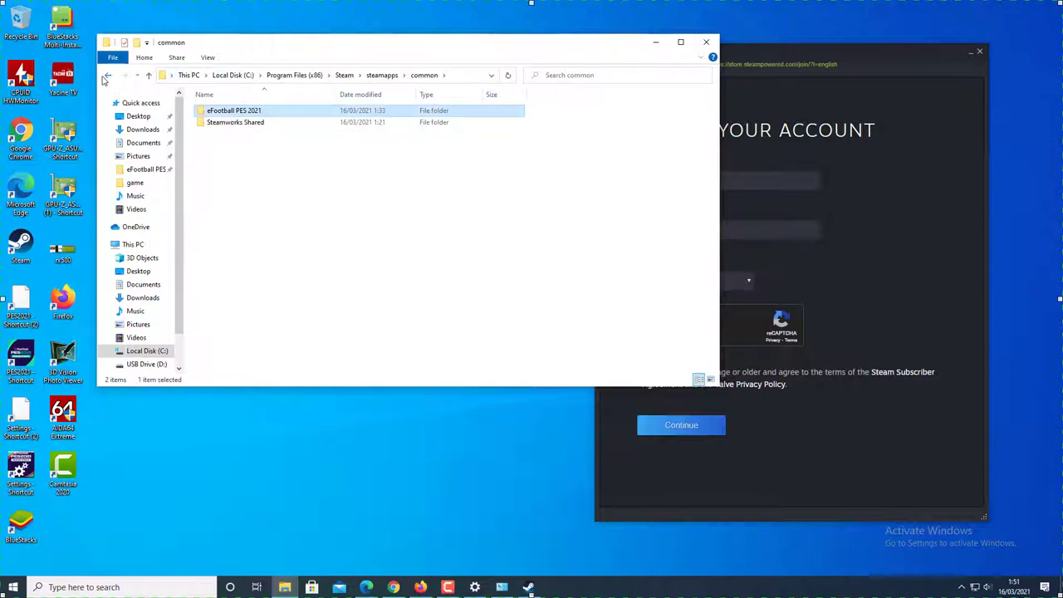
- Go back to the Steam folder, select all its contents, and return to Program Files (x86) without changing anything
{"action": "left_click", "coordinate": [106, 78]}
{"action": "left_click", "coordinate": [105, 79]}
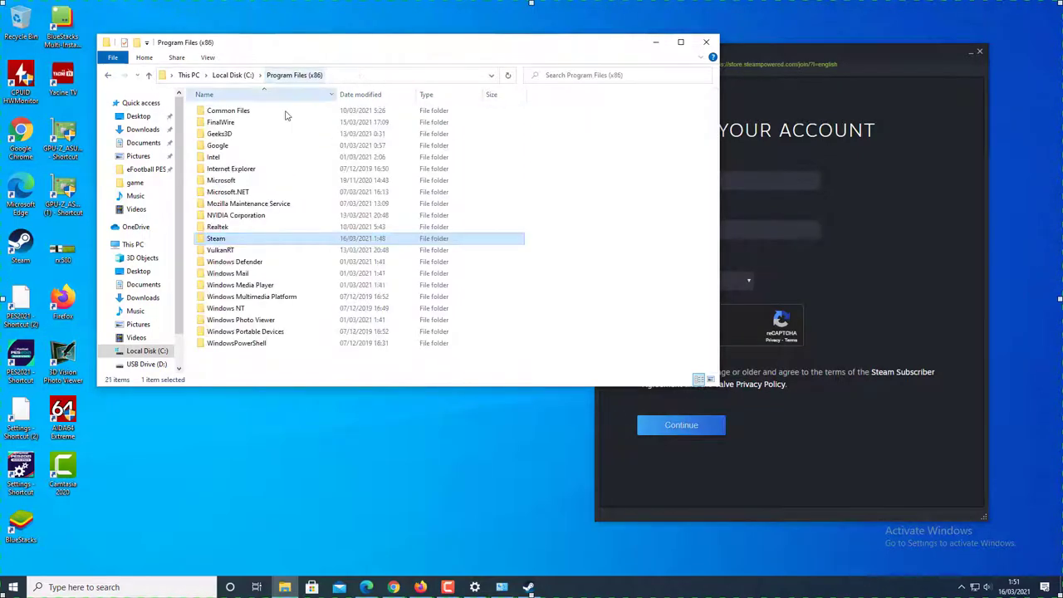
{"action": "double_click", "coordinate": [229, 240]}
{"action": "left_click_drag", "start_coordinate": [190, 107], "coordinate": [288, 401]}
{"action": "right_click", "coordinate": [250, 270]}
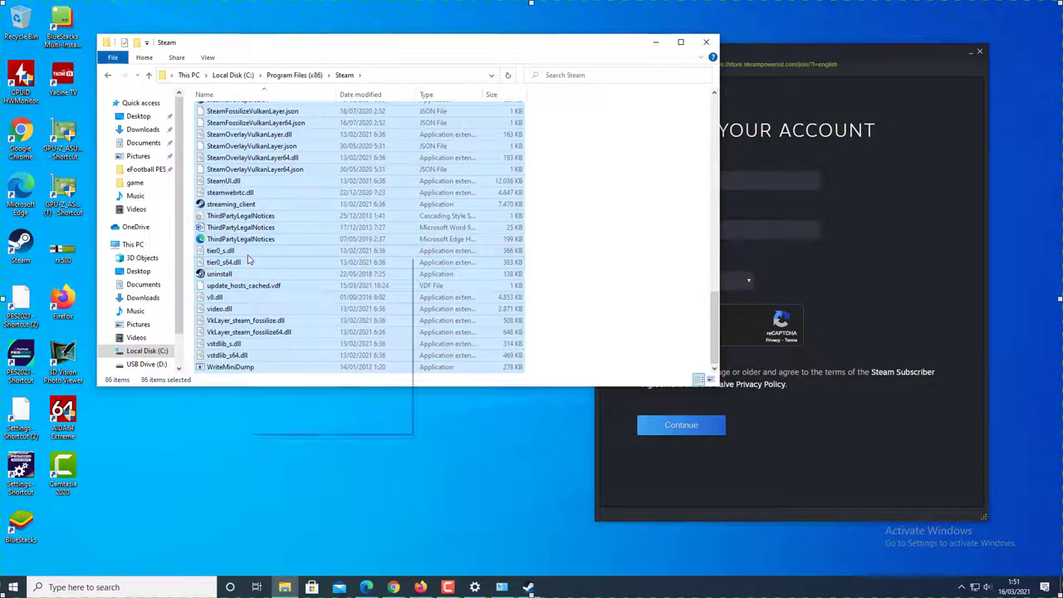
{"action": "left_click", "coordinate": [303, 75]}
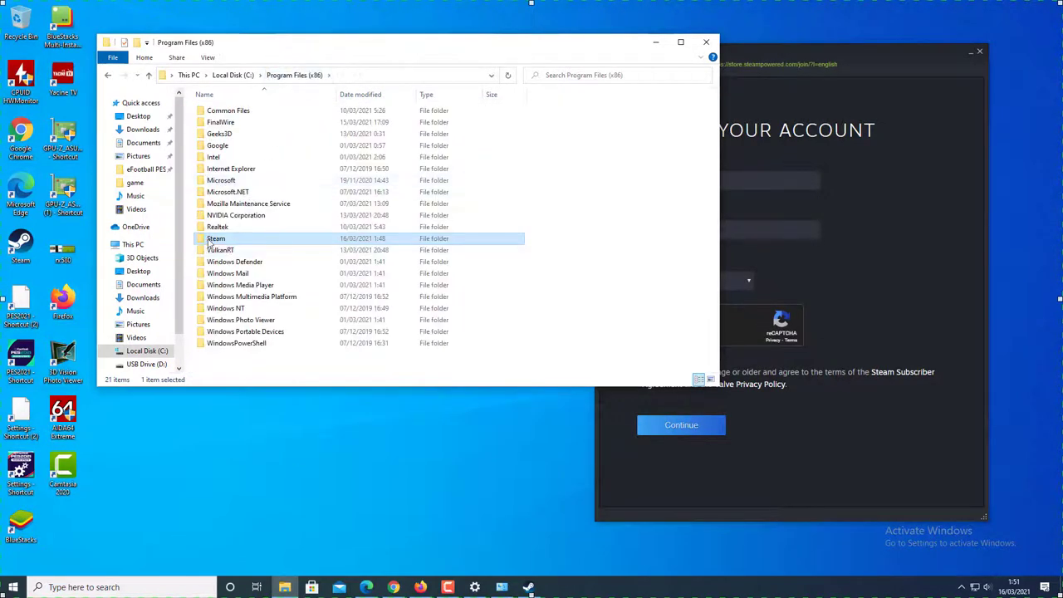
- Open the Steam folder again and examine its subfolders, ending on steamapps
{"action": "double_click", "coordinate": [214, 240]}
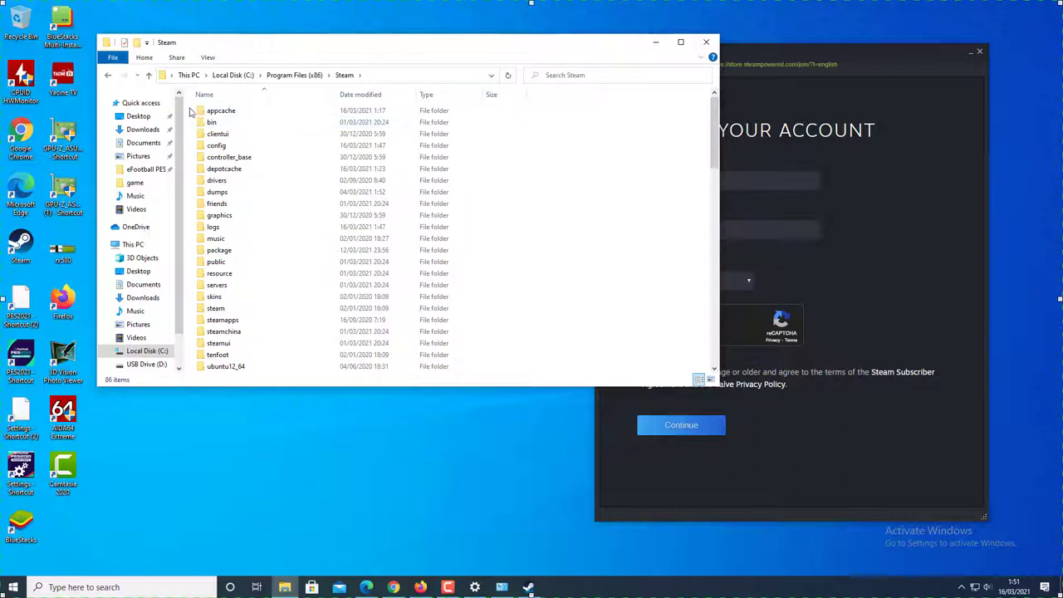
{"action": "left_click_drag", "start_coordinate": [191, 106], "coordinate": [235, 163]}
{"action": "left_click", "coordinate": [664, 163]}
{"action": "right_click", "coordinate": [570, 184]}
{"action": "left_click", "coordinate": [589, 226]}
{"action": "left_click", "coordinate": [218, 192]}
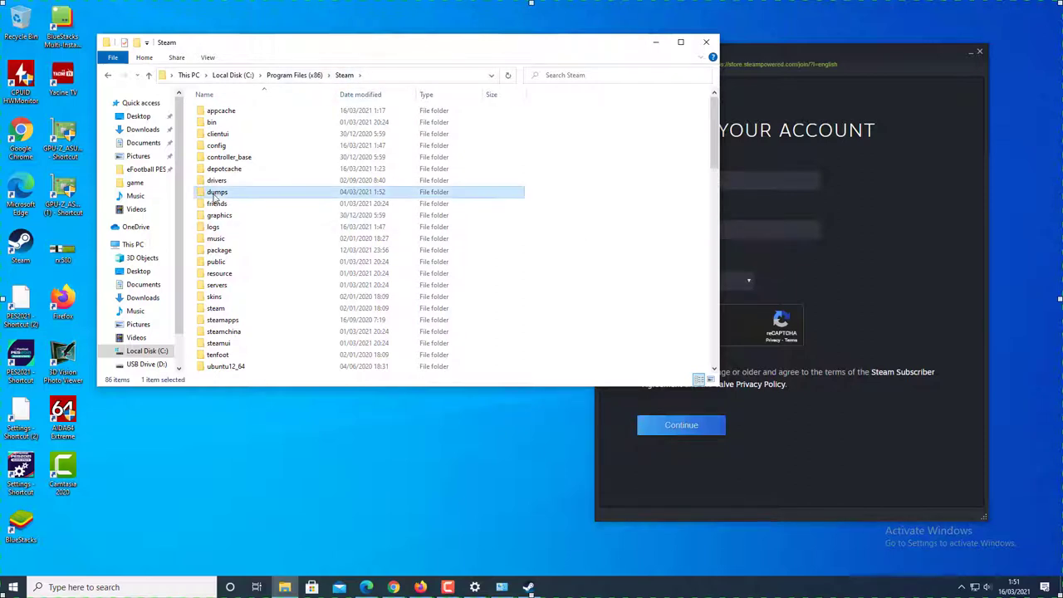
{"action": "left_click", "coordinate": [222, 308]}
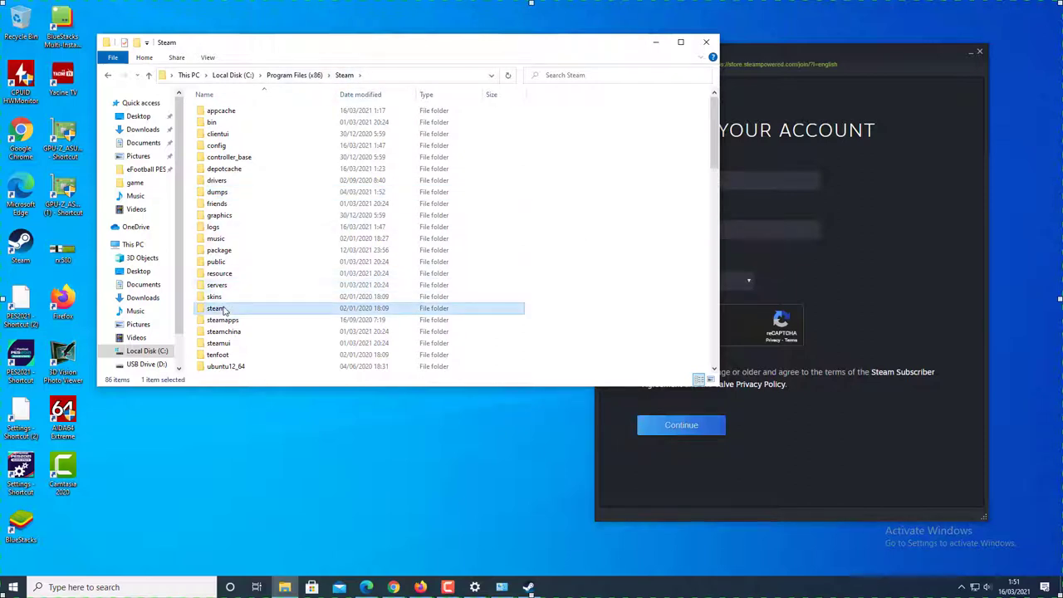
{"action": "left_click", "coordinate": [225, 265]}
{"action": "left_click", "coordinate": [222, 324]}
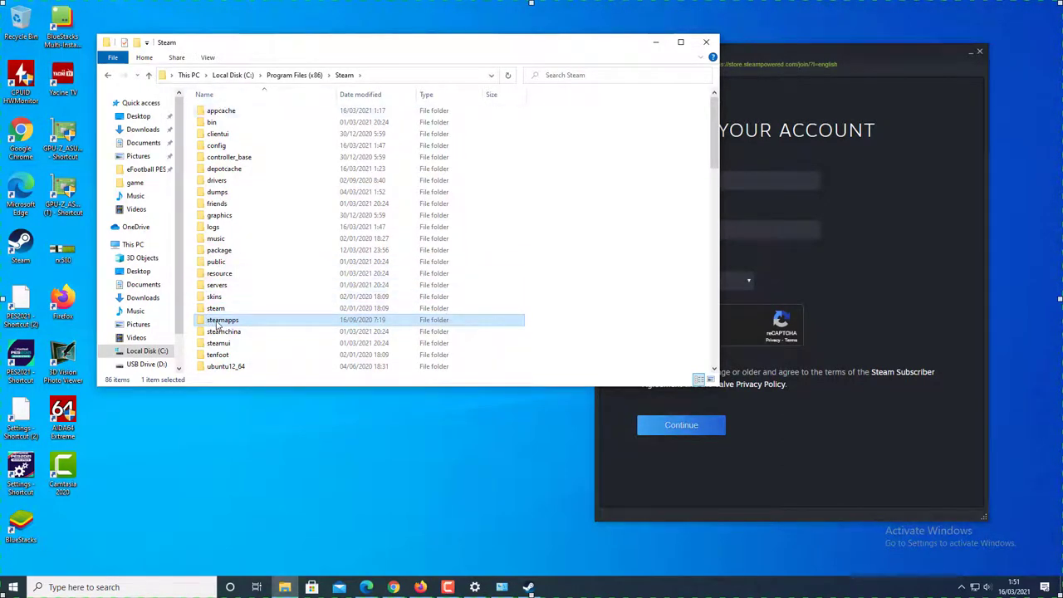
- Copy the eFootball PES 2021 folder from steamapps\common and bring up the paste option there without using it
{"action": "double_click", "coordinate": [218, 323]}
{"action": "double_click", "coordinate": [226, 112]}
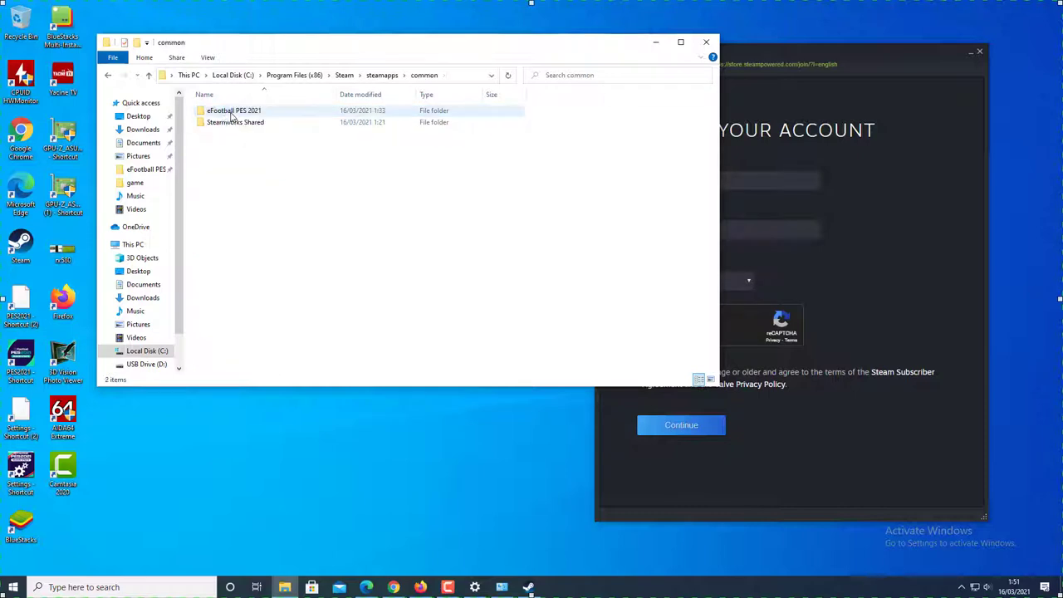
{"action": "left_click", "coordinate": [226, 113]}
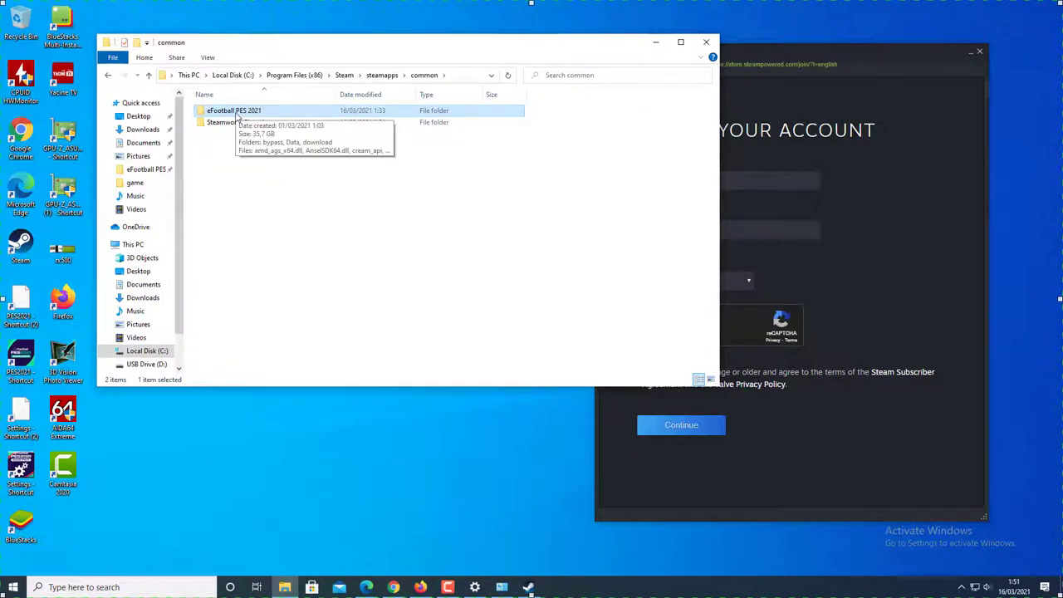
{"action": "right_click", "coordinate": [237, 116]}
{"action": "left_click", "coordinate": [263, 304]}
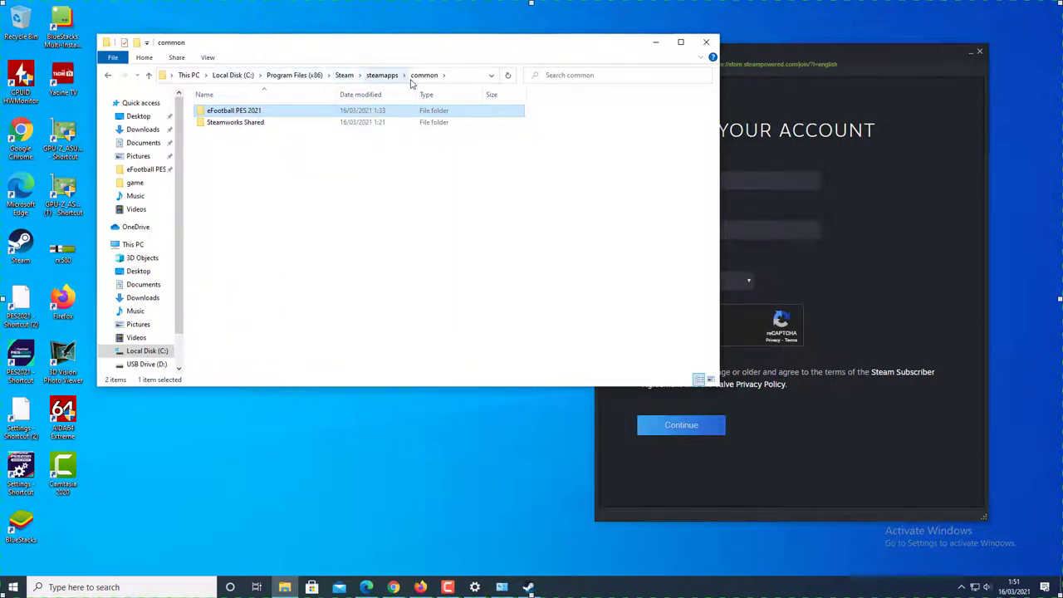
{"action": "right_click", "coordinate": [251, 188]}
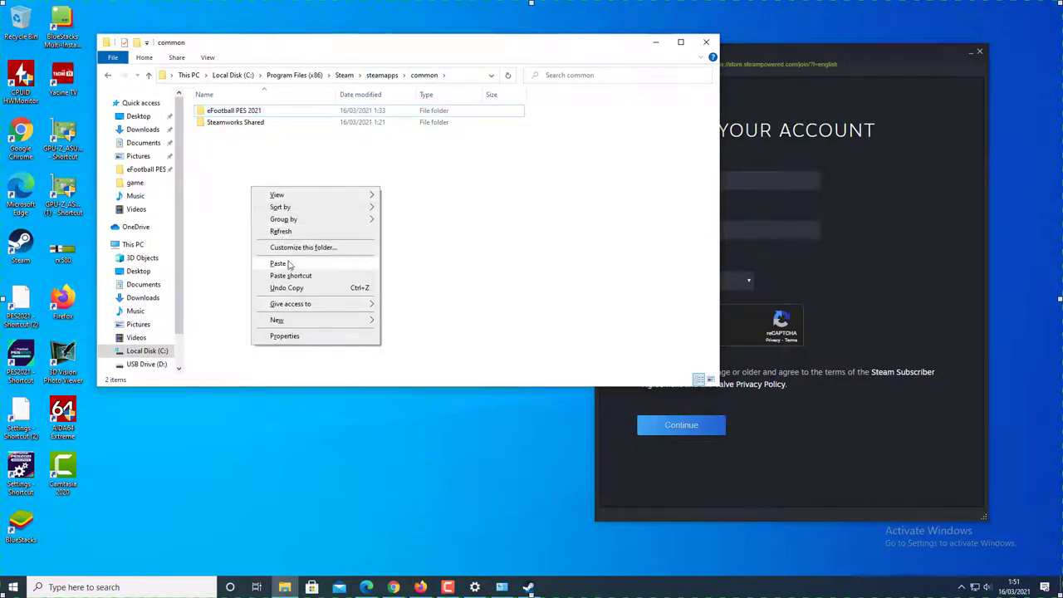
{"action": "left_click", "coordinate": [477, 231]}
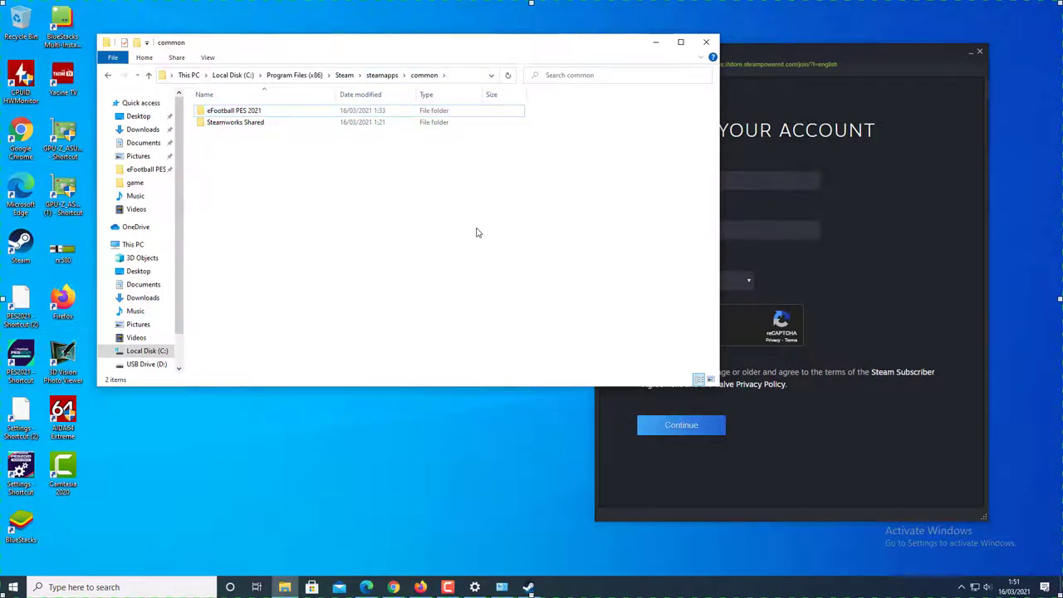
- Refresh the common folder view, close the folder window and refresh the desktop
{"action": "right_click", "coordinate": [368, 197]}
{"action": "left_click", "coordinate": [393, 239]}
{"action": "left_click", "coordinate": [706, 42]}
{"action": "right_click", "coordinate": [245, 231]}
{"action": "left_click", "coordinate": [279, 262]}
{"action": "right_click", "coordinate": [285, 175]}
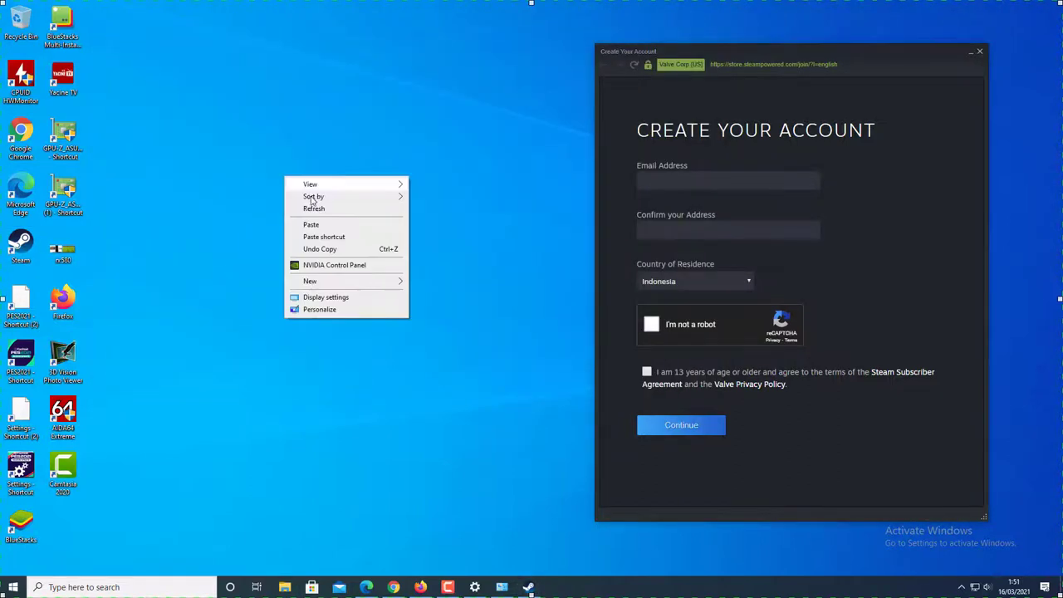
{"action": "left_click", "coordinate": [312, 209]}
- Move the Create Your Account window to the middle of the desktop, refreshing the desktop in between
{"action": "left_click_drag", "start_coordinate": [870, 55], "coordinate": [719, 41]}
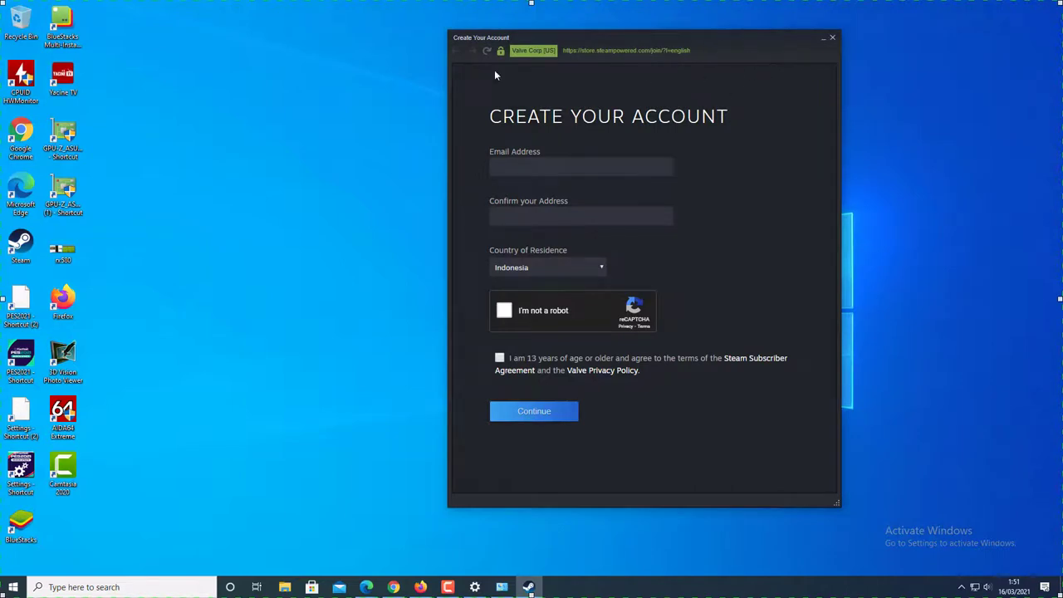
{"action": "right_click", "coordinate": [183, 236]}
{"action": "left_click", "coordinate": [206, 271]}
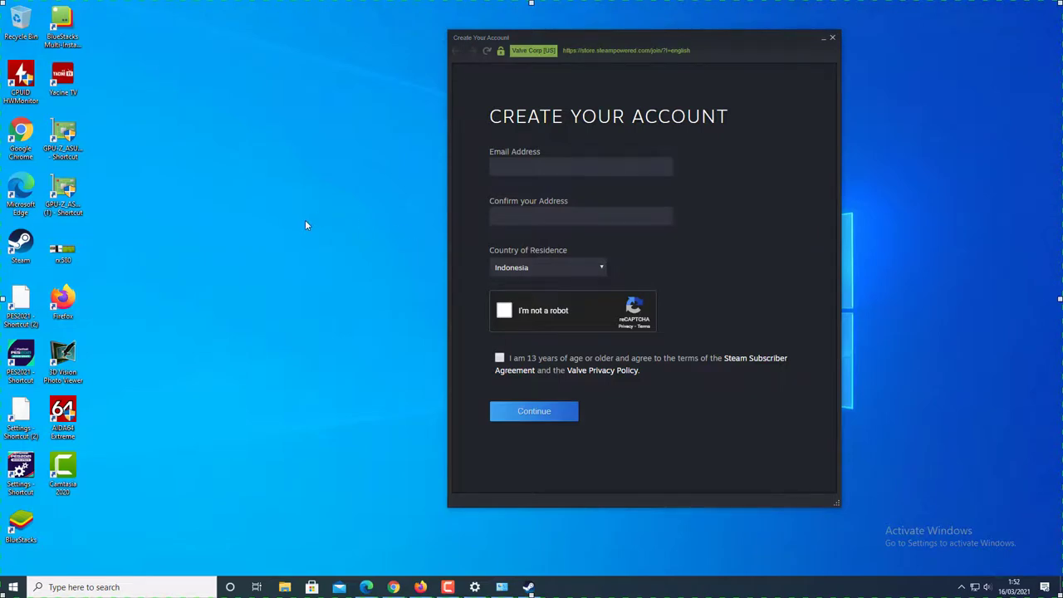
{"action": "right_click", "coordinate": [244, 262]}
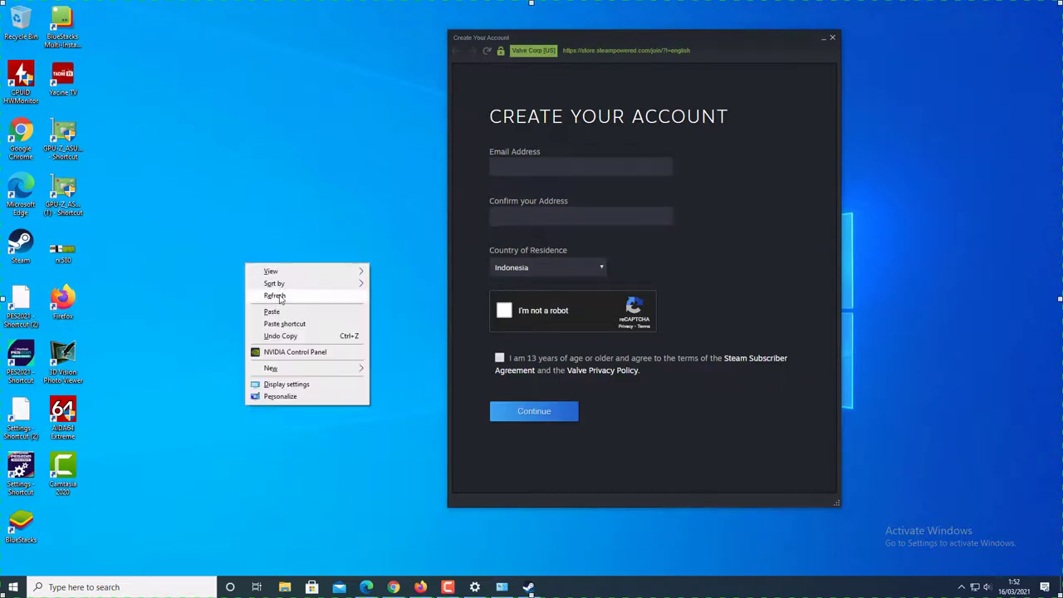
{"action": "left_click", "coordinate": [274, 295]}
{"action": "right_click", "coordinate": [197, 213]}
{"action": "left_click", "coordinate": [226, 247]}
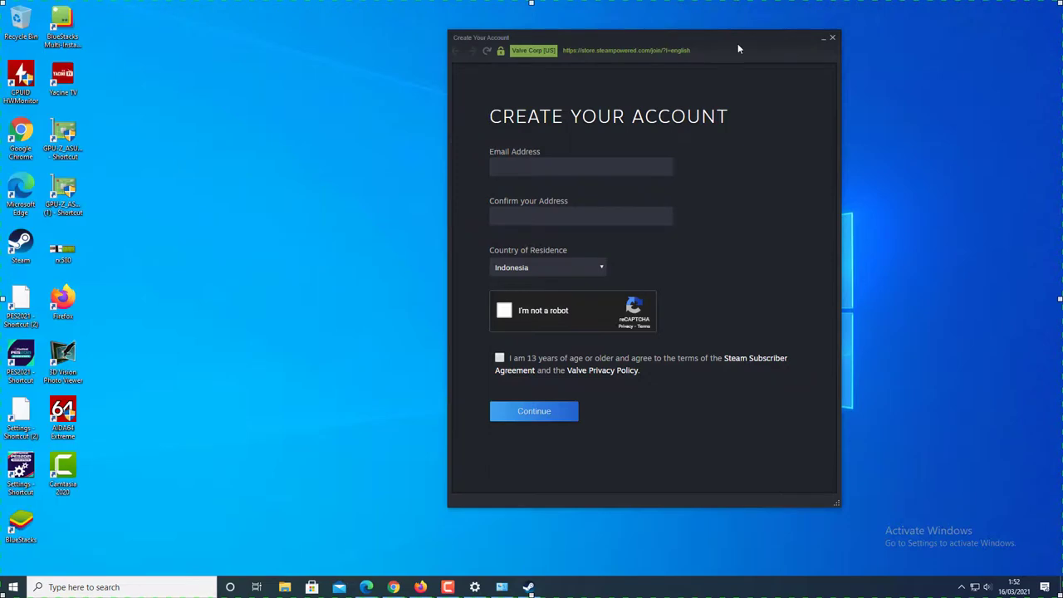
{"action": "left_click_drag", "start_coordinate": [737, 43], "coordinate": [621, 38]}
{"action": "right_click", "coordinate": [815, 196]}
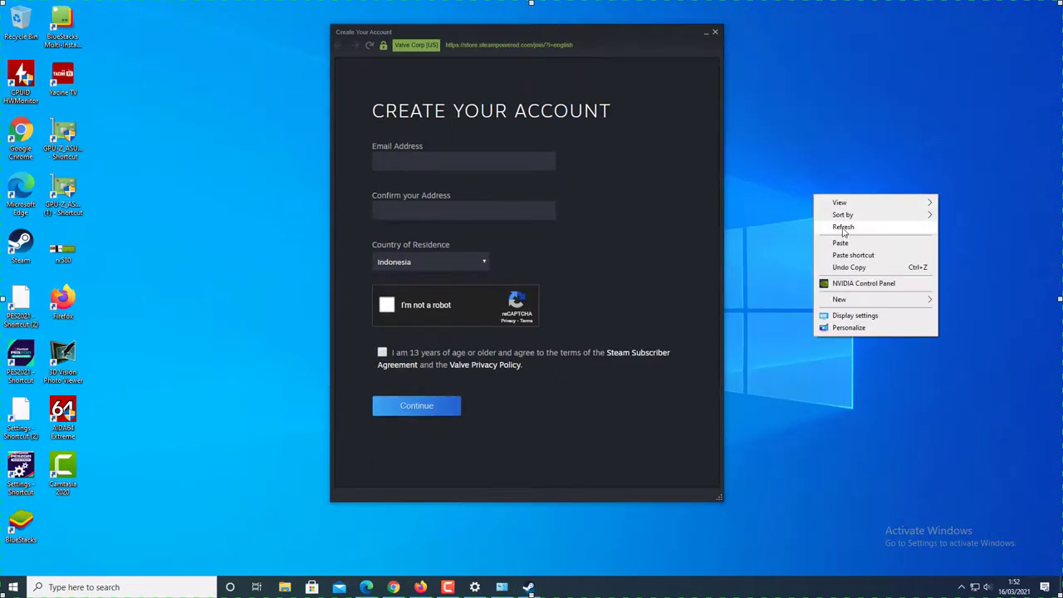
{"action": "left_click", "coordinate": [845, 227]}
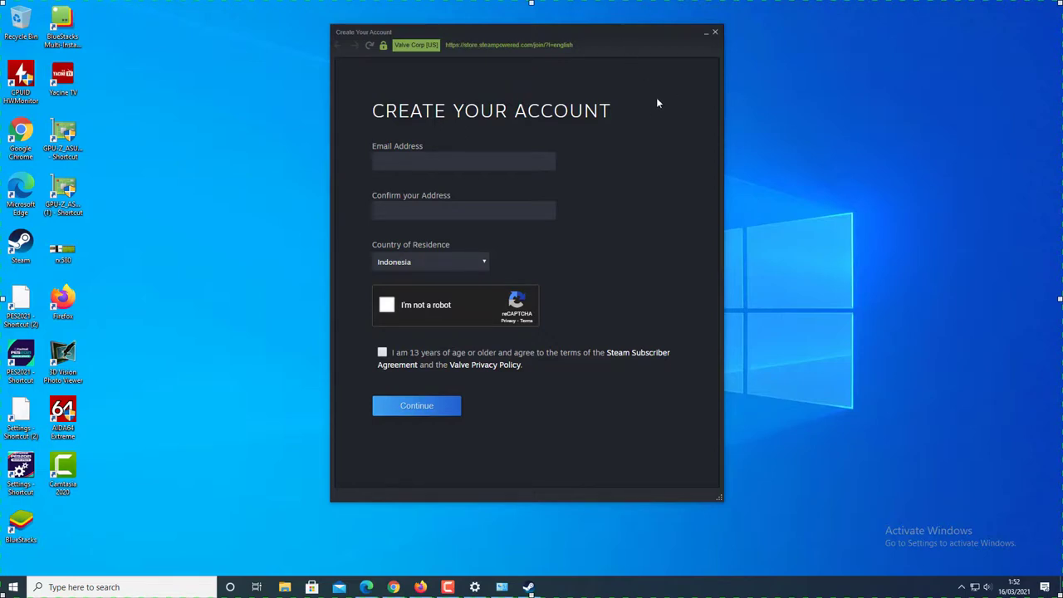
{"action": "left_click_drag", "start_coordinate": [620, 36], "coordinate": [584, 41]}
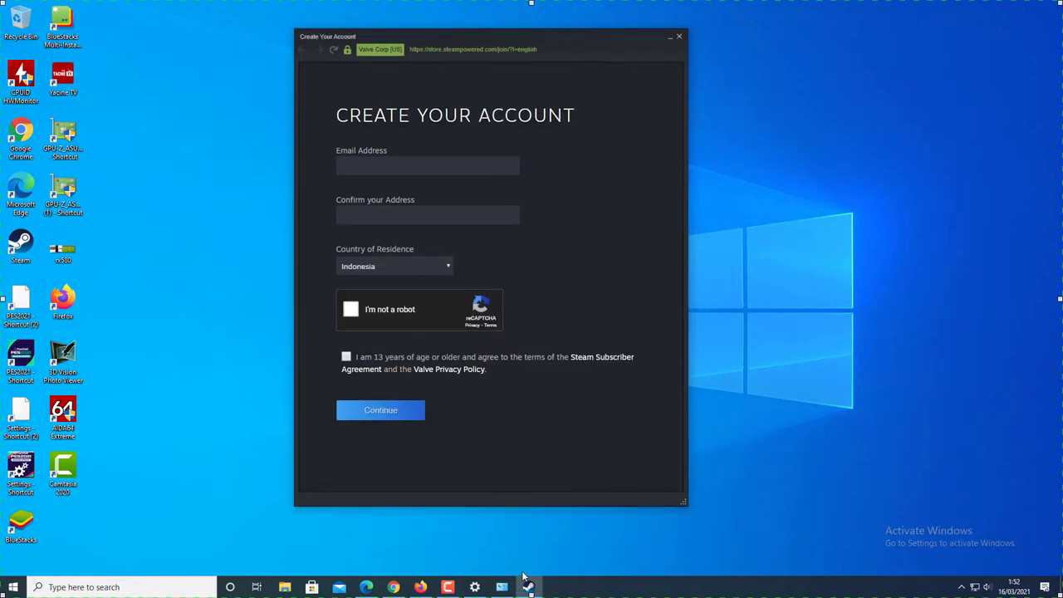